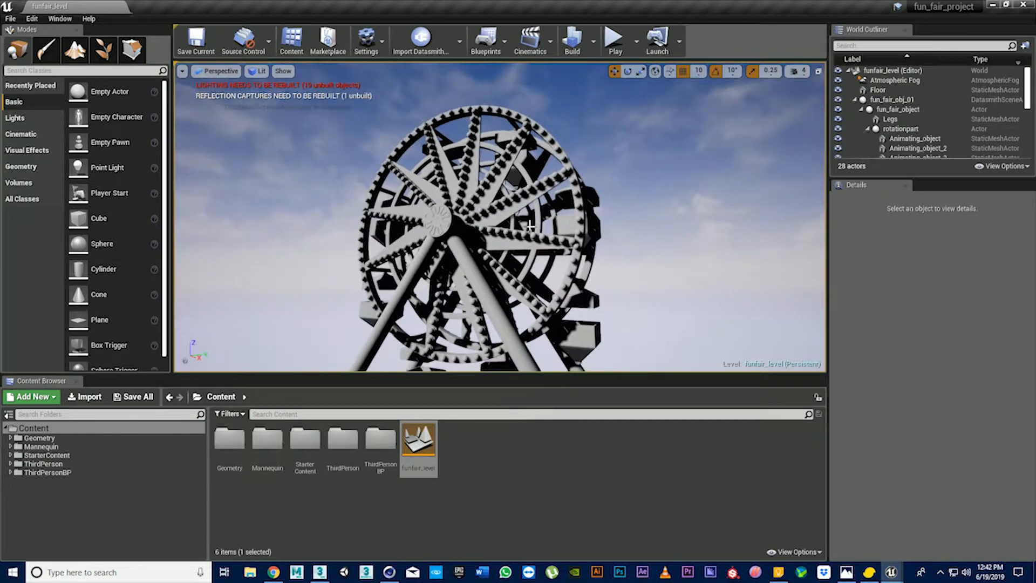
Enlarge the viewport by shrinking the Content Browser area, and select the Floor actor.
drag(548, 374, 554, 539)
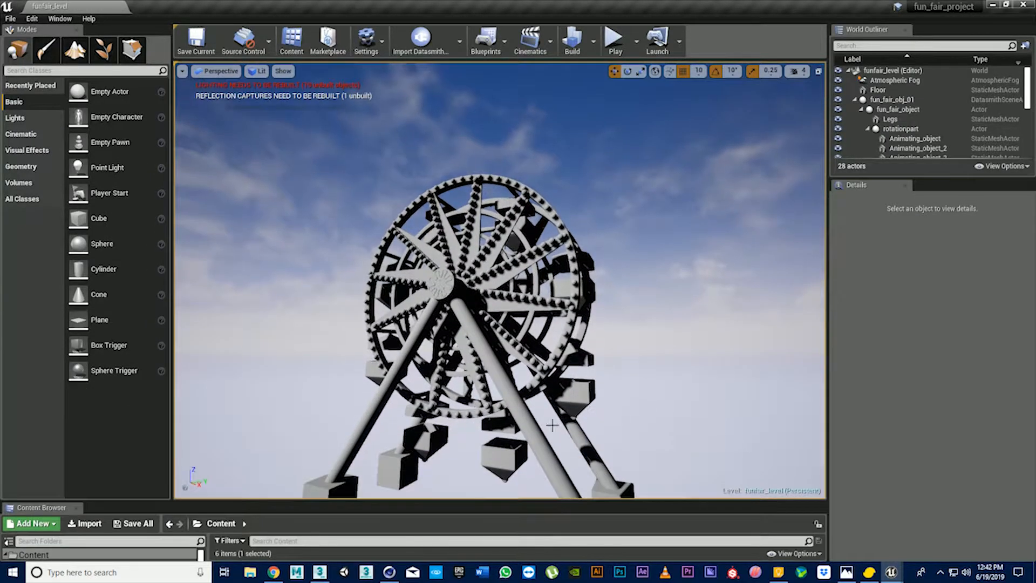
middle_drag(508, 368, 509, 312)
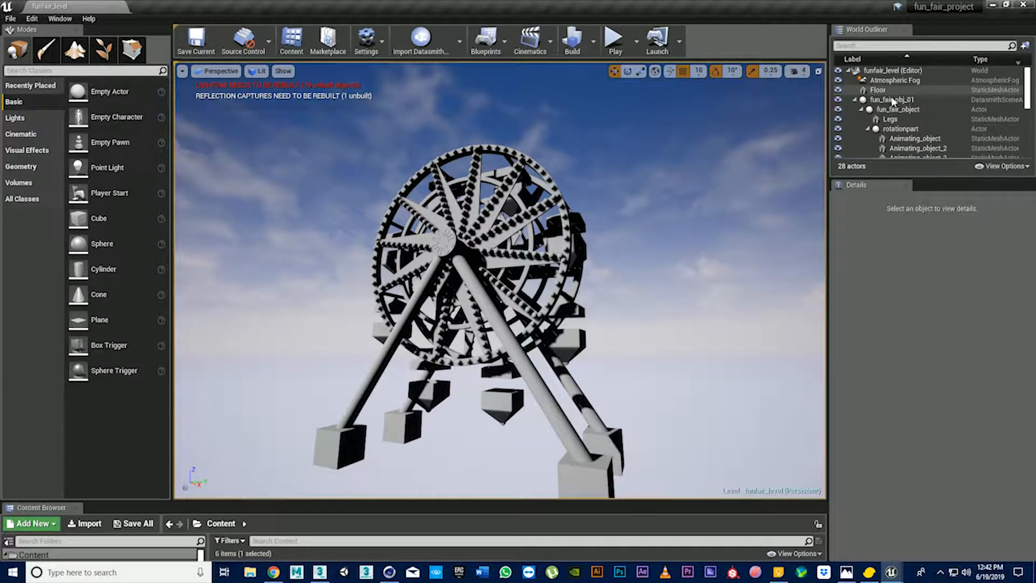
click(872, 90)
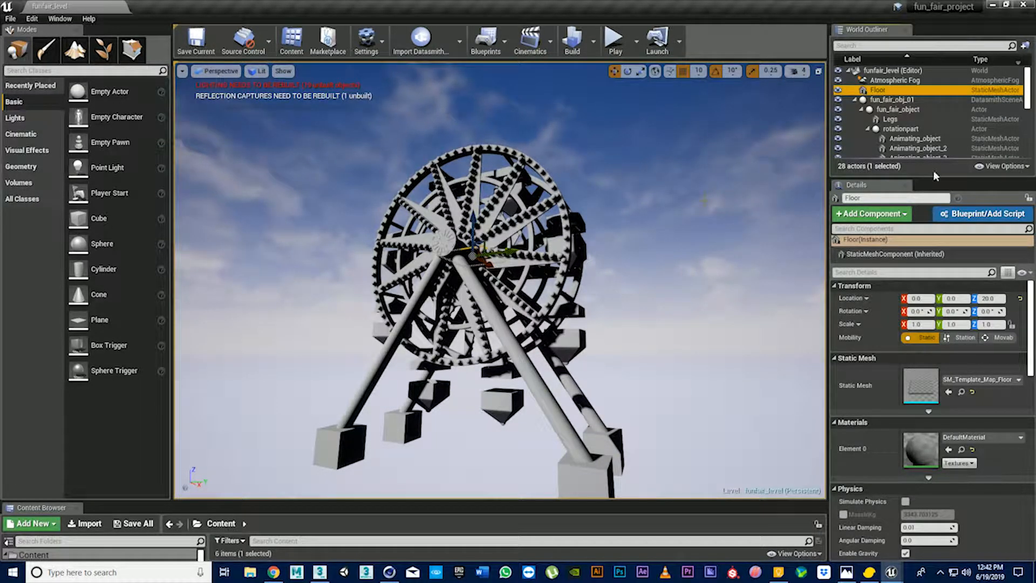
Collapse fun_fair_obj_01's hierarchy in the World Outliner and raise the whole ferris wheel to Z 3600.
click(855, 99)
click(890, 100)
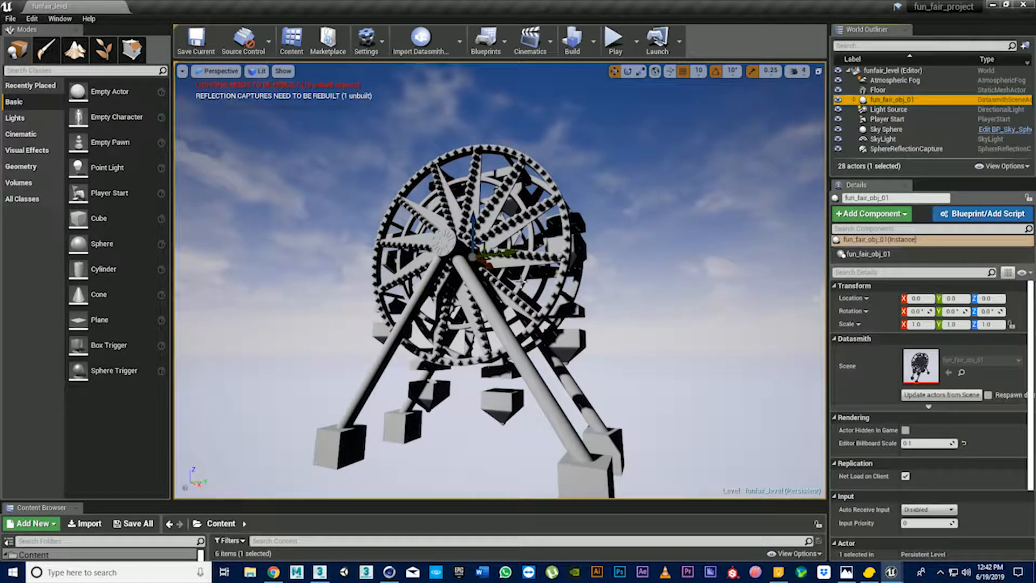
drag(477, 223, 476, 95)
mouse_move(561, 214)
right_down()
mouse_move(574, 145)
mouse_move(542, 190)
mouse_move(544, 141)
mouse_move(562, 215)
mouse_move(562, 186)
mouse_move(568, 201)
right_up()
key(w)
key(s)
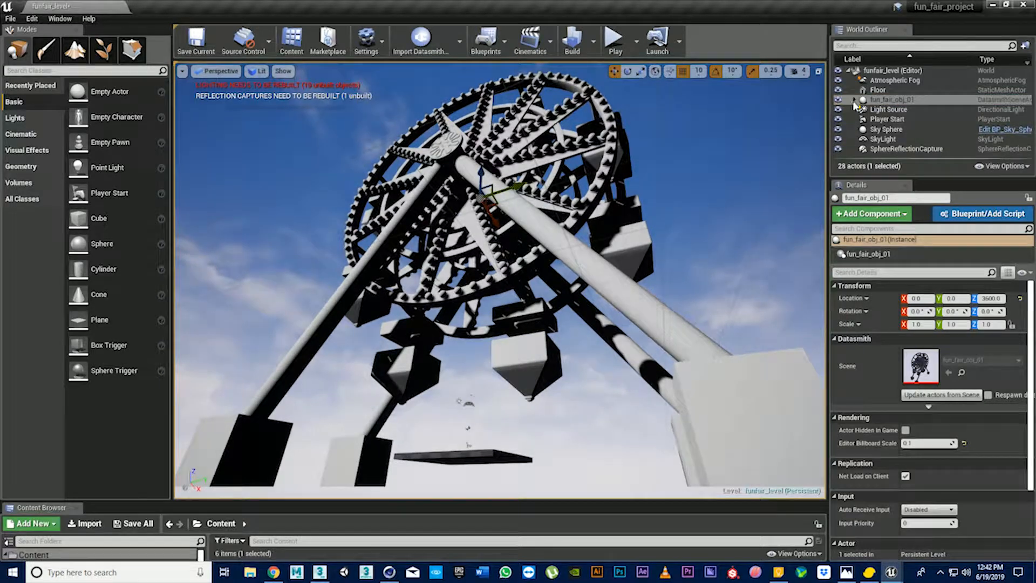
Try to scale the ferris wheel fun_fair_obj_01 down to 0.2 on the X, Y and Z axes.
click(862, 100)
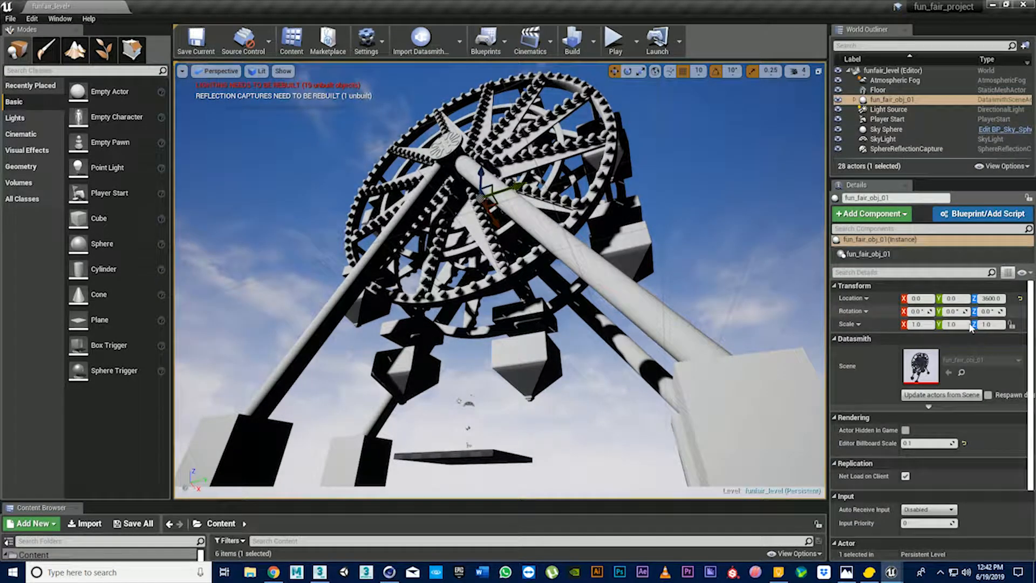
click(917, 323)
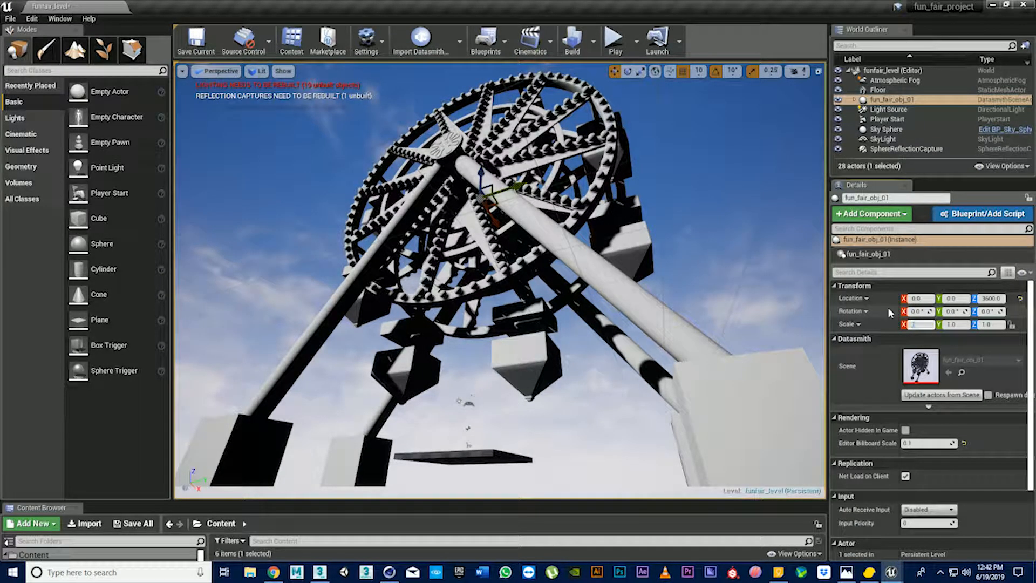
text(0.2)
key(Return)
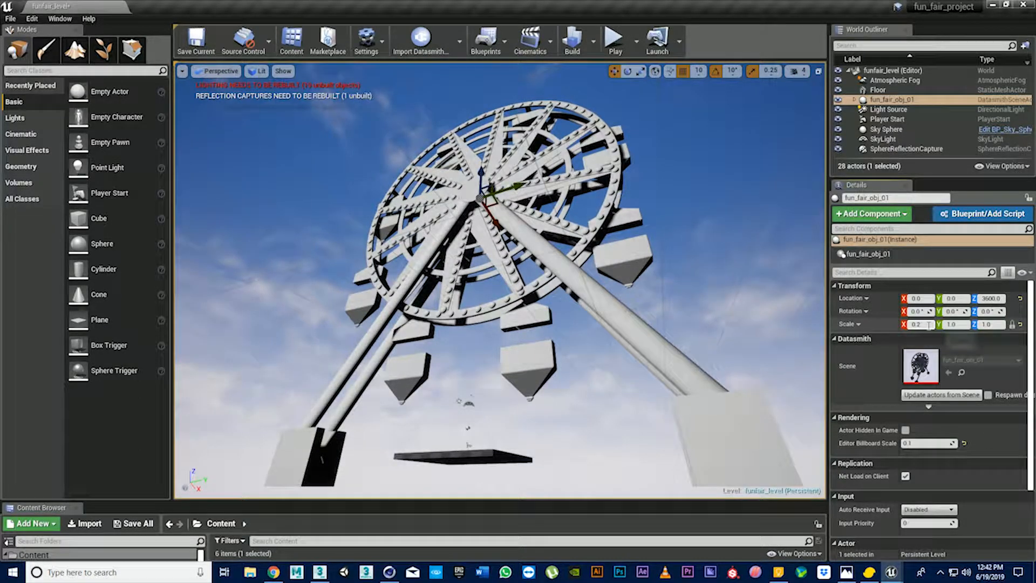
drag(929, 325, 858, 325)
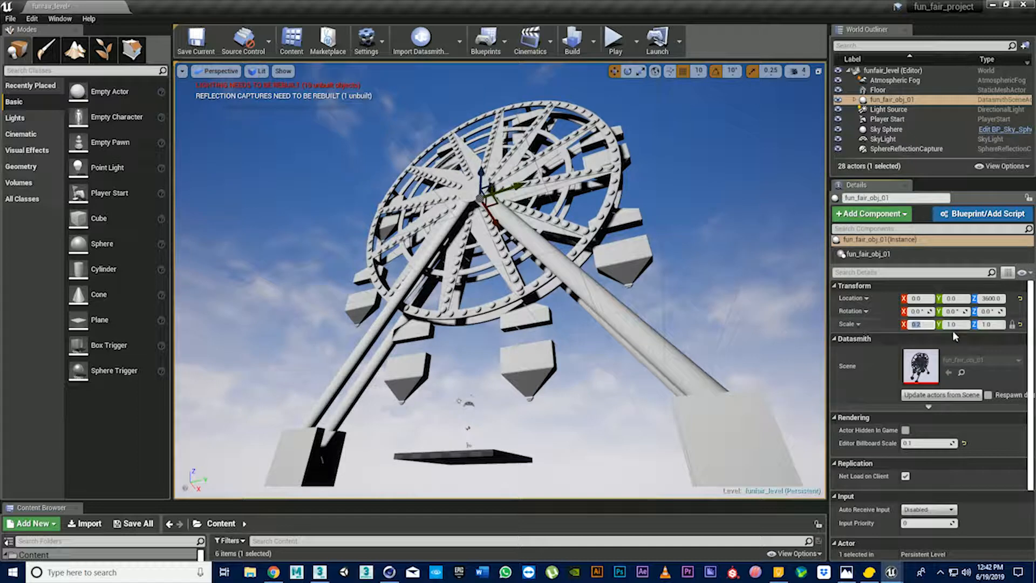
key(Tab)
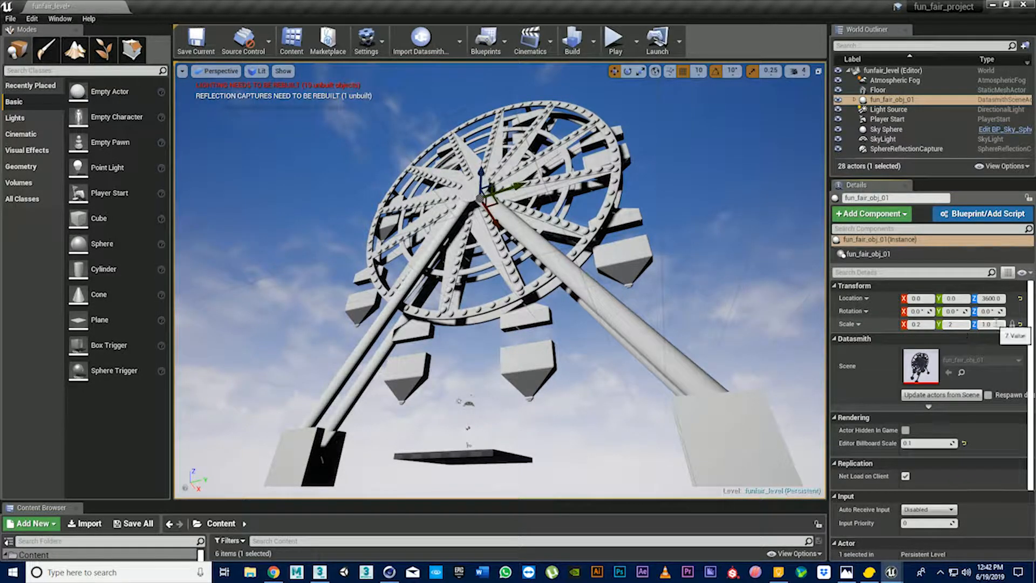
key(Tab)
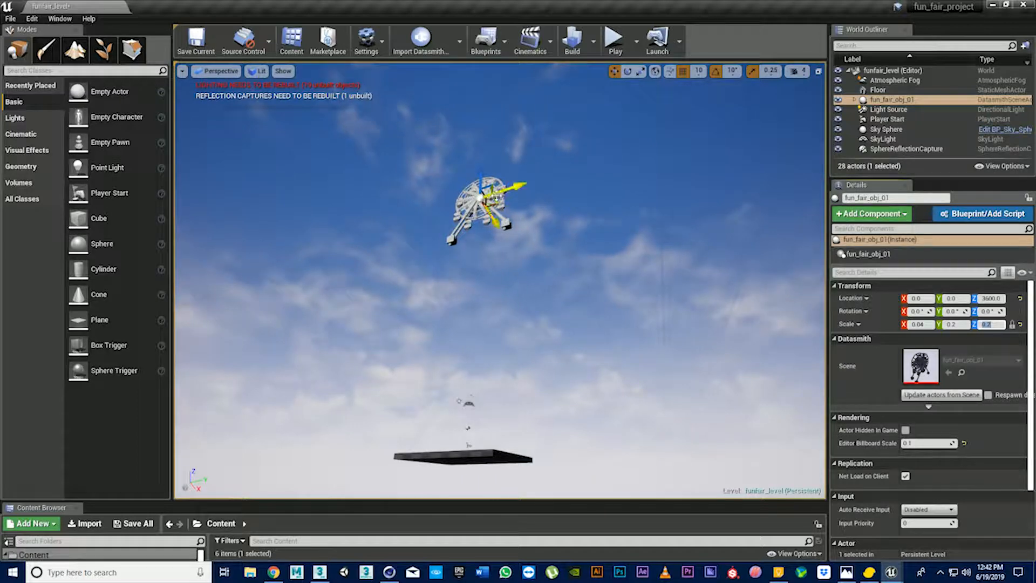
Lower the scaled-down ferris wheel onto the floor at about Z 810 and focus the view on it.
drag(482, 177, 511, 332)
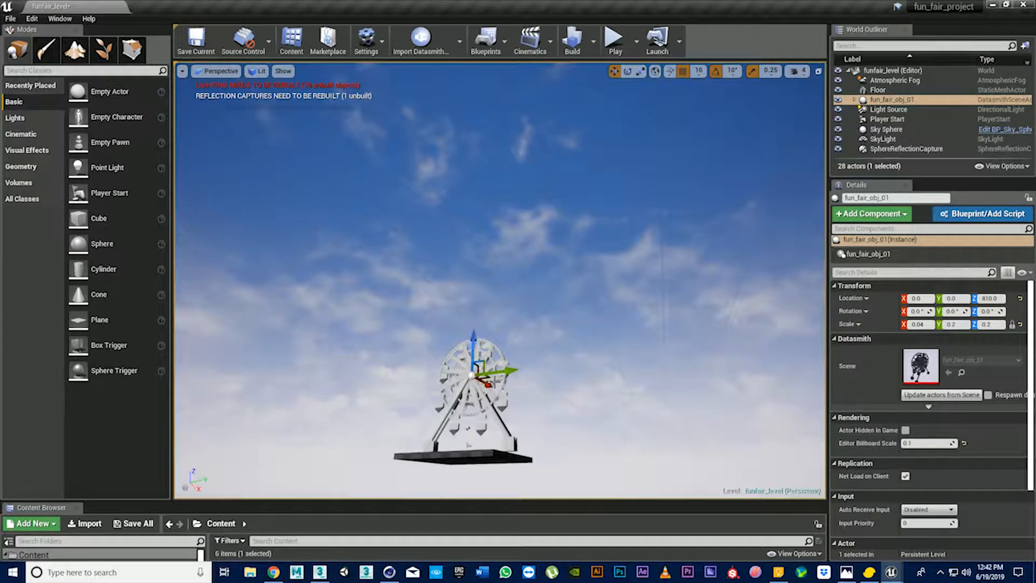
key(f)
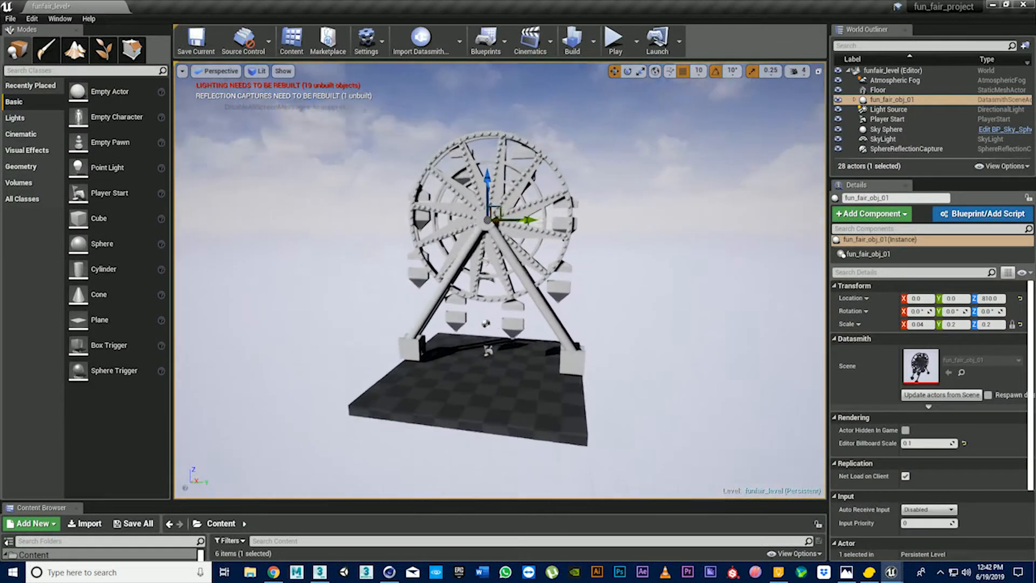
right_drag(500, 280, 383, 270)
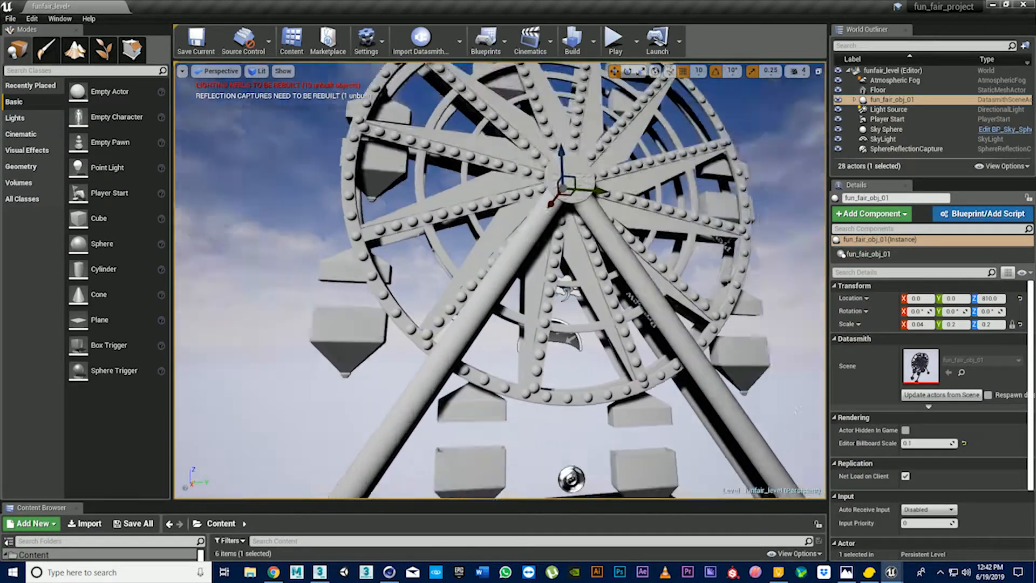
Reset the ferris wheel's scale to default and set it to 0.2 on the X, Y and Z axes.
right_drag(661, 380, 591, 360)
scroll(661, 380, down, 5)
scroll(655, 377, up, 3)
scroll(451, 388, up, 5)
scroll(478, 375, down, 3)
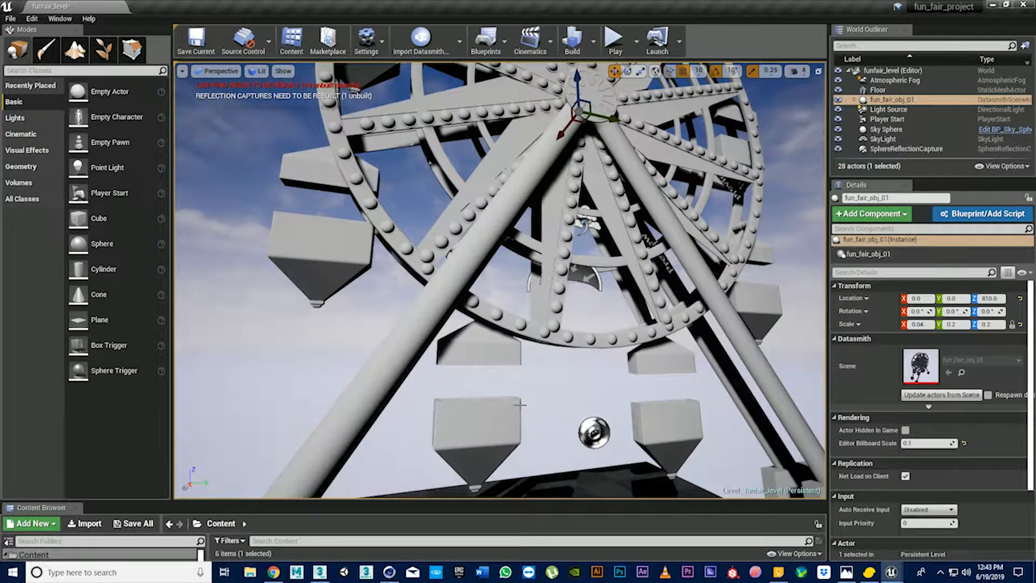
mouse_move(719, 412)
right_down()
mouse_move(755, 402)
mouse_move(782, 410)
mouse_move(729, 413)
right_up()
scroll(765, 381, down, 5)
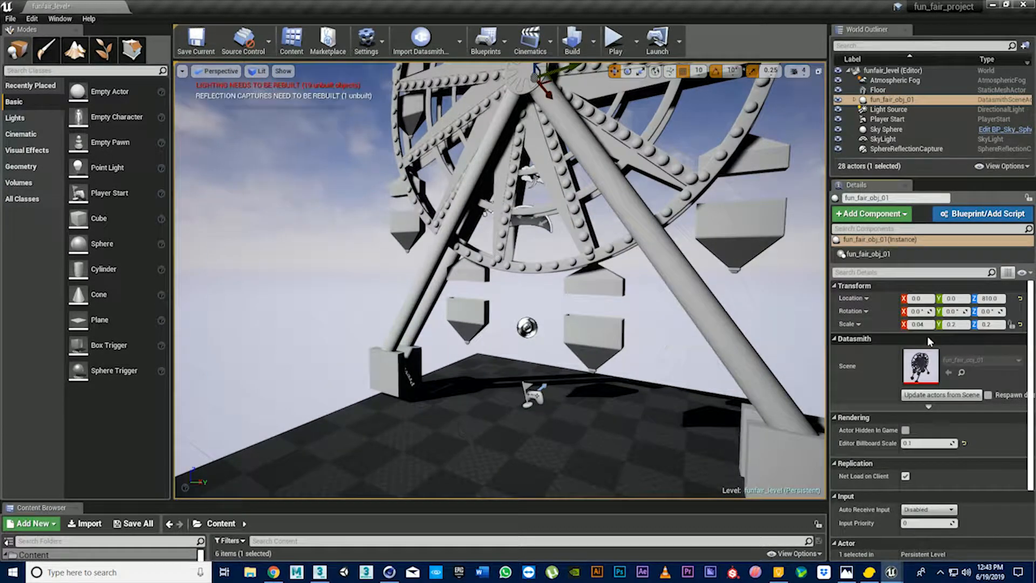
click(1019, 325)
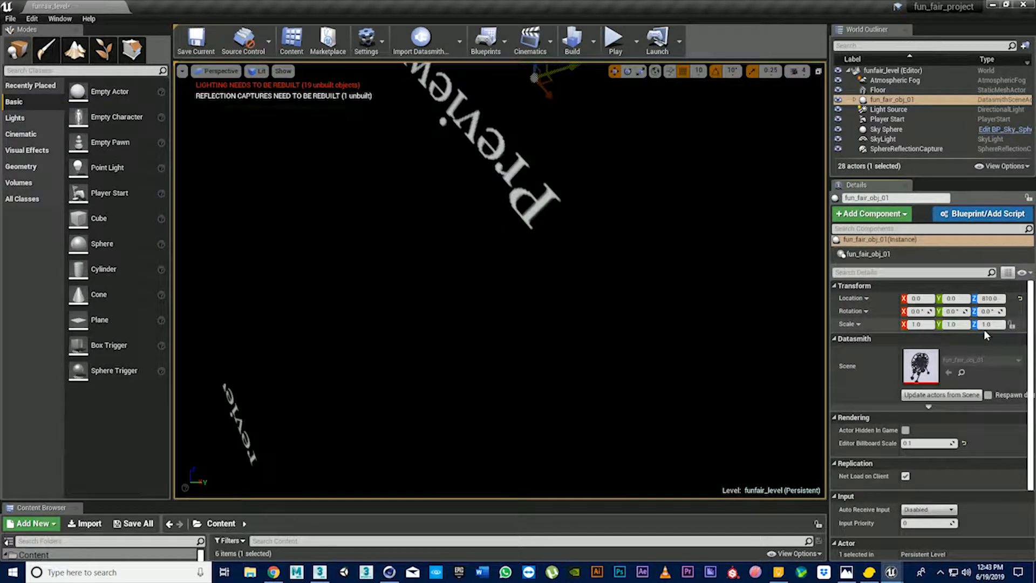
click(915, 324)
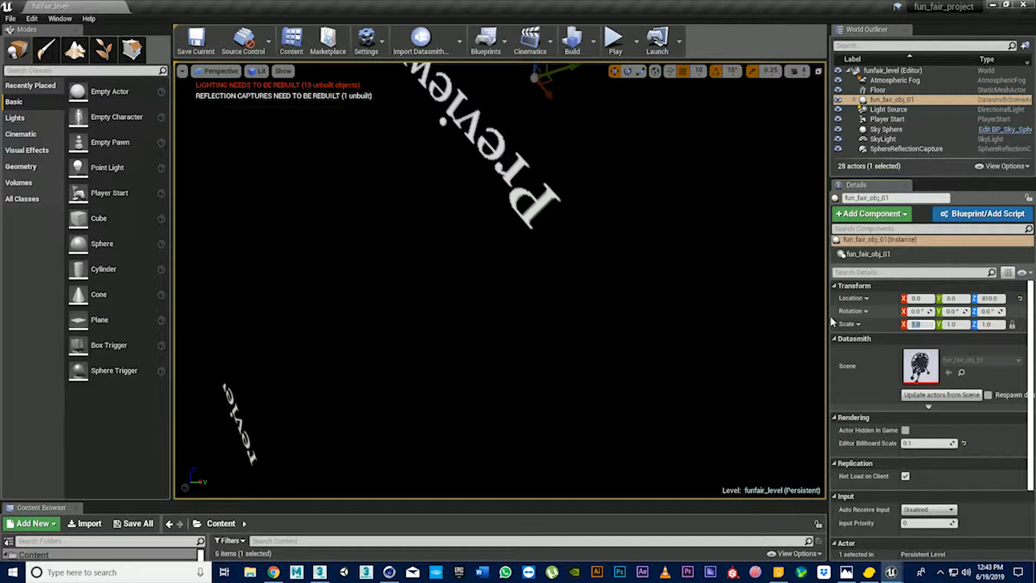
text(0.2)
key(Return)
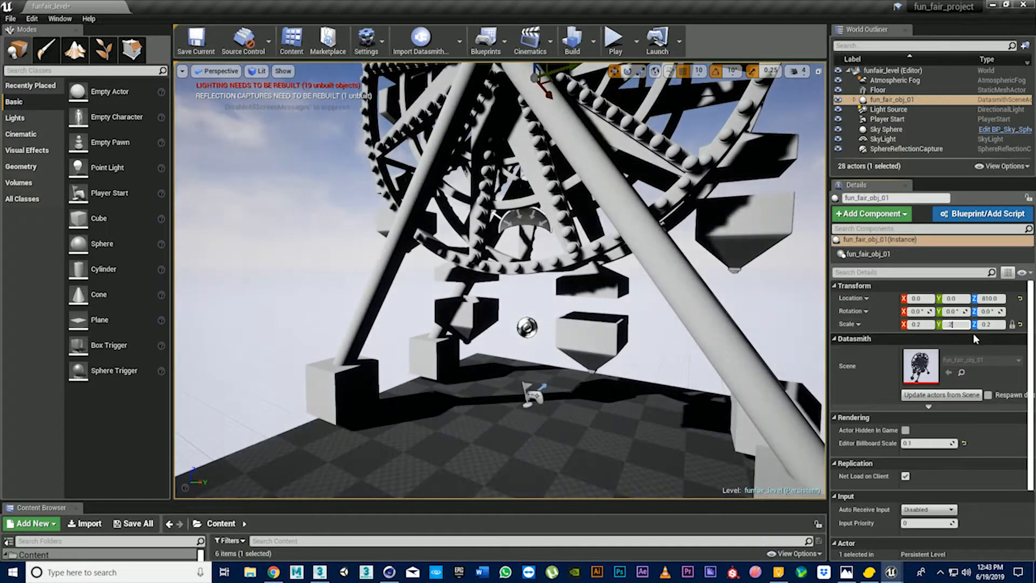
key(Return)
Scale the floor up around the ferris wheel to about 4.75 in X and 6.25 in Y.
scroll(596, 322, down, 6)
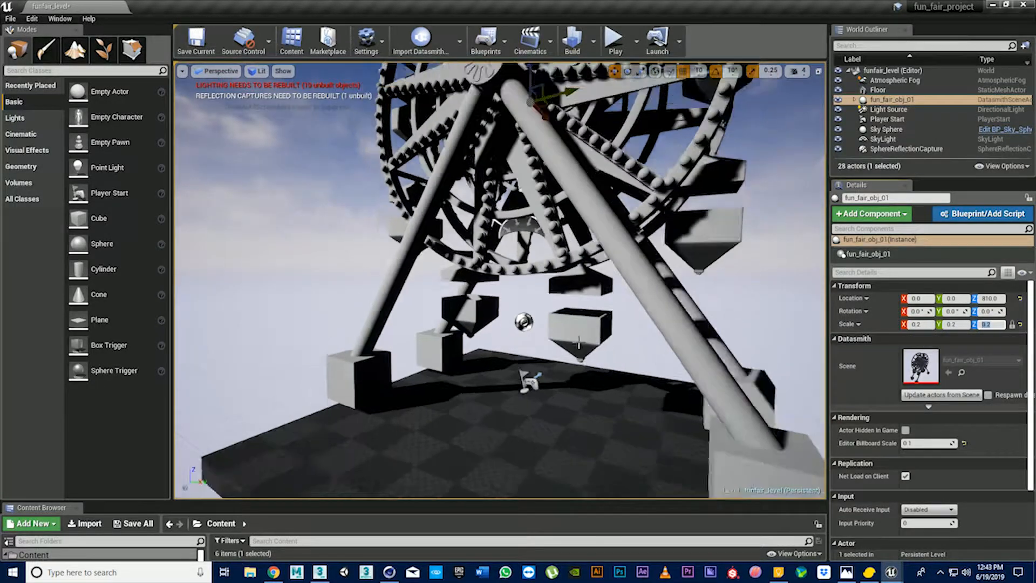
click(537, 382)
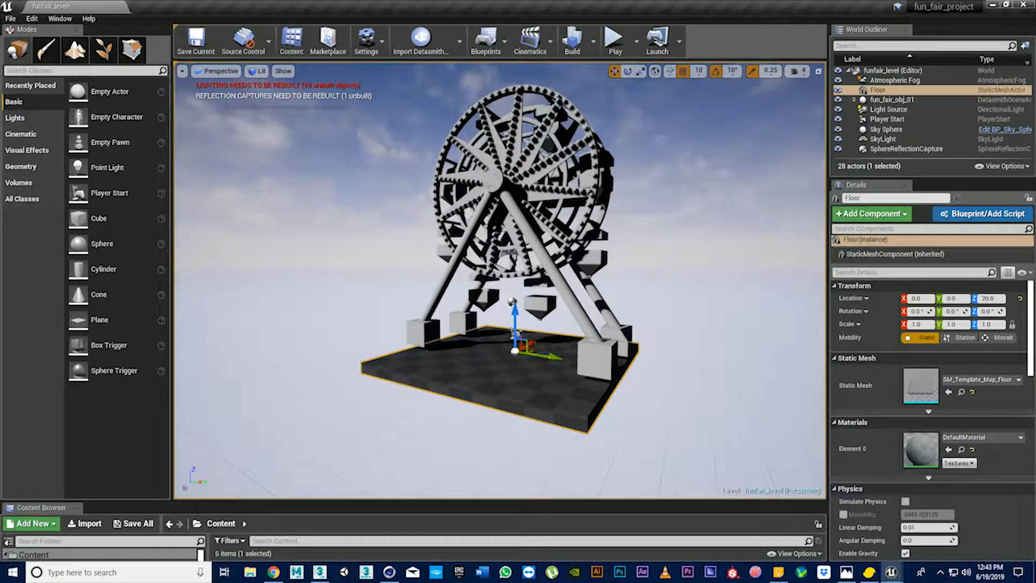
click(640, 71)
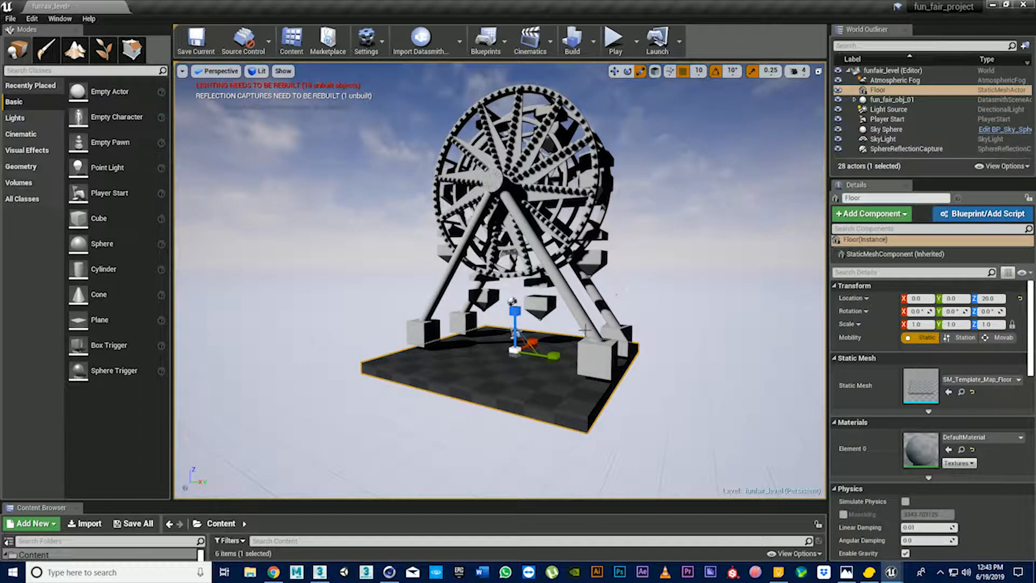
drag(538, 338, 620, 366)
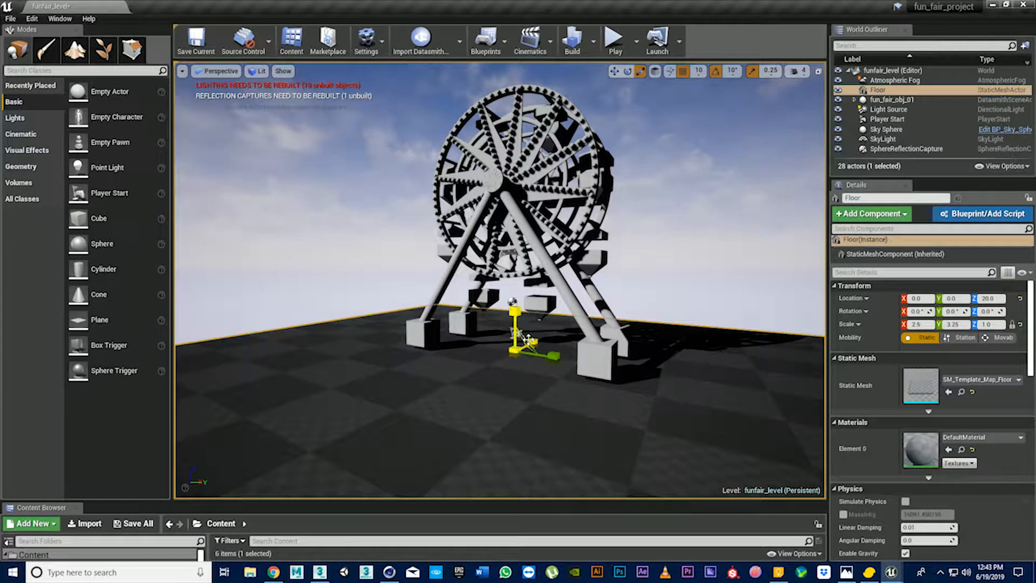
drag(530, 339, 718, 302)
drag(631, 342, 504, 390)
scroll(622, 394, down, 1)
scroll(553, 387, down, 3)
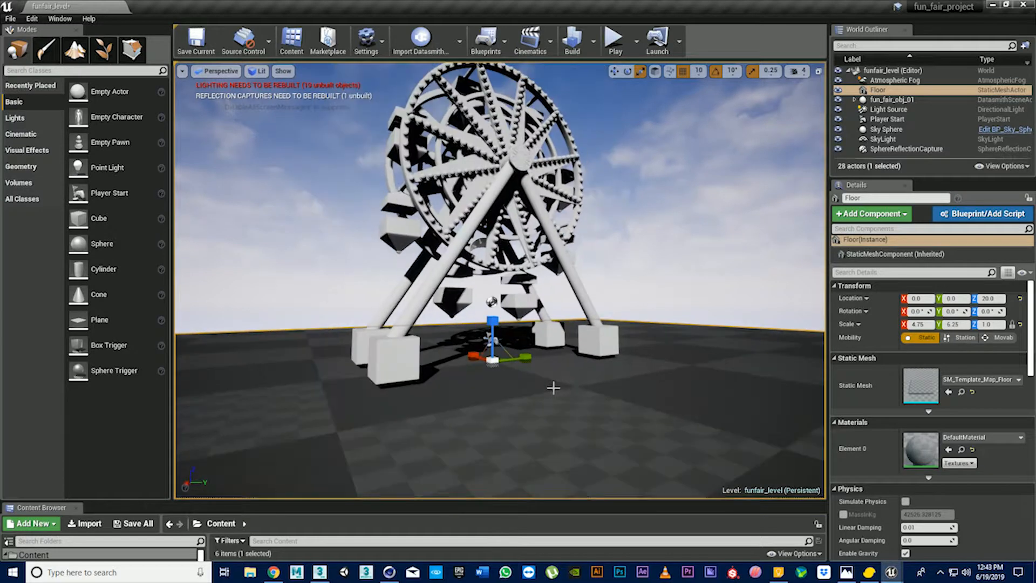
scroll(555, 415, up, 3)
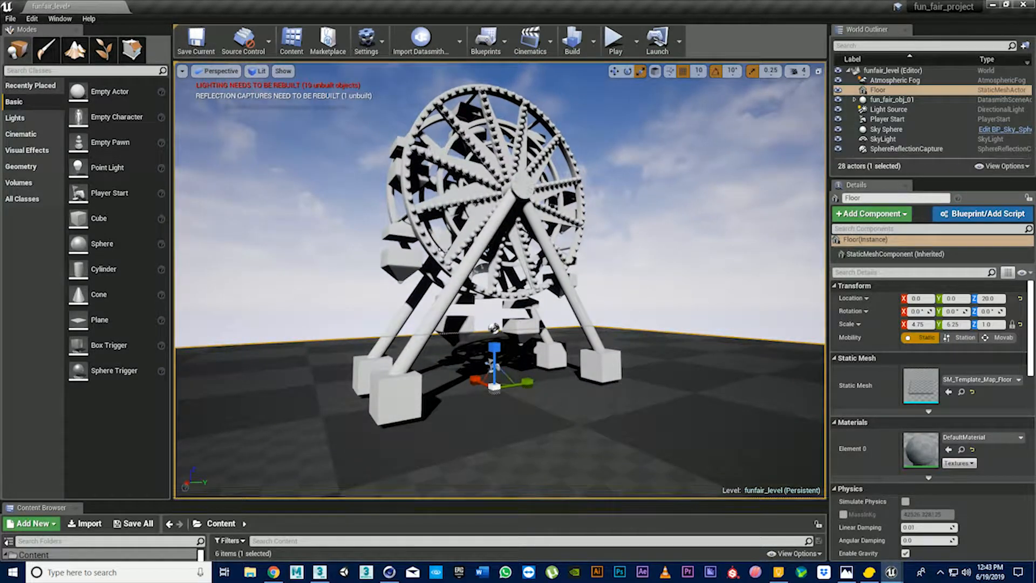
Select the whole fun_fair_obj_01 actor and move it to about X -110 and Z 790.
click(568, 262)
scroll(953, 104, up, 5)
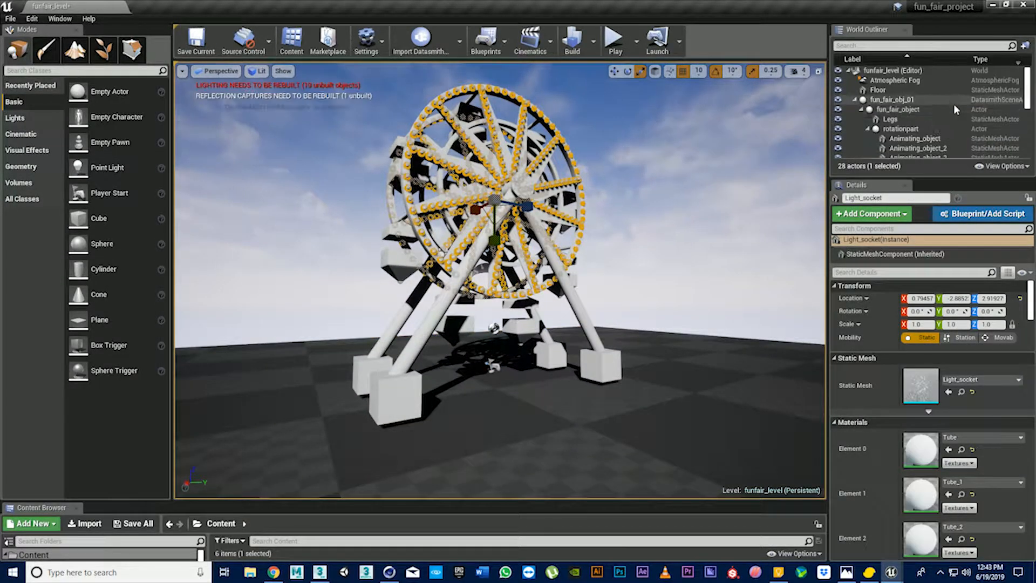
click(854, 100)
click(896, 101)
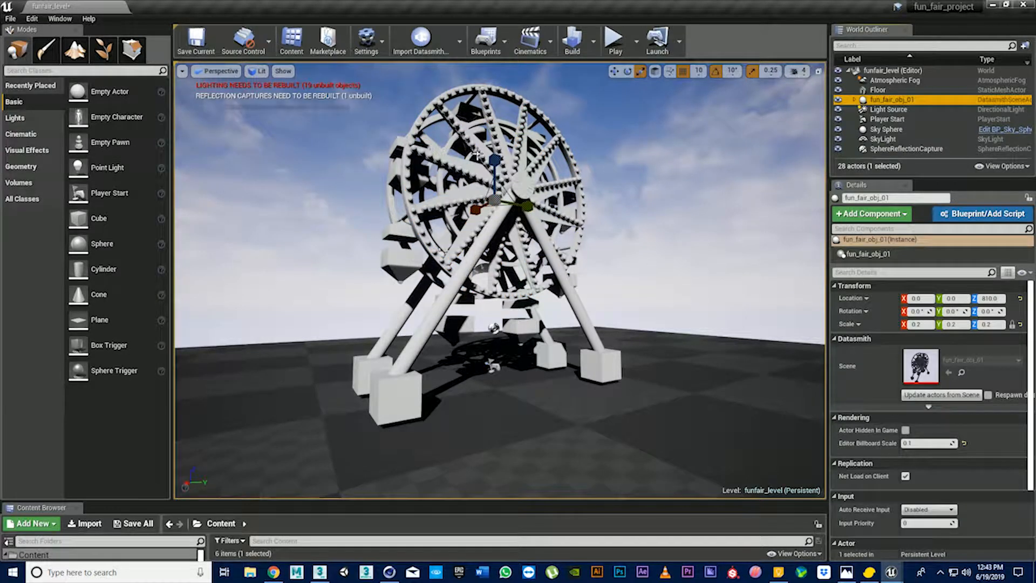
click(614, 72)
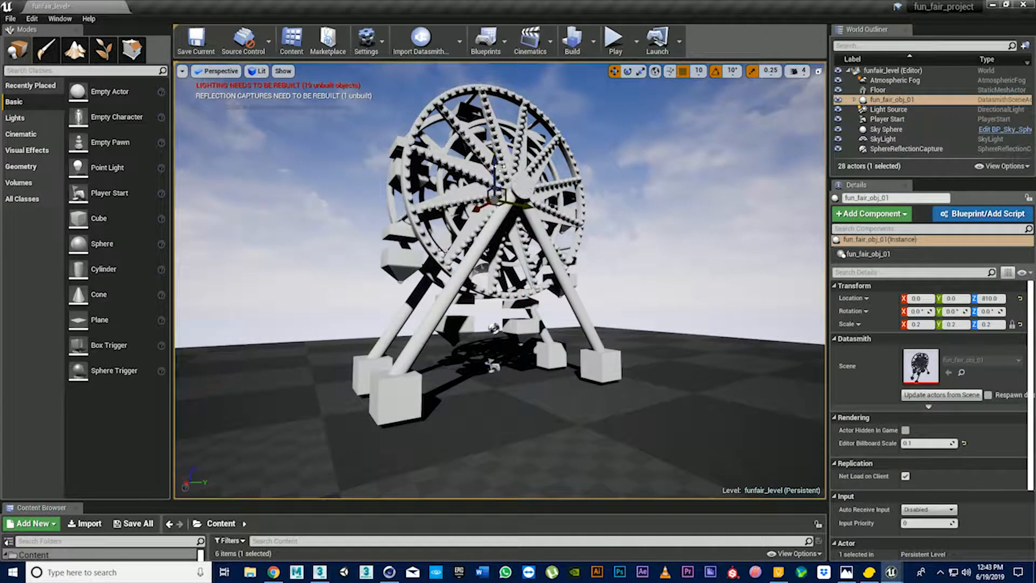
drag(495, 162, 497, 169)
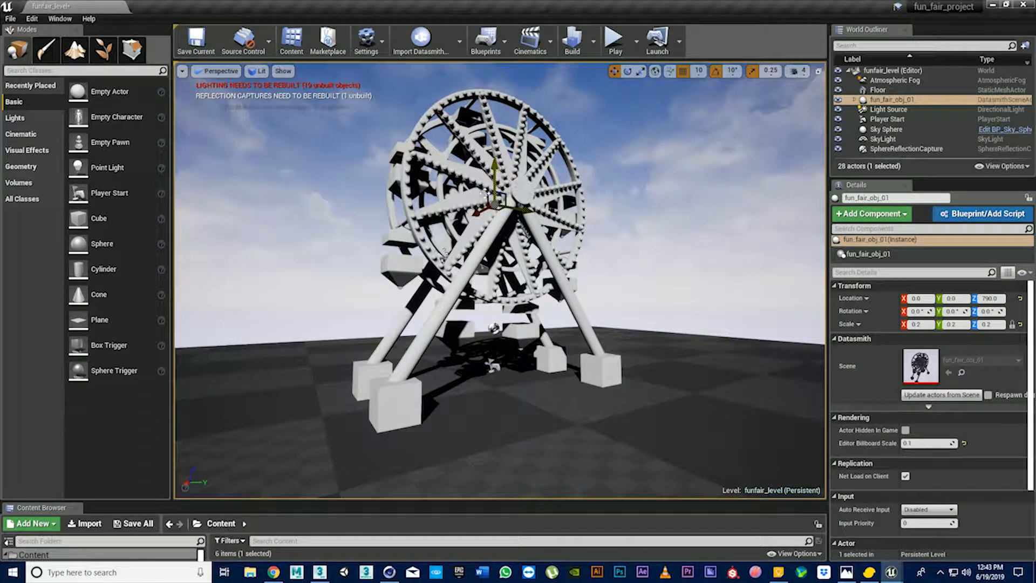
drag(482, 209, 494, 202)
Move the Player Start out from under the ferris wheel to about X -730, Y 1900.
middle_drag(541, 381, 489, 423)
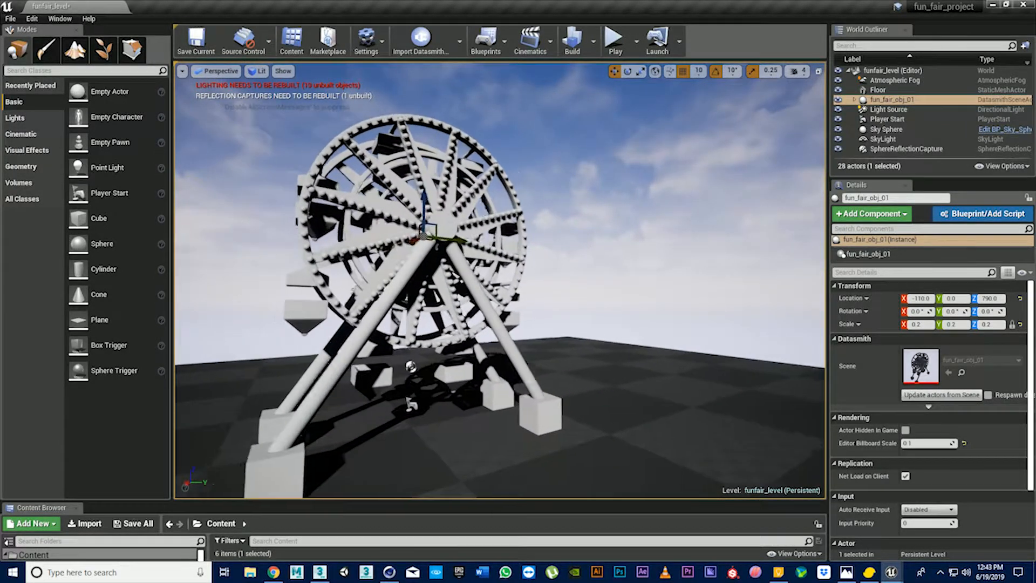
click(423, 401)
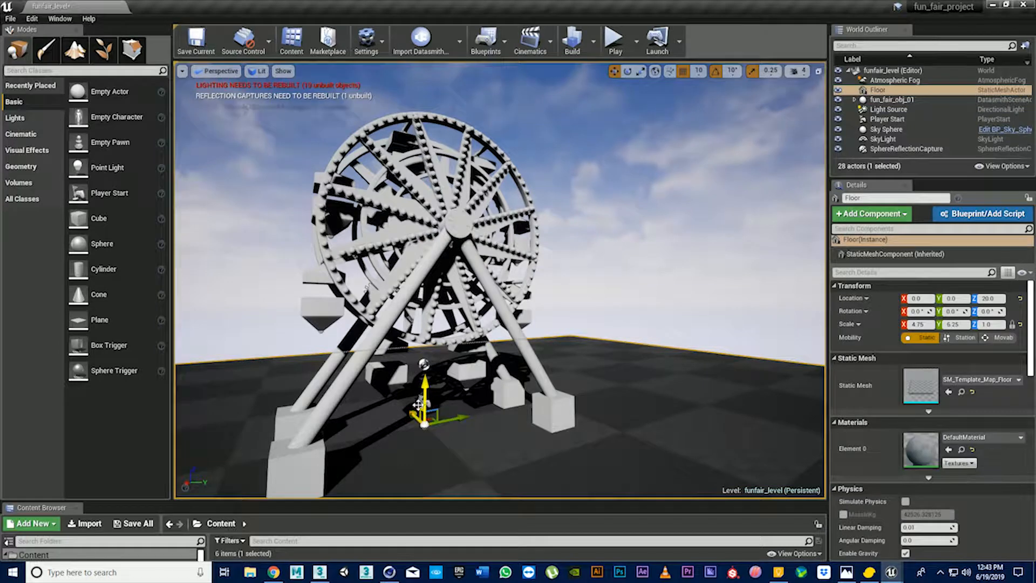
click(422, 400)
drag(442, 400, 785, 399)
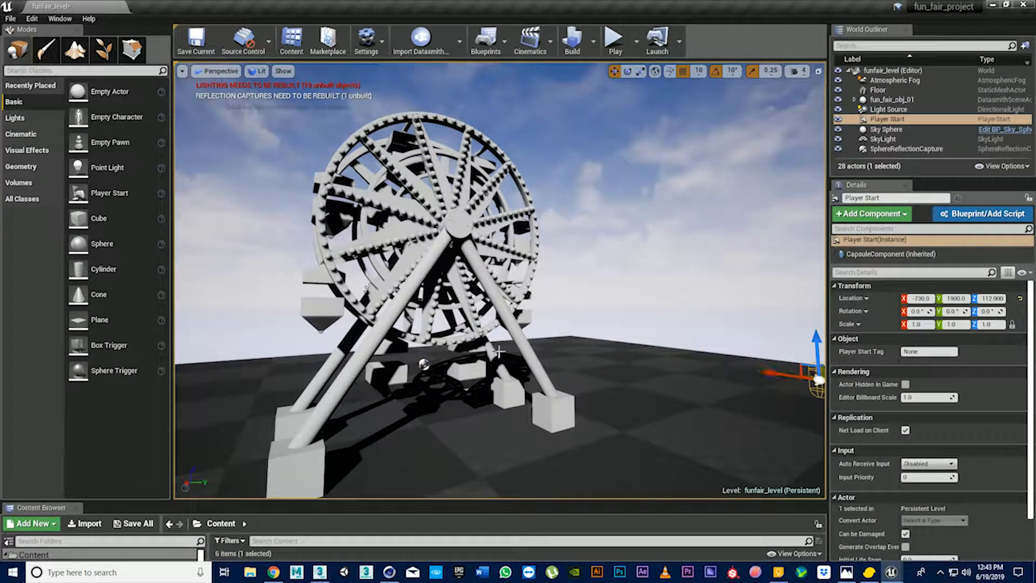
View the ferris wheel from a low angle and enlarge the Content Browser area to show the Content folders.
right_drag(507, 338, 512, 162)
middle_drag(508, 302, 465, 424)
right_drag(507, 302, 487, 367)
middle_drag(487, 305, 487, 253)
scroll(487, 306, up, 4)
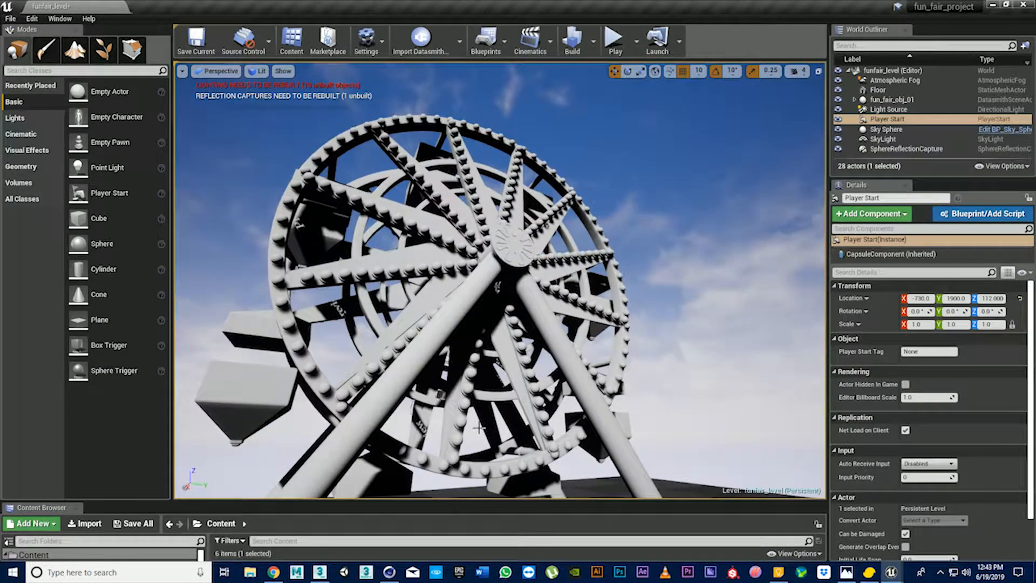
scroll(519, 262, down, 4)
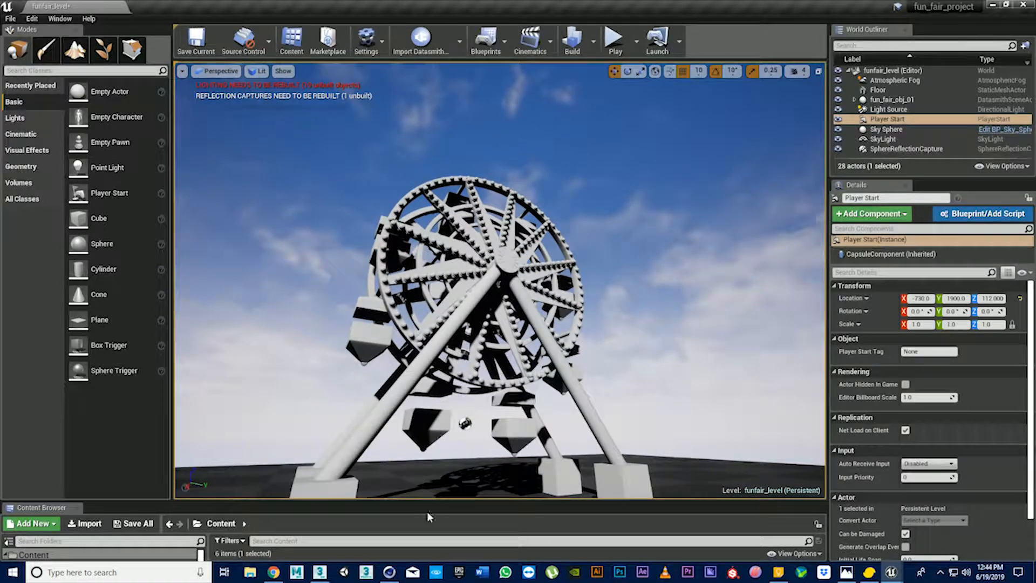
drag(426, 502, 447, 397)
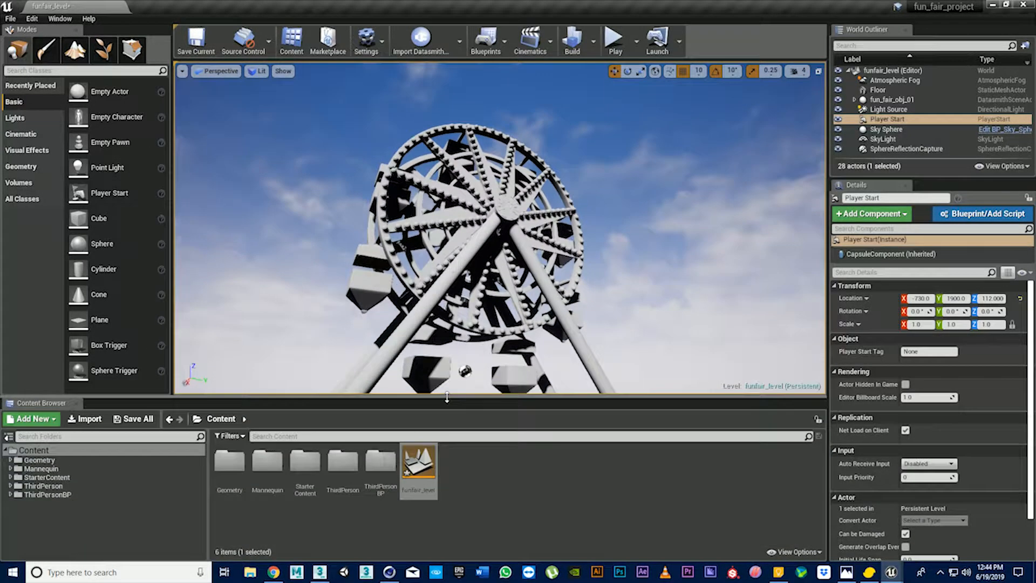
Start a new level sequence and create a folder named aniamtions under Content for saving it.
click(471, 467)
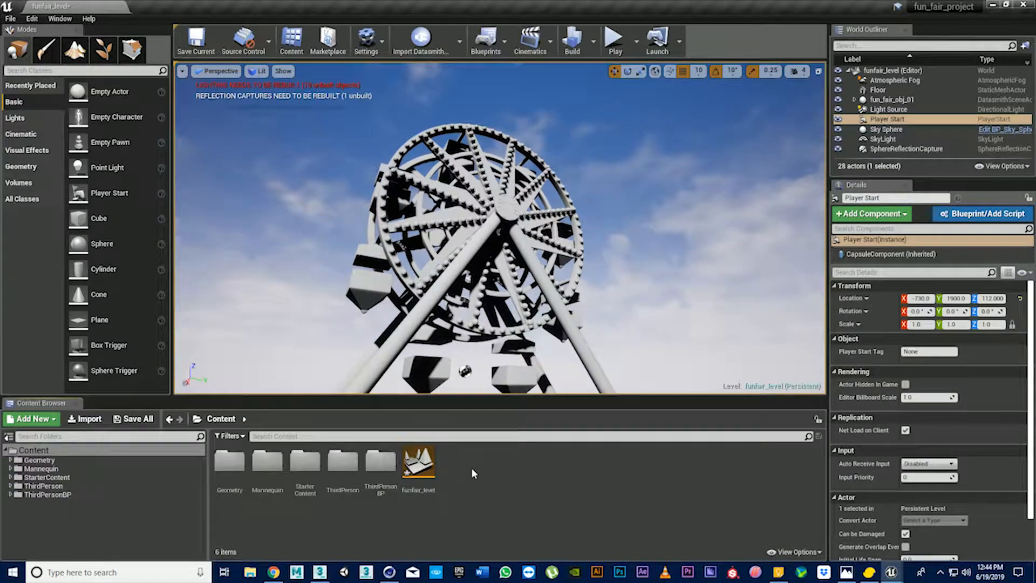
click(539, 56)
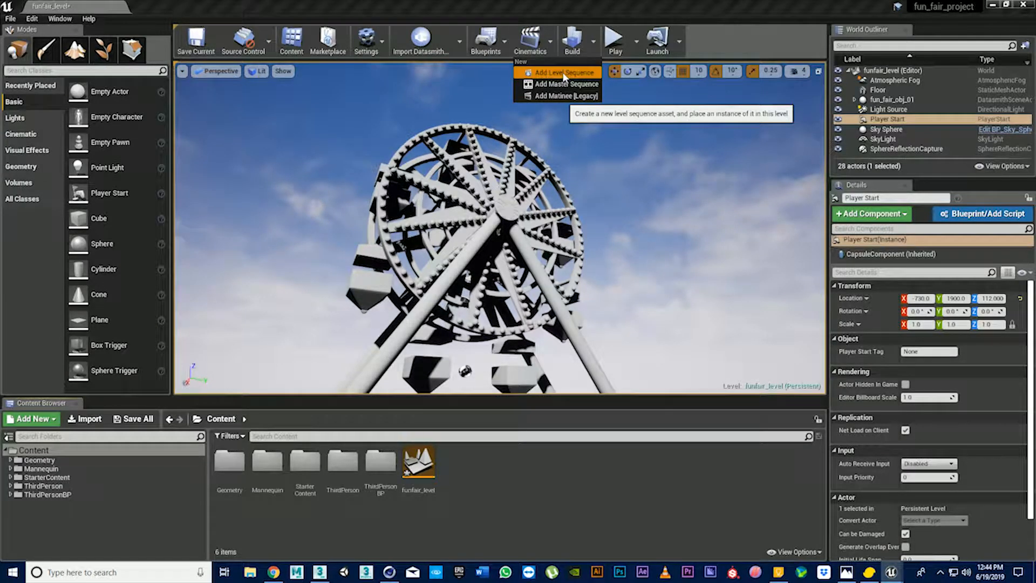
click(562, 73)
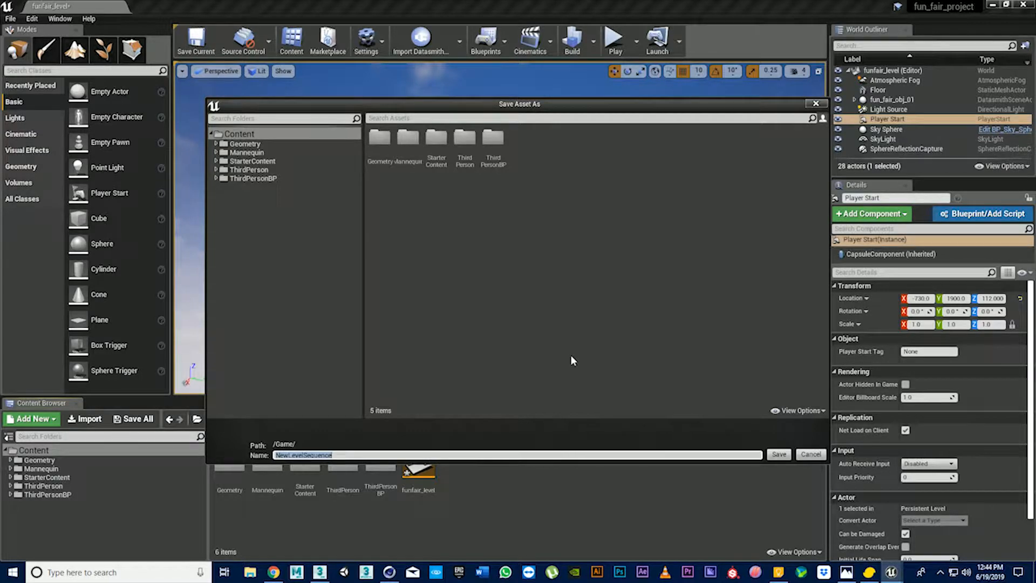
right_click(547, 257)
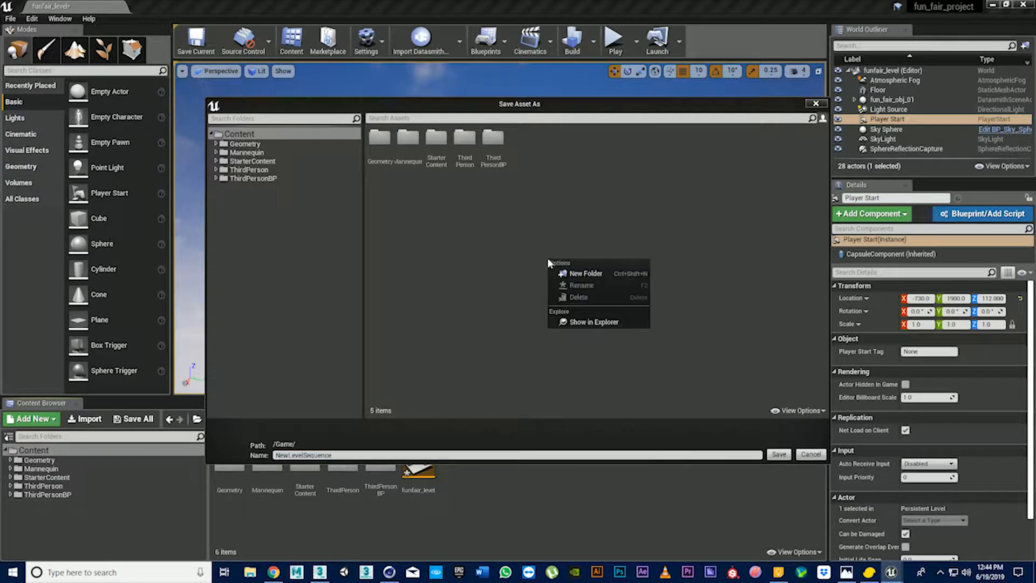
click(564, 269)
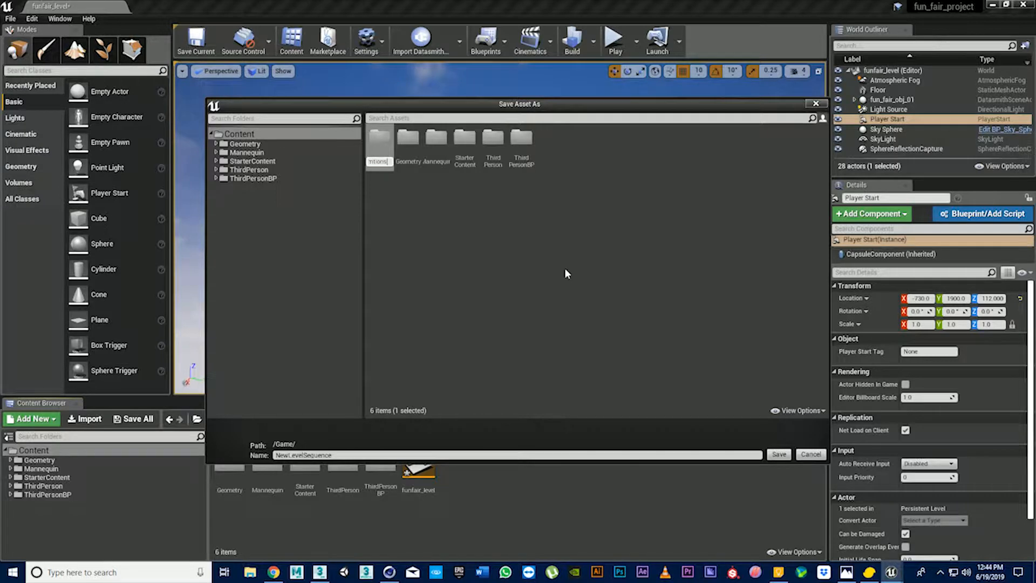
text(aniamtions)
key(Return)
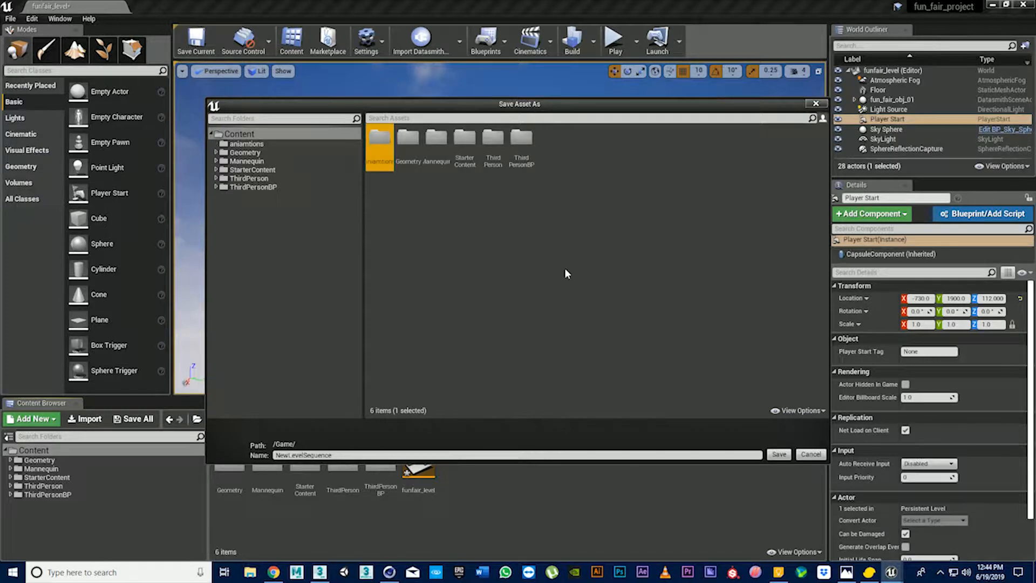
Save the level sequence as rotation_animation inside the aniamtions folder.
double_click(385, 147)
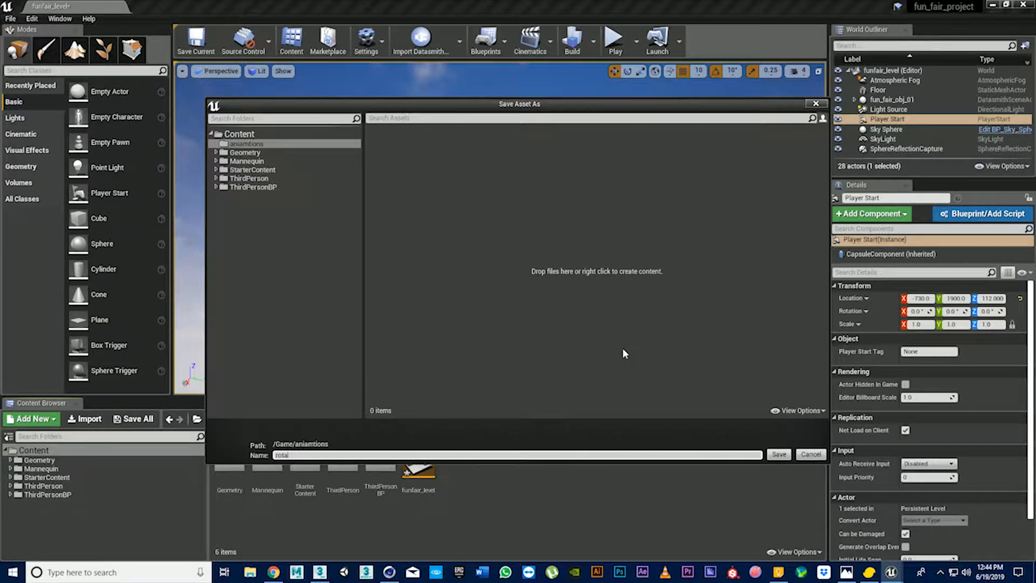
text(rotation al)
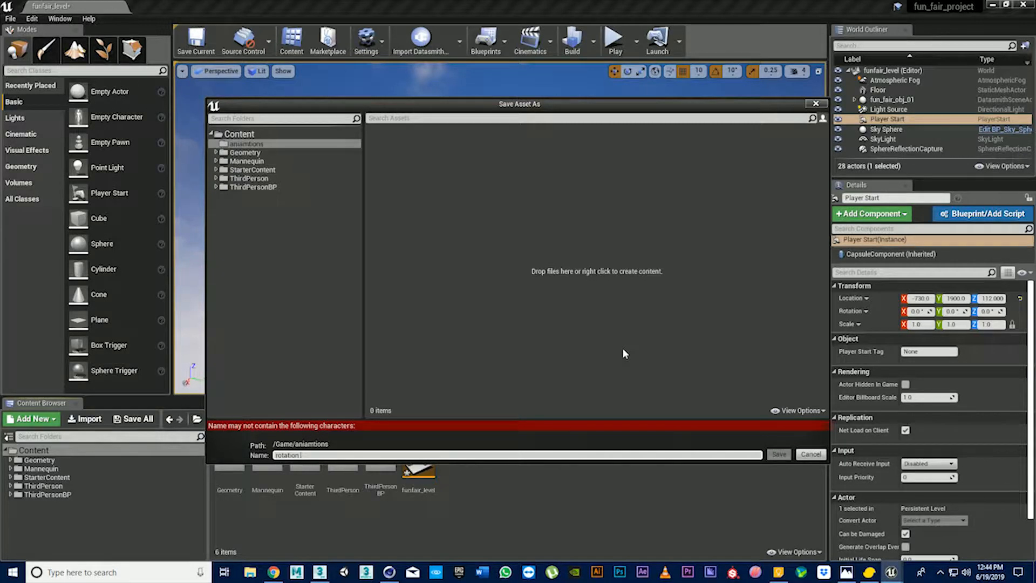
key(BackSpace)
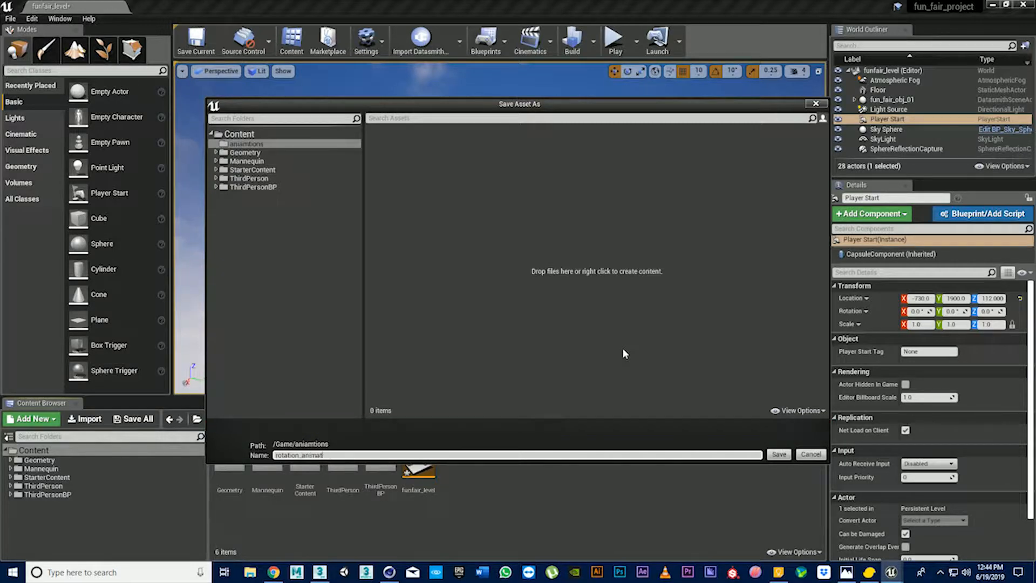
key(Return)
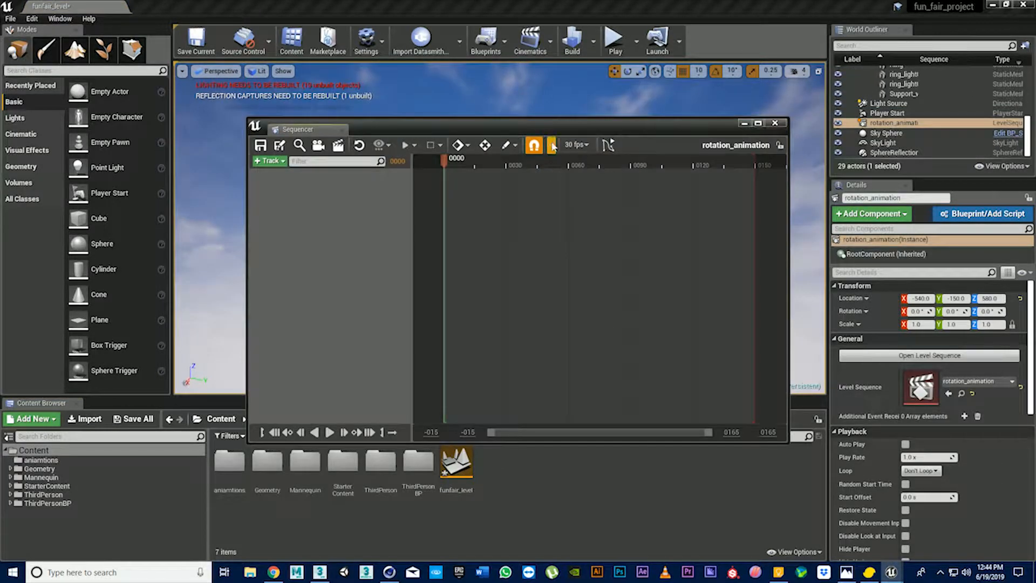
Dock the Sequencer between the viewport and the Content Browser and enlarge its area.
drag(559, 124, 626, 202)
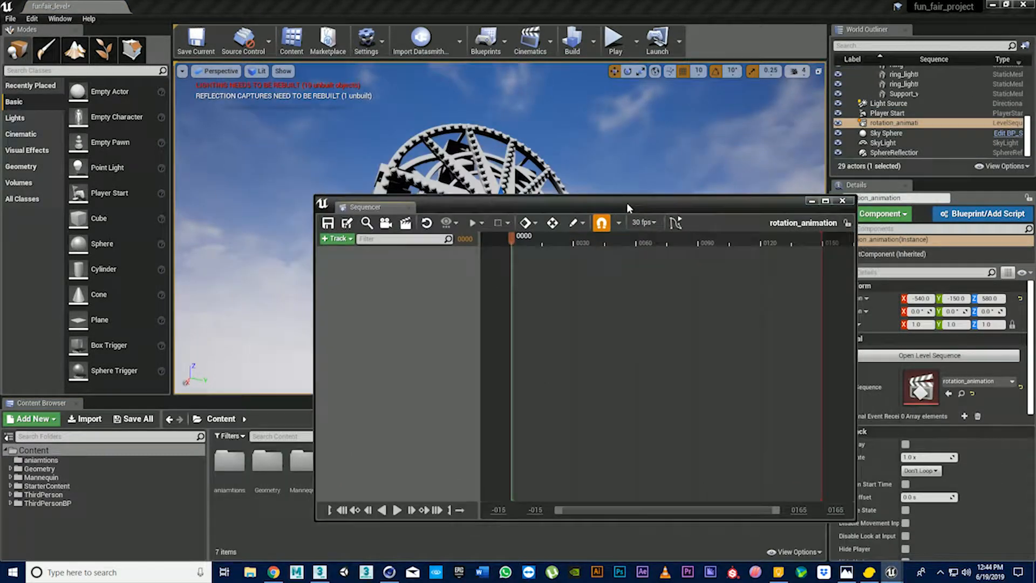
drag(360, 207, 382, 427)
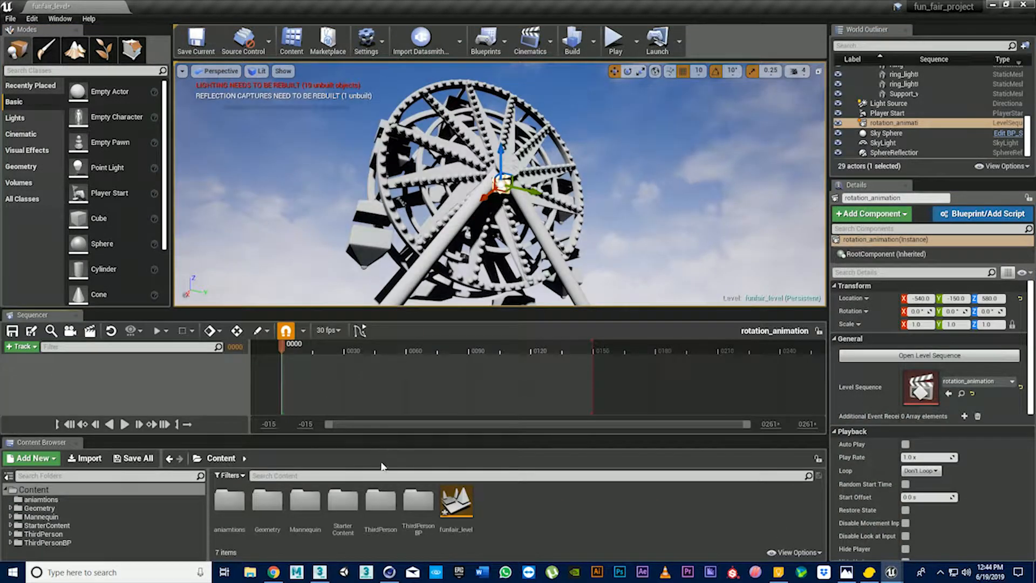
drag(385, 436, 391, 459)
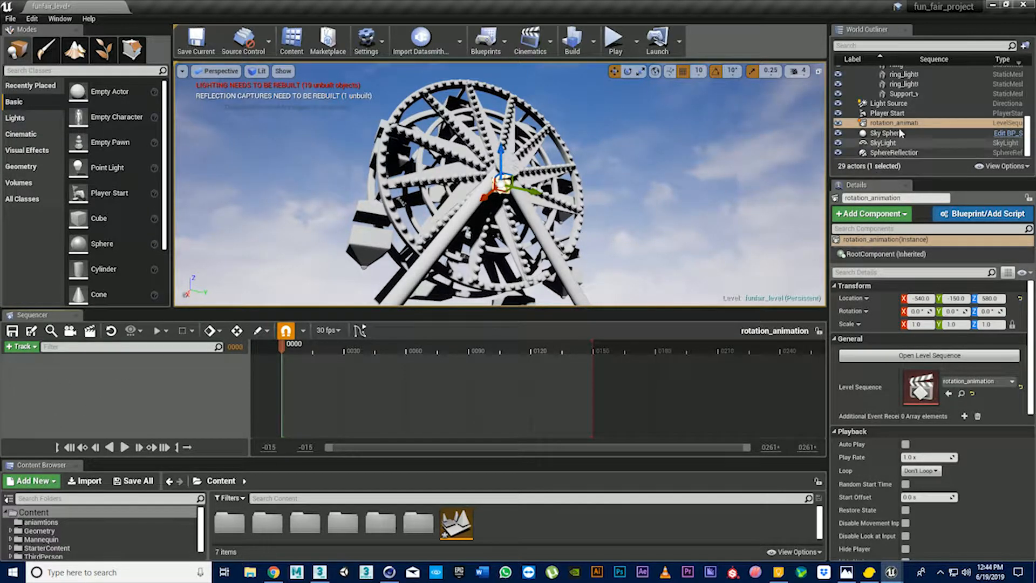
Try rotating the fun_fair_object actor about X, and undo the rotation.
scroll(899, 124, up, 6)
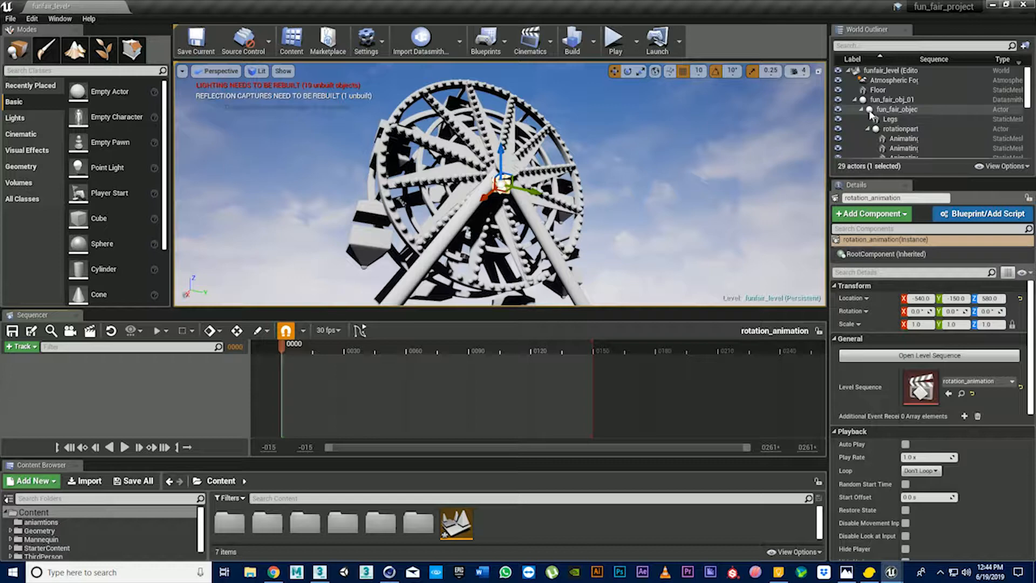
click(858, 101)
click(855, 100)
click(854, 100)
click(866, 110)
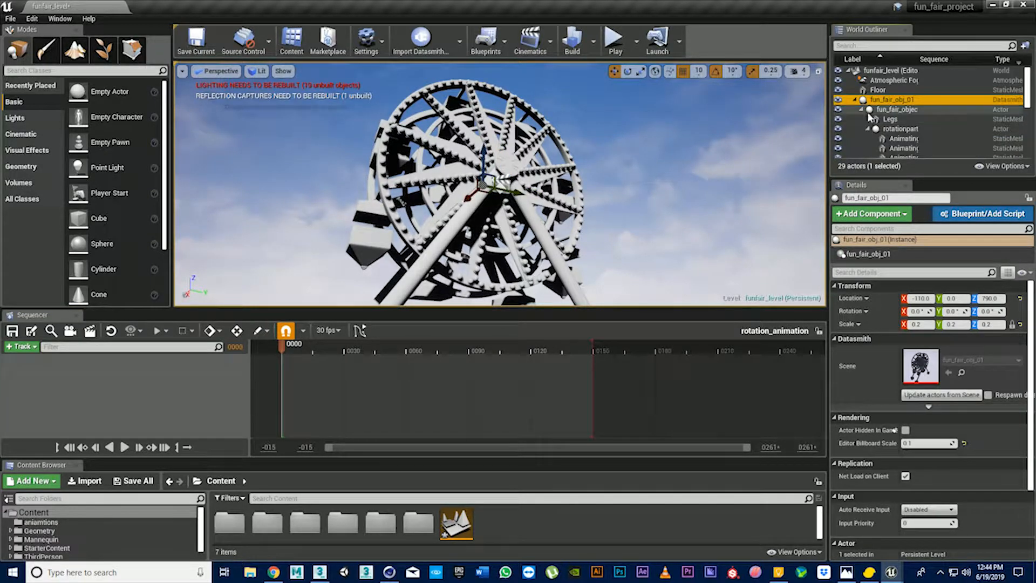
click(861, 109)
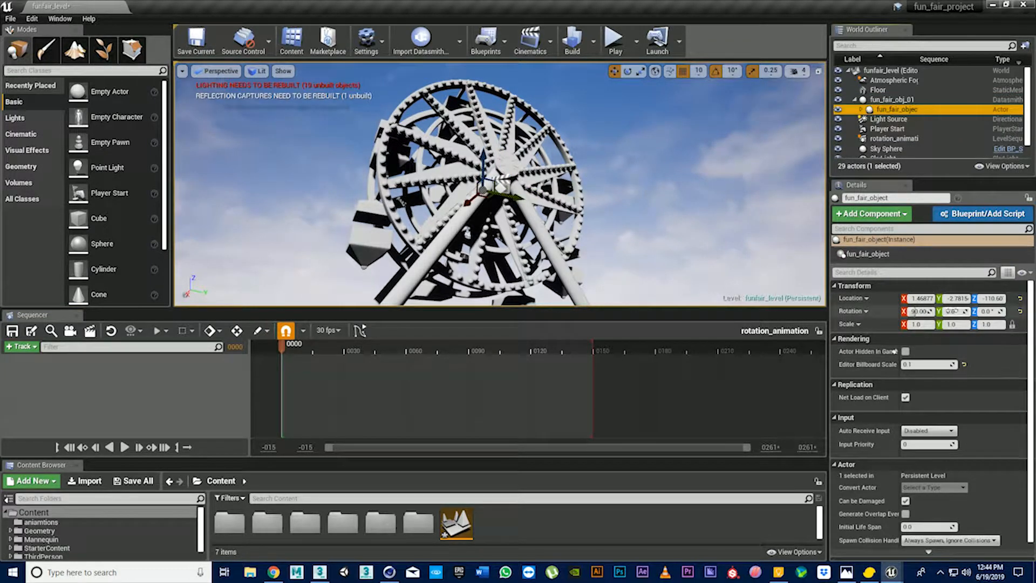
mouse_move(920, 312)
mouse_down()
mouse_move(941, 311)
mouse_move(917, 311)
mouse_up()
key(ctrl+z)
Expand fun_fair_object, collapse the children of rotationpart and select the rotationpart actor.
click(860, 109)
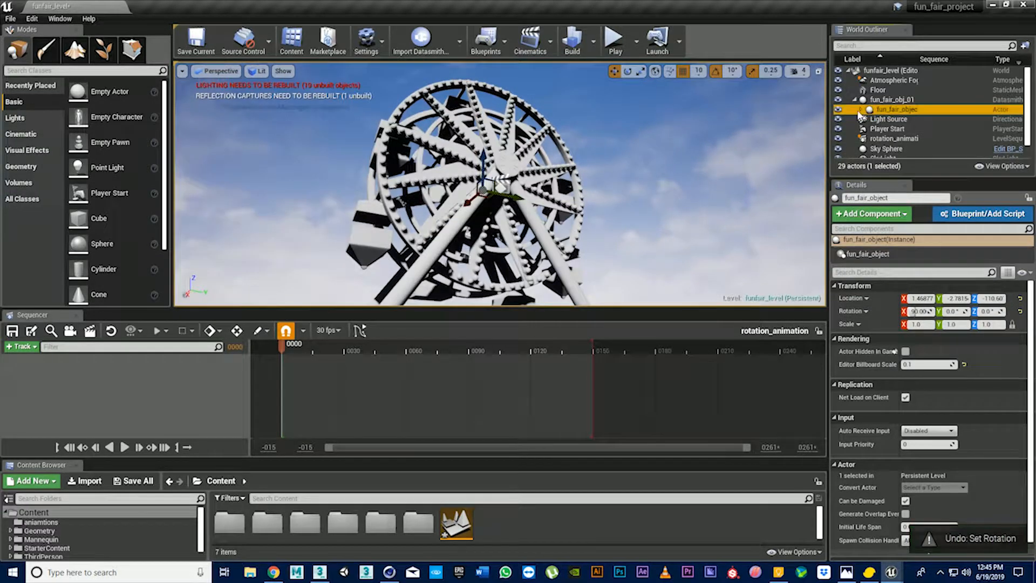
click(868, 129)
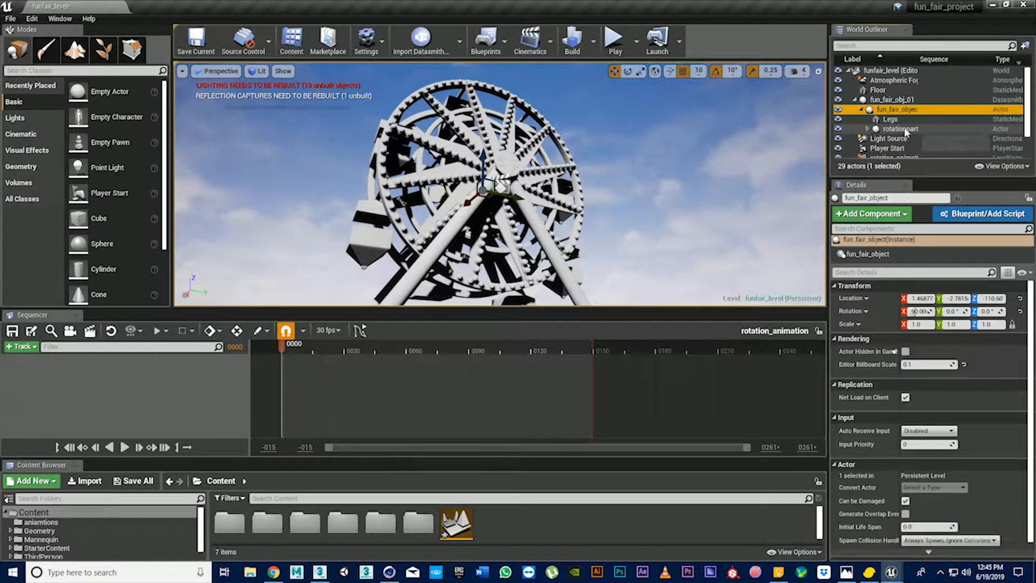
click(899, 129)
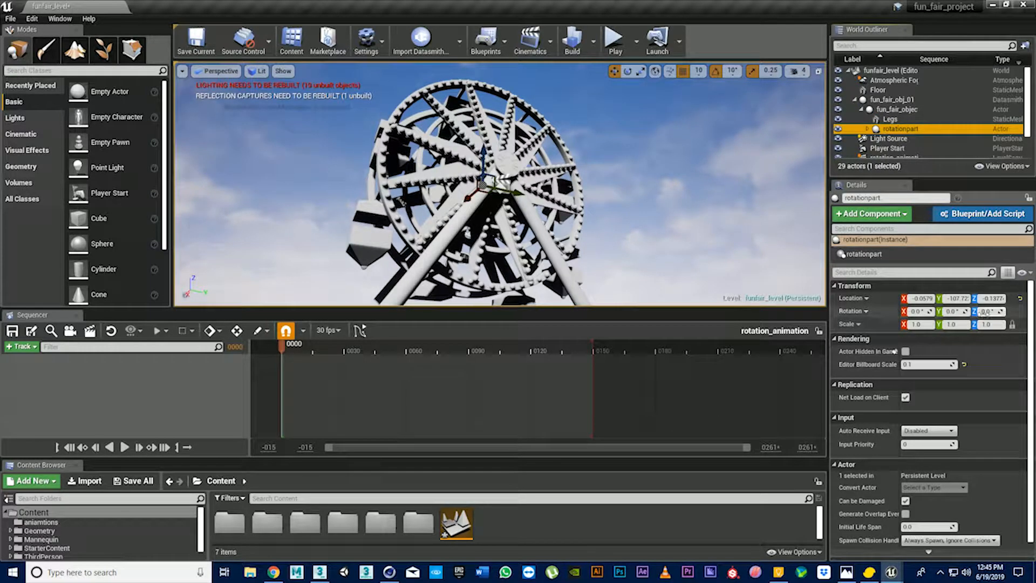
Test the rotation axes of rotationpart by changing its rotation values, and undo each change.
drag(983, 311, 993, 311)
key(ctrl+z)
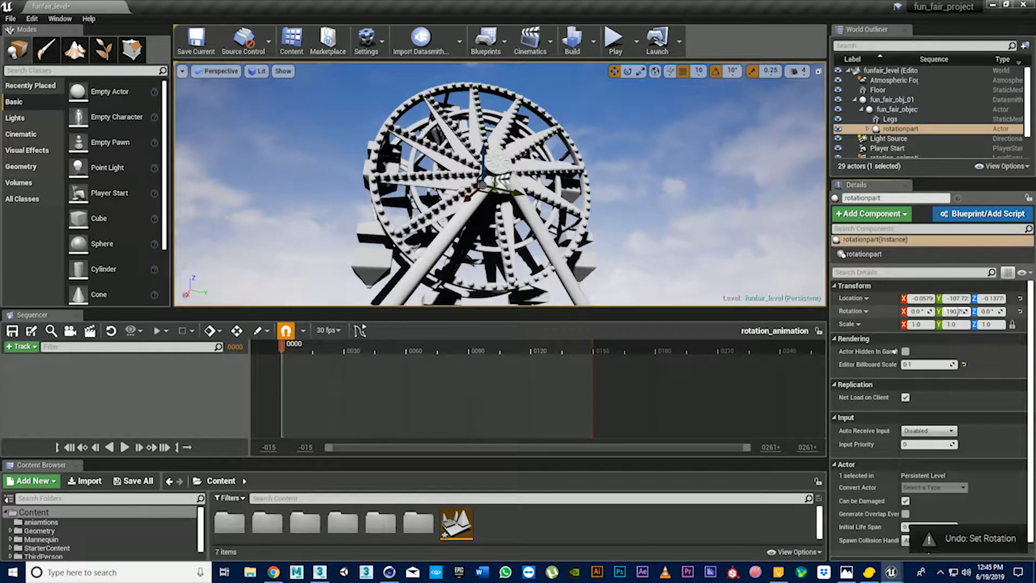
drag(916, 311, 942, 312)
key(ctrl+z)
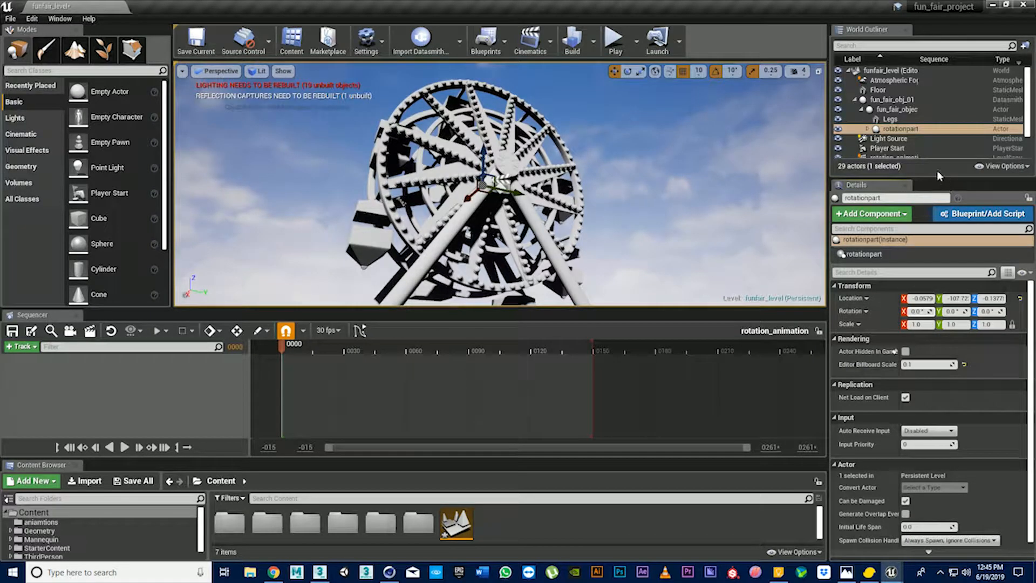
Add rotationpart to the rotation_animation sequence with a Transform track and set a transform key at frame 0.
drag(899, 131, 341, 422)
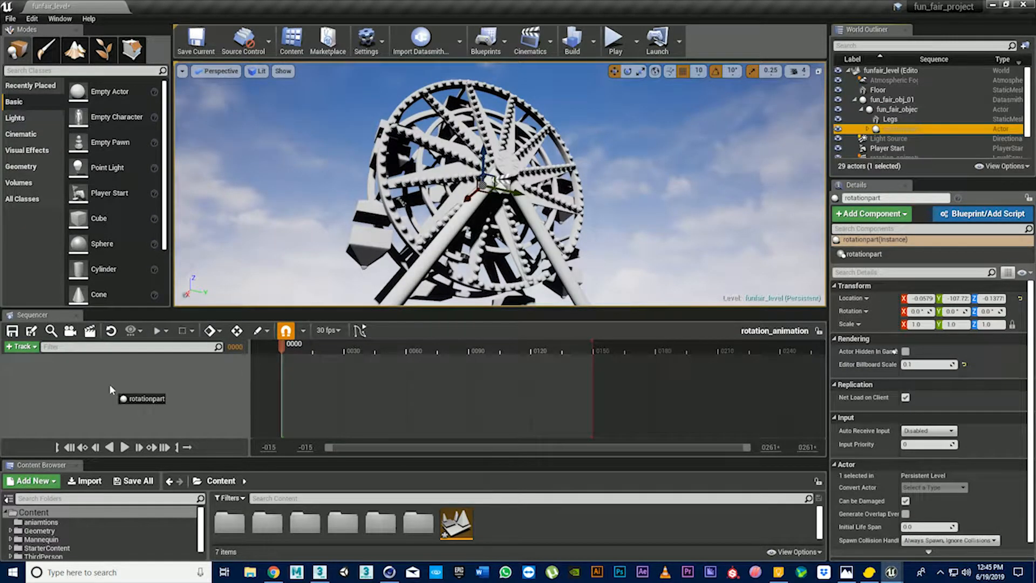
drag(110, 384, 110, 384)
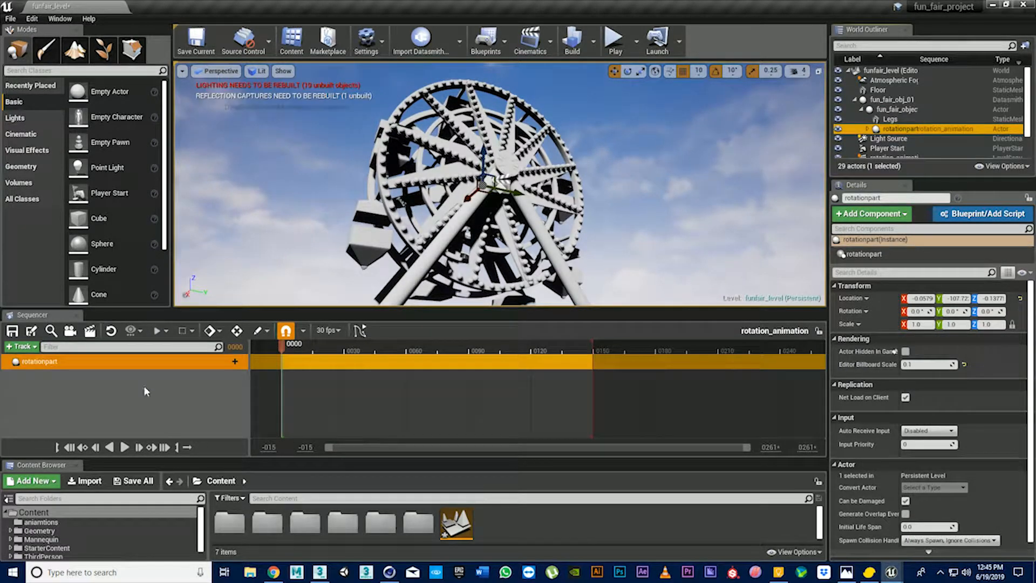
click(233, 364)
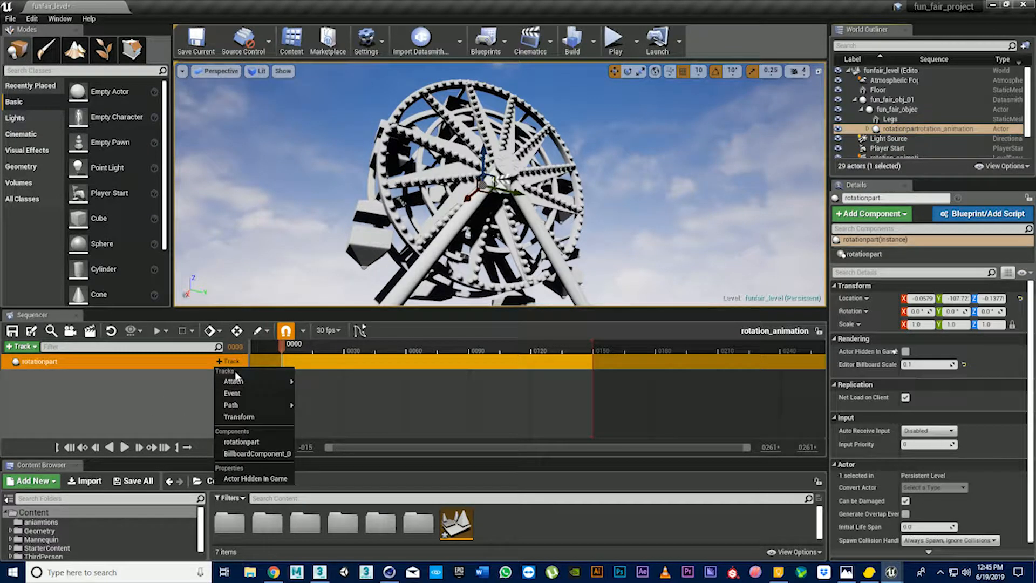
click(242, 417)
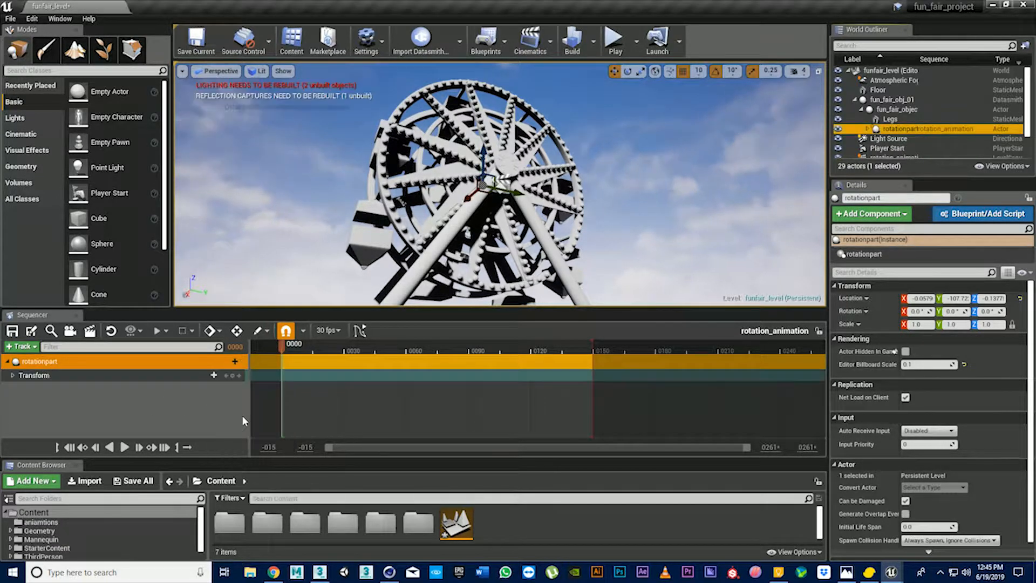
click(233, 375)
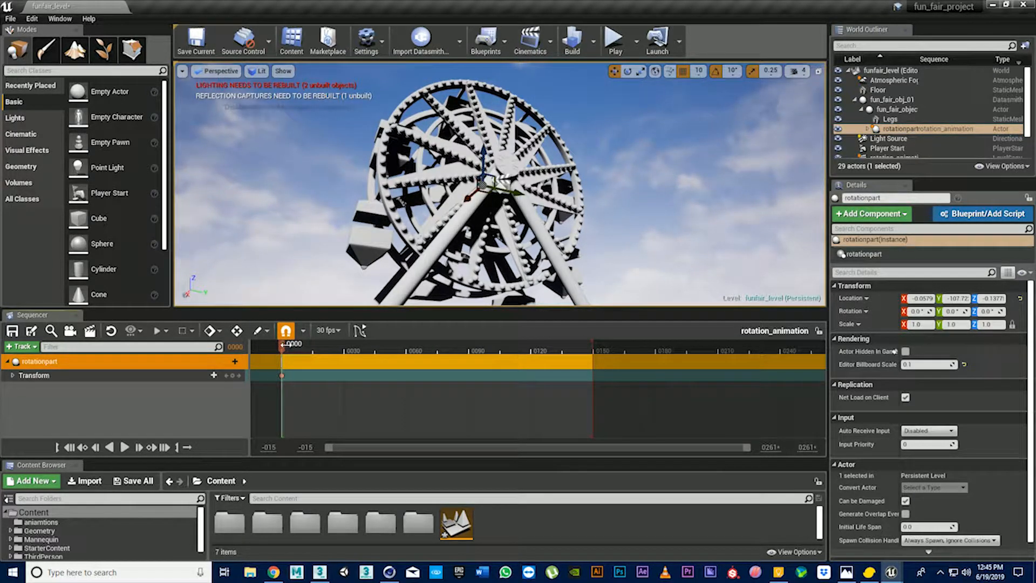
At frame 149, set rotationpart's X rotation to -360° with a transform key, and play back the animation.
drag(283, 348, 370, 364)
drag(556, 380, 571, 379)
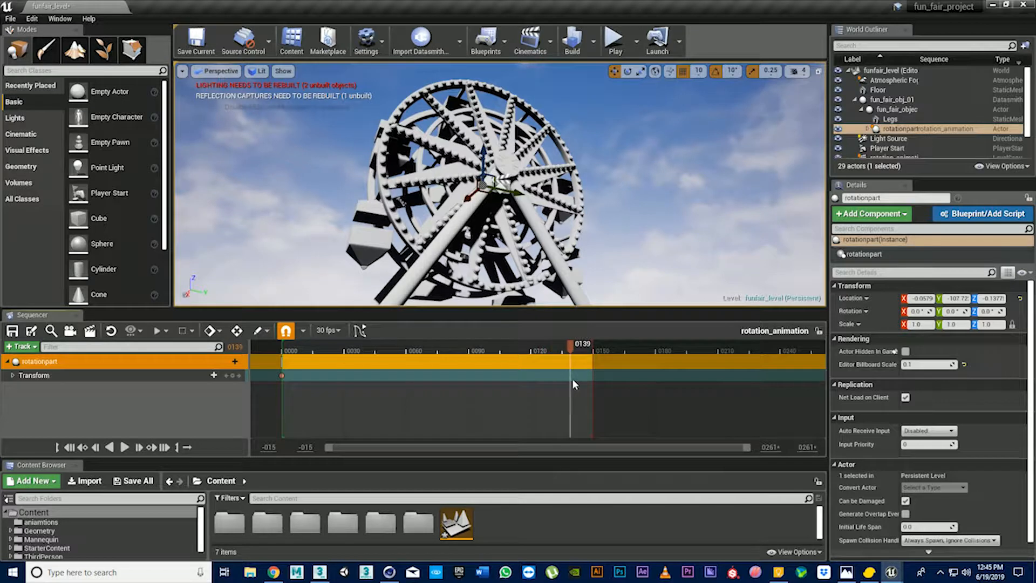
click(164, 447)
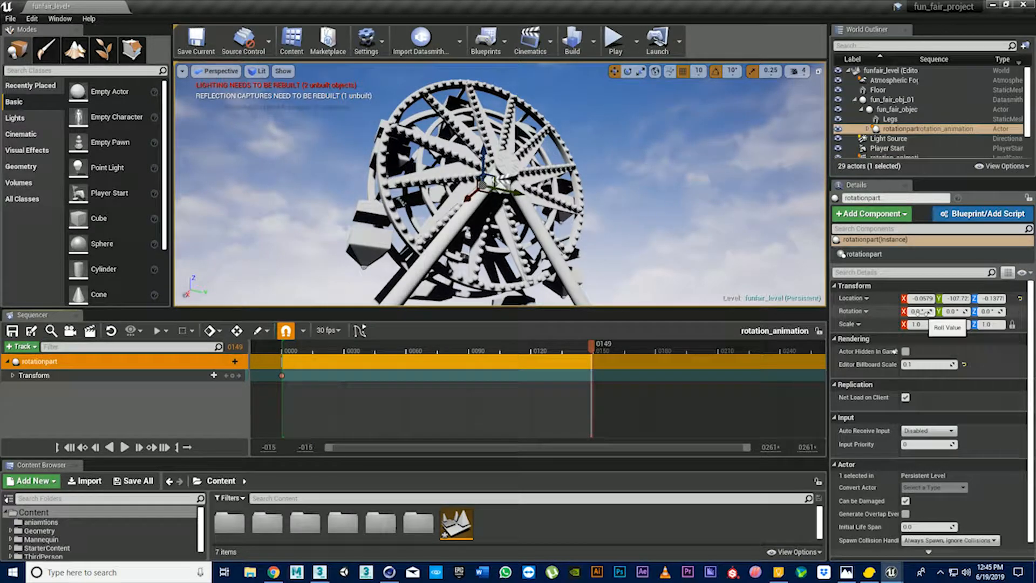
drag(923, 312, 955, 312)
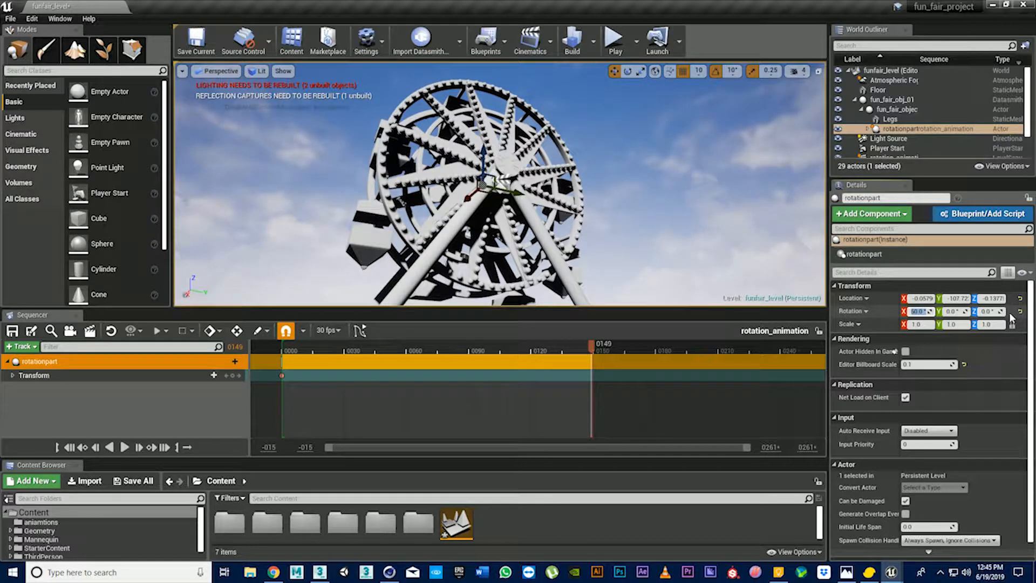
click(232, 375)
key(space)
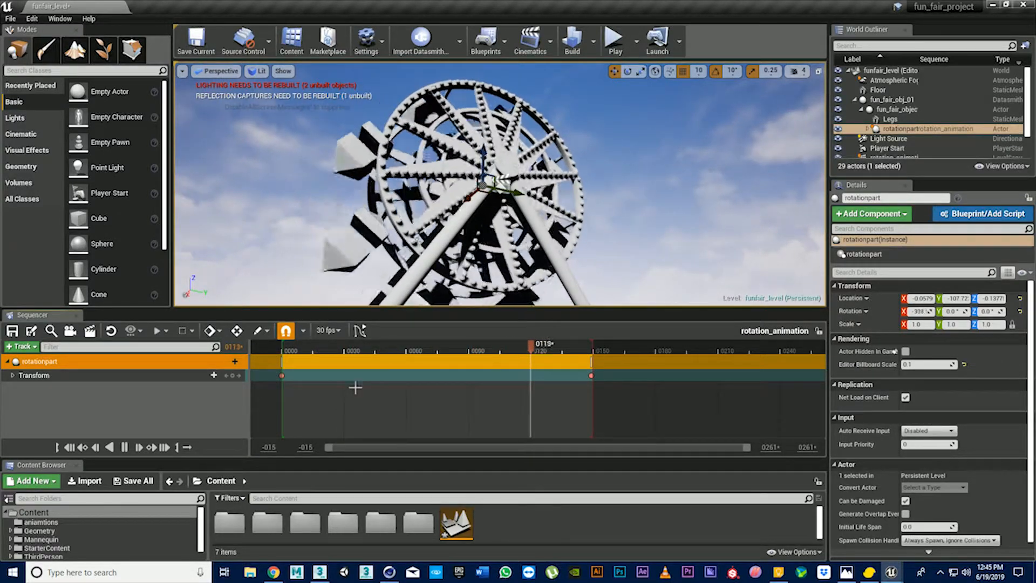
key(space)
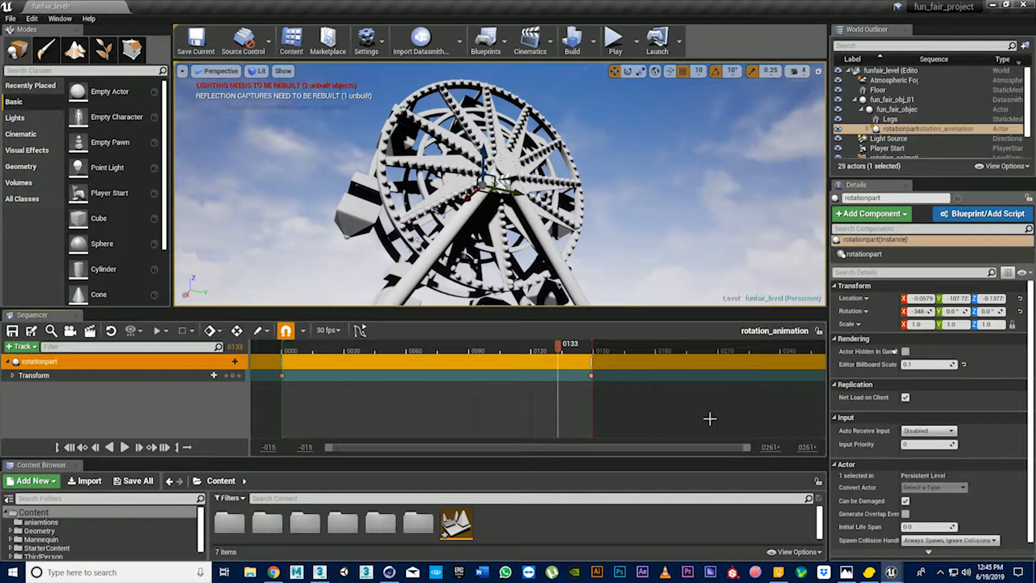
Extend the sequence's playback range to about frame 300 and move the second transform key to its end.
ctrl+scroll(709, 419, down, 5)
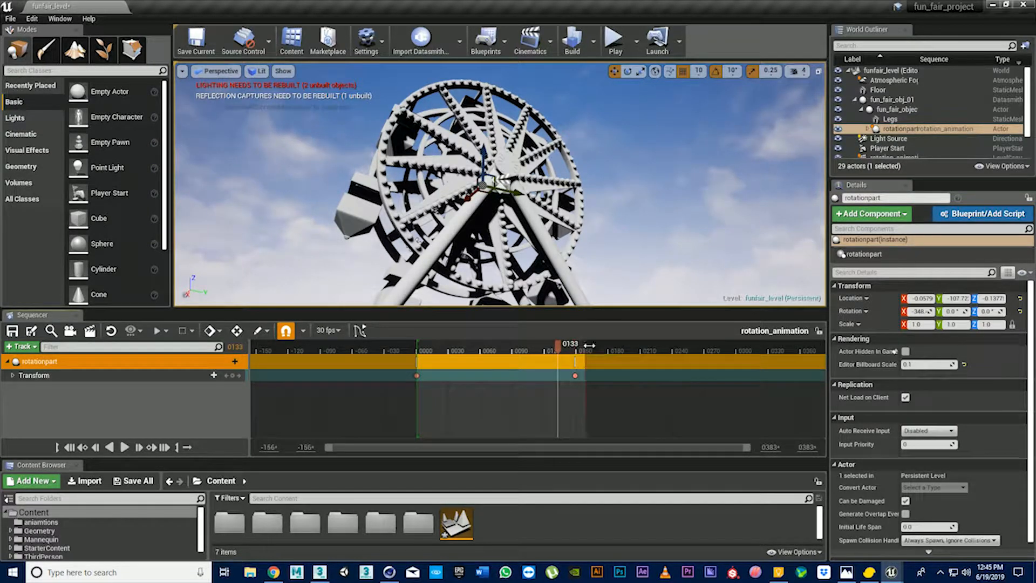
drag(589, 345, 730, 376)
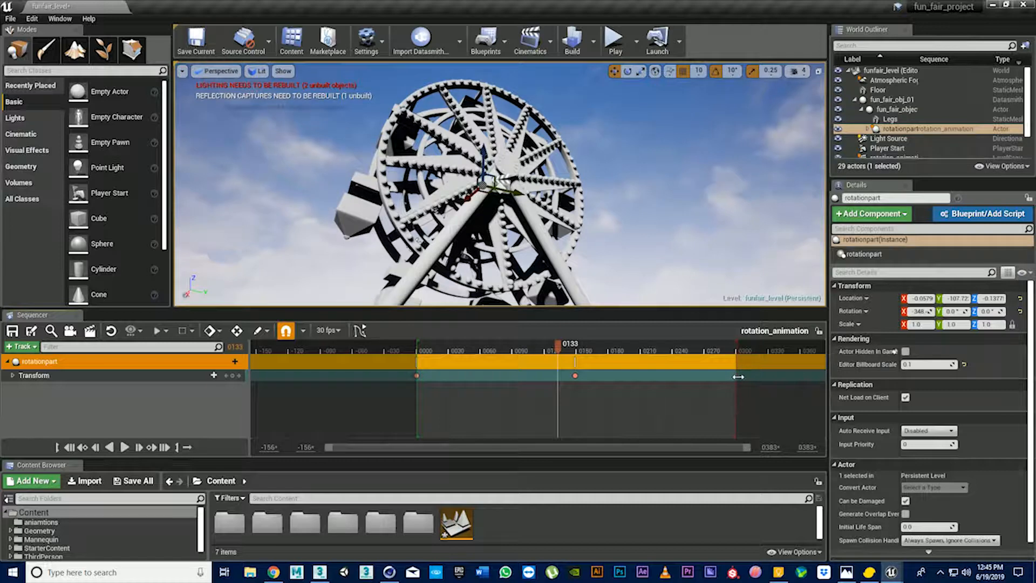
click(575, 375)
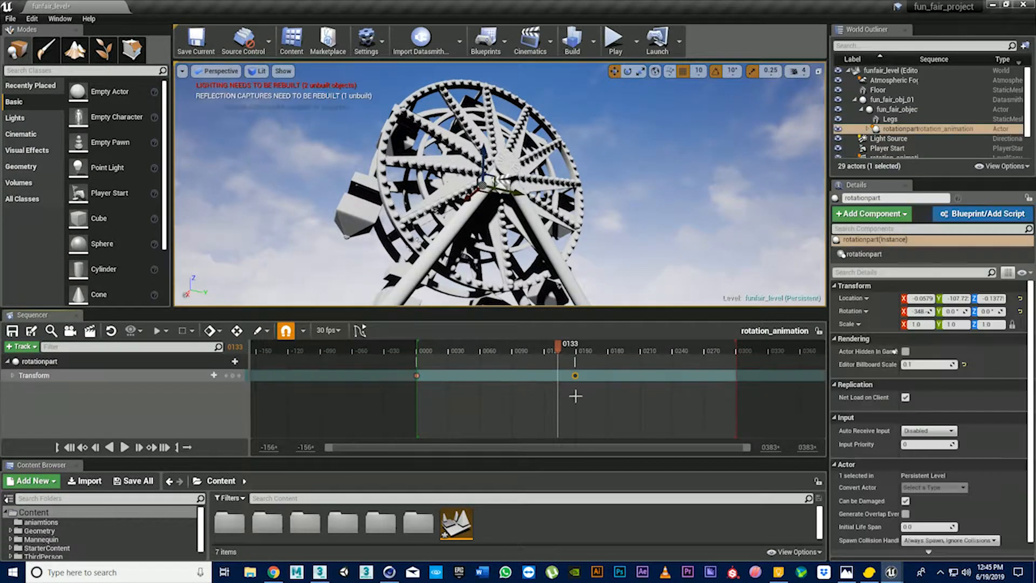
drag(576, 377, 736, 376)
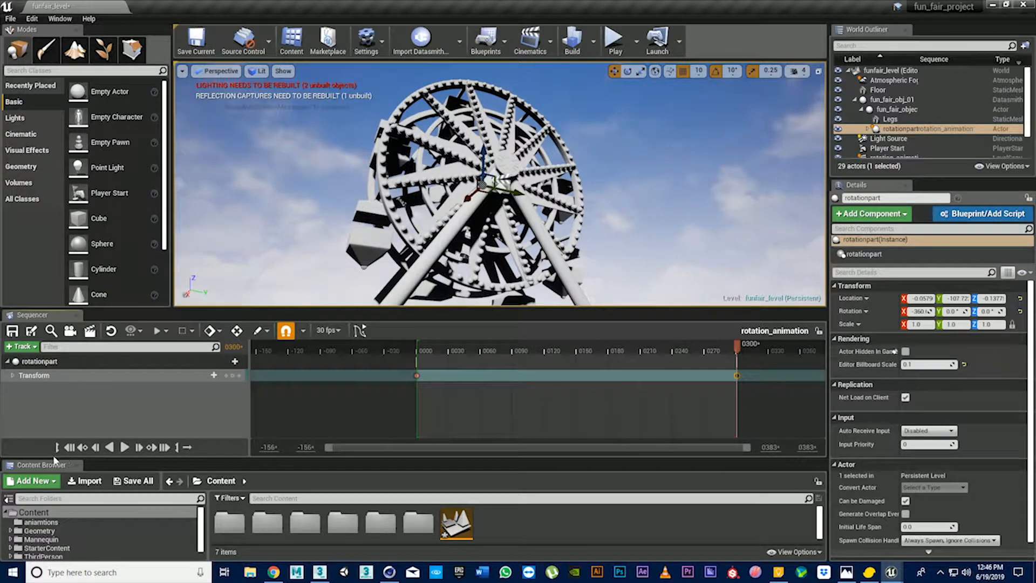
Dock the Sequencer together with the Content Browser and play back the wheel animation from frame 0.
click(73, 448)
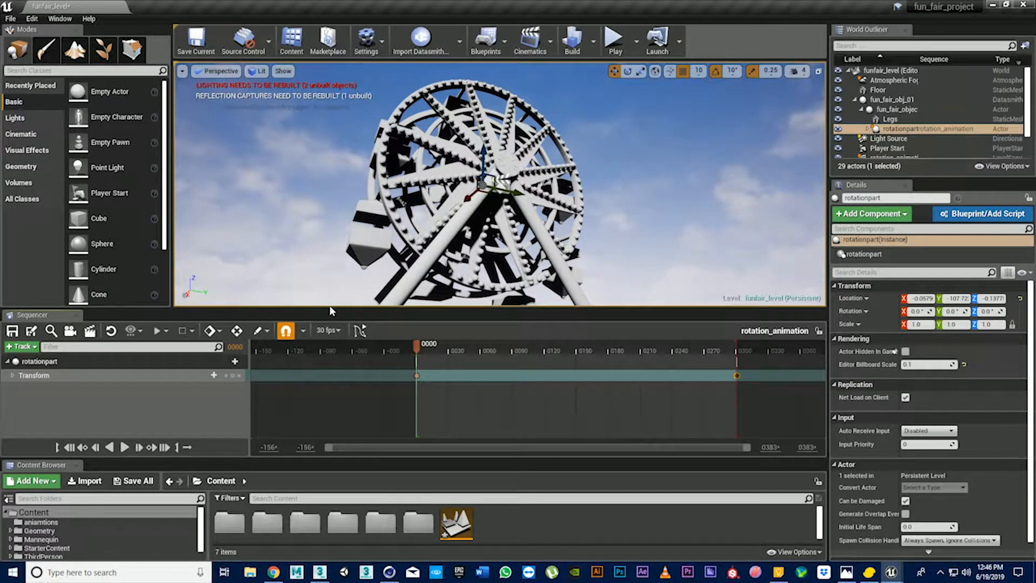
drag(36, 318, 113, 424)
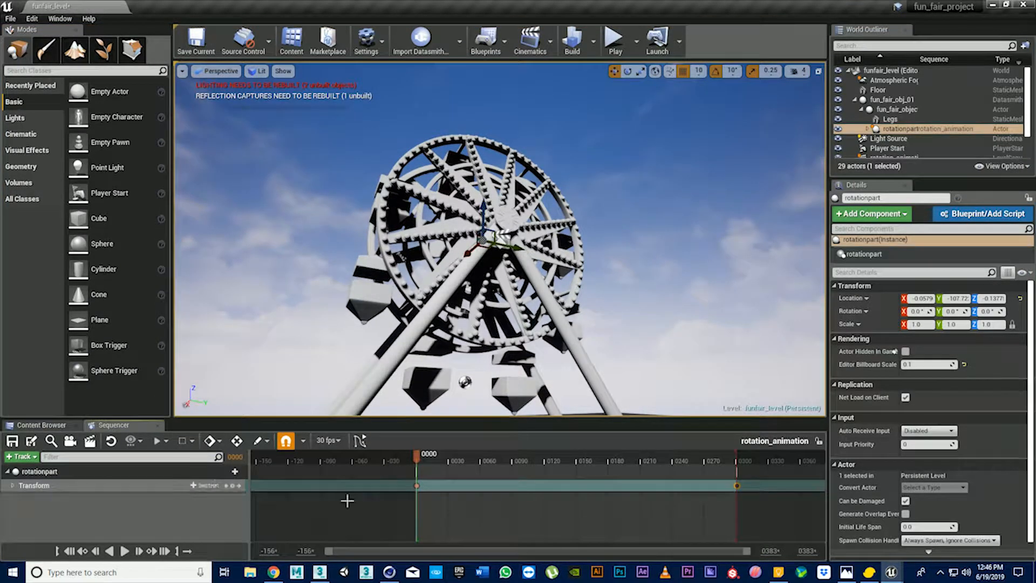
click(125, 551)
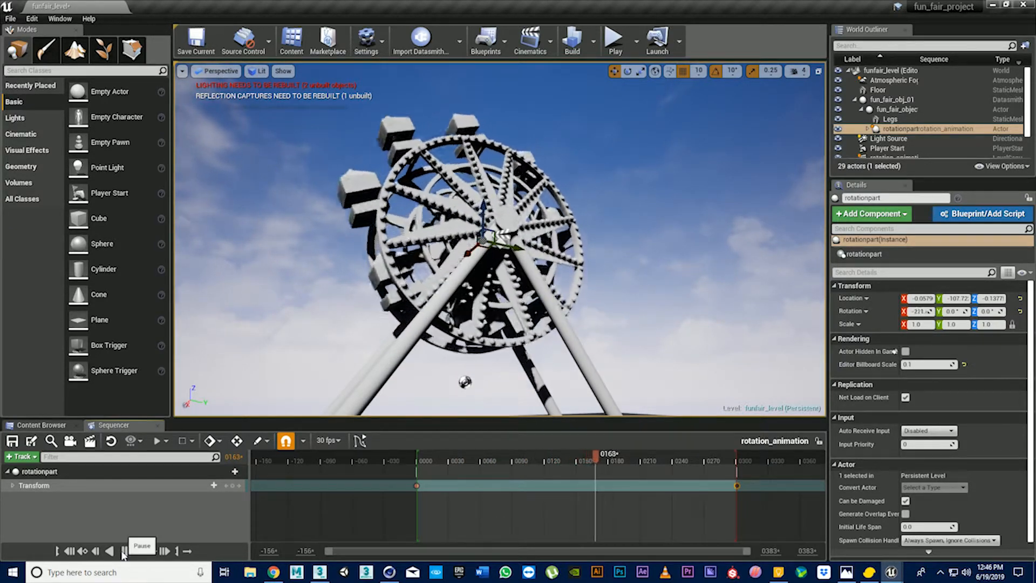
click(124, 550)
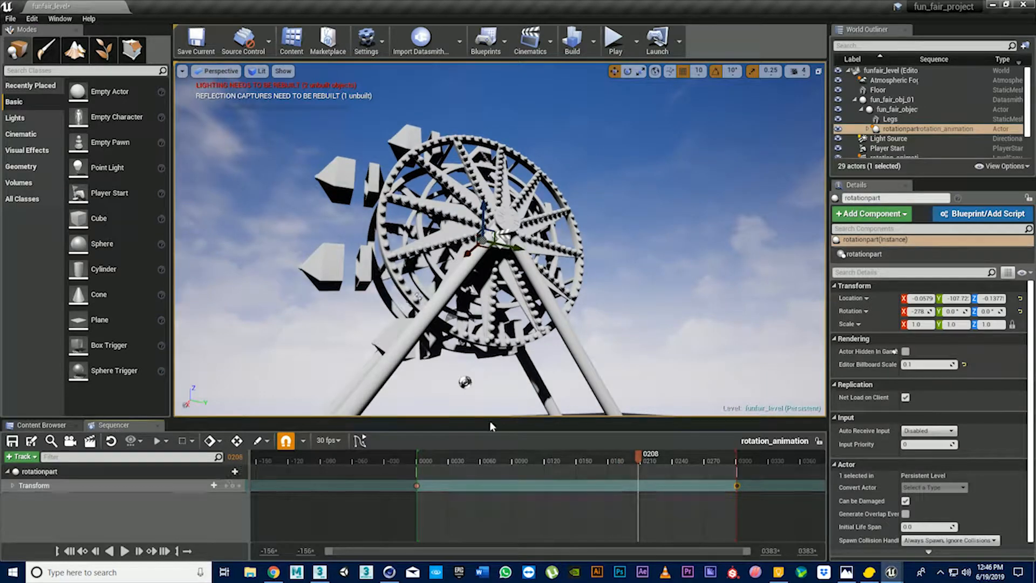
In the curve editor, set the interpolation mode of all rotationpart transform keys to Linear.
drag(394, 475, 782, 513)
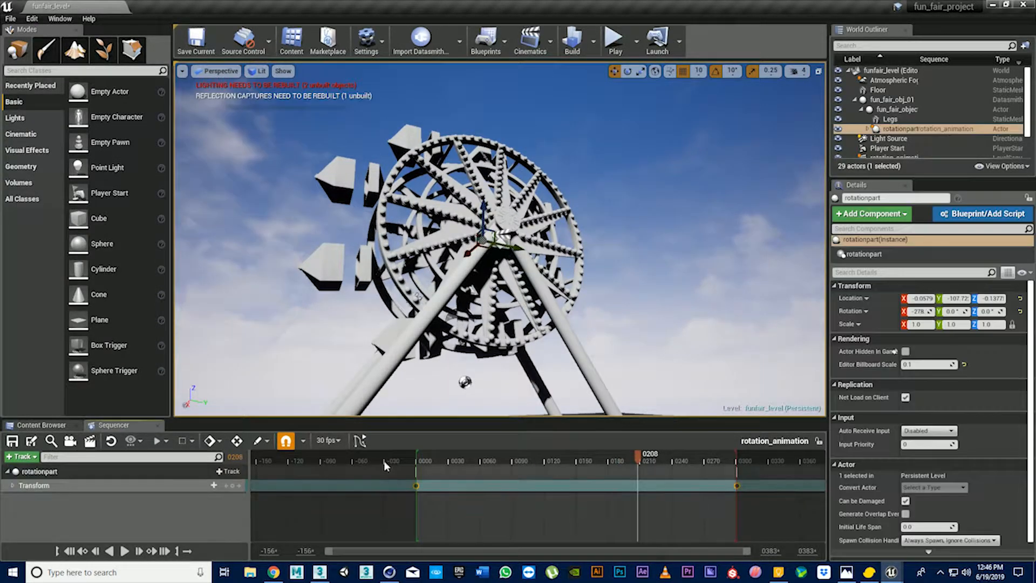
click(361, 441)
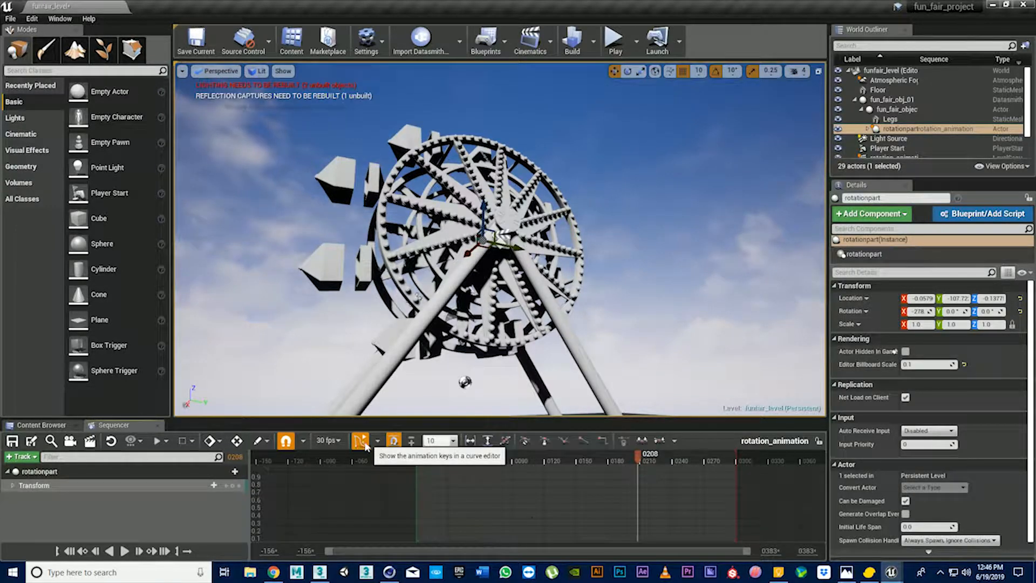
click(99, 484)
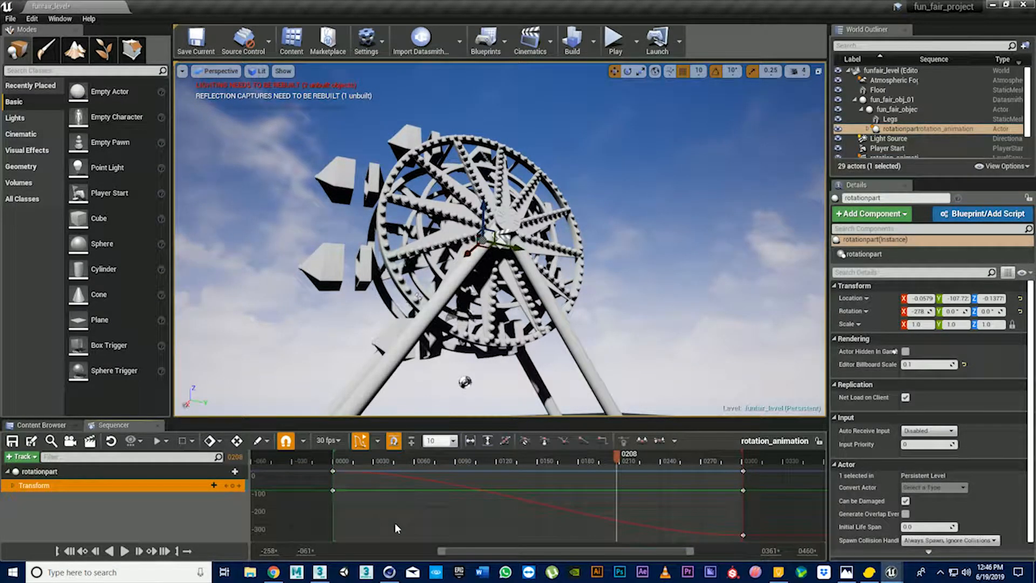
key(ctrl+a)
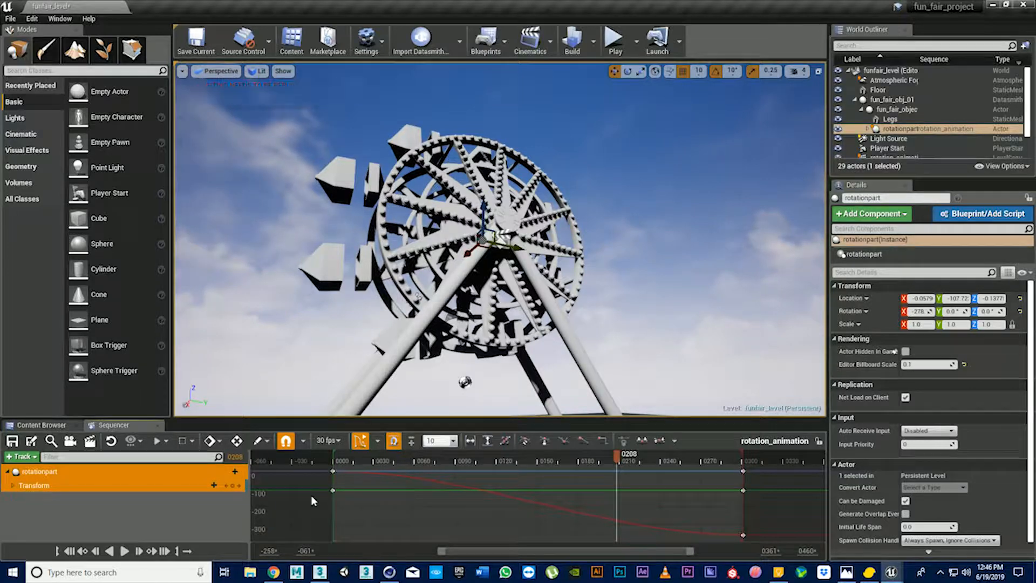
key(ctrl+a)
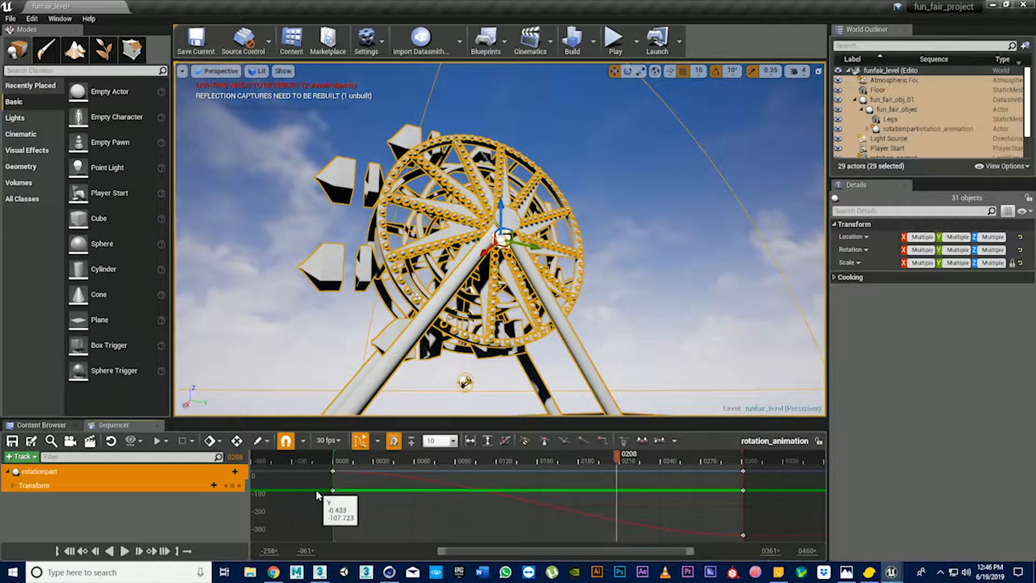
scroll(535, 529, down, 4)
scroll(535, 529, down, 2)
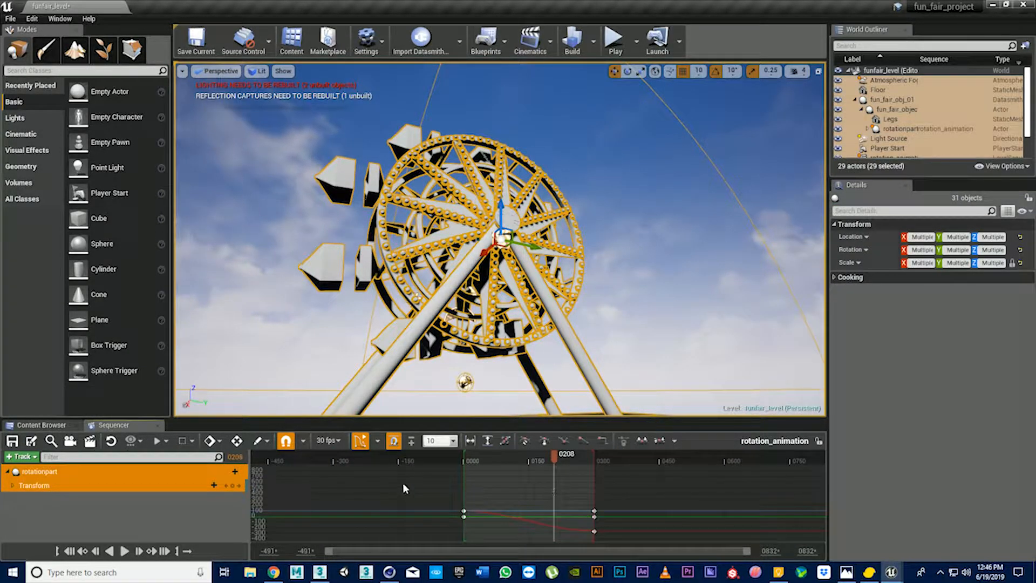
drag(402, 484, 721, 544)
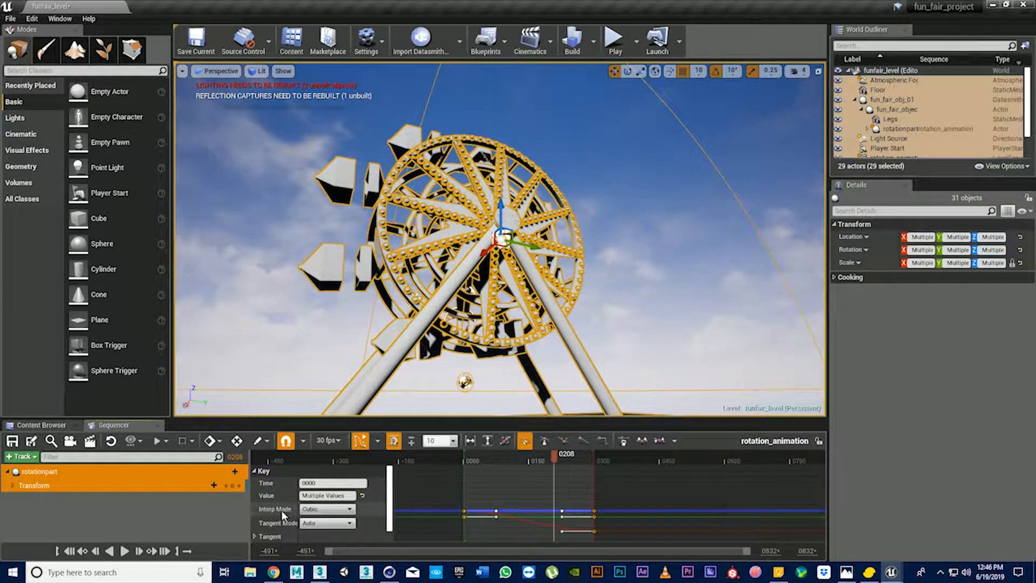
click(326, 509)
click(308, 518)
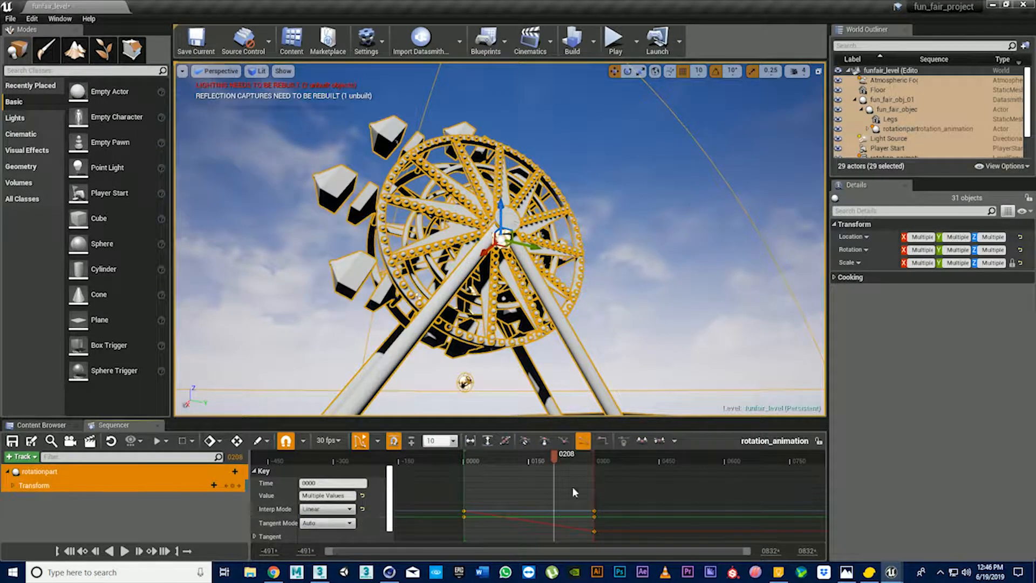
Play the wheel rotation from frame 0 to its end, deselect the keys and scrub back to frame 200.
drag(547, 453, 461, 459)
key(space)
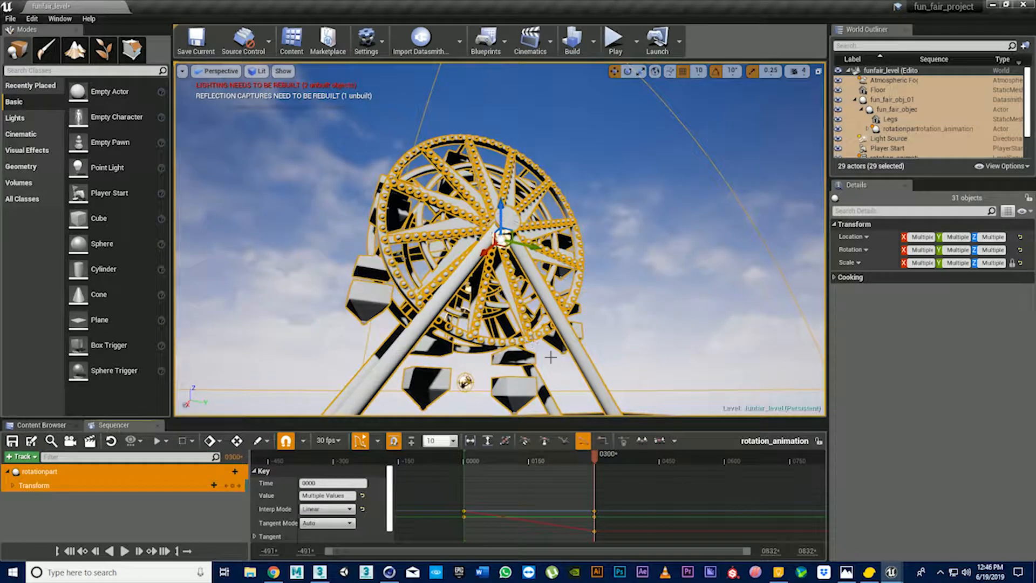
click(642, 491)
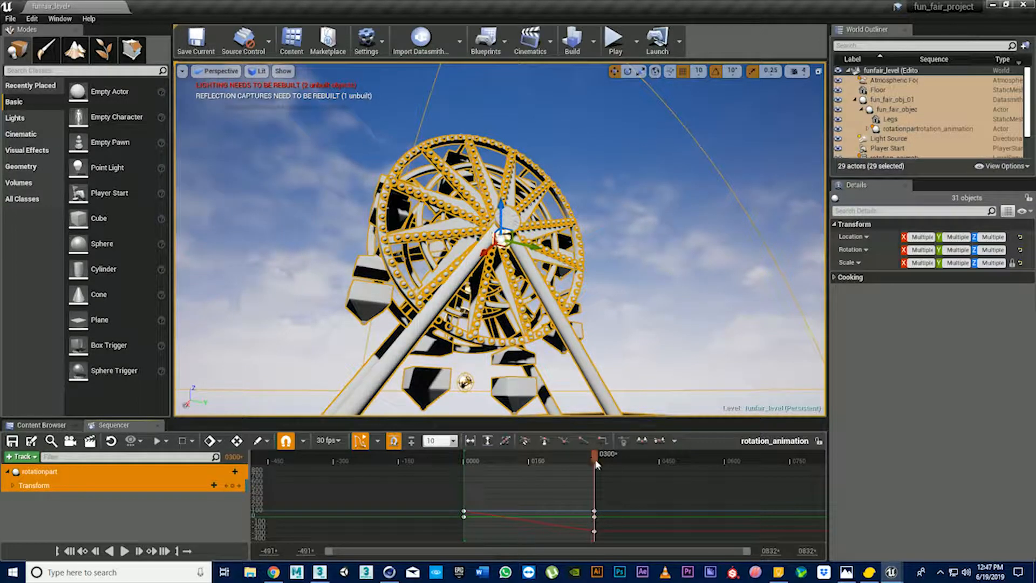
drag(596, 459, 550, 466)
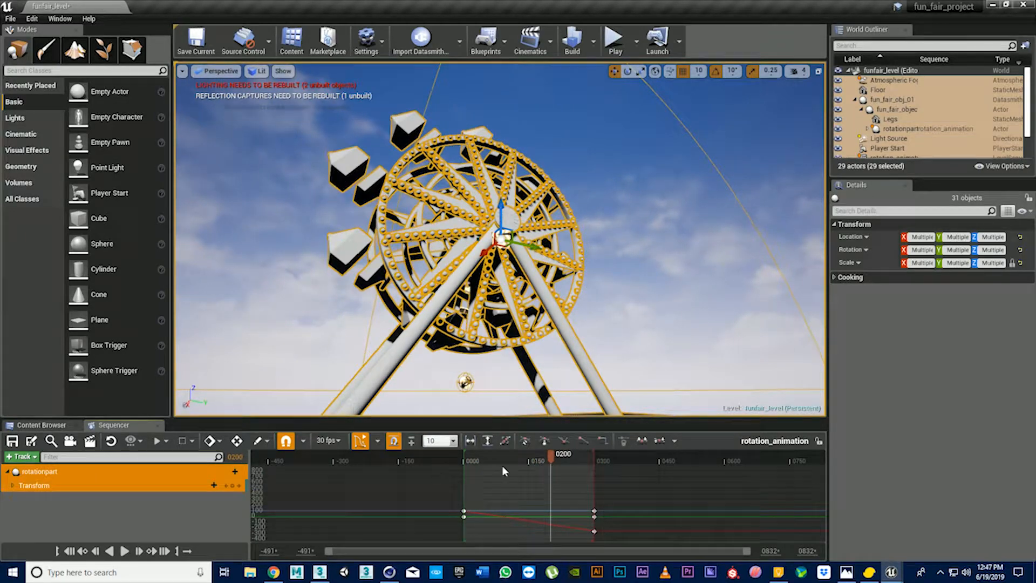
Close the curve editor, make the Sequencer area taller and return the playhead to frame 0.
click(361, 441)
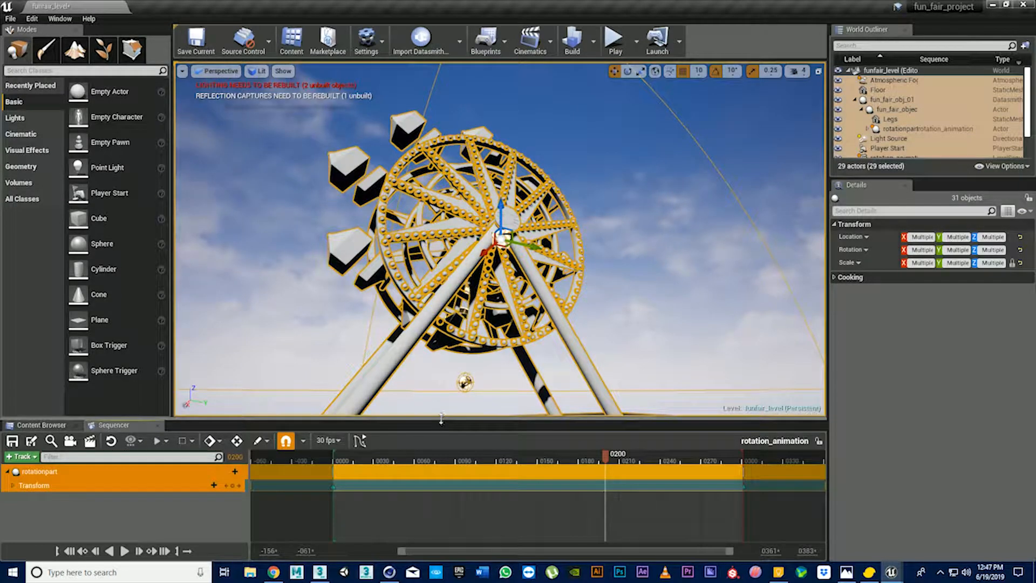
drag(441, 418, 441, 401)
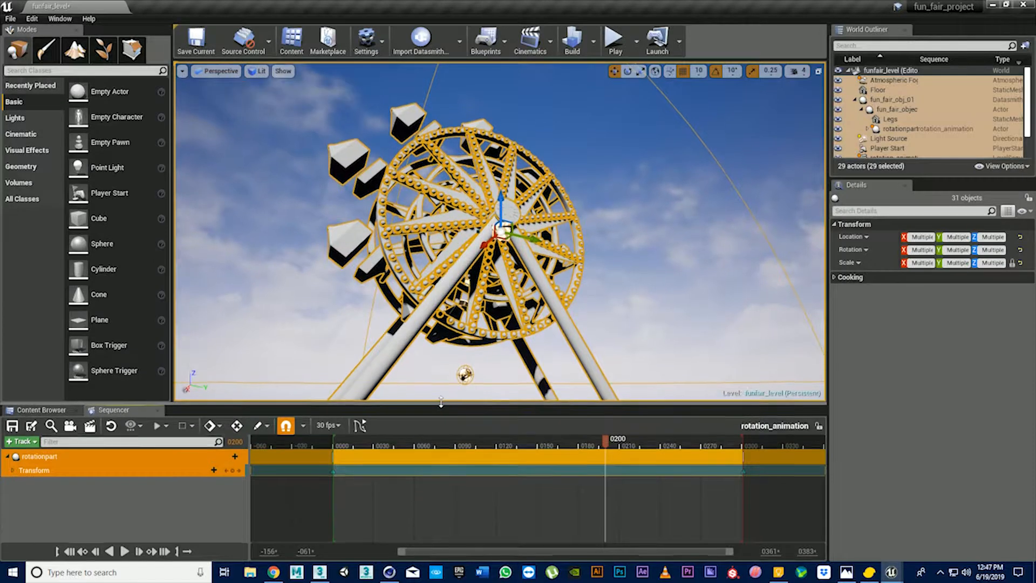
click(70, 551)
click(369, 510)
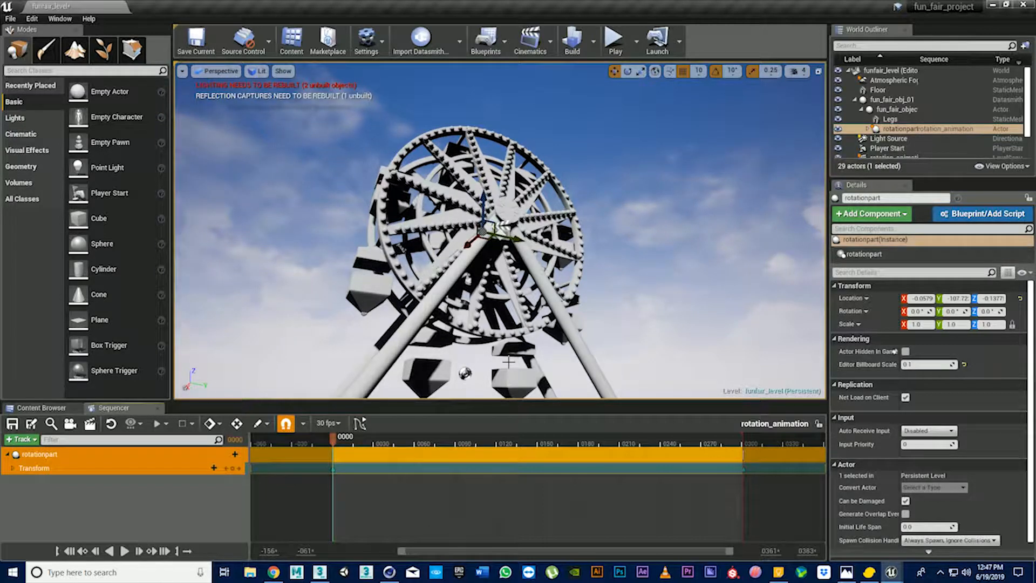
Expand rotationpart in the World Outliner, and enlarge the outliner and its Label column to fit the full child names.
click(866, 128)
scroll(893, 123, down, 3)
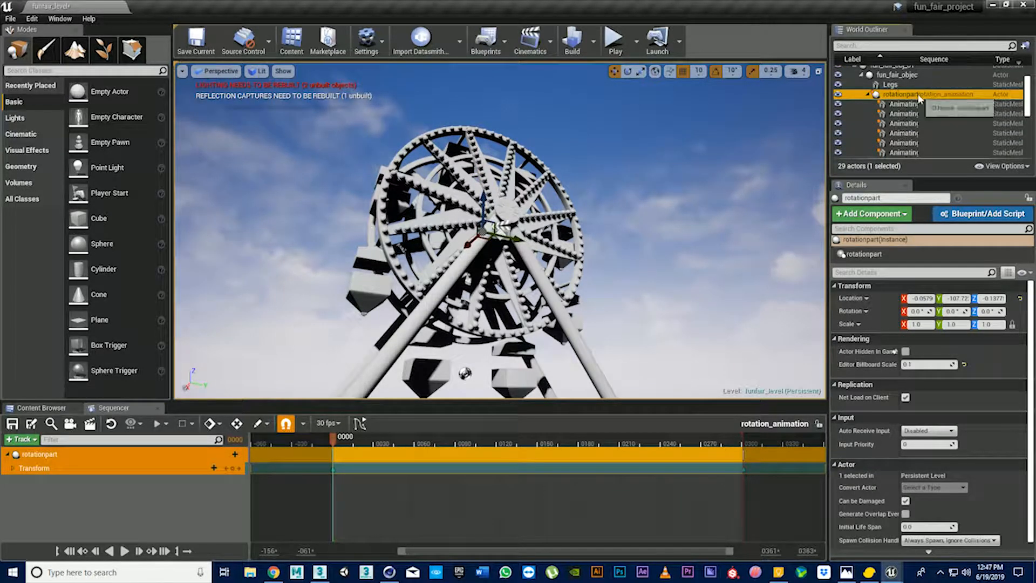
drag(920, 178, 920, 332)
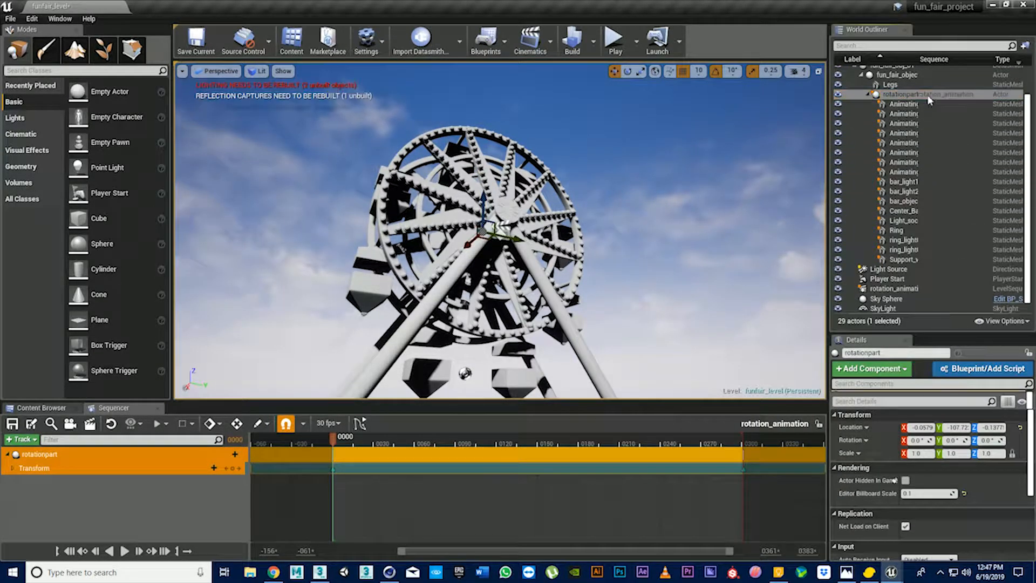
drag(914, 58, 974, 58)
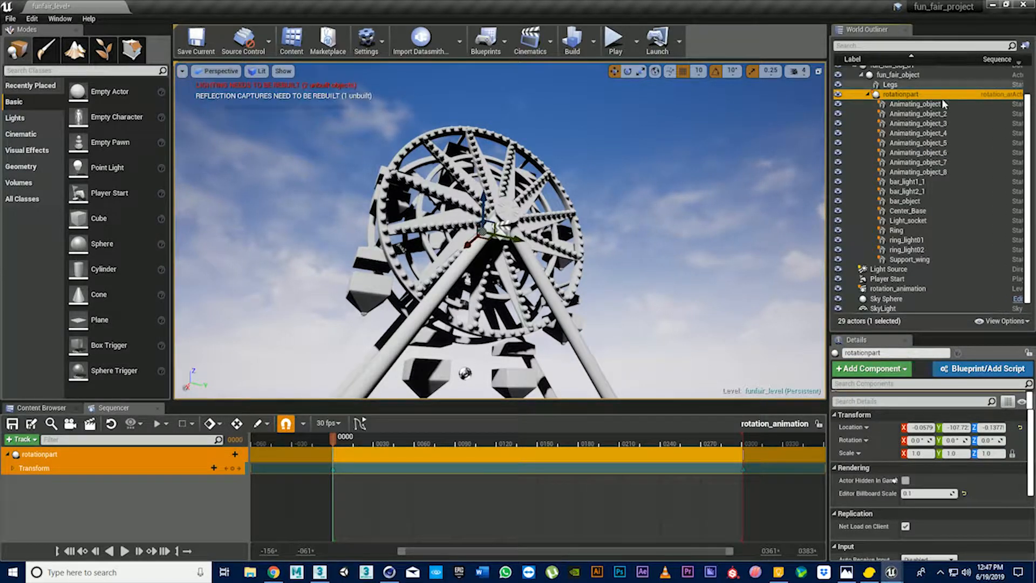
Add the eight cabins, Animating_object through Animating_object_8, to the rotation_animation sequence.
click(924, 173)
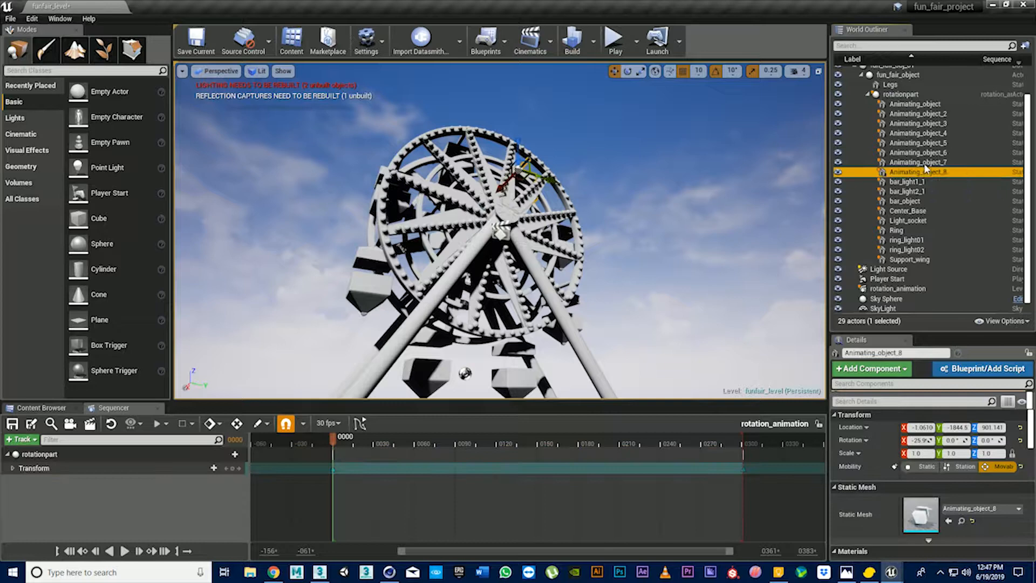
shift+click(914, 104)
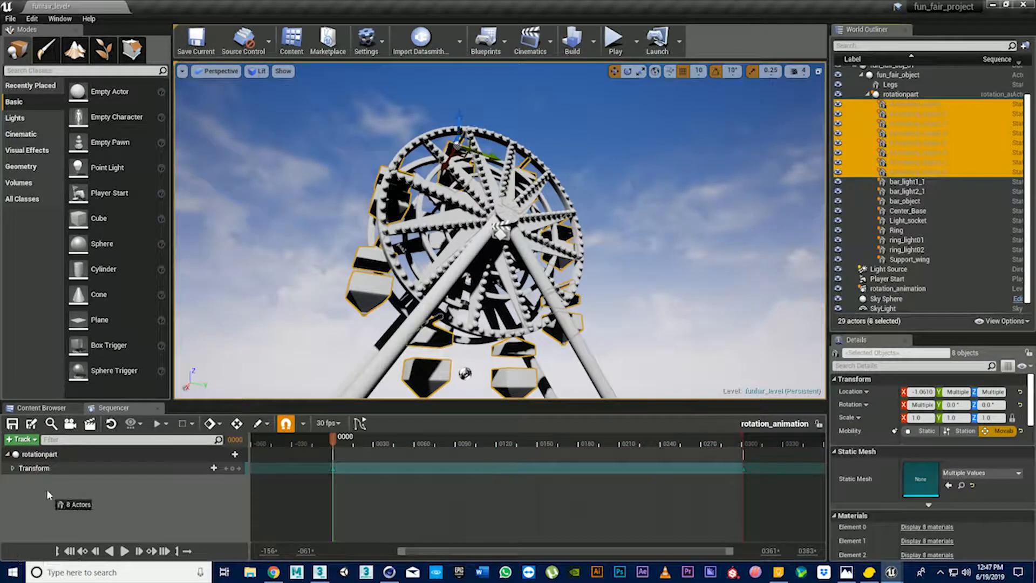
drag(47, 488, 46, 489)
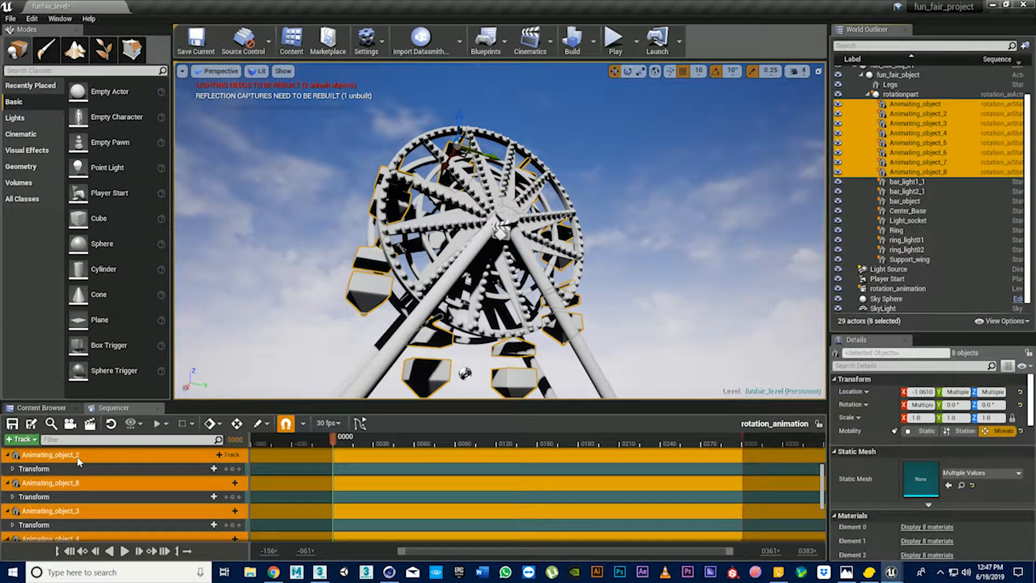
drag(78, 458, 86, 478)
scroll(142, 478, up, 3)
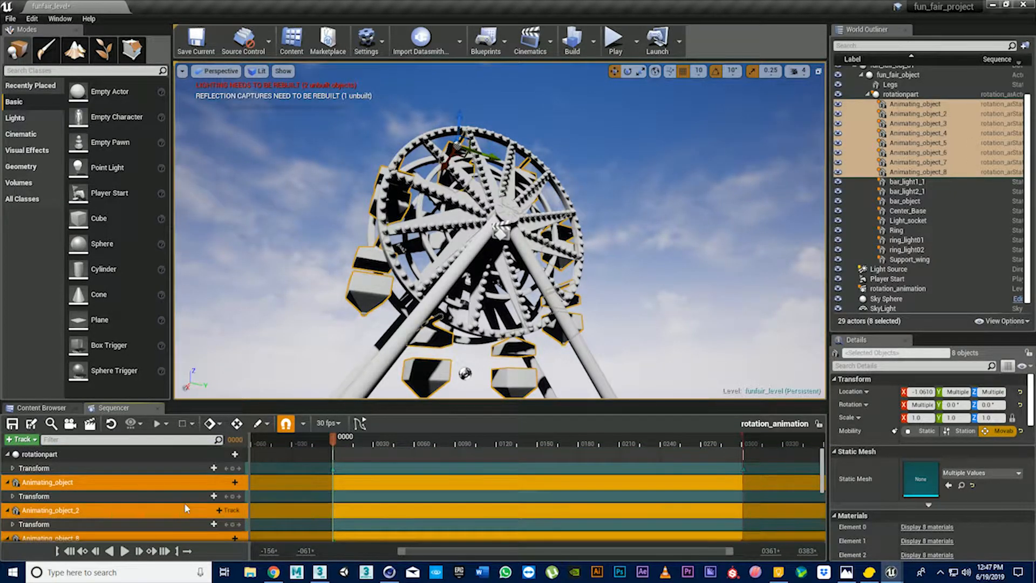
scroll(162, 507, down, 5)
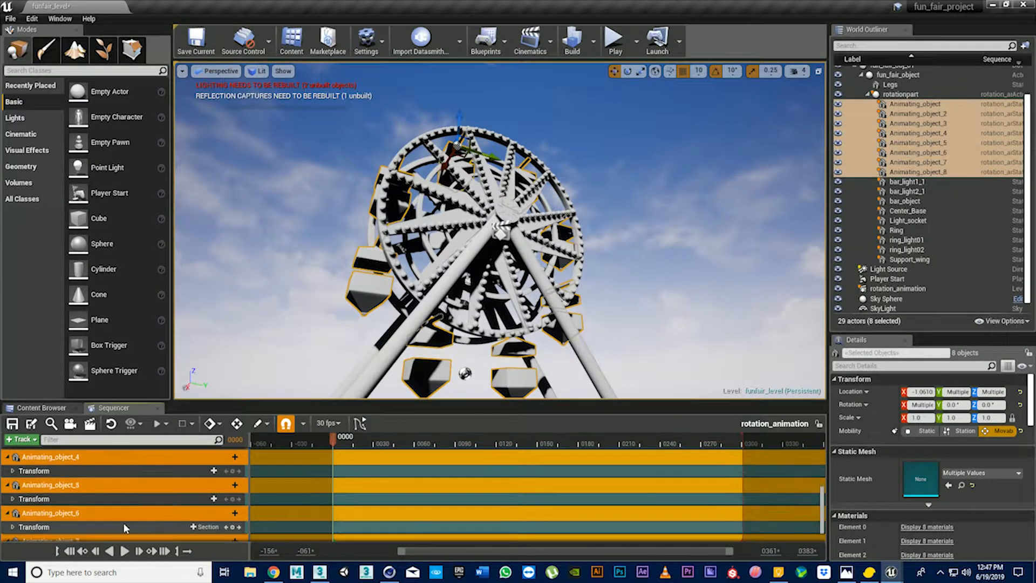
scroll(174, 513, down, 1)
scroll(358, 529, up, 6)
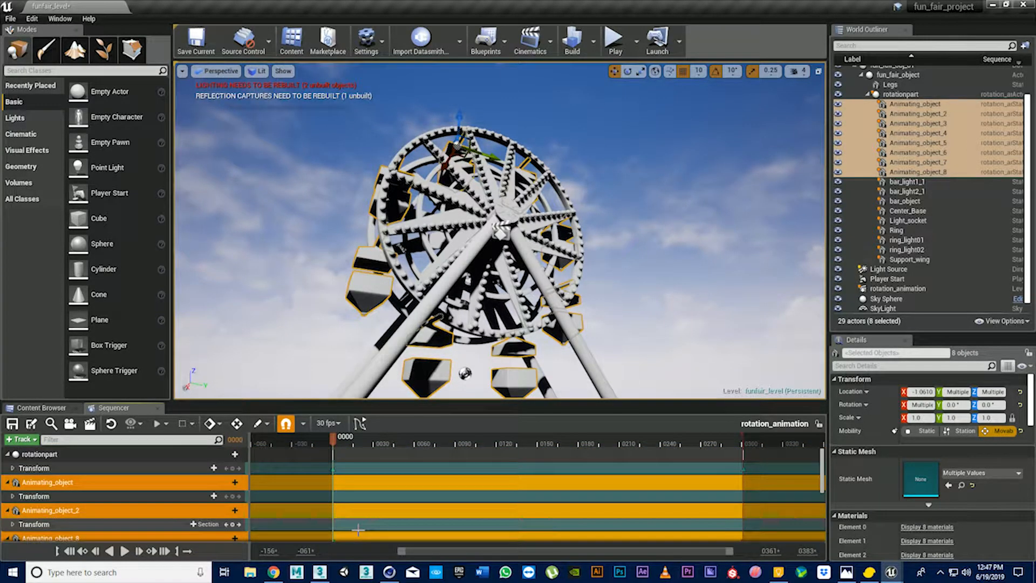
Set a transform key at frame 0 for each of the eight Animating_object tracks.
click(232, 496)
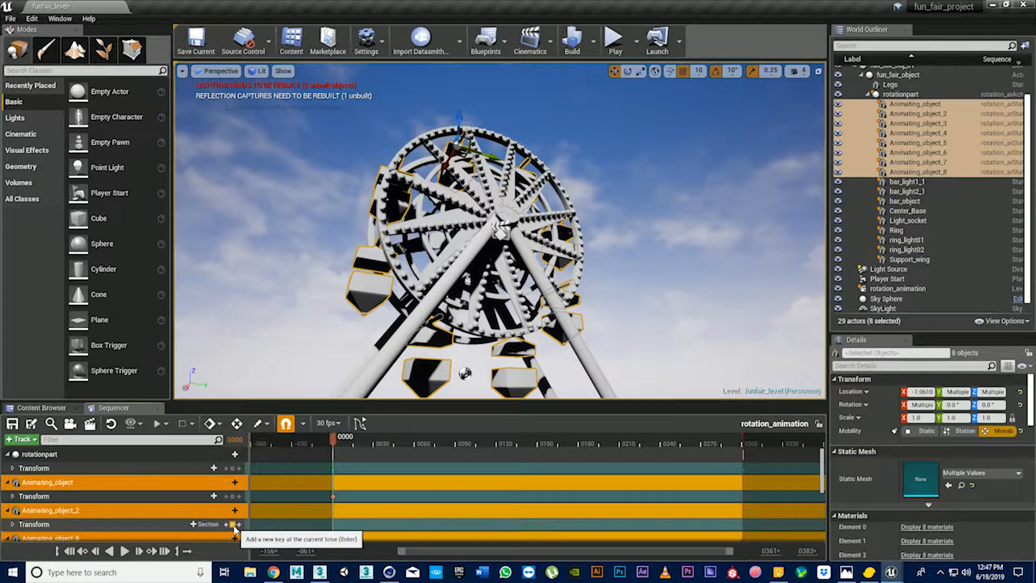
scroll(234, 529, down, 2)
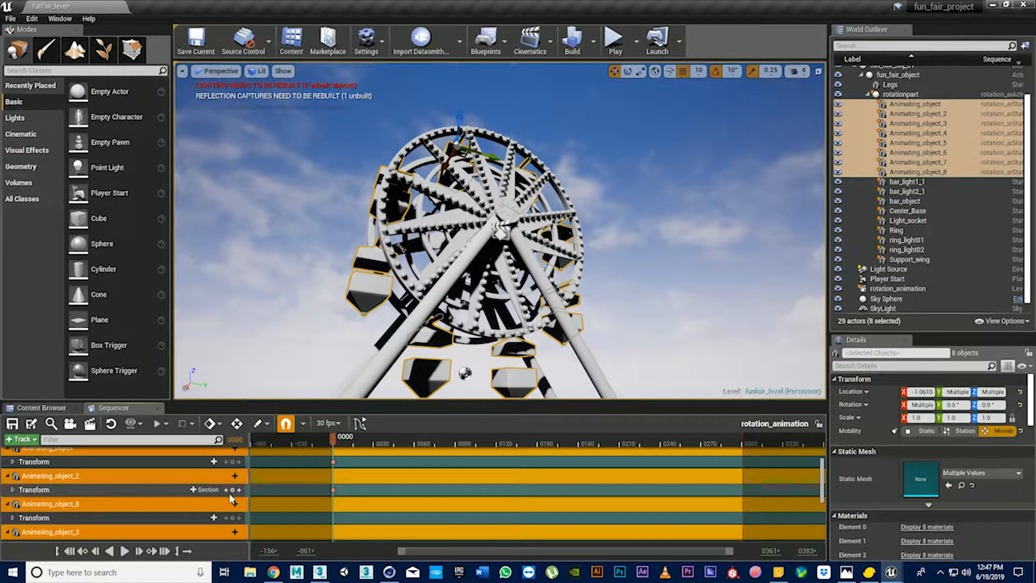
click(233, 518)
scroll(232, 522, down, 1)
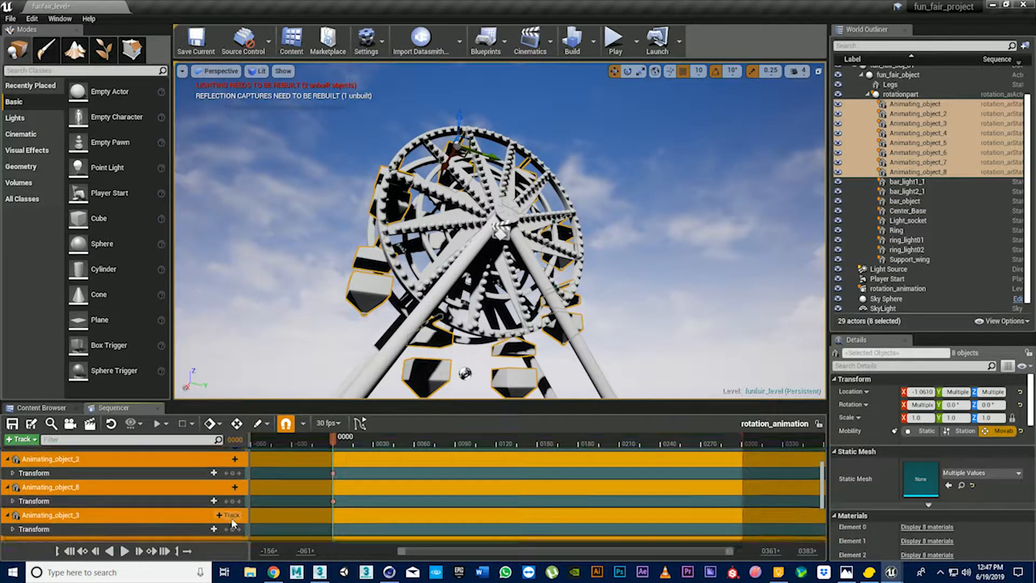
scroll(232, 519, down, 1)
click(233, 512)
scroll(233, 512, down, 2)
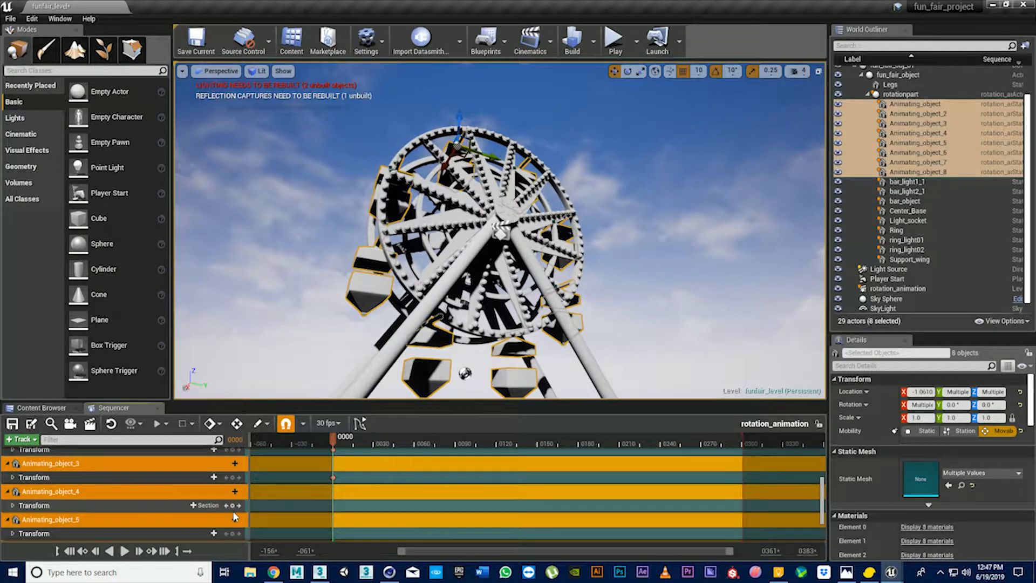
click(232, 506)
scroll(233, 507, down, 2)
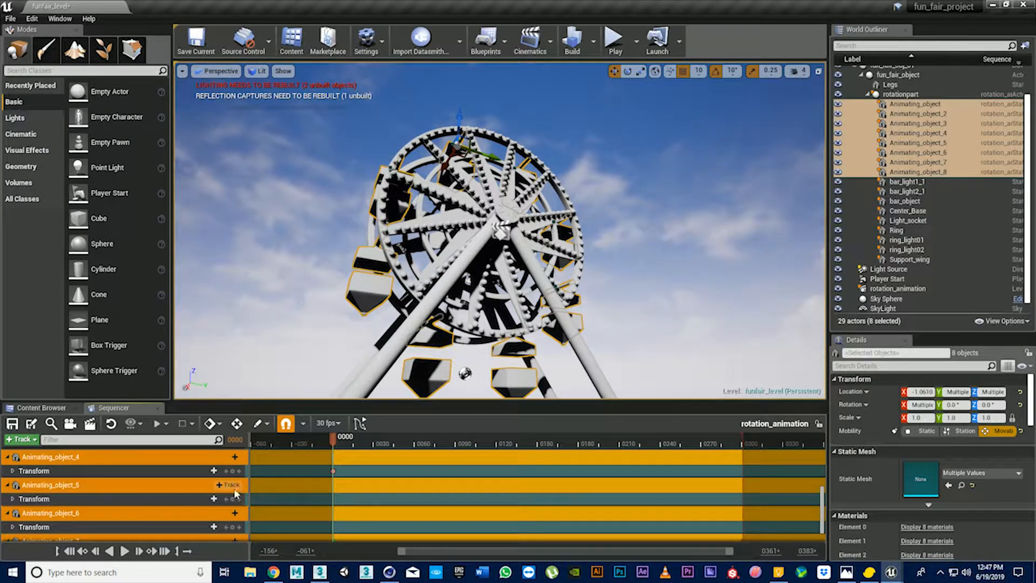
click(232, 498)
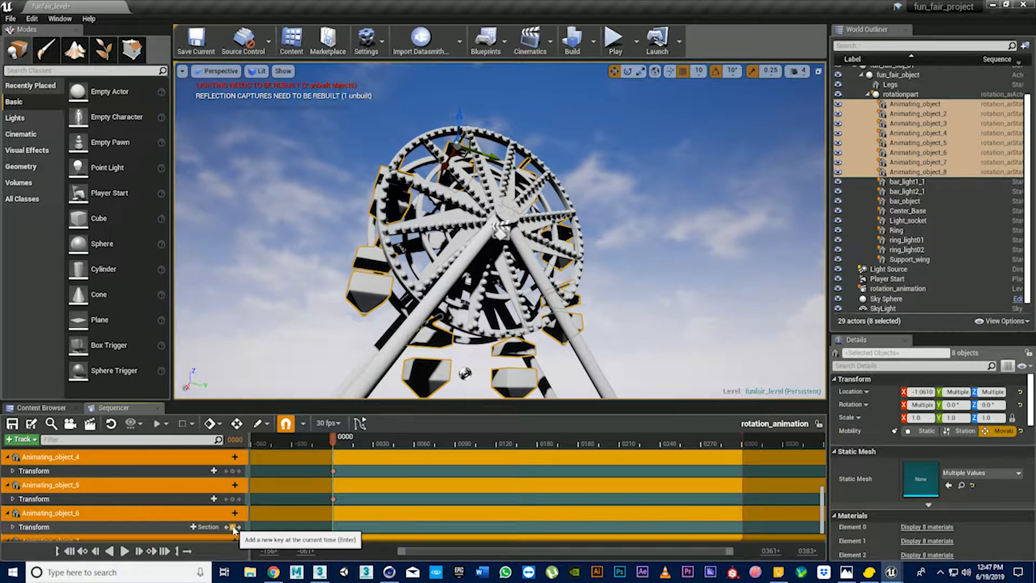
click(233, 527)
scroll(232, 527, down, 2)
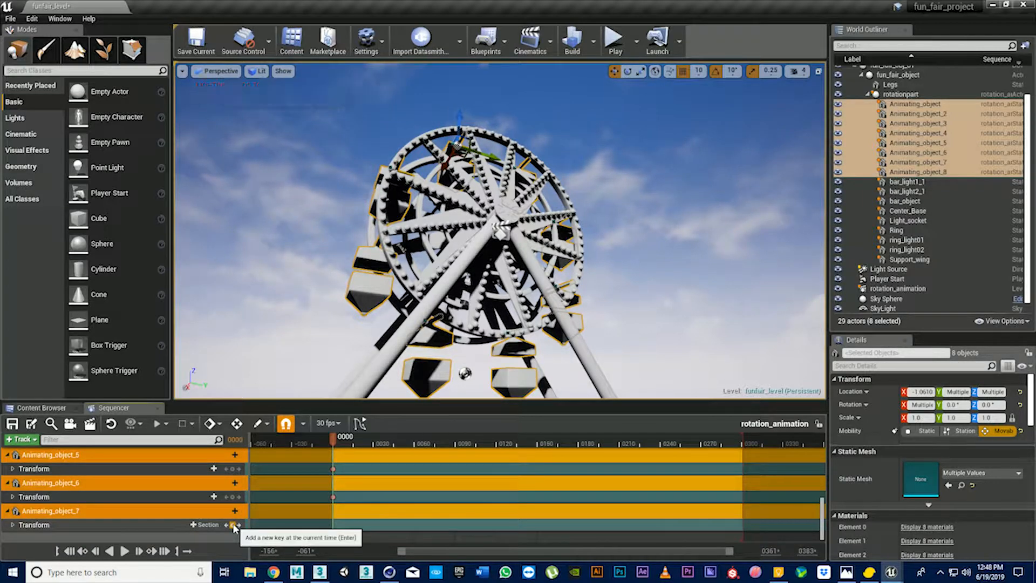
click(233, 525)
scroll(412, 488, up, 8)
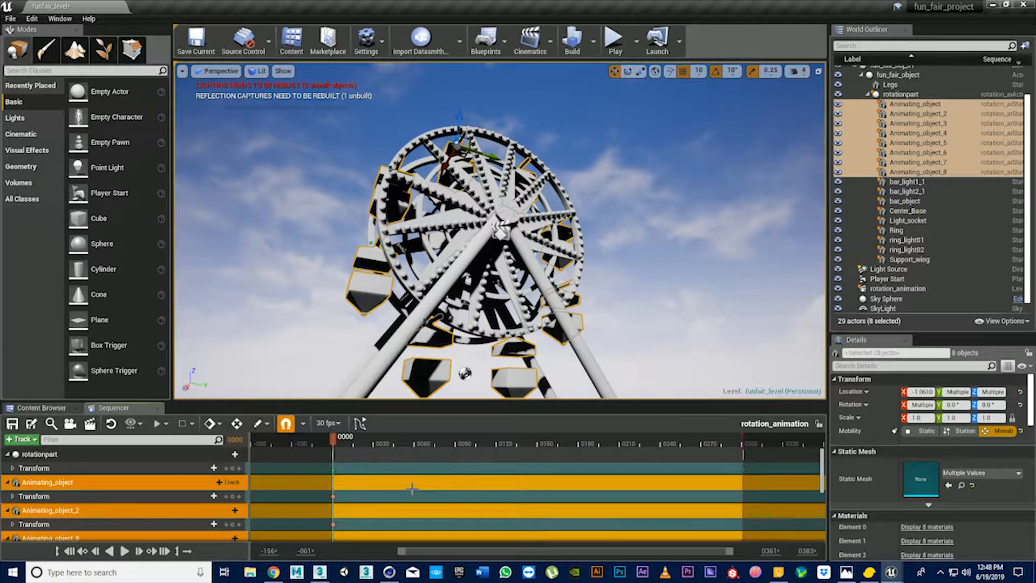
Move the playhead to the sequence's end at frame 300 and select only the Animating_object cabin.
click(165, 551)
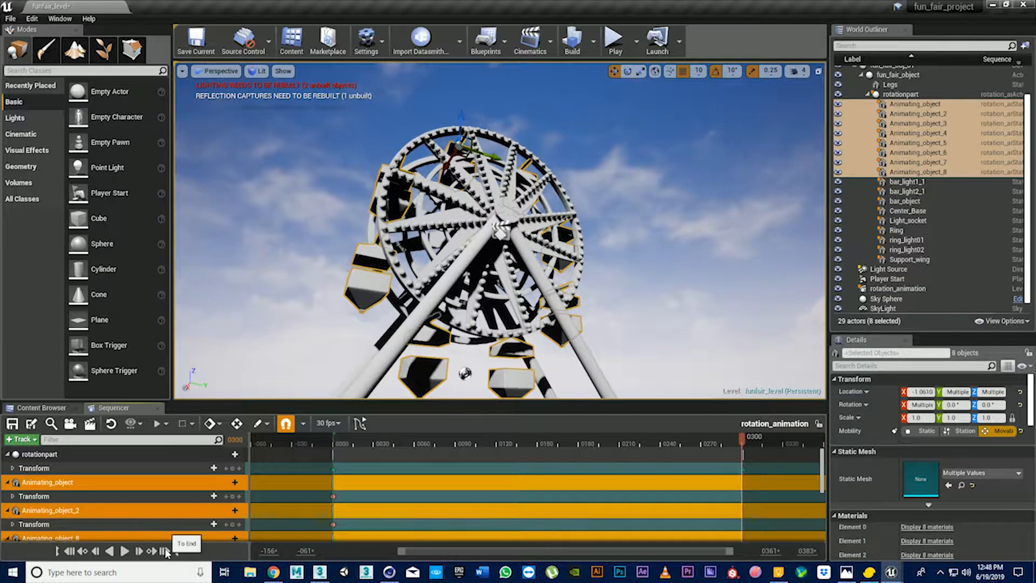
click(996, 239)
click(935, 105)
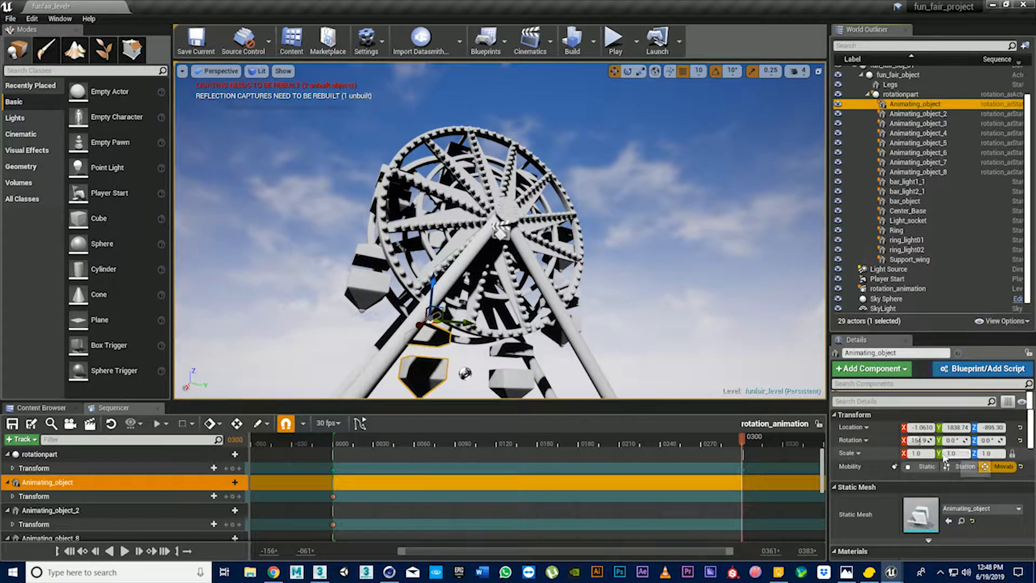
Try a roll of 360° on Animating_object and key its transform at frame 300.
mouse_move(917, 440)
mouse_down()
mouse_move(904, 440)
mouse_move(917, 440)
mouse_up()
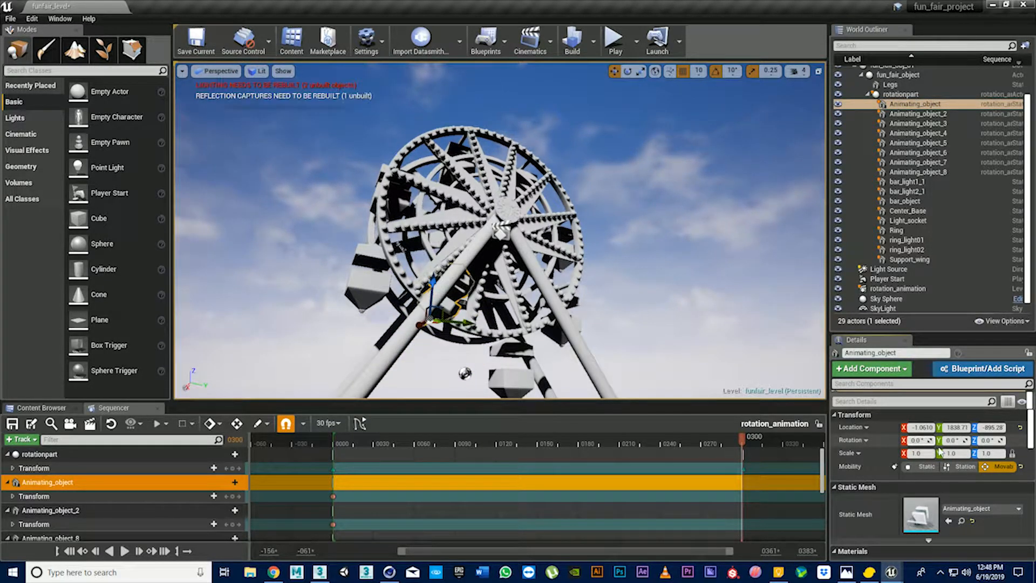
key(ctrl+z)
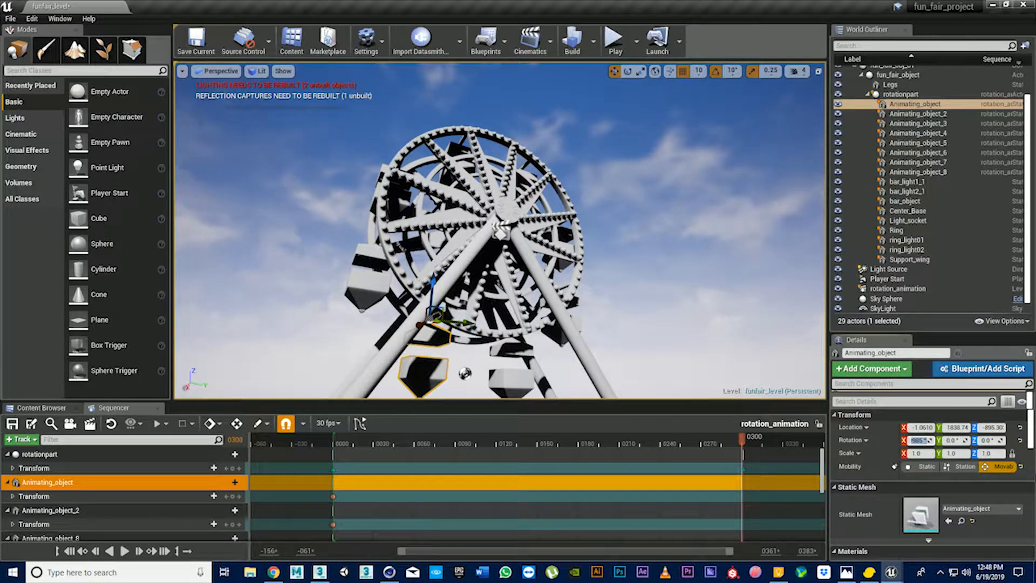
key(Return)
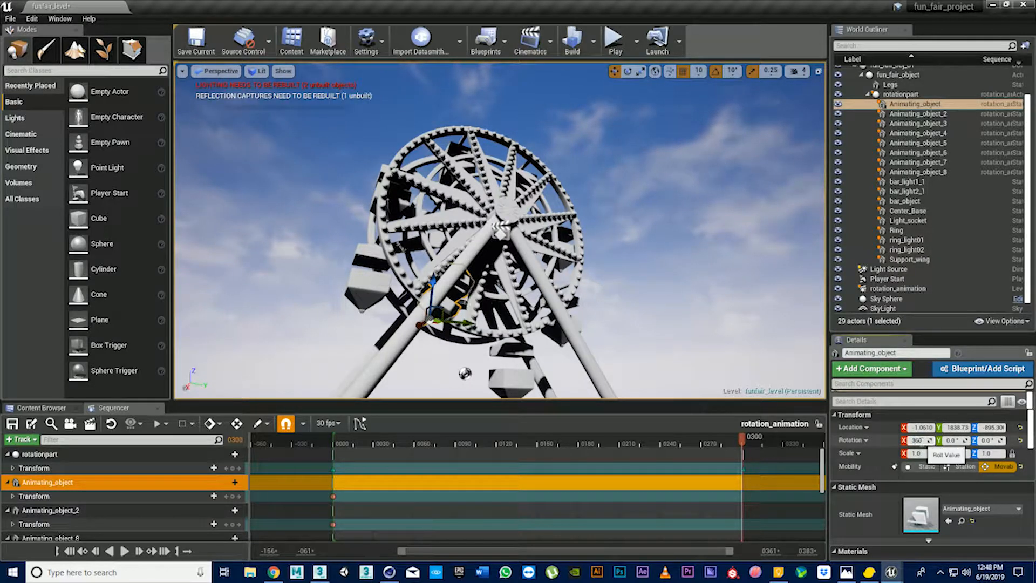
click(927, 439)
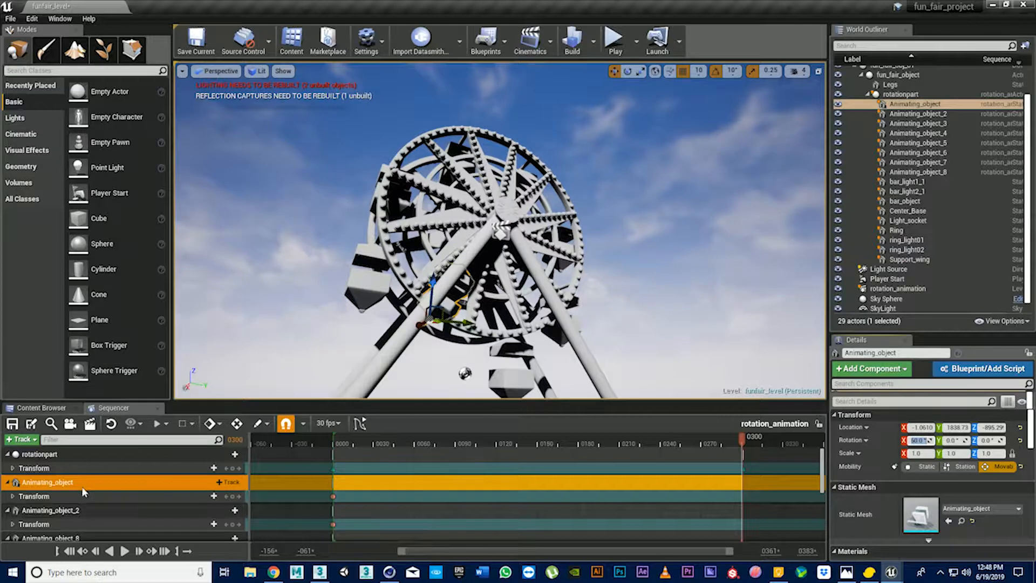
click(231, 496)
Play the sequence to check the cabin's rotation, and undo the transform key added at frame 300.
drag(750, 439, 384, 469)
key(space)
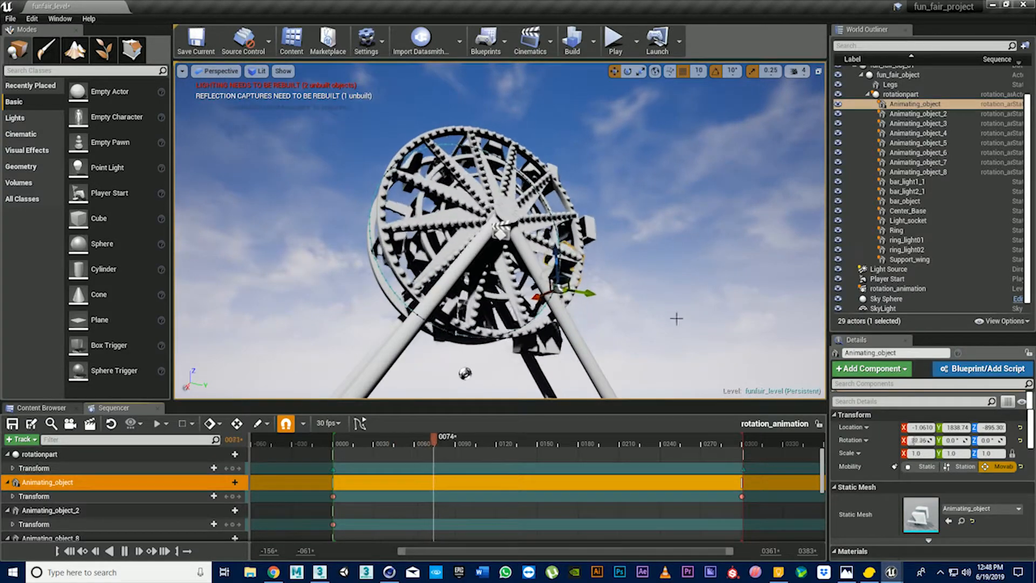
key(space)
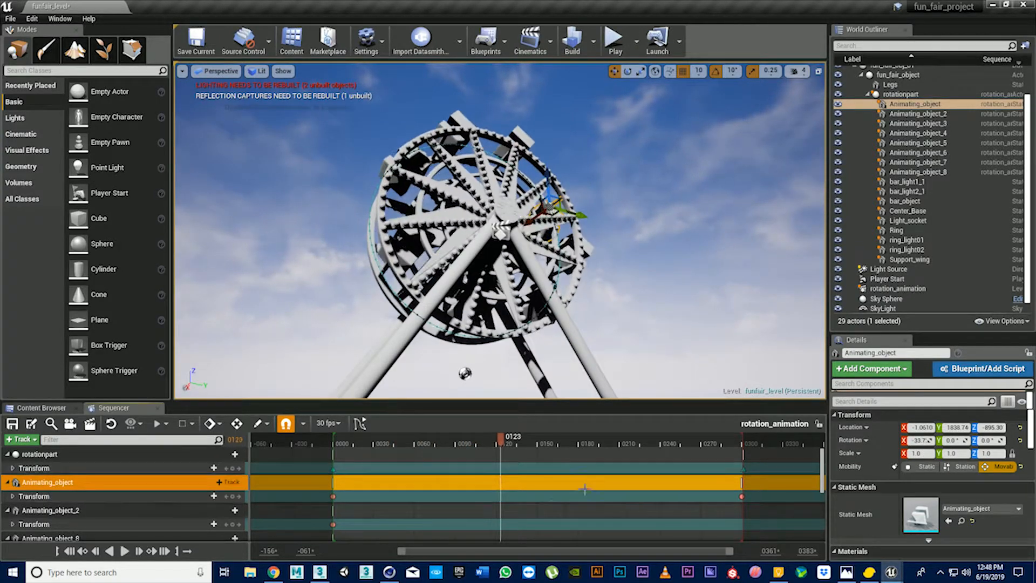
key(ctrl+z)
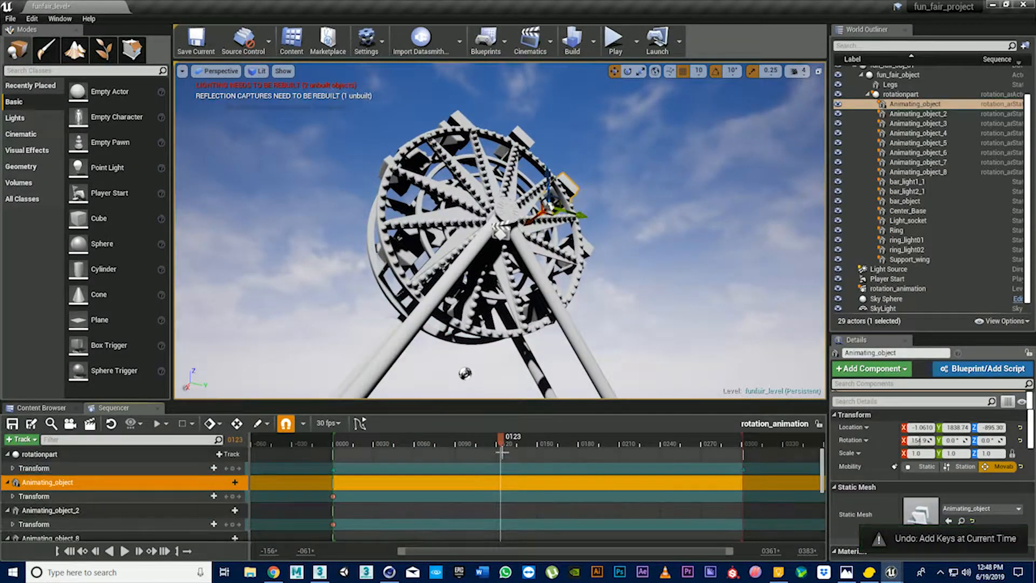
Move the playhead to frame 50 and show the Left wireframe view maximized, framed on the ferris wheel.
drag(500, 438, 401, 474)
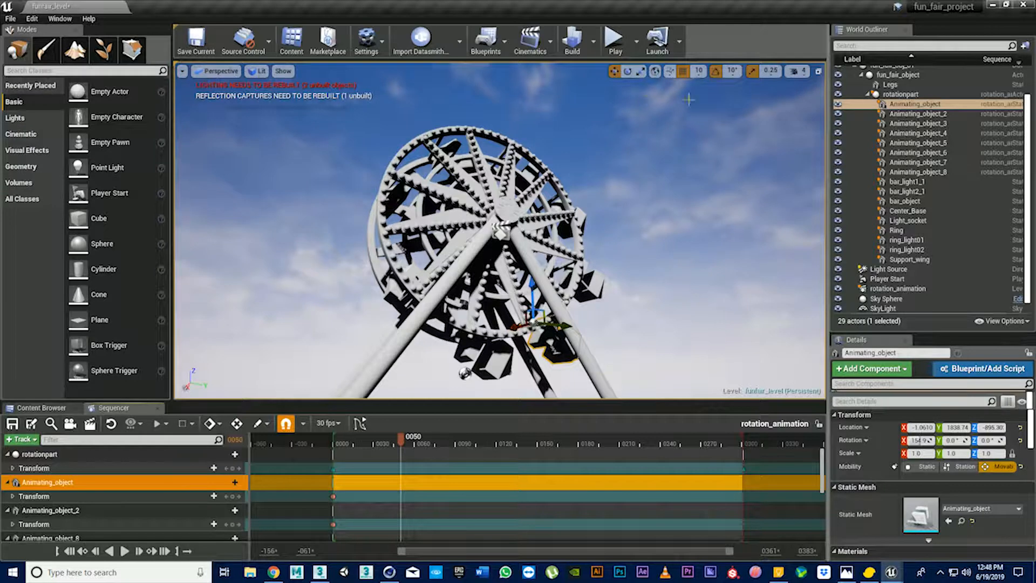
click(817, 73)
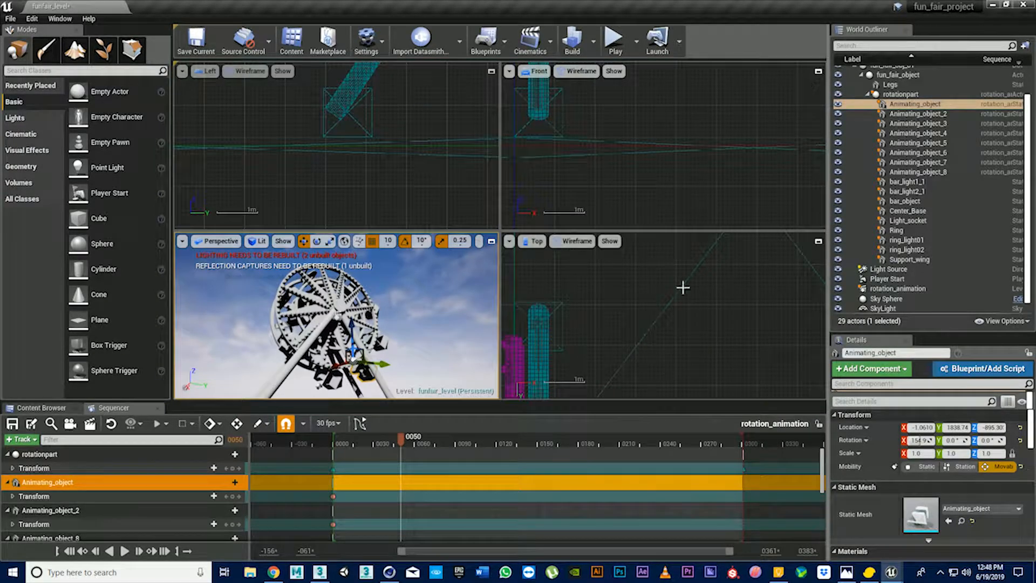
key(f)
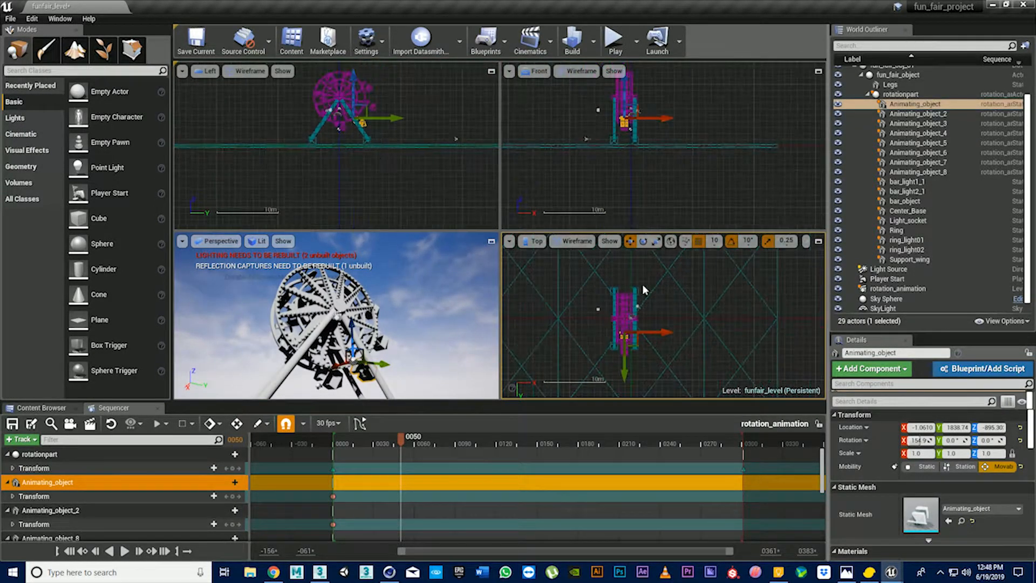
click(491, 71)
scroll(521, 159, up, 6)
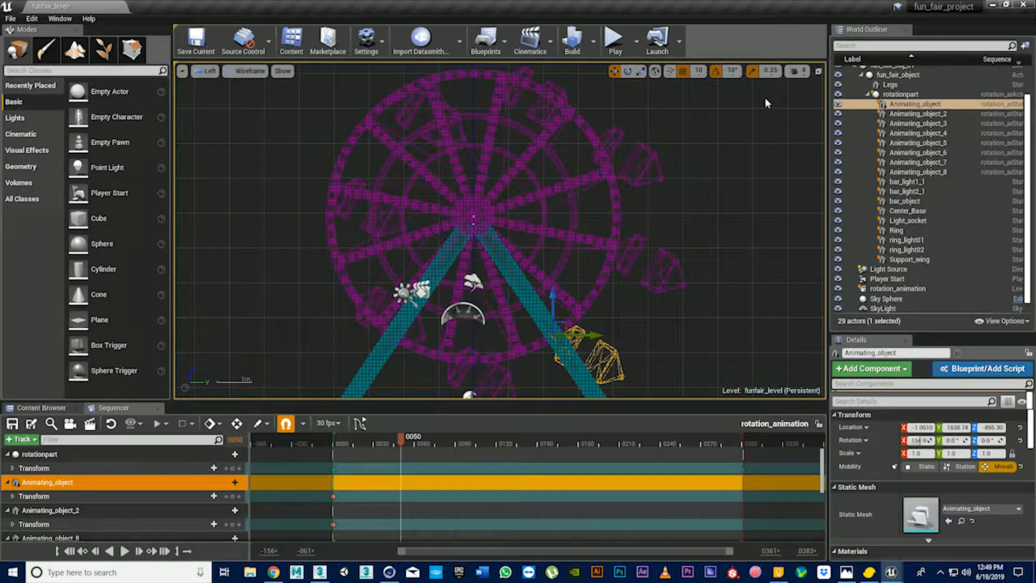
right_drag(734, 190, 755, 134)
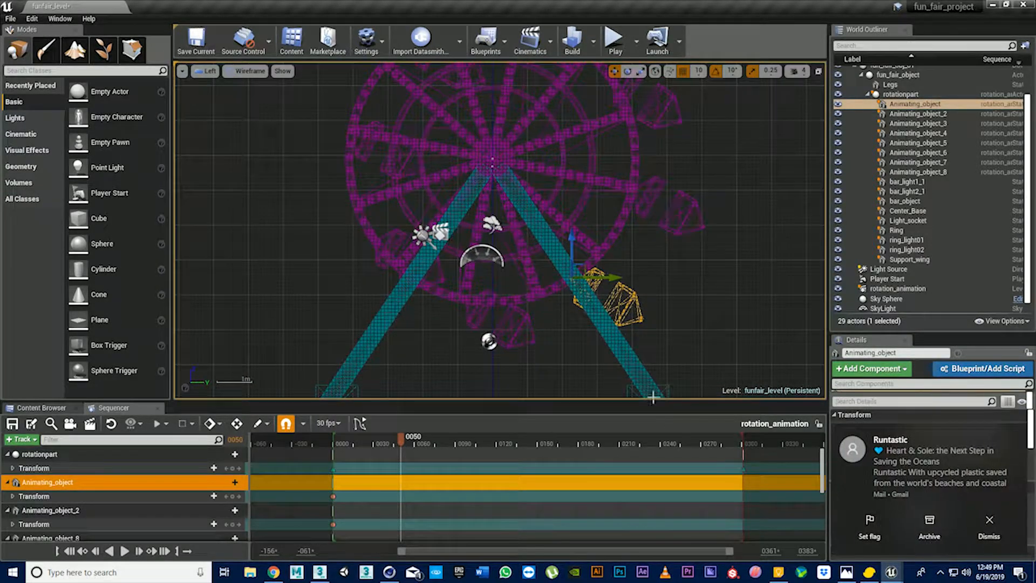
click(944, 543)
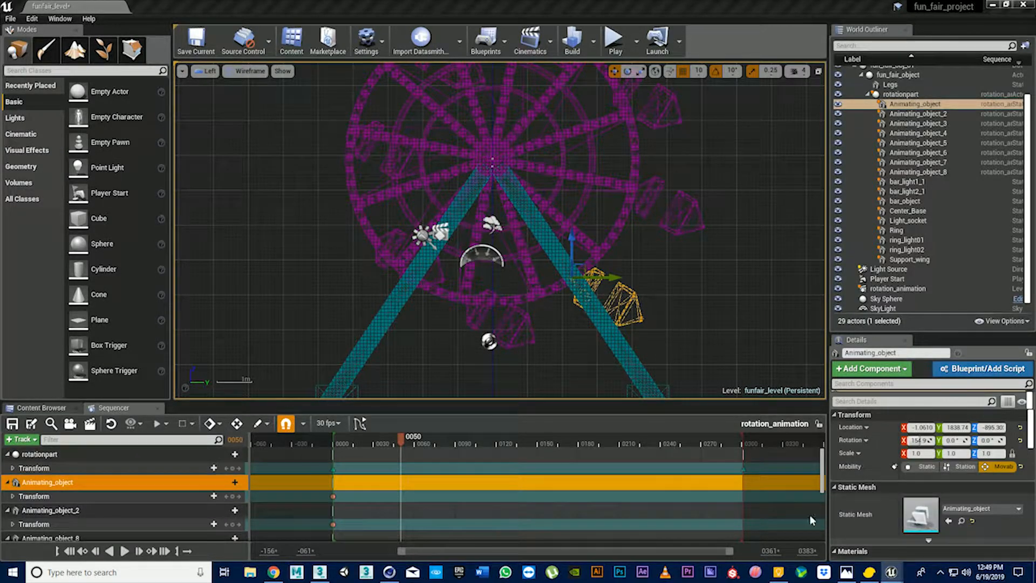
Try to level Animating_object at frame 50 with a roll of about 208°.
mouse_move(926, 440)
mouse_down()
mouse_move(907, 440)
mouse_move(957, 440)
mouse_move(923, 441)
mouse_up()
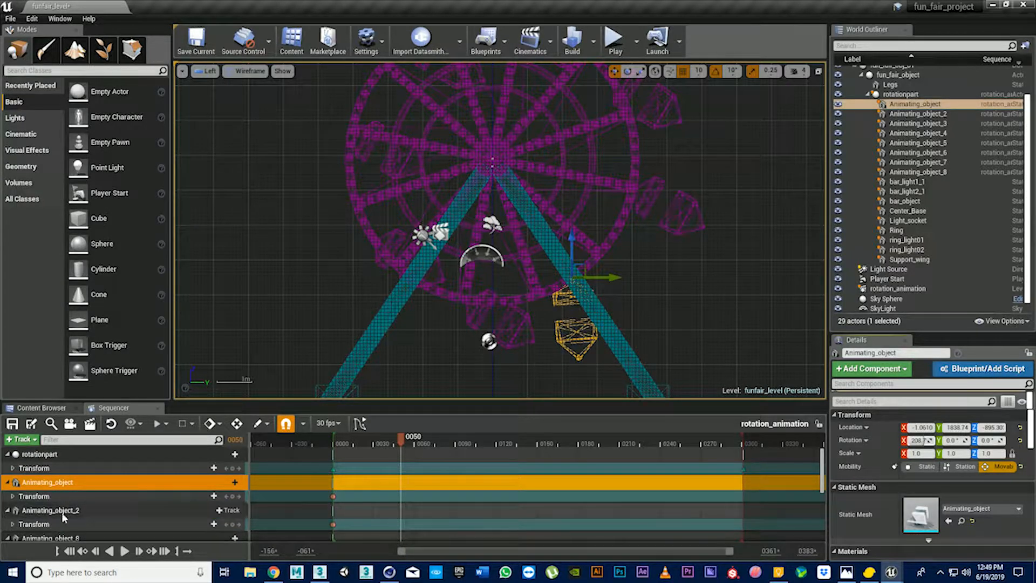
click(226, 497)
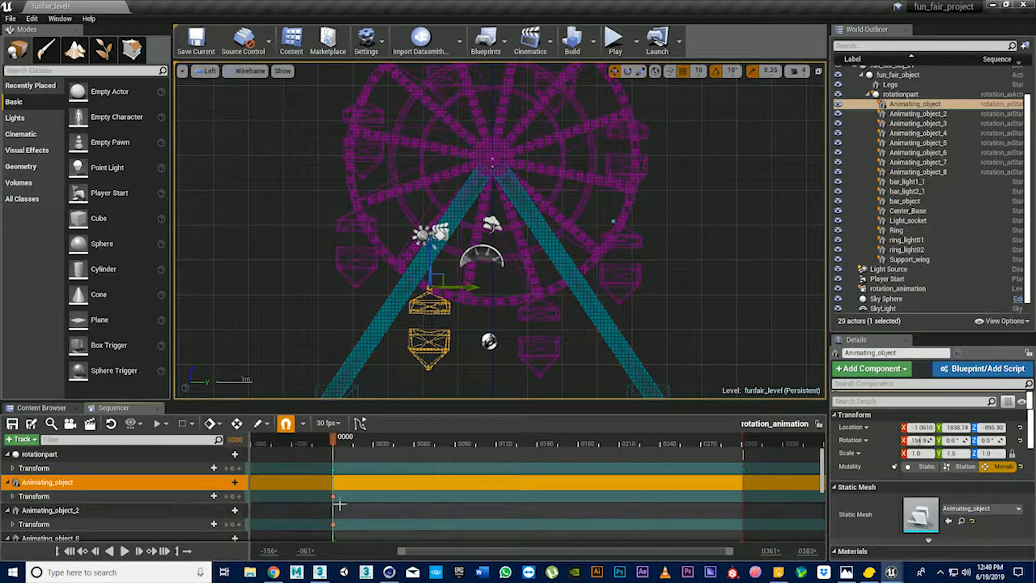
At frame 33, level Animating_object with a roll of about 194° and set a transform key.
drag(335, 437, 377, 443)
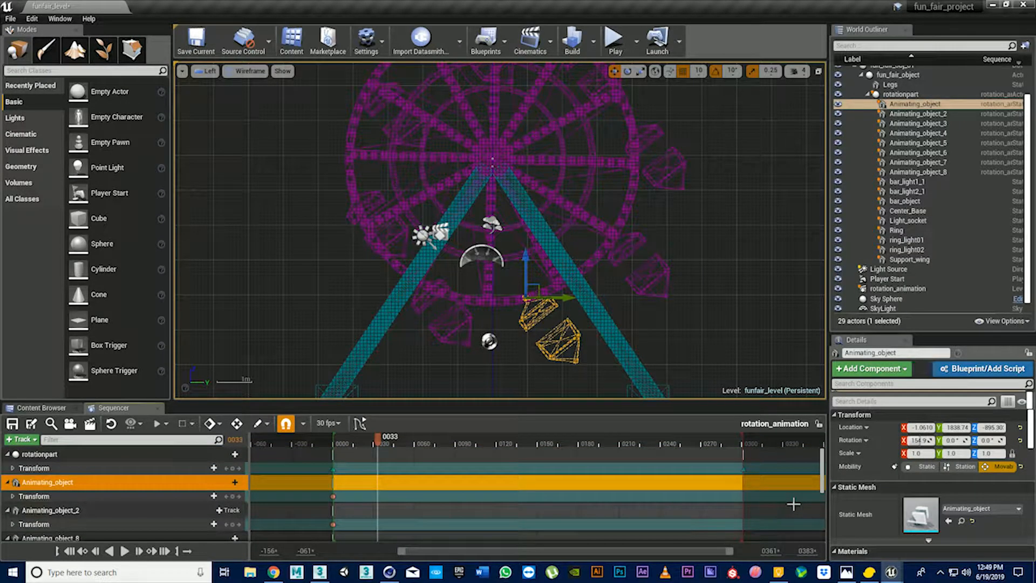
mouse_move(919, 440)
mouse_down()
mouse_move(910, 440)
mouse_move(924, 440)
mouse_up()
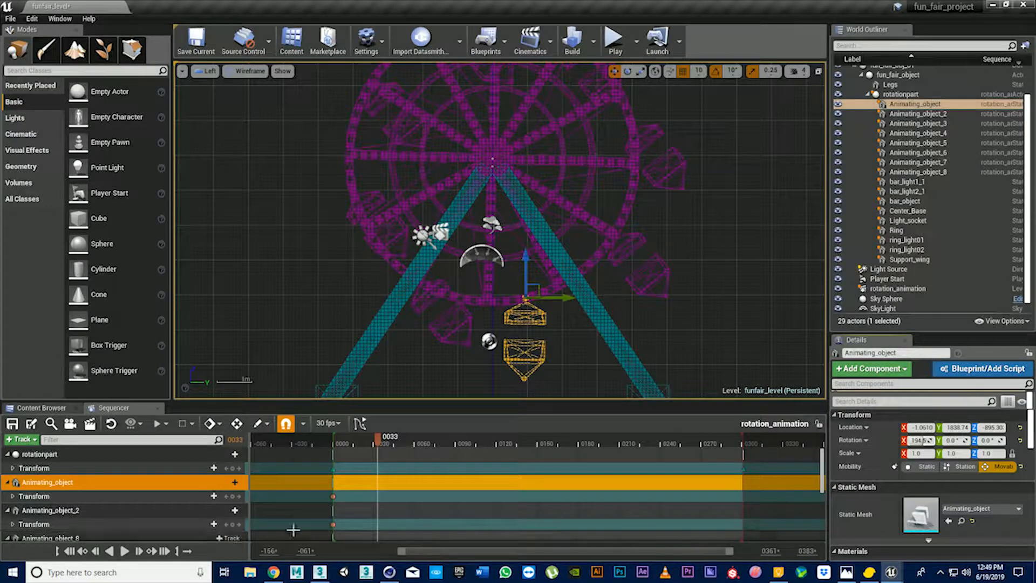
click(233, 496)
At frame 72, level Animating_object with a roll of about 241° and set a transform key.
drag(377, 438, 432, 443)
drag(922, 440, 925, 441)
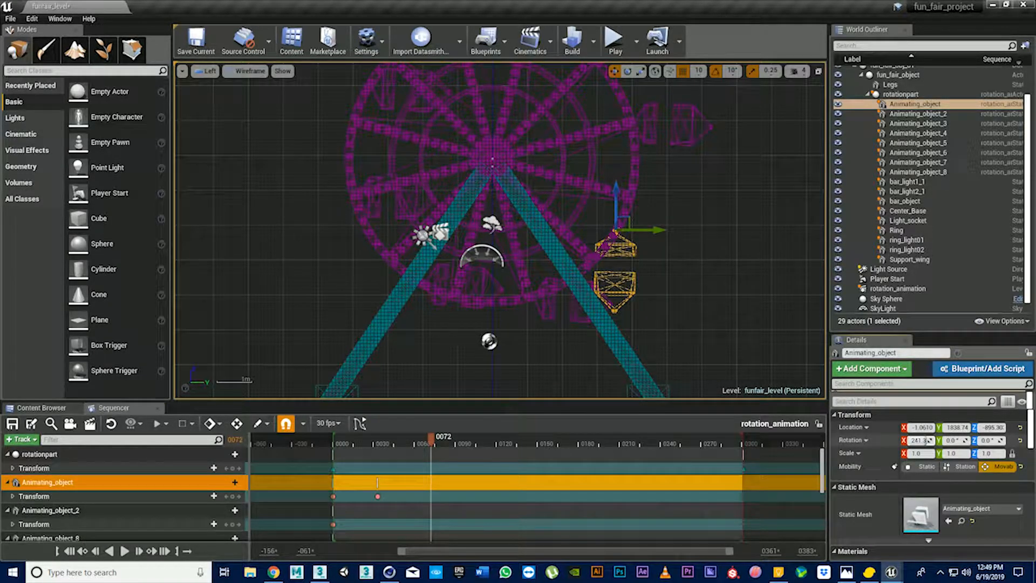
click(234, 496)
At frame 121, level Animating_object with a roll of about 299° and set a transform key.
drag(431, 437, 500, 438)
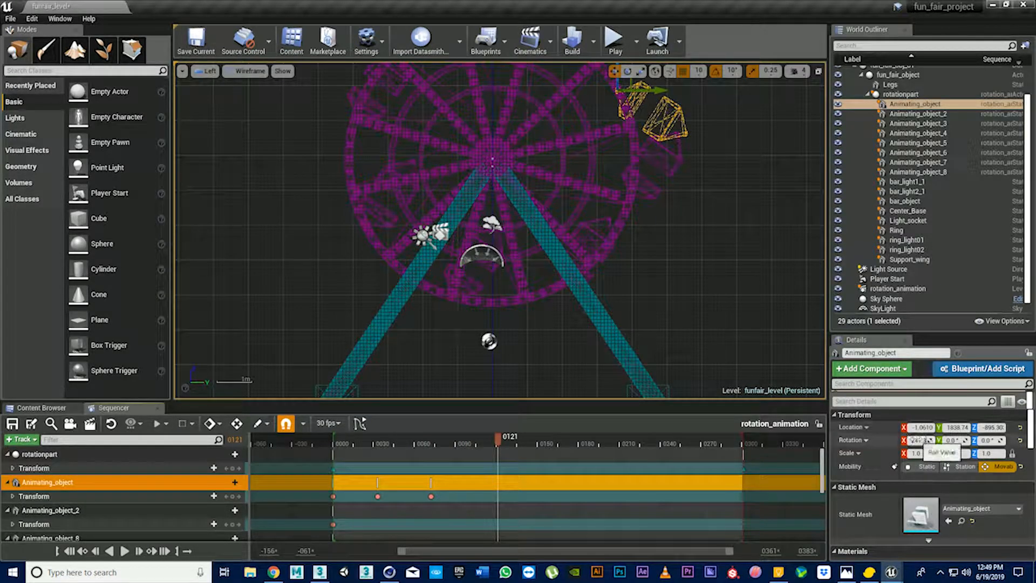
drag(926, 441, 928, 440)
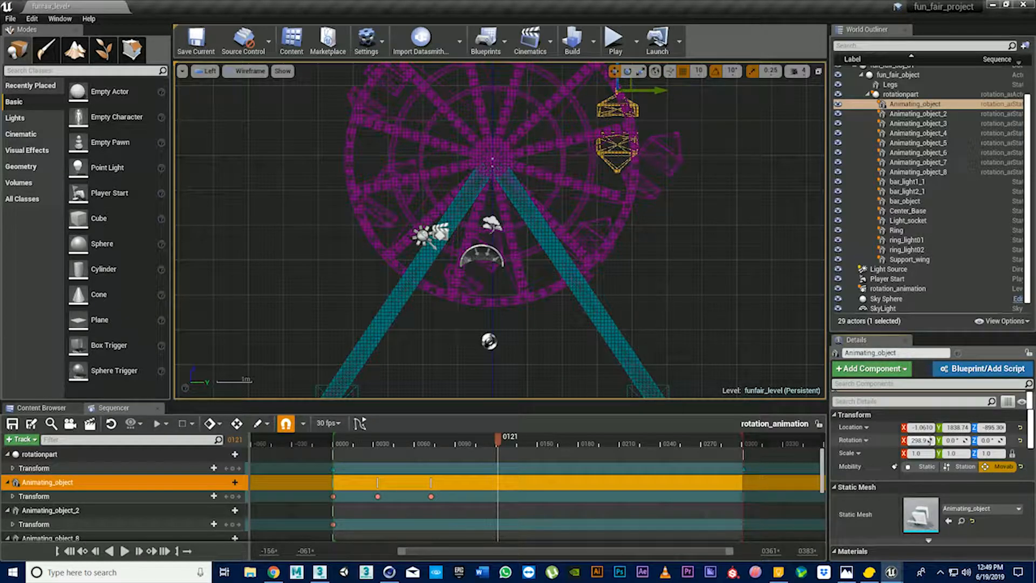
click(234, 496)
Move the playhead to frame 180, bring the whole wheel into view and raise Animating_object's roll to 359.9°.
drag(497, 438, 577, 442)
right_drag(510, 290, 515, 374)
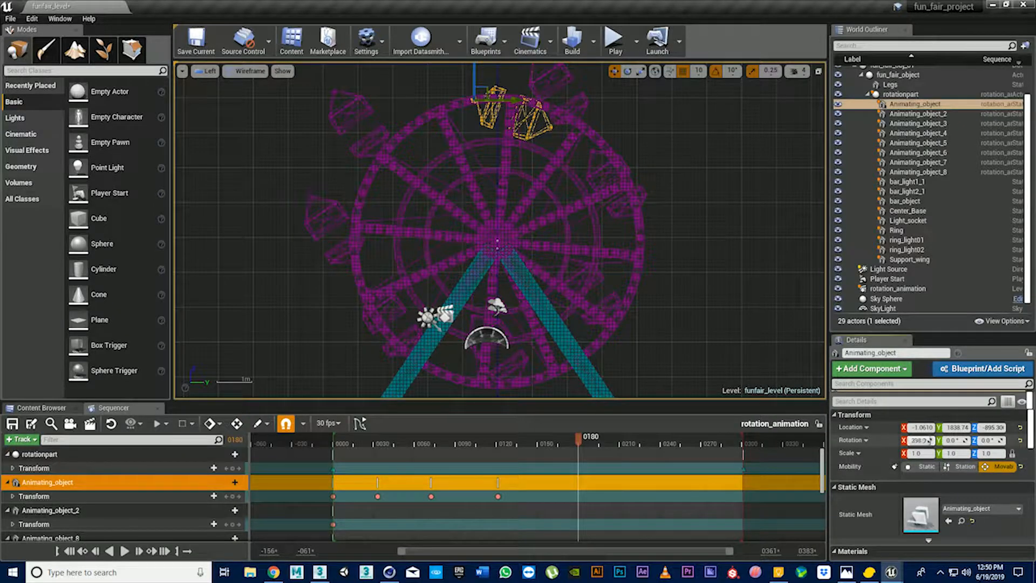
drag(920, 440, 953, 441)
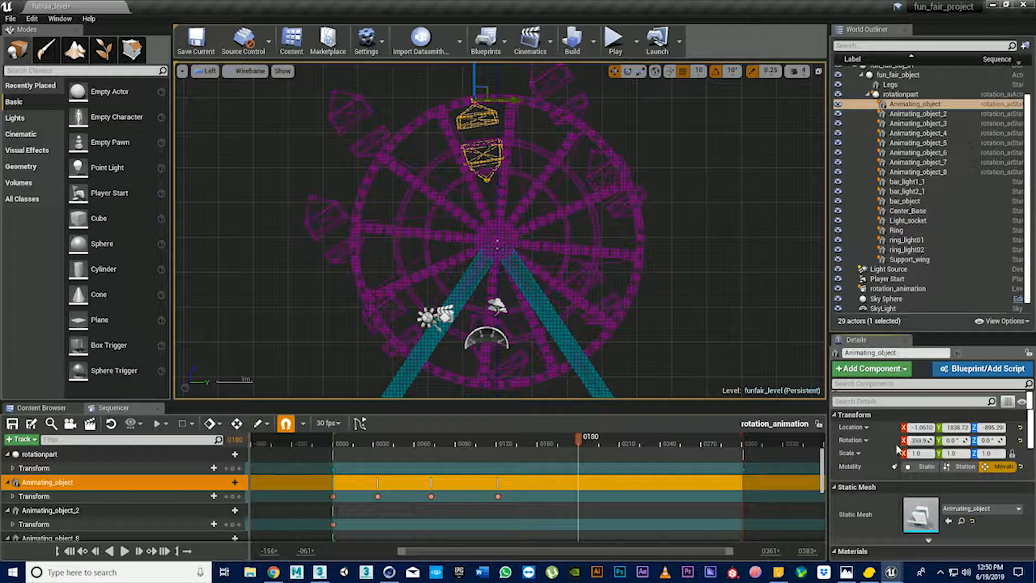
Try larger roll values such as 360° and 370° to level Animating_object at frame 180.
drag(919, 440, 919, 440)
click(925, 441)
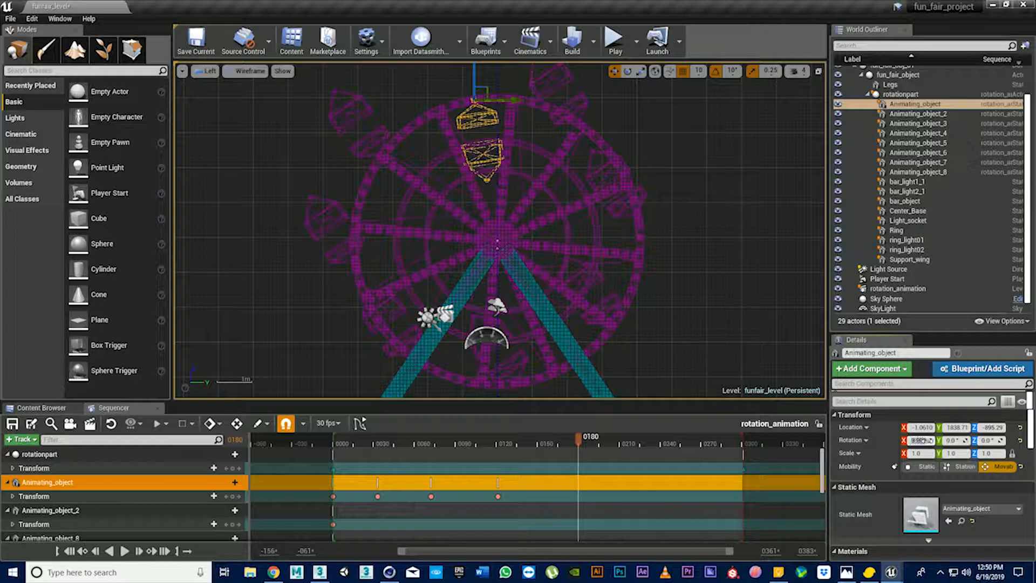
text(0)
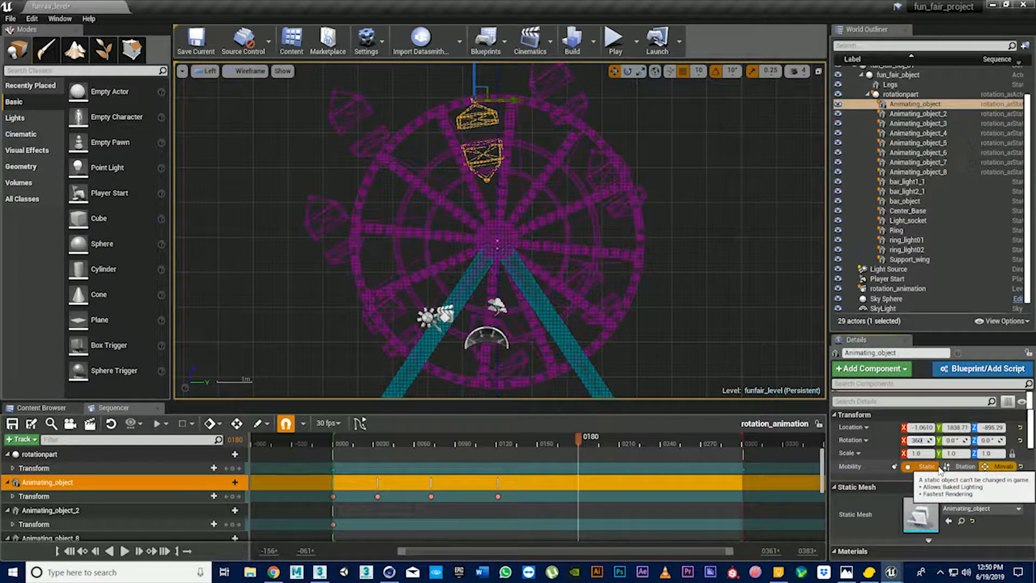
text(603)
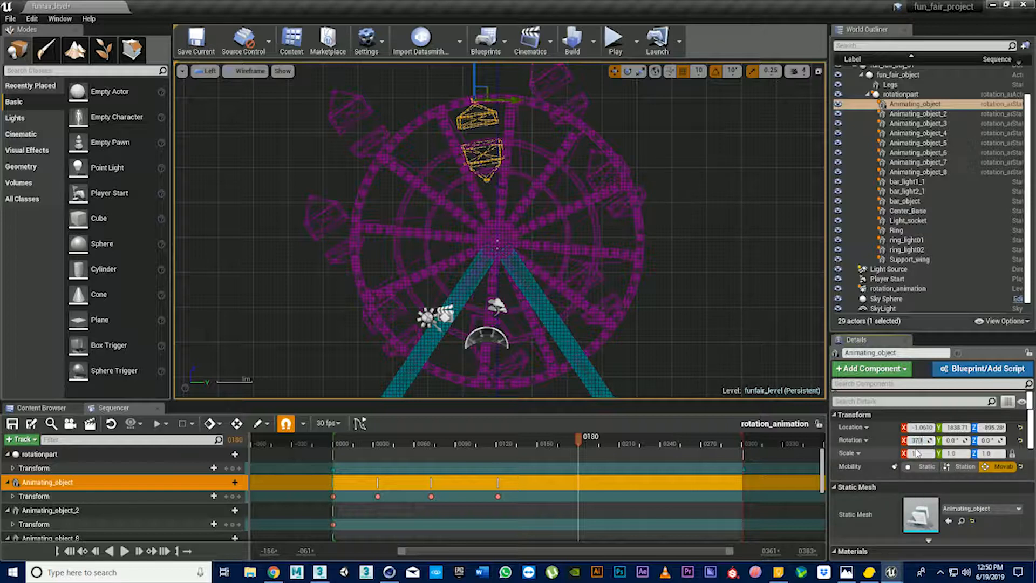
key(Return)
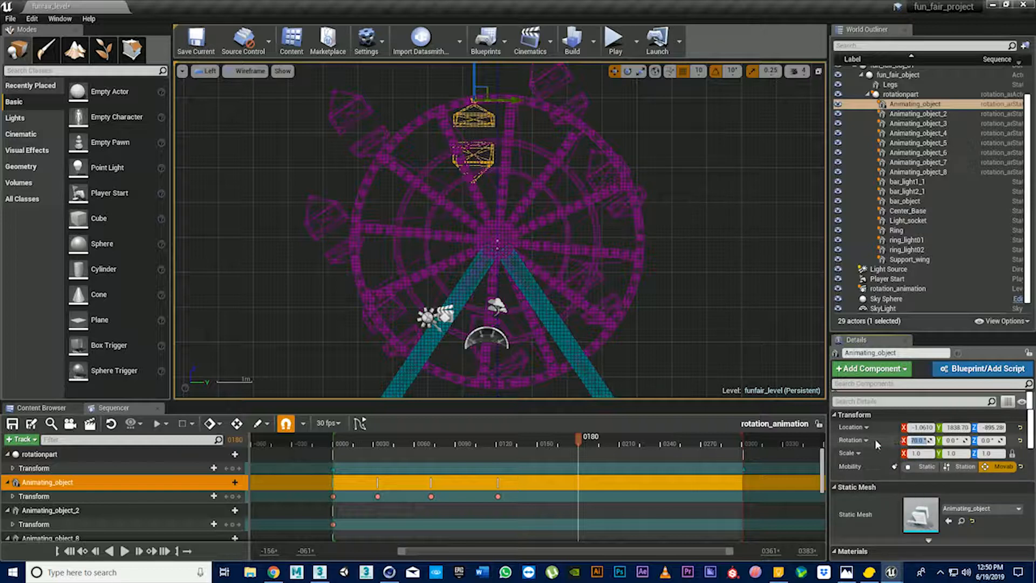
click(875, 439)
drag(927, 441, 856, 436)
key(Return)
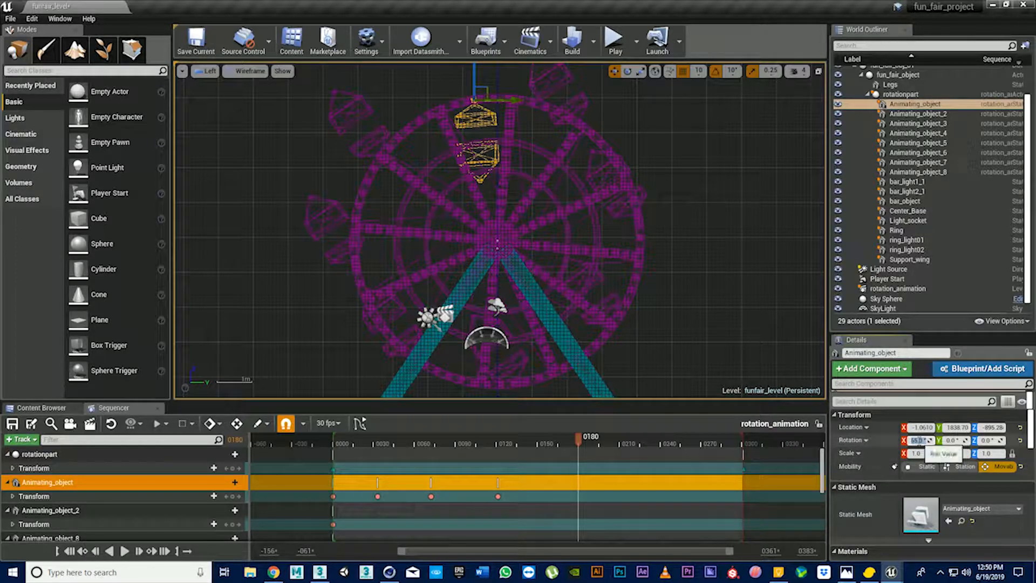
Fine-tune Animating_object's roll to 367° and set a transform key at frame 180.
text(360)
key(Return)
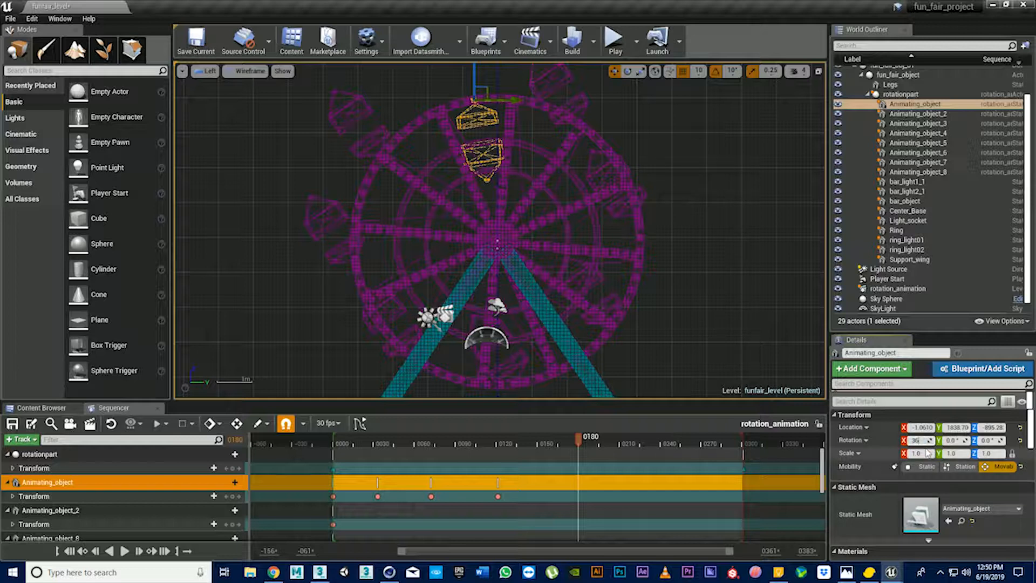
text(362)
key(Return)
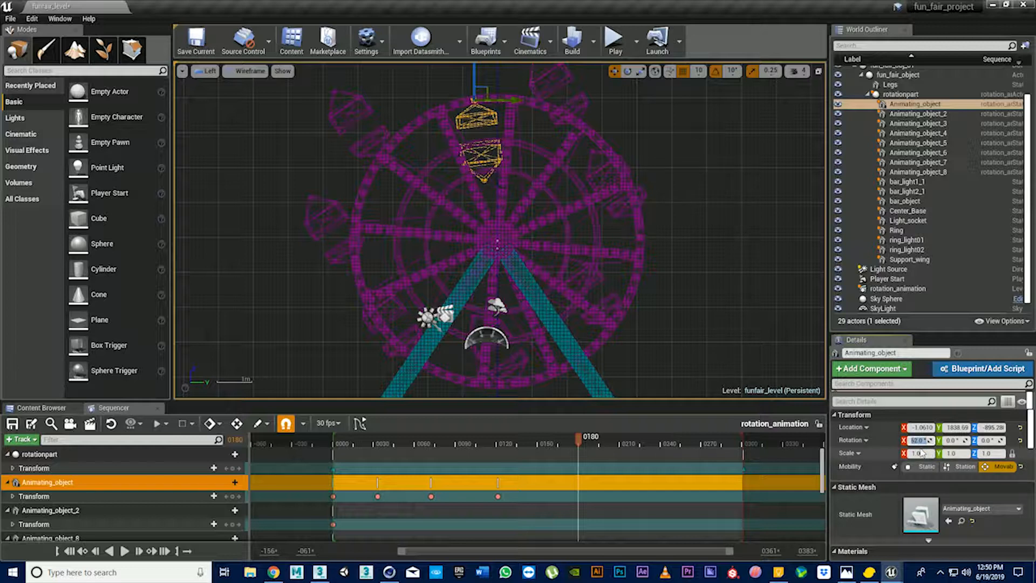
text(365)
key(Return)
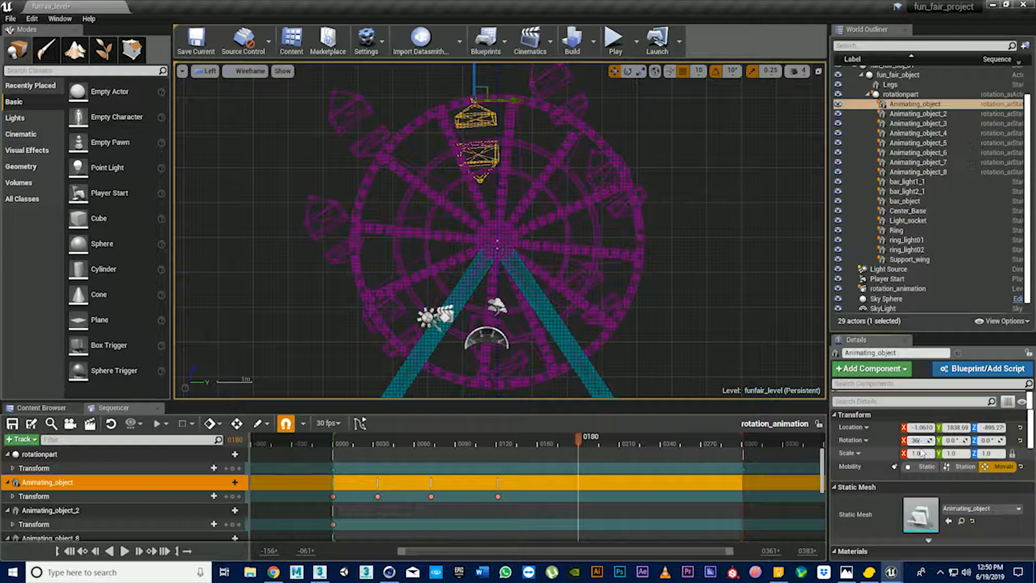
key(Return)
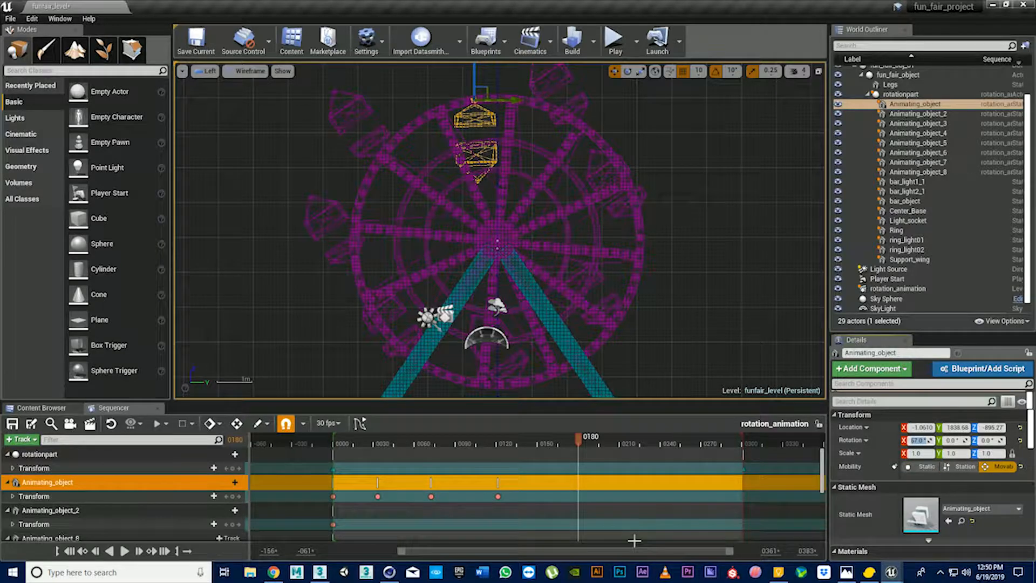
click(232, 496)
Move the playhead to frame 219 and try roll values such as 370°, 390° and 300° to level Animating_object.
drag(580, 438, 632, 445)
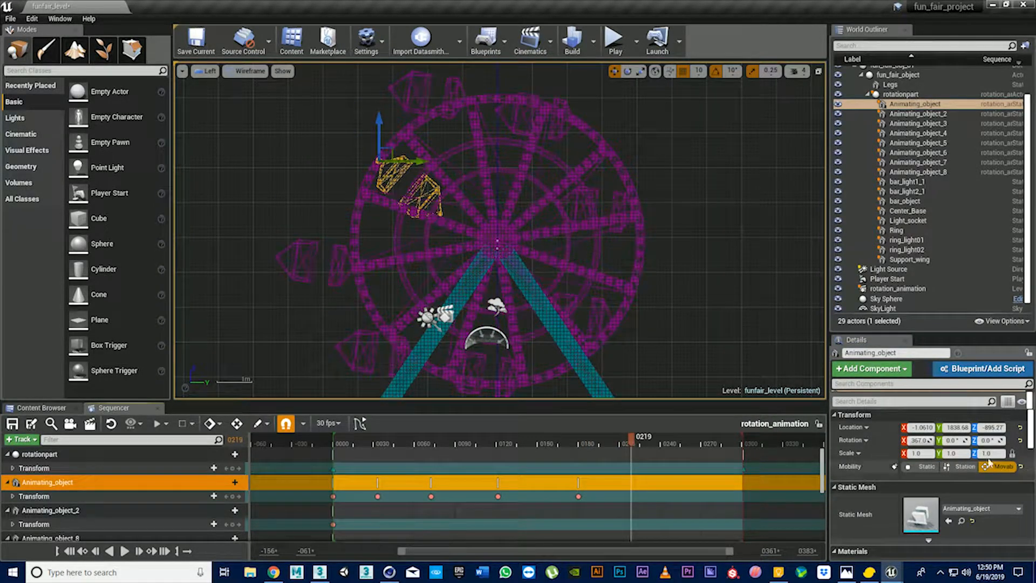
drag(918, 440, 919, 439)
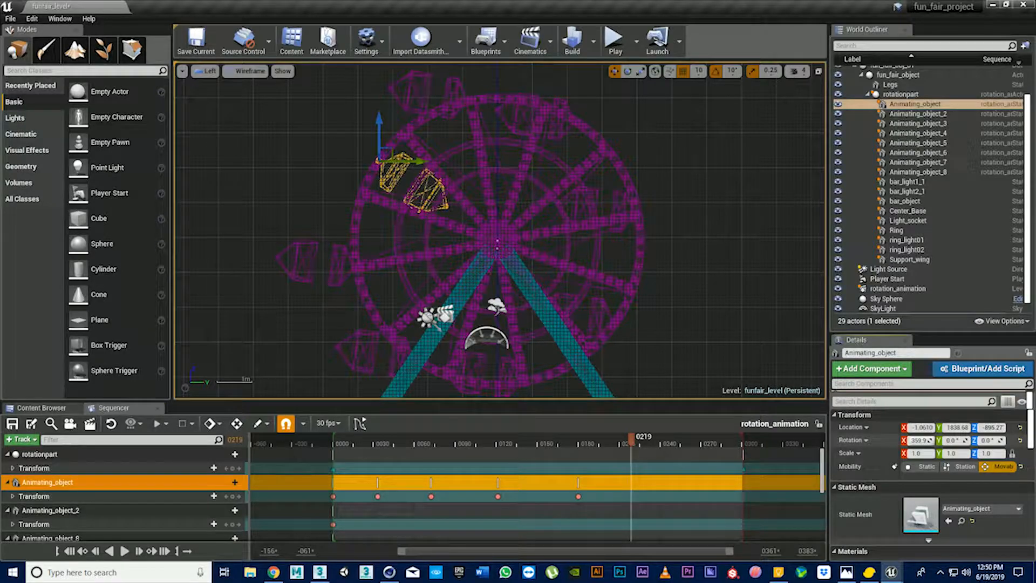
click(918, 440)
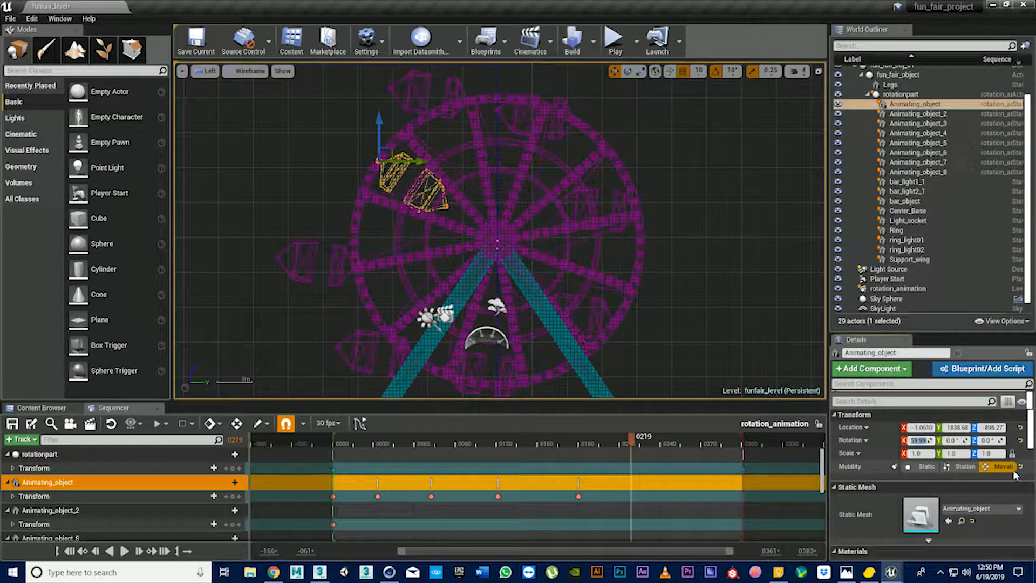
text(70)
key(Return)
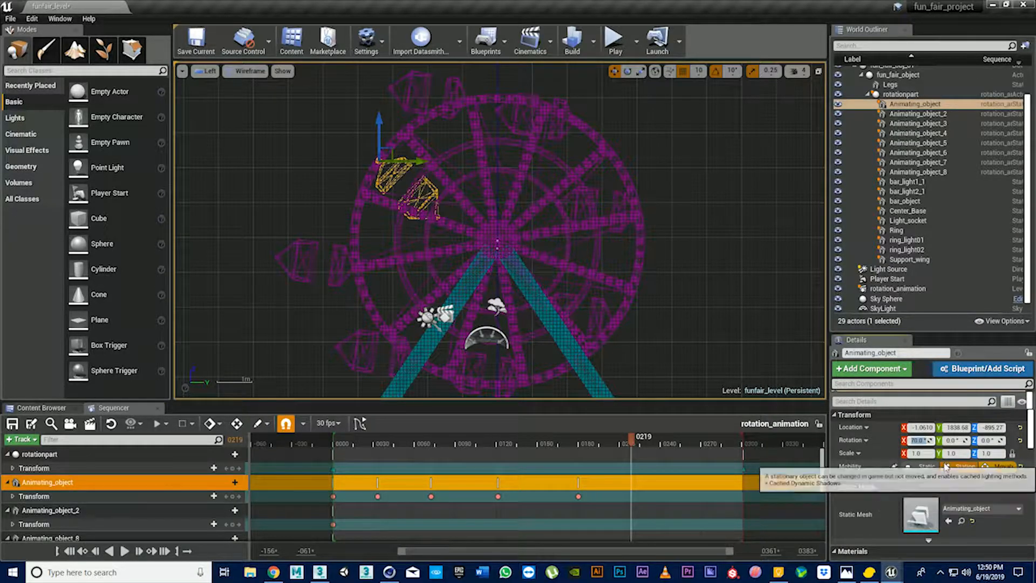
text(90)
key(Return)
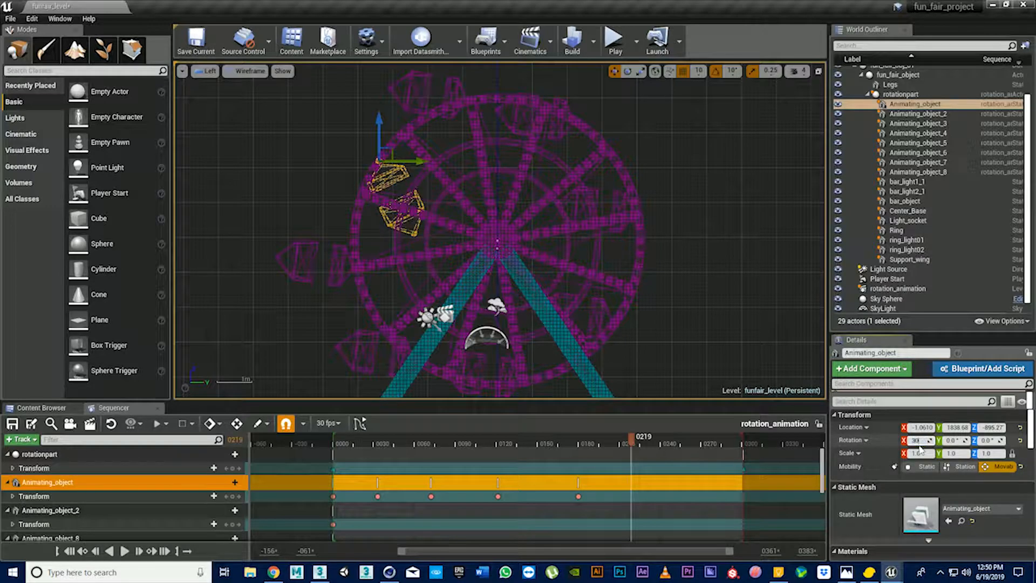
text(300)
key(Return)
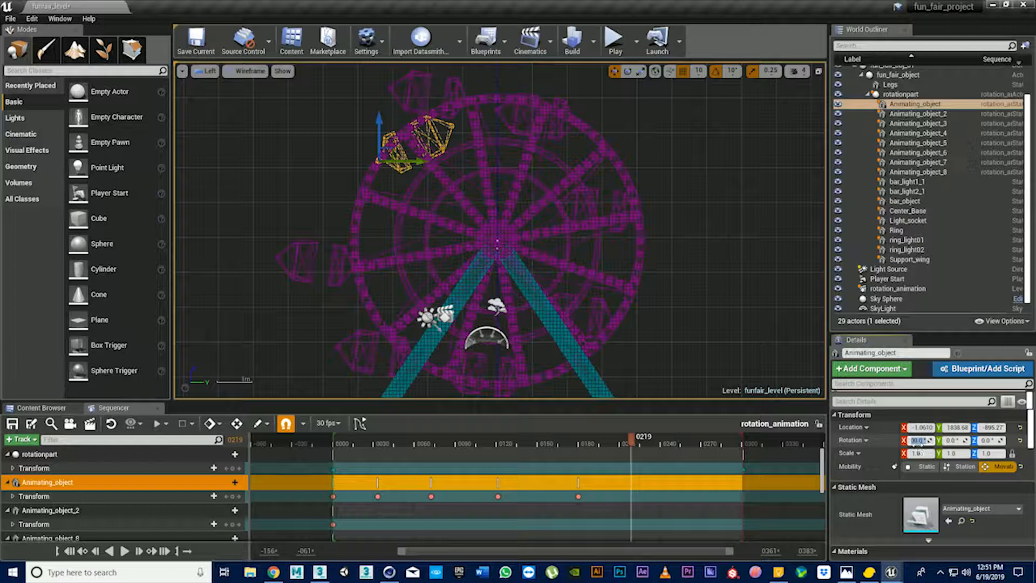
key(Return)
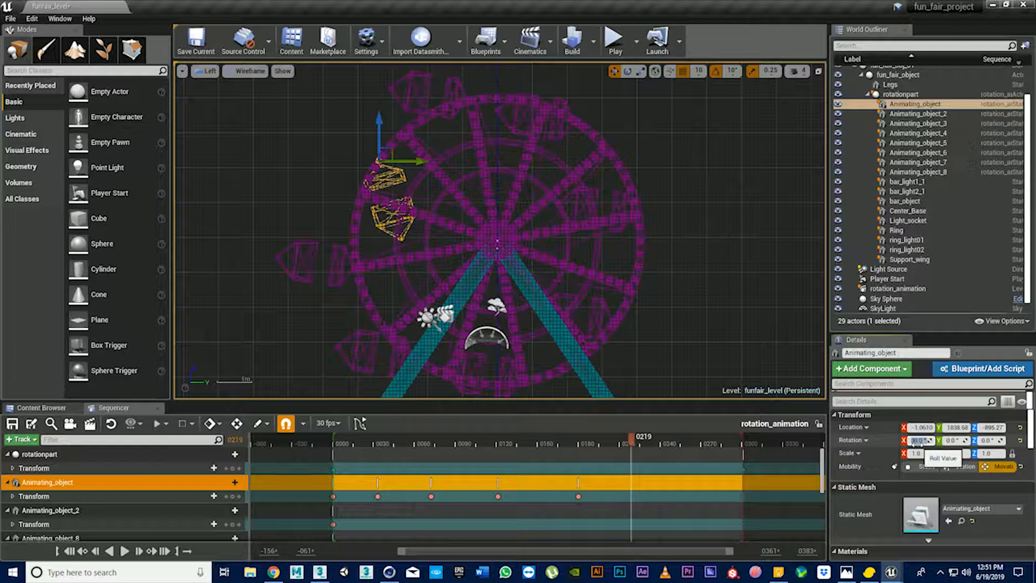
Try a roll of 420° on Animating_object at frame 219, then scrub the value back down.
text(420)
key(Return)
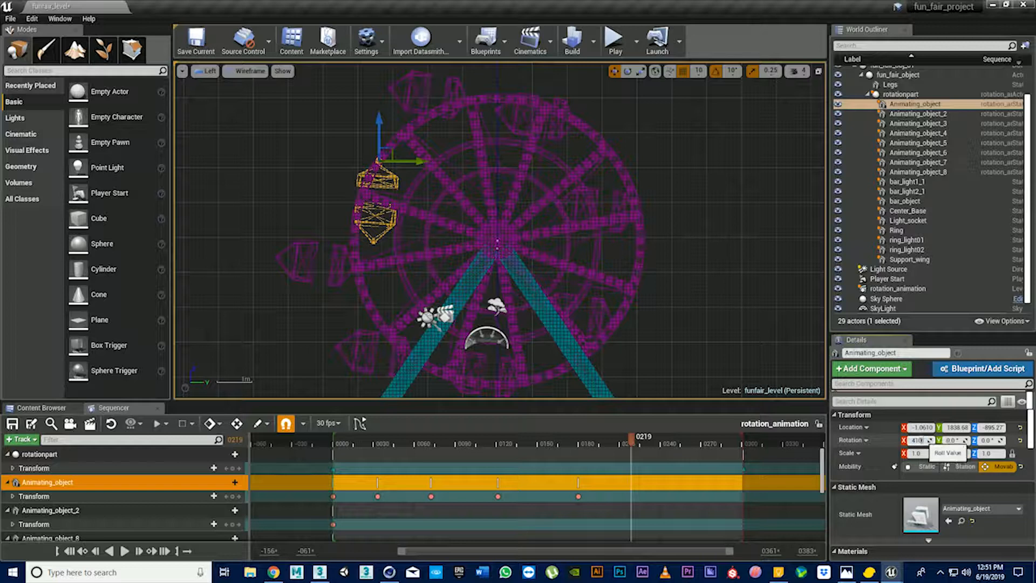
text(20)
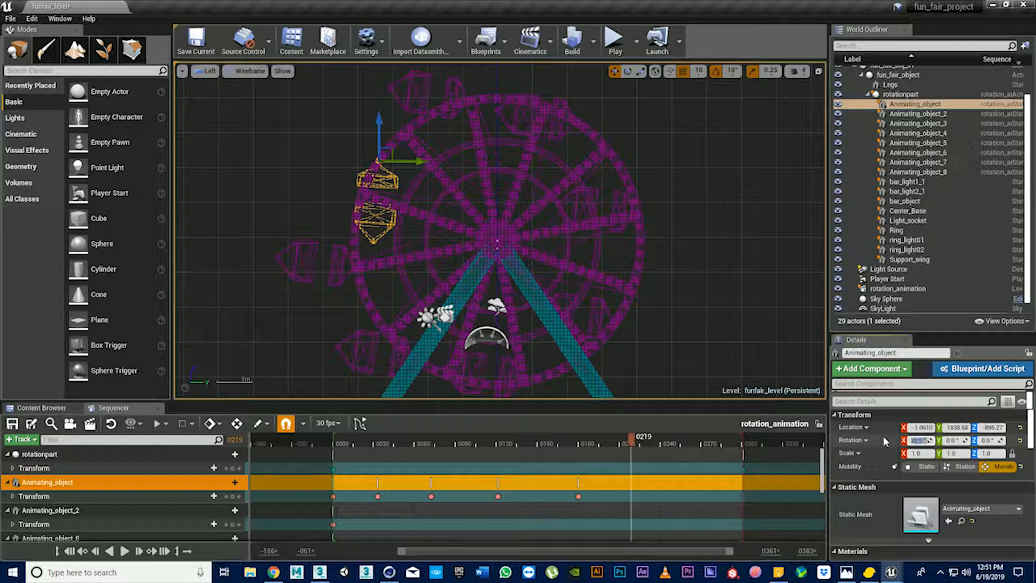
key(Return)
click(864, 441)
click(868, 440)
drag(913, 438, 888, 439)
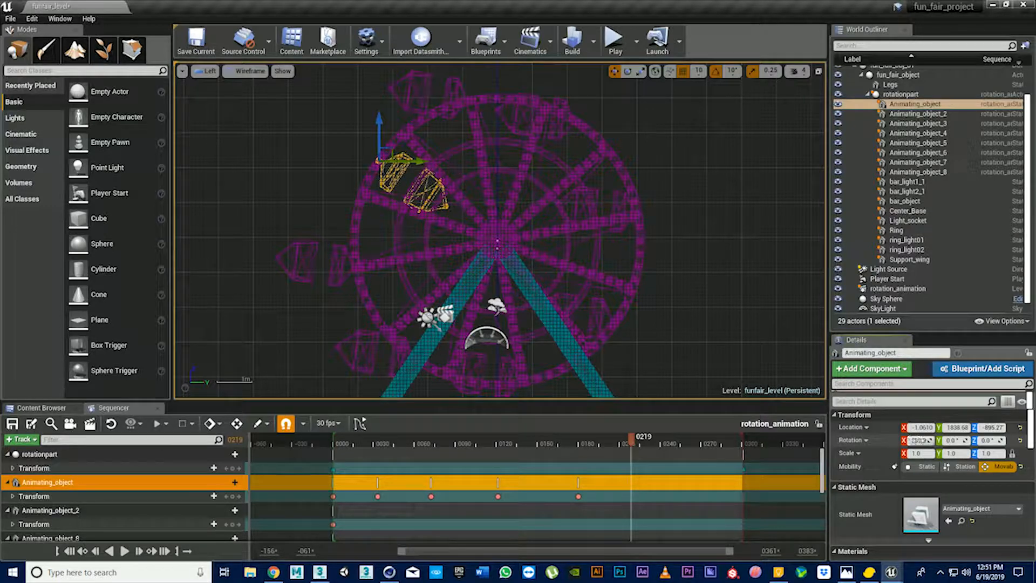
Level Animating_object by entering a roll of 420°, refine it to 415° and set a transform key at frame 219.
click(920, 439)
text(420)
key(Return)
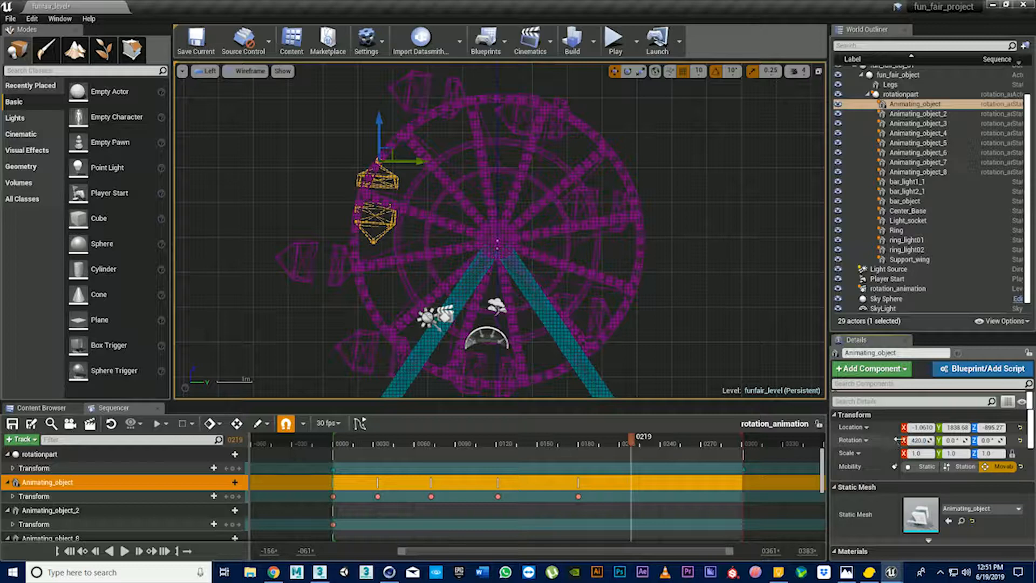
text(15)
key(Return)
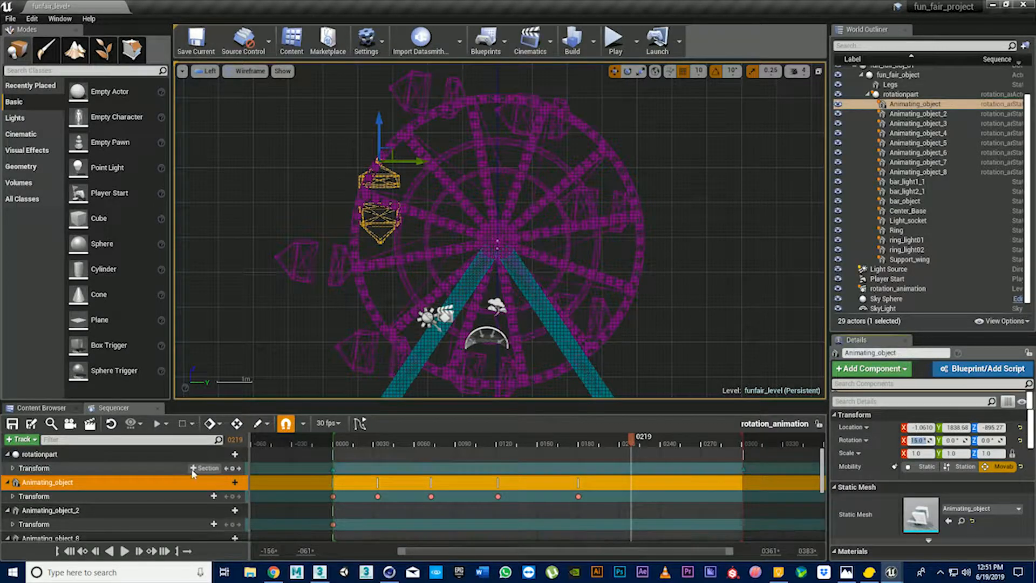
click(233, 495)
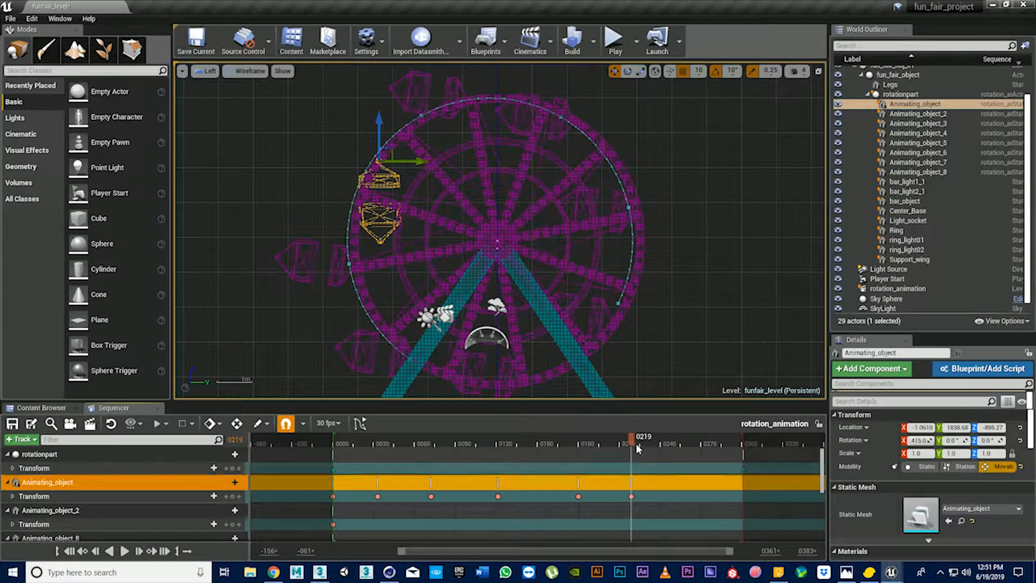
Move the playhead to frame 263 and try roll values such as 450°, 430° and 420° to level Animating_object.
drag(636, 435, 695, 441)
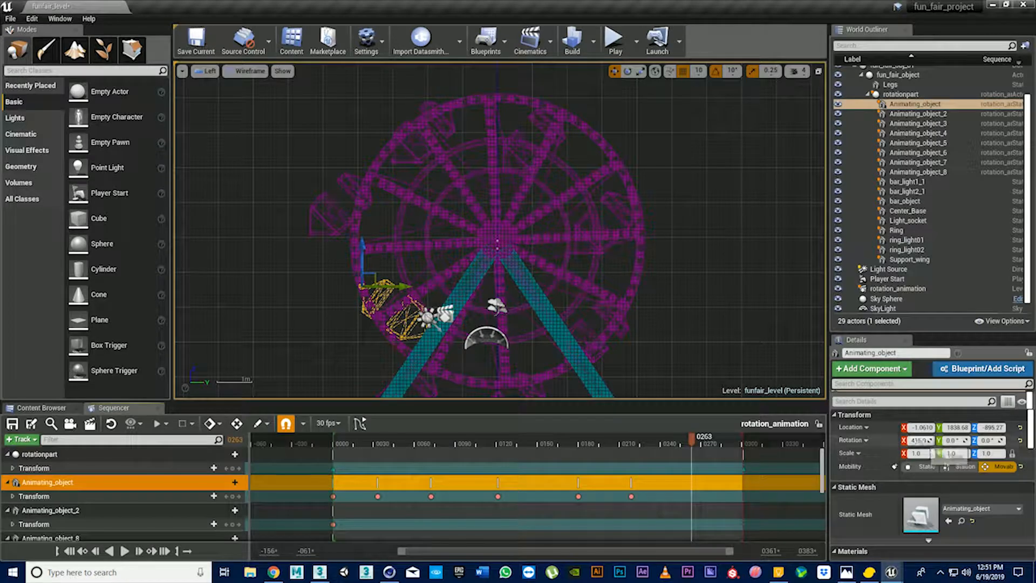
drag(928, 440, 917, 440)
click(916, 440)
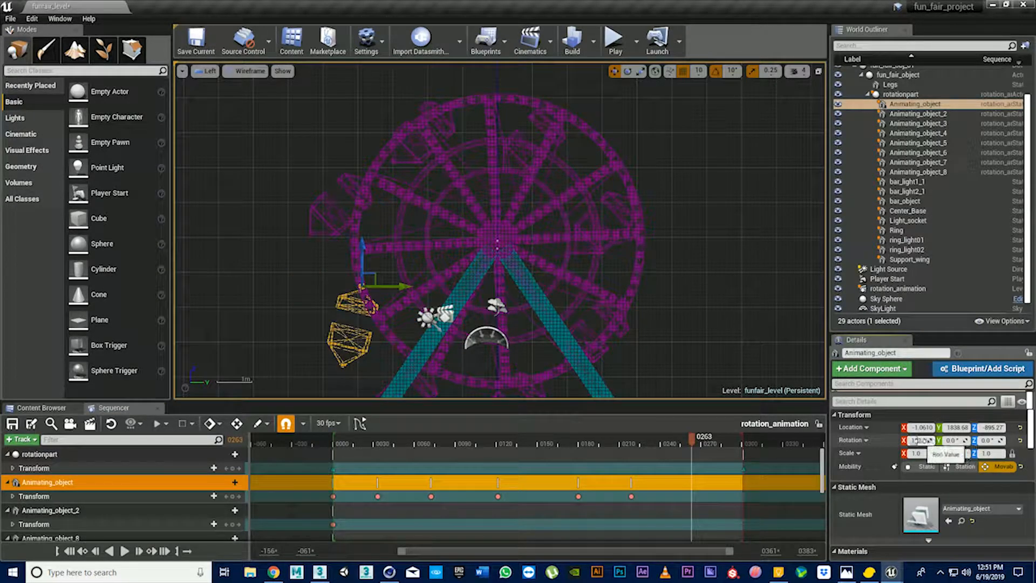
text(40)
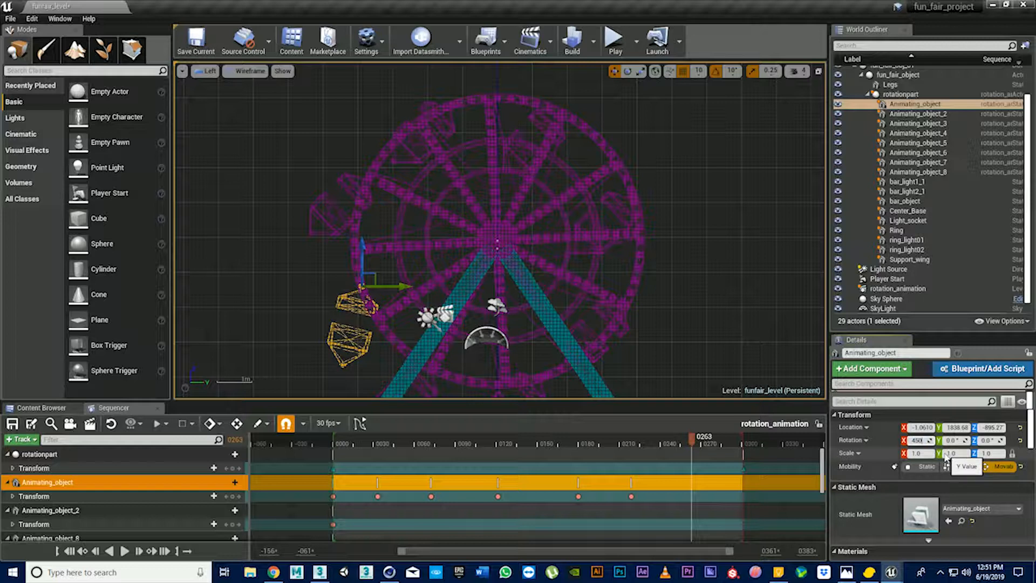
key(Return)
text(4)
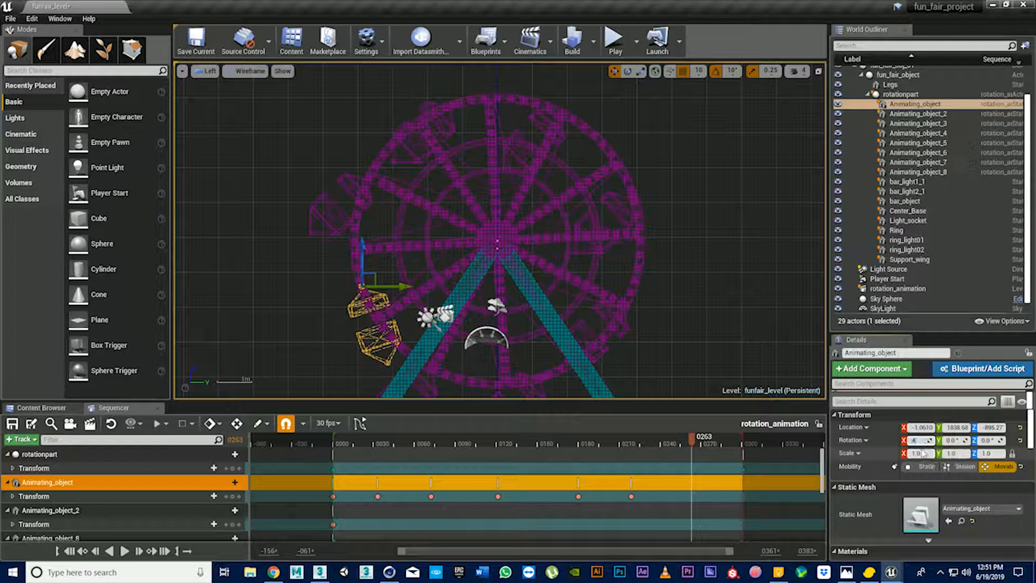
text(0)
key(Return)
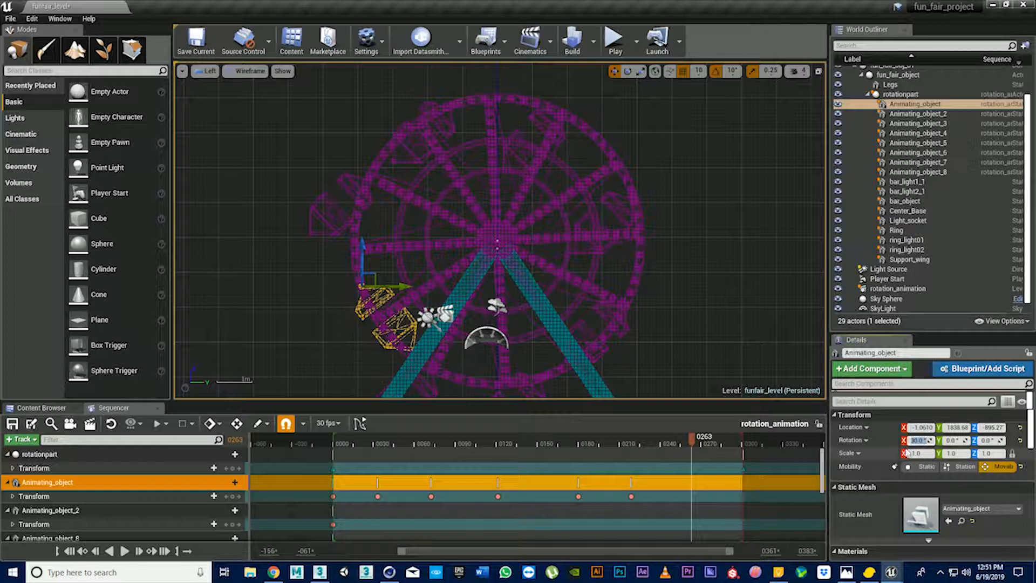
text(20)
key(Return)
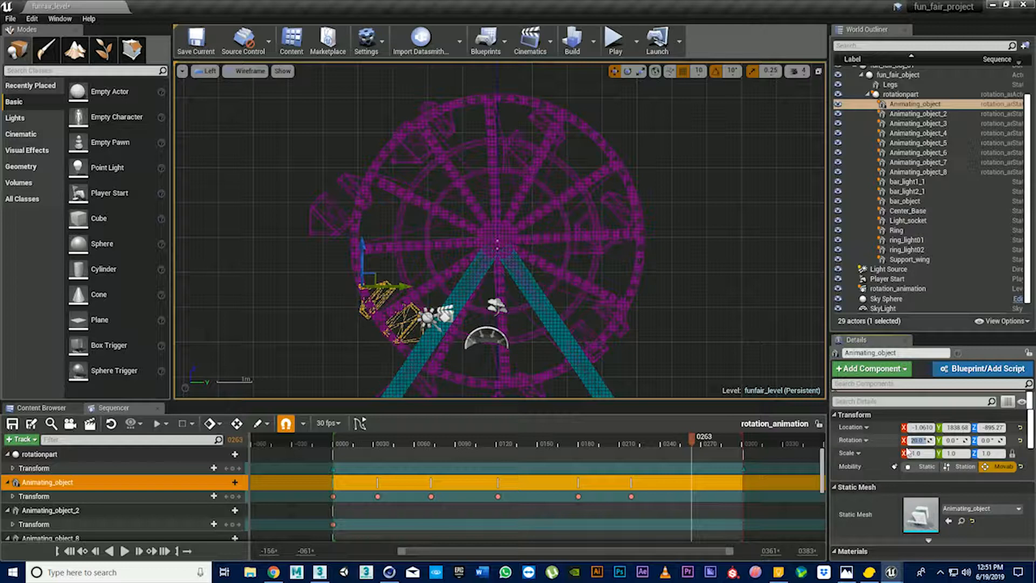
key(Return)
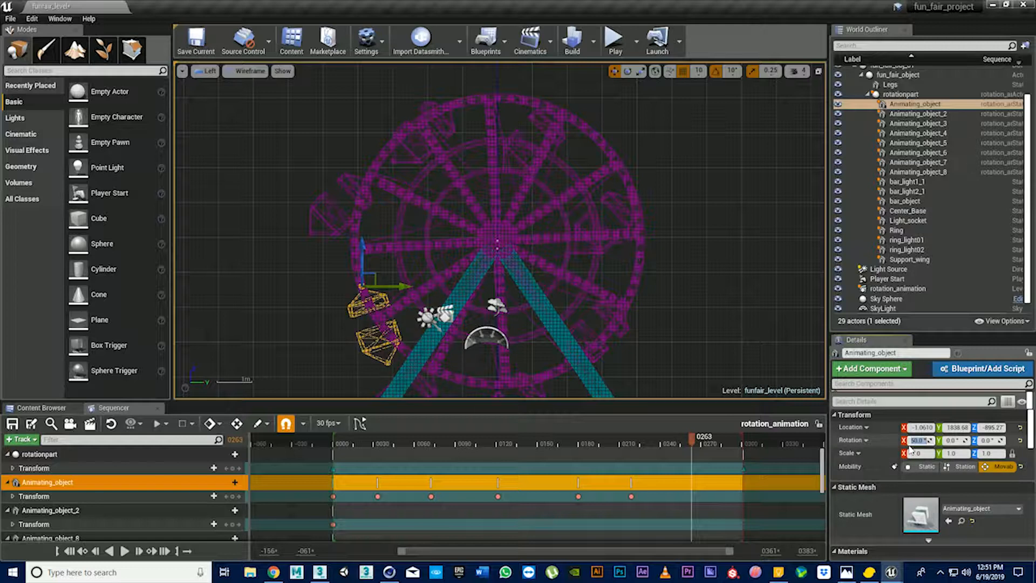
Raise Animating_object's roll to 460° and finally 470°, and set a transform key at frame 263.
text(60)
key(Return)
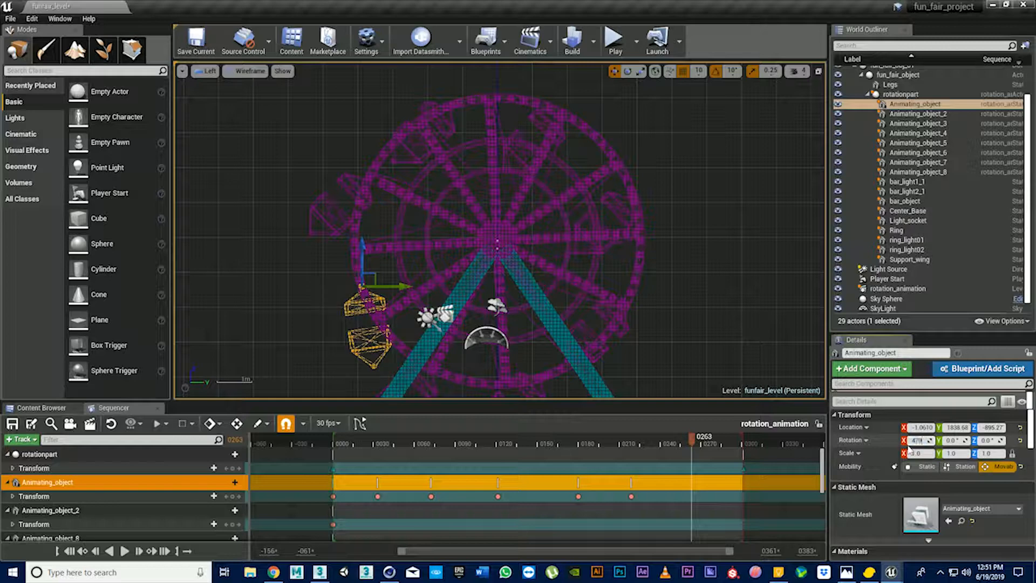
key(Return)
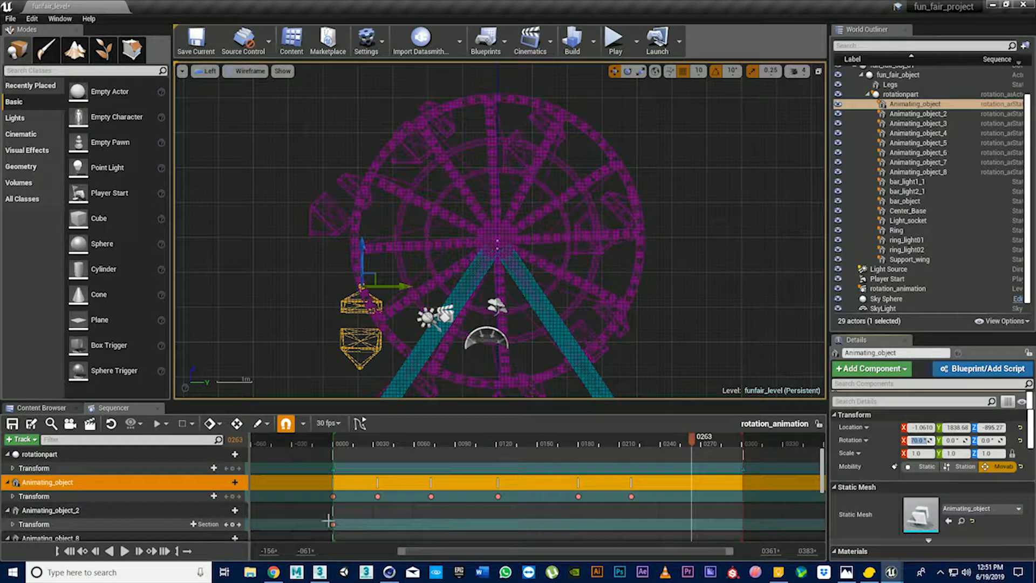
click(232, 496)
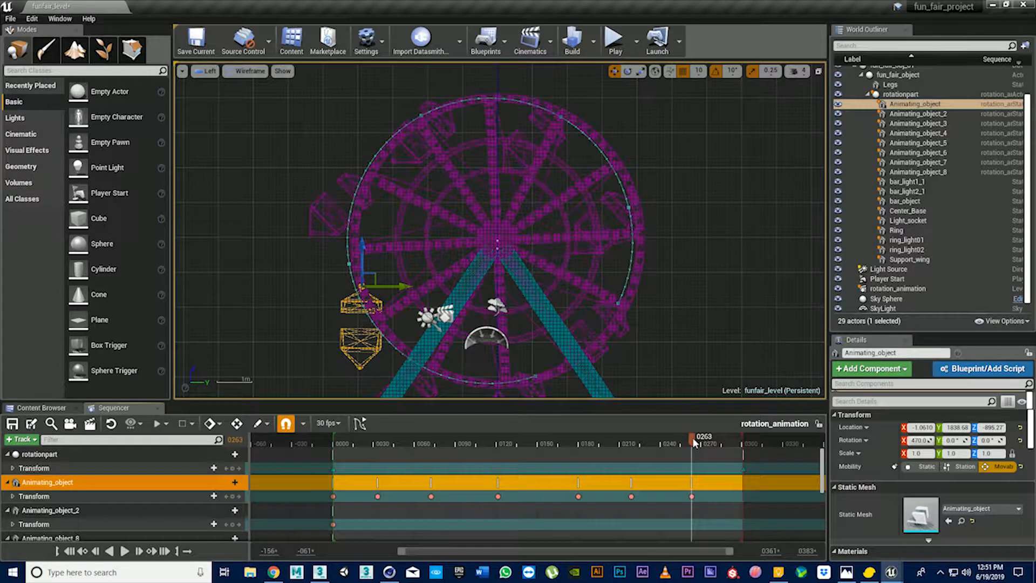
Move the playhead to frame 300, bring the lowest cabins into view and raise Animating_object's roll to about 500°.
drag(694, 440, 742, 439)
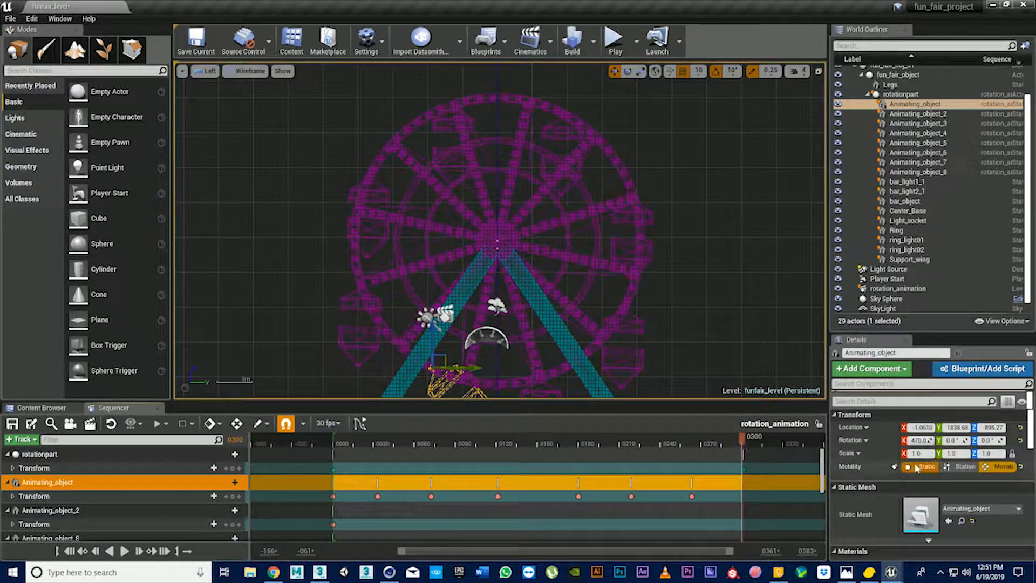
click(919, 440)
text(4)
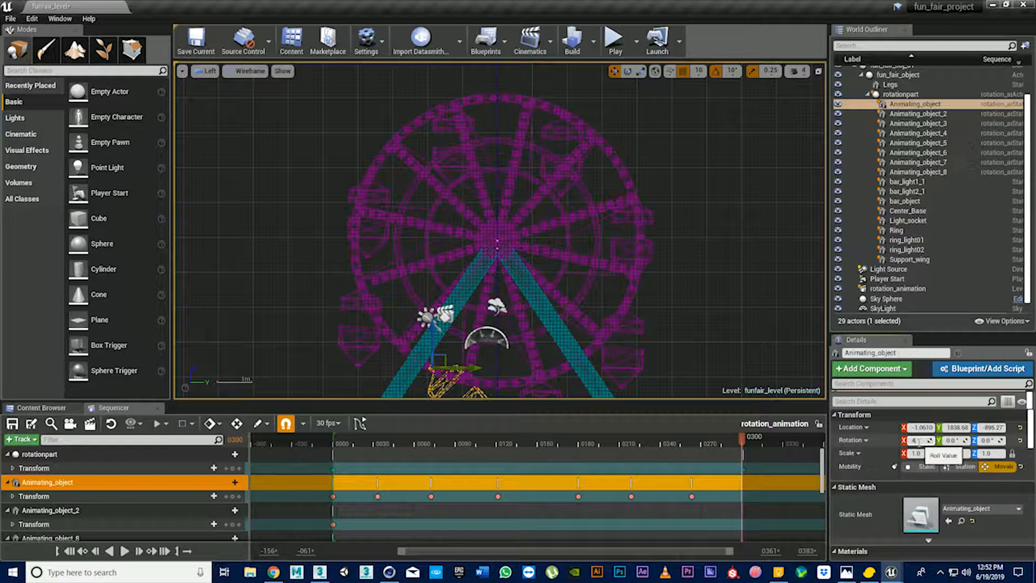
text(0)
key(Return)
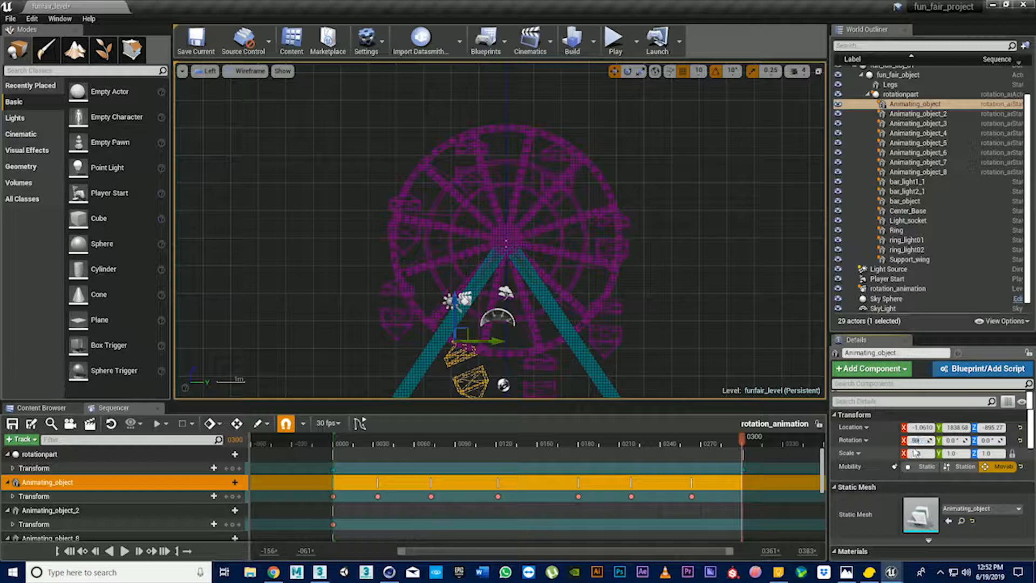
key(Return)
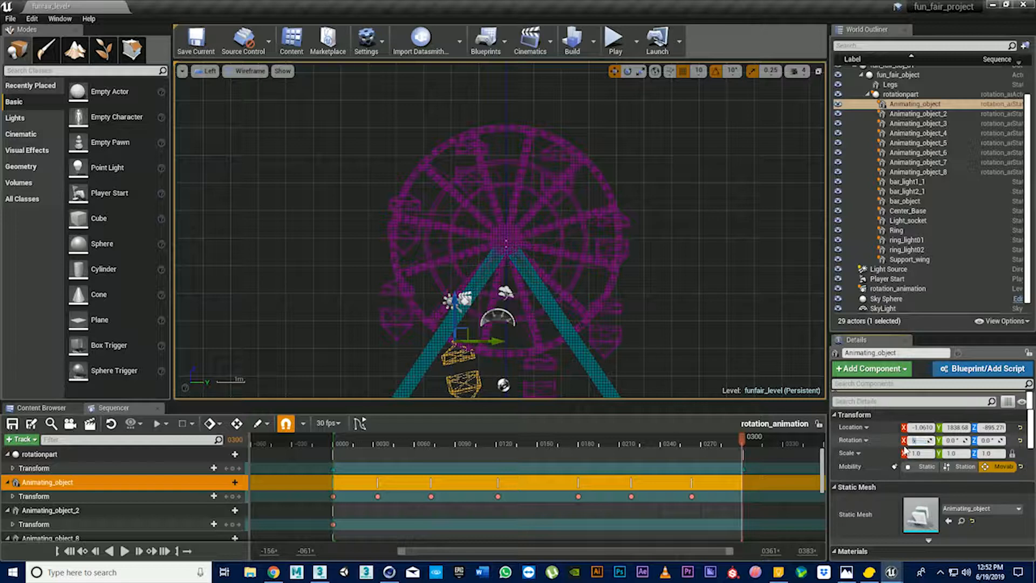
Try a roll of 520° on Animating_object, settle on 510° and set a transform key at frame 300.
text(20)
key(Return)
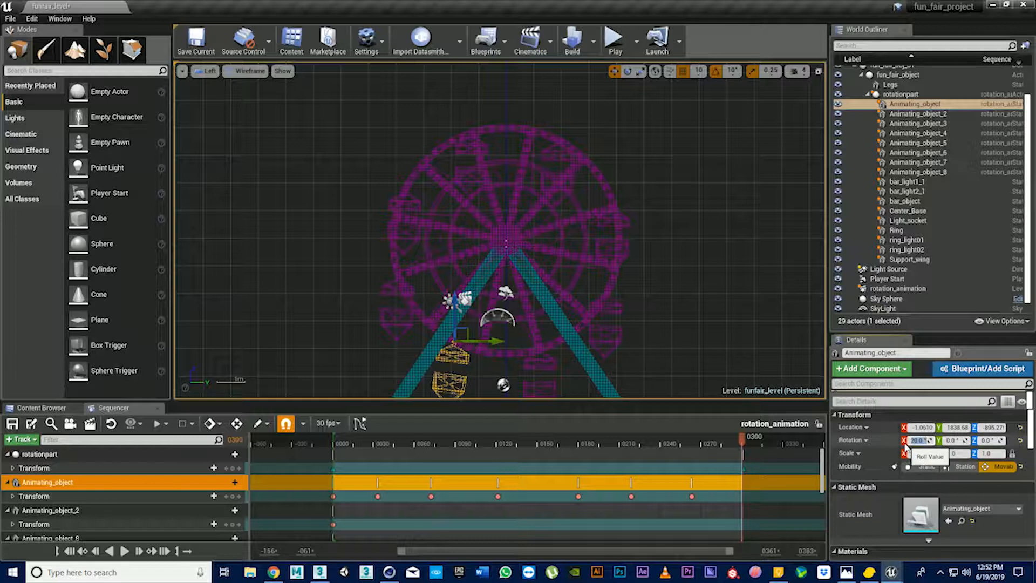
text(10)
key(Return)
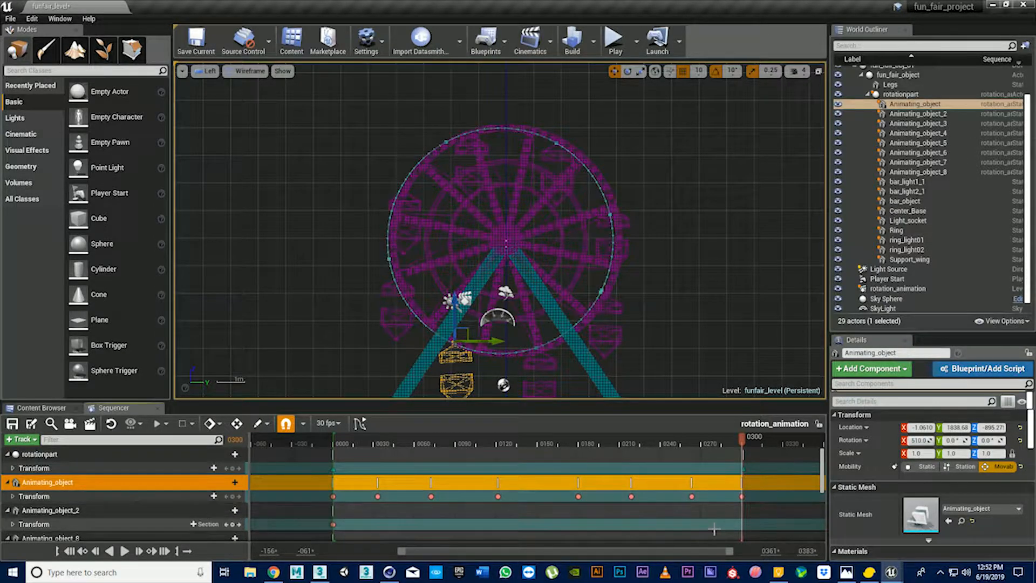
Play the animation from the first frame to check Animating_object's leveling, and scrub back to frame 1.
click(67, 550)
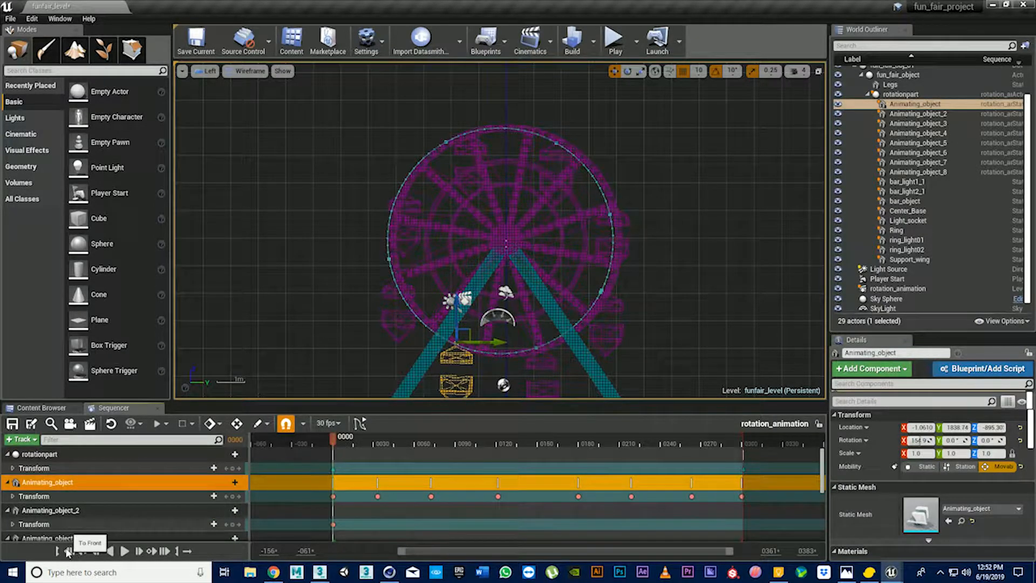
click(124, 551)
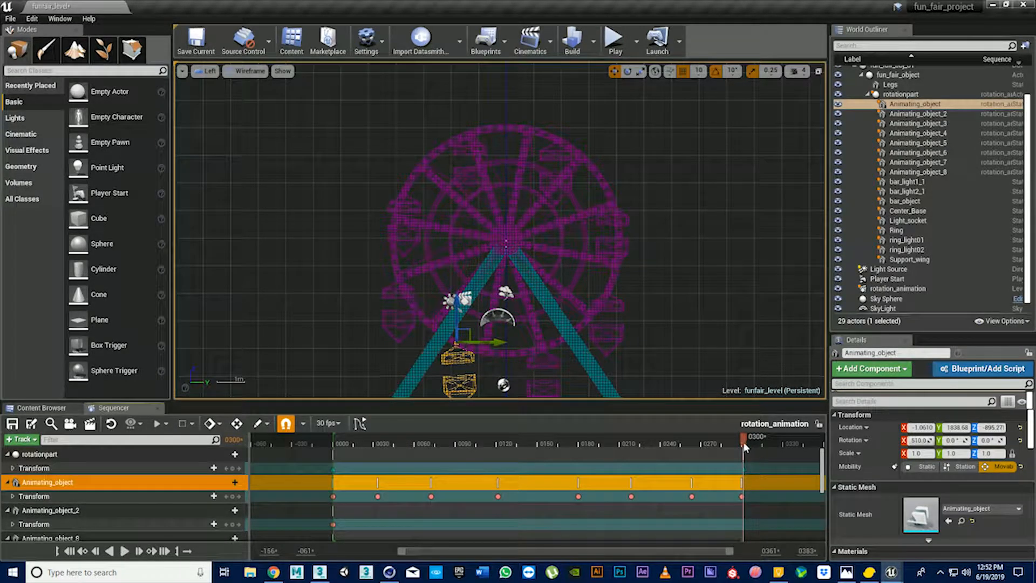
drag(745, 446, 334, 439)
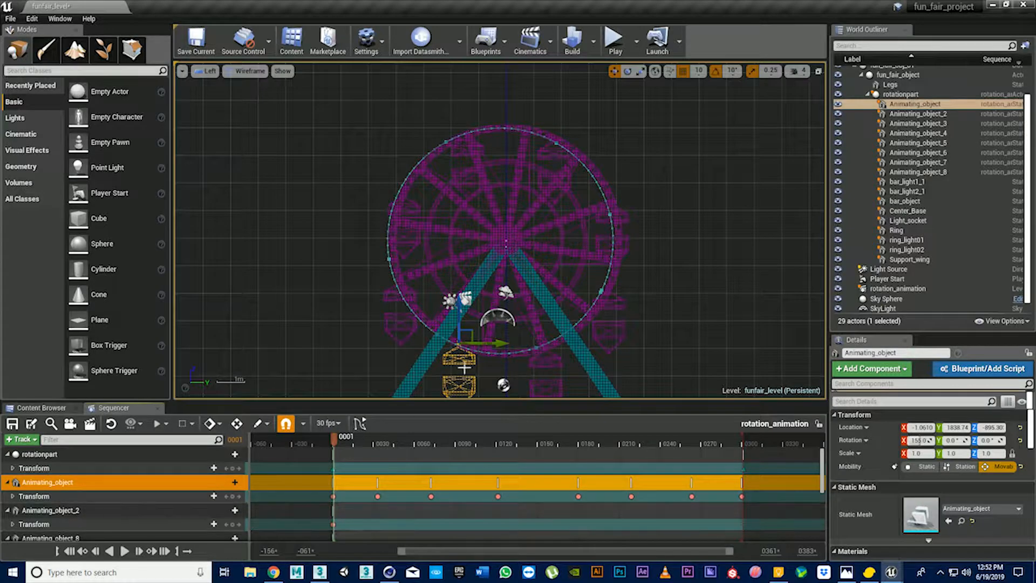
Select Animating_object_2 and move the playhead to Animating_object's transform key at frame 33.
click(57, 511)
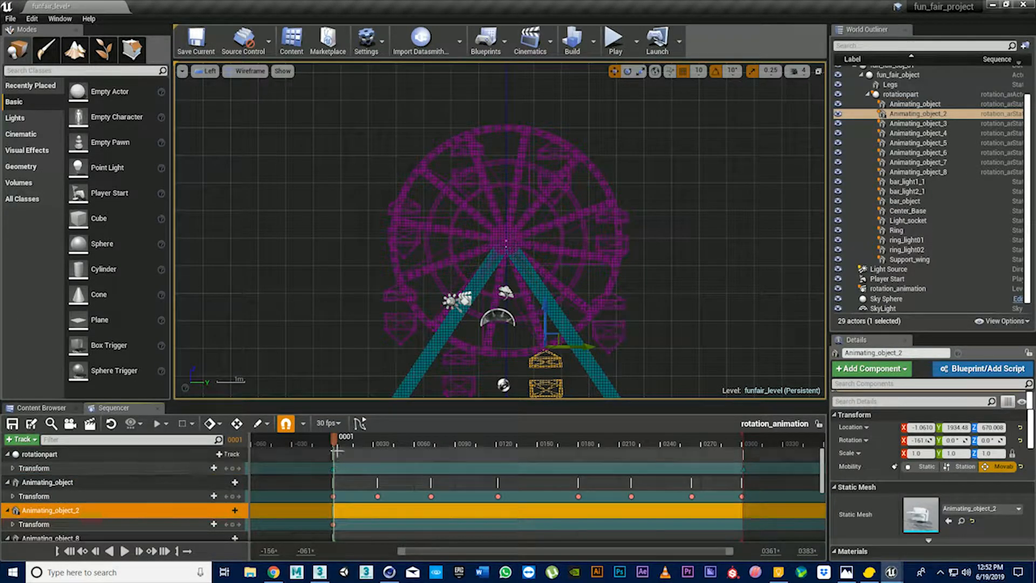
scroll(213, 524, down, 1)
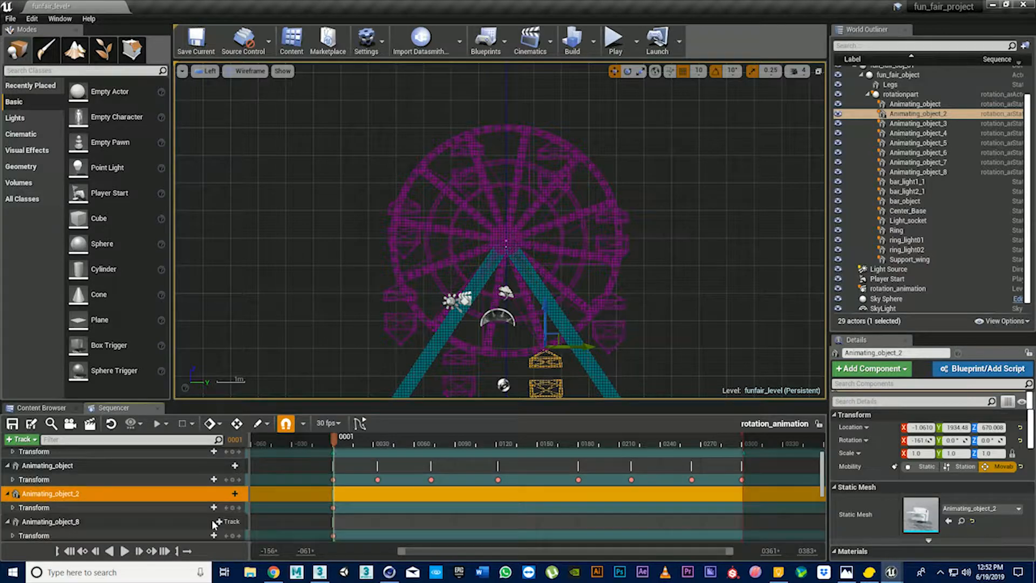
click(238, 479)
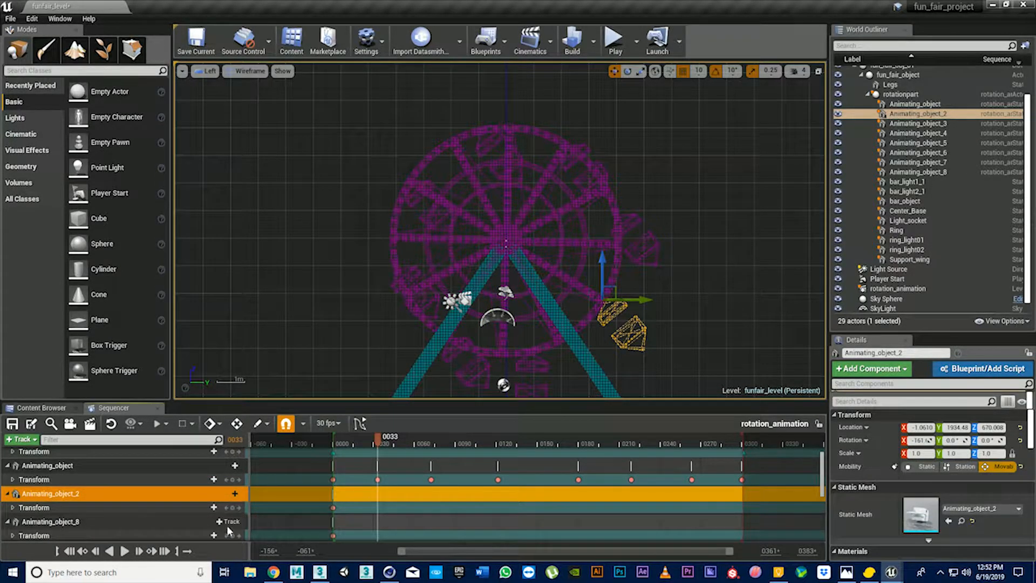
Level Animating_object_2 with a roll of about 237.5° at frame 33 and set a transform key there.
click(225, 507)
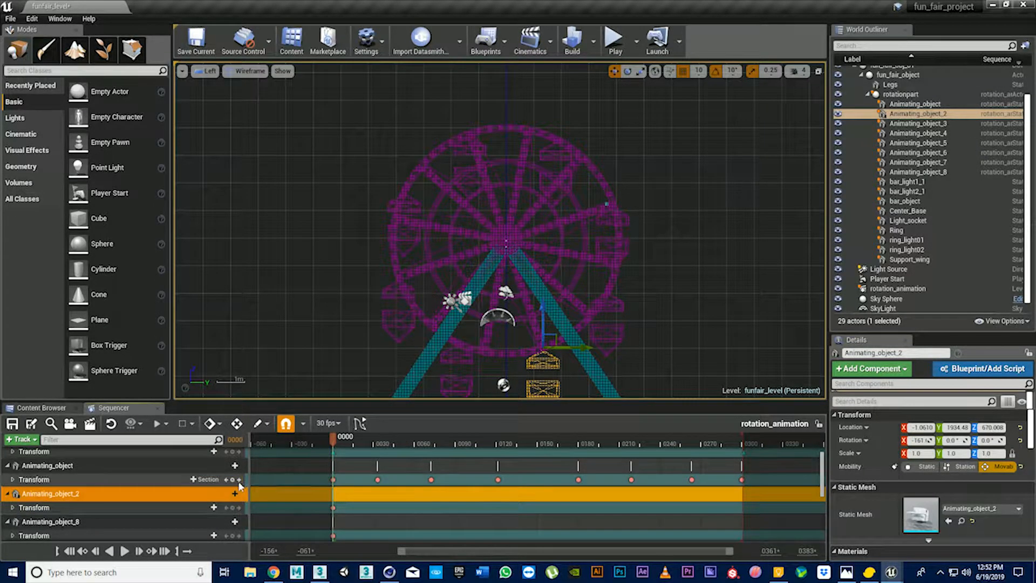
click(239, 508)
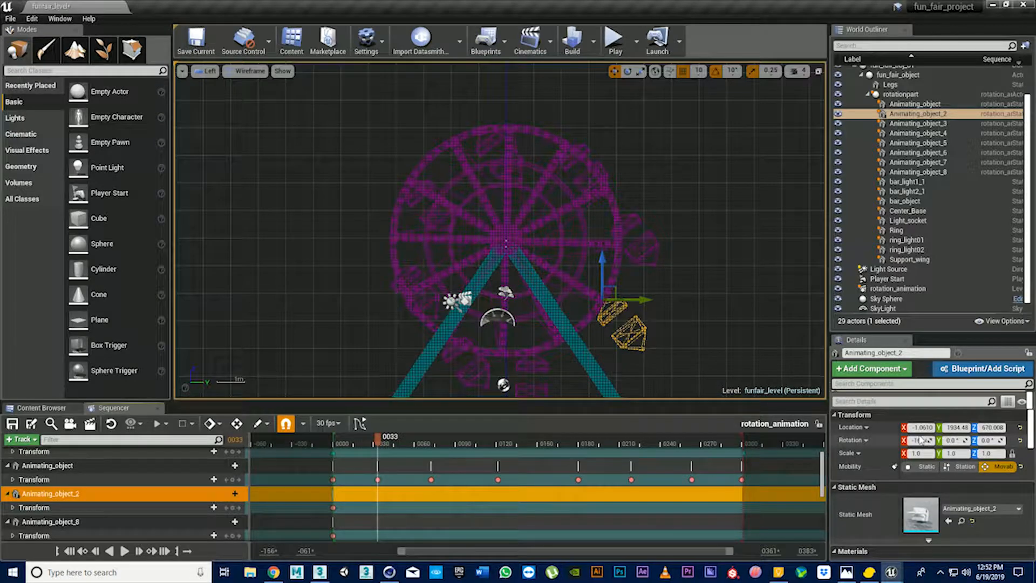
mouse_move(921, 440)
mouse_down()
mouse_move(911, 440)
mouse_move(923, 441)
mouse_up()
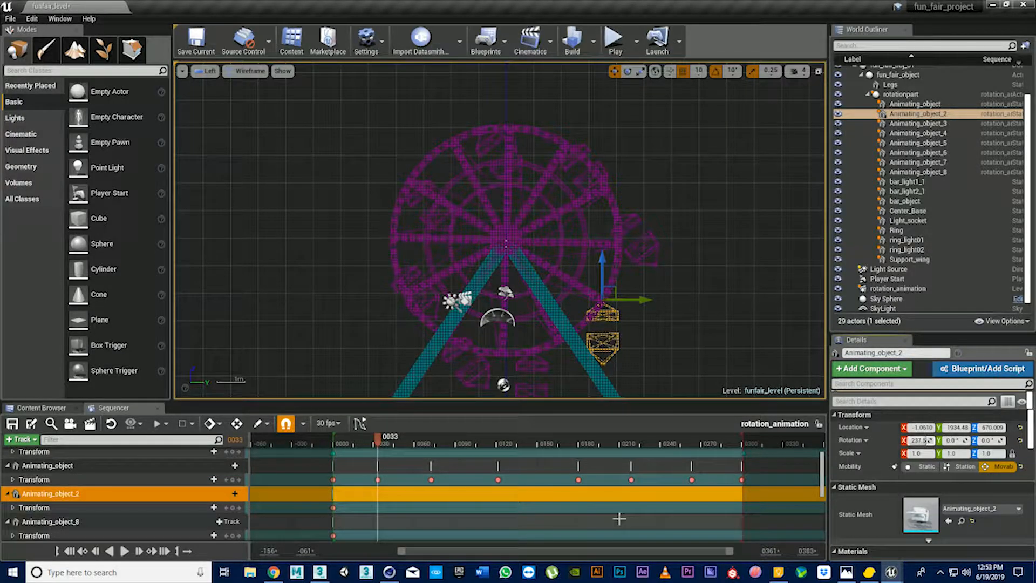
click(233, 510)
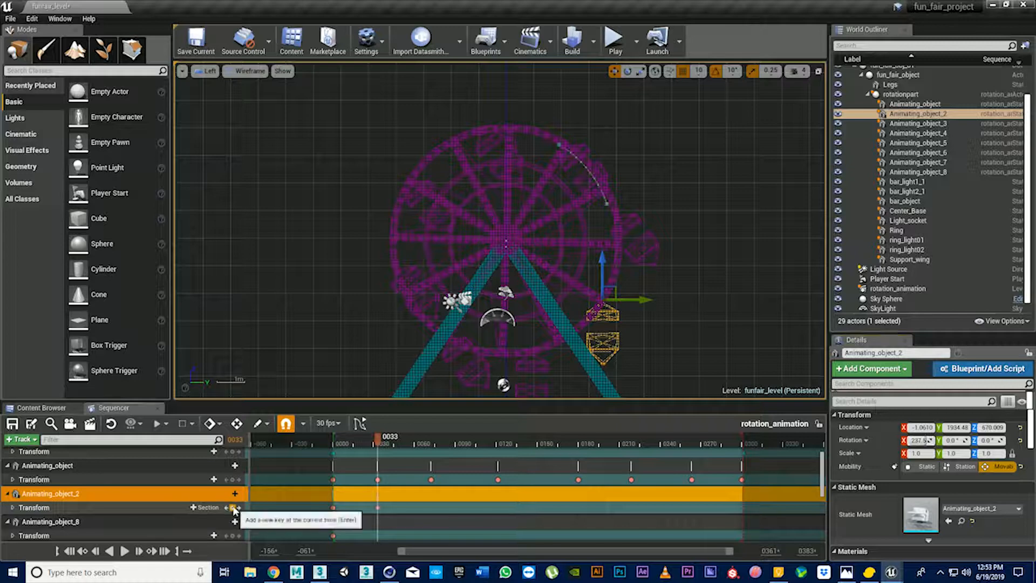
Key Animating_object_2's transform with a roll of about 281° at frame 72 and about 342° at frame 121.
click(239, 480)
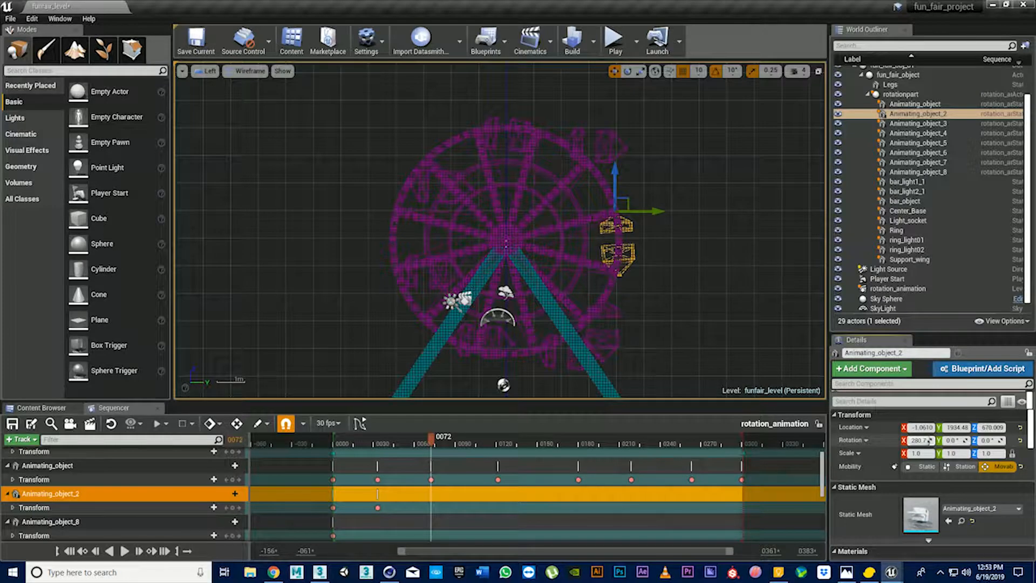
click(232, 507)
click(239, 480)
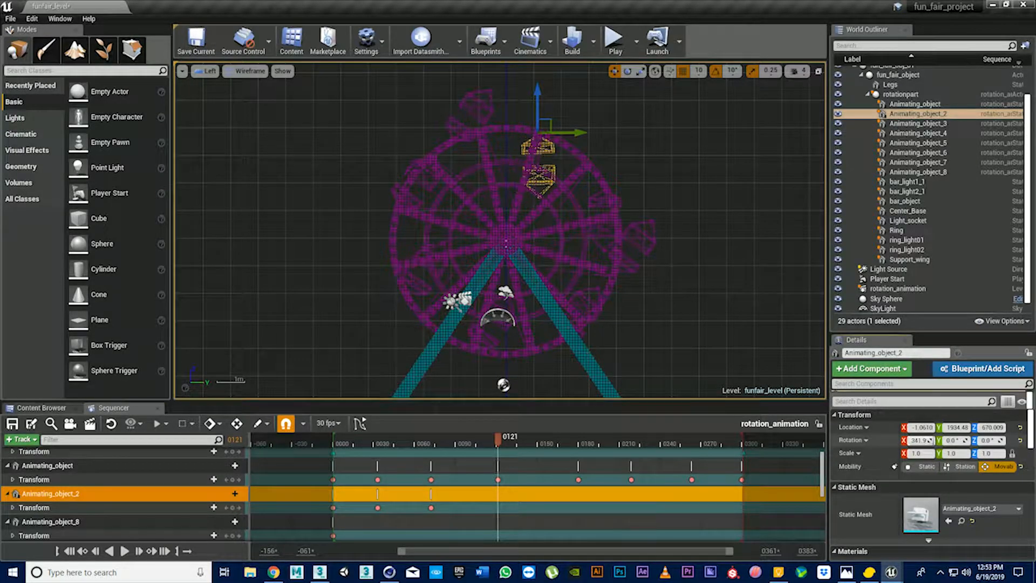
click(232, 507)
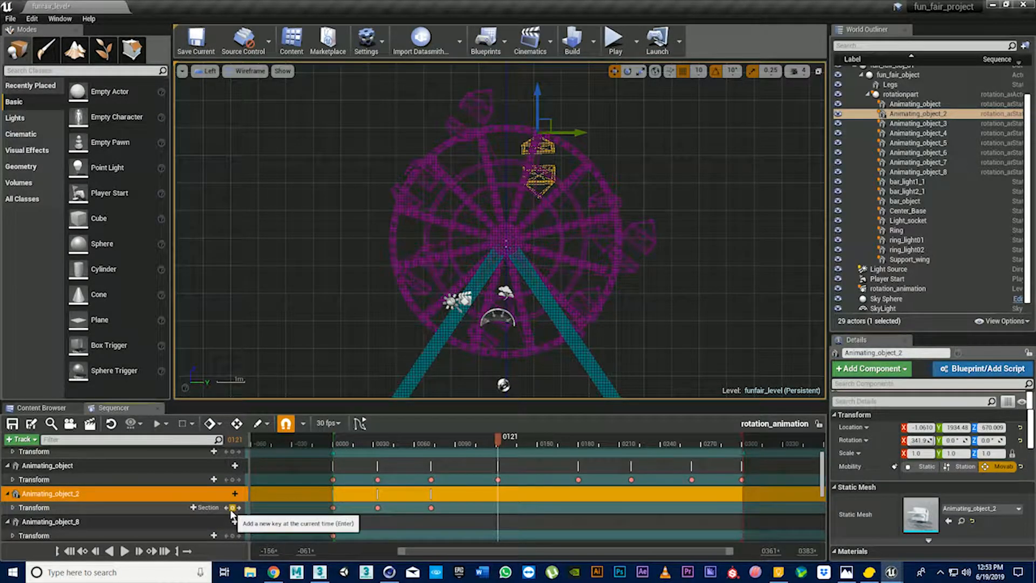
Level Animating_object_2 at frames 180 and 219, using a roll of 460° at frame 219, and set transform keys.
click(238, 479)
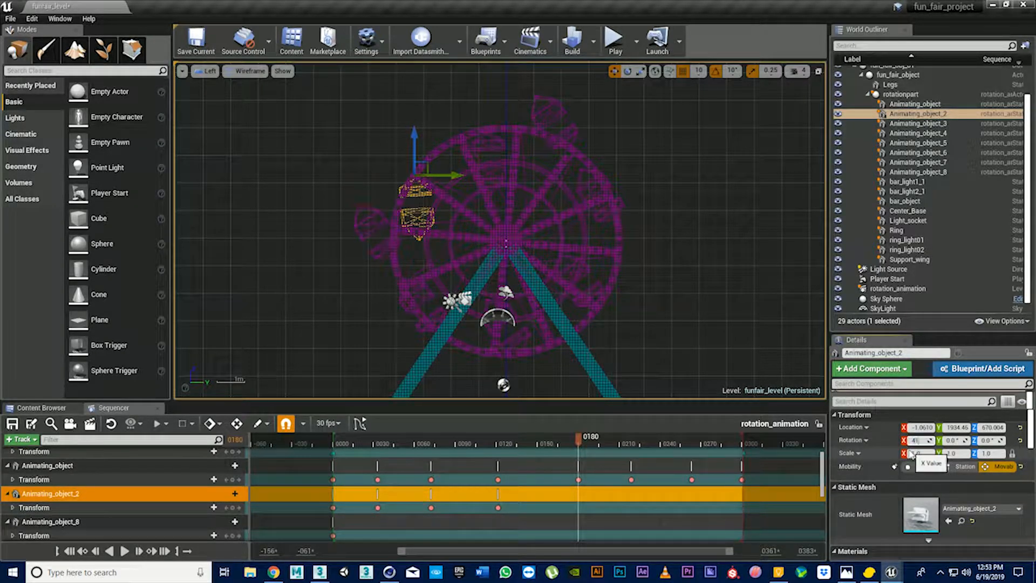
click(233, 508)
drag(579, 443, 632, 447)
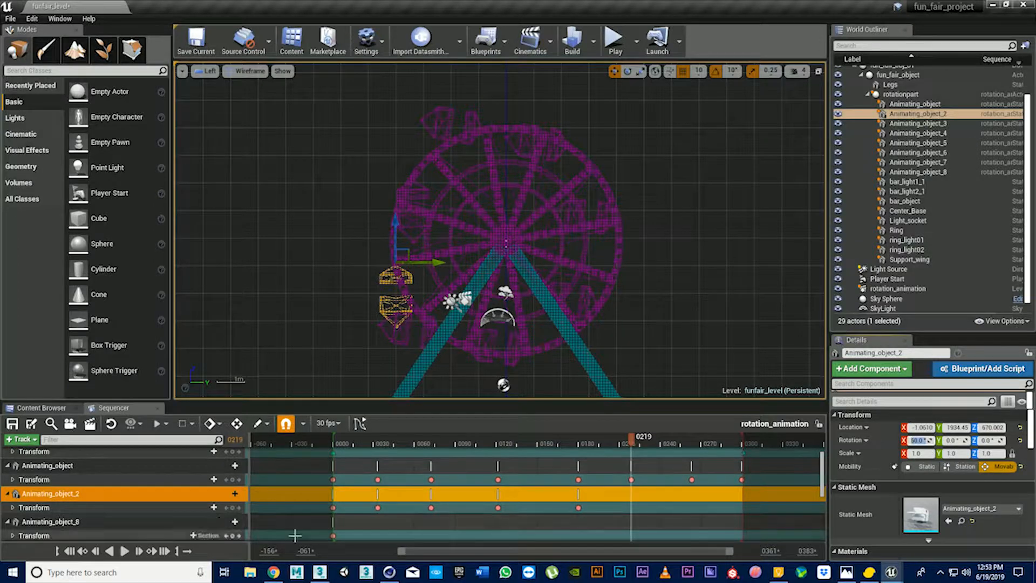
click(233, 509)
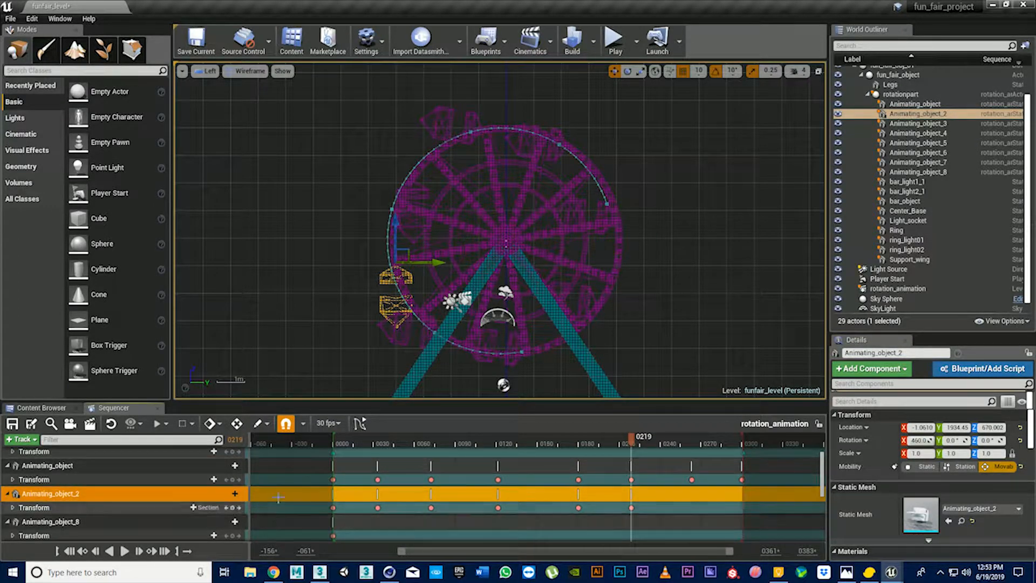
Key Animating_object_2's roll at 515° on frame 263, and on frame 300 try 550° before keying 560°.
click(690, 438)
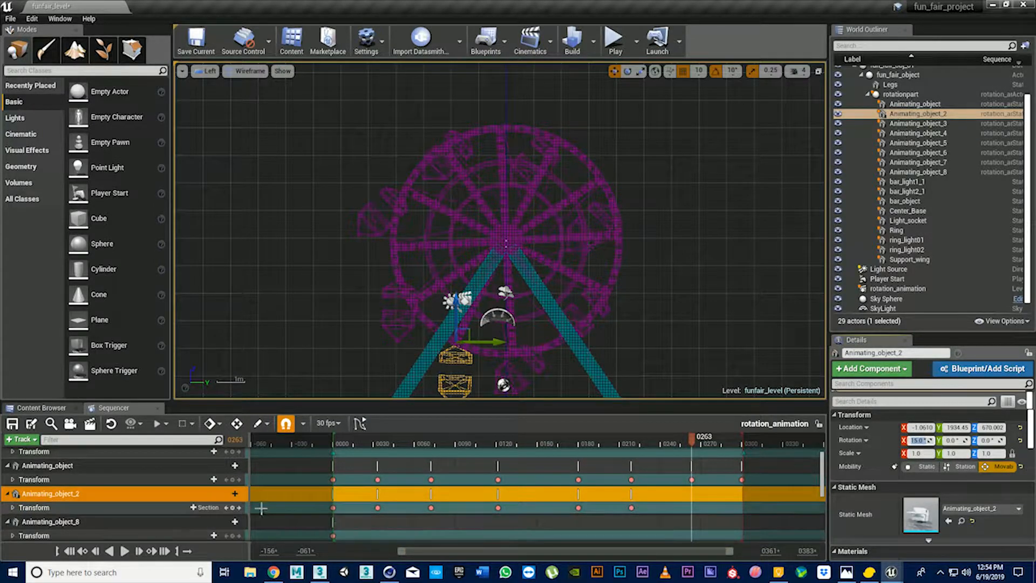
click(232, 507)
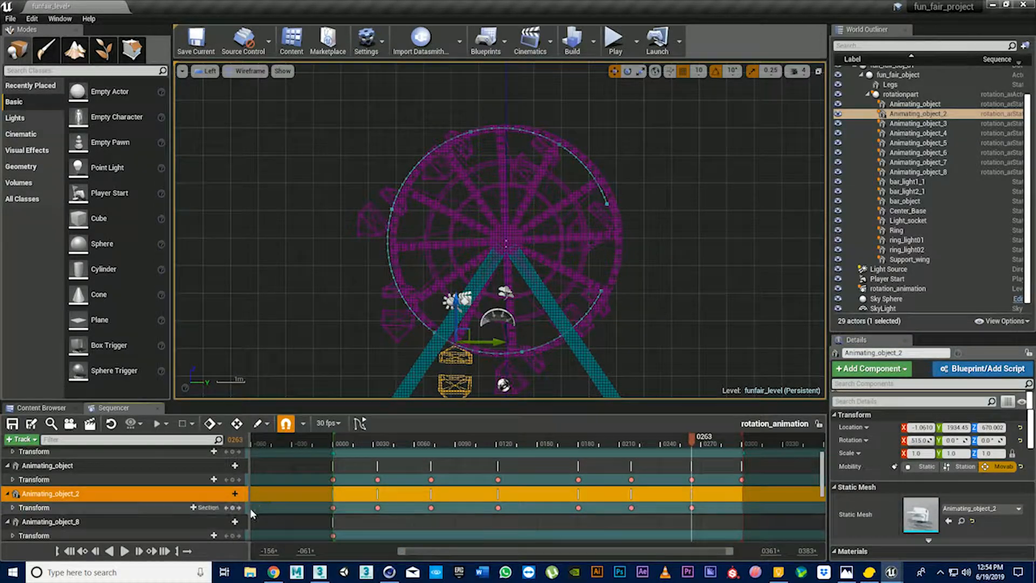
click(239, 479)
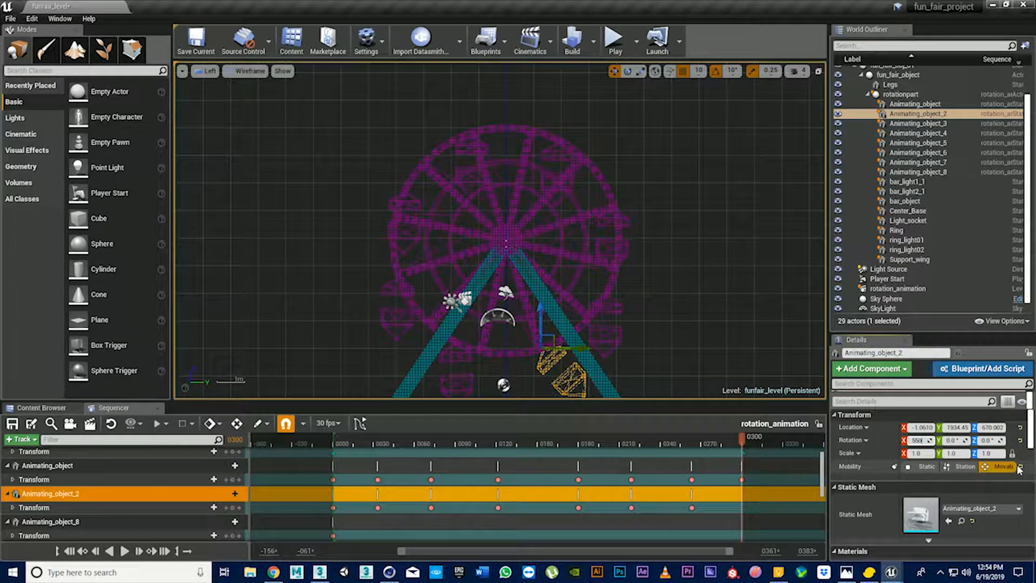
key(Return)
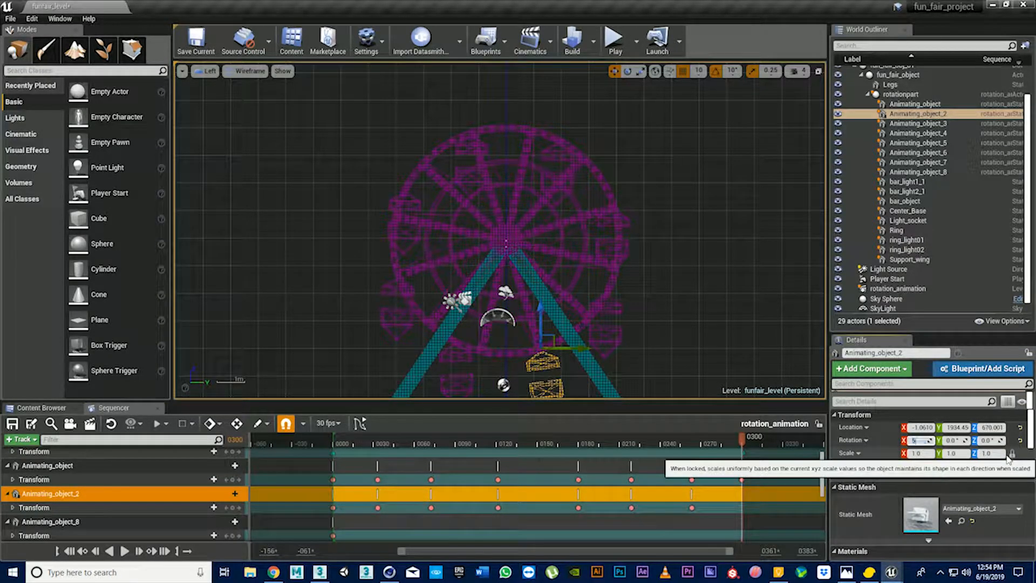
key(Return)
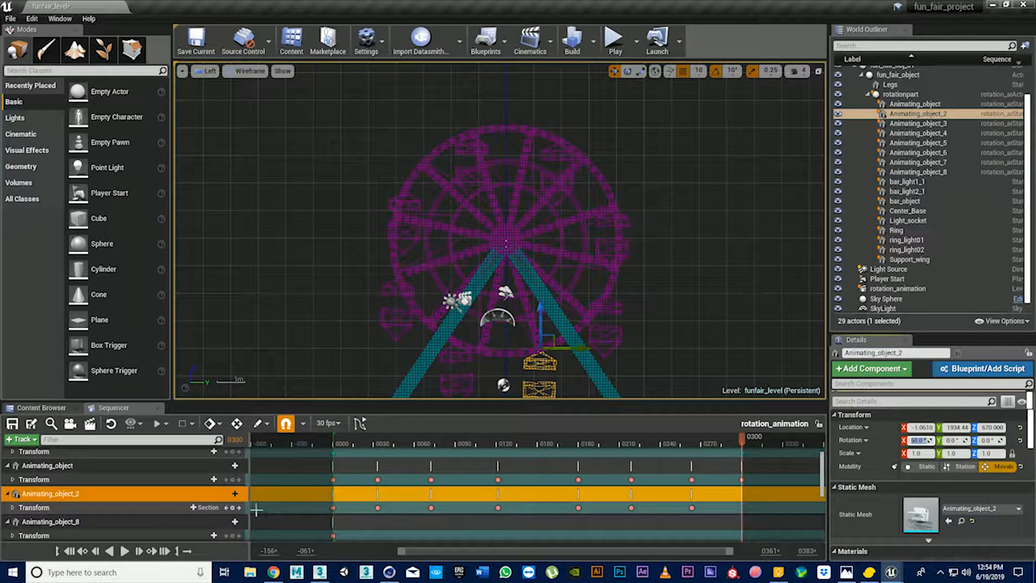
click(233, 507)
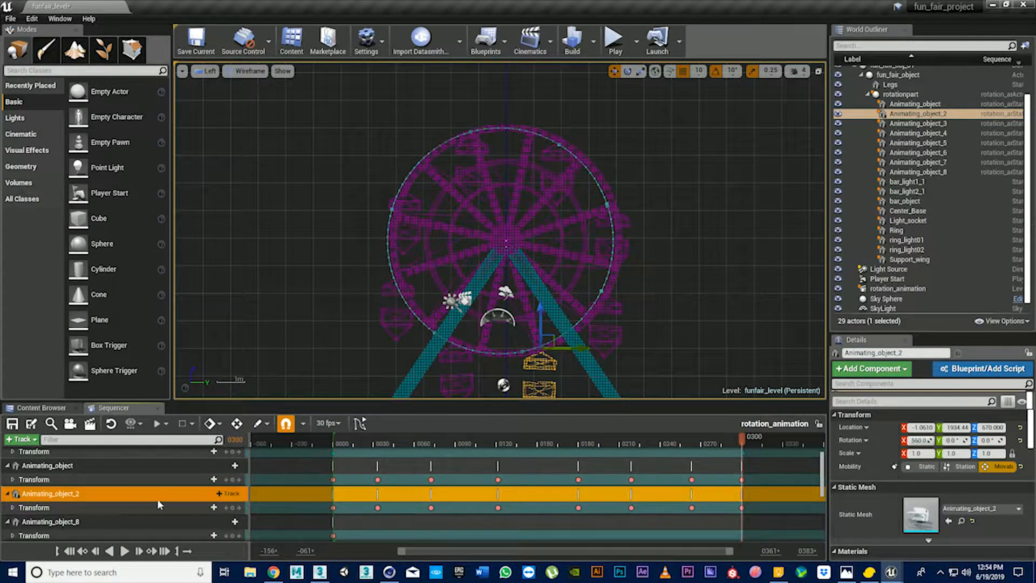
Return the playhead to frame 0 and try a different starting roll on Animating_object_2.
scroll(124, 501, down, 2)
drag(740, 438, 340, 440)
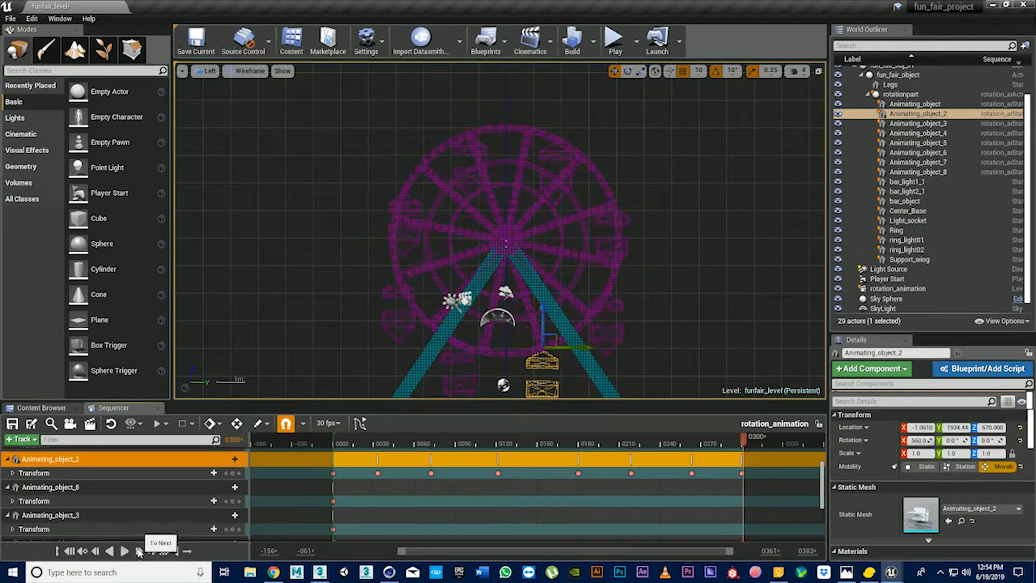
click(72, 552)
click(72, 553)
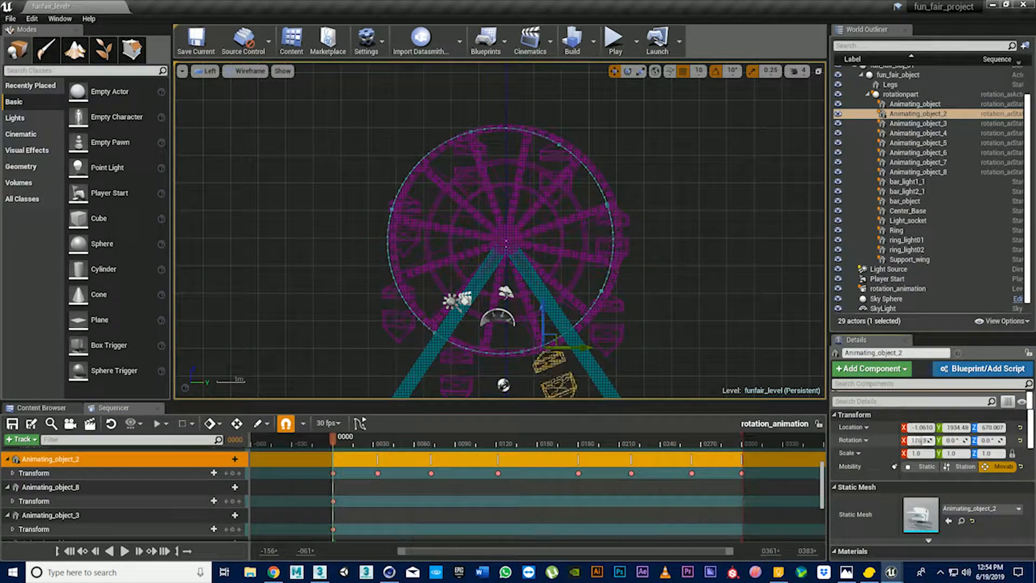
drag(924, 441, 925, 440)
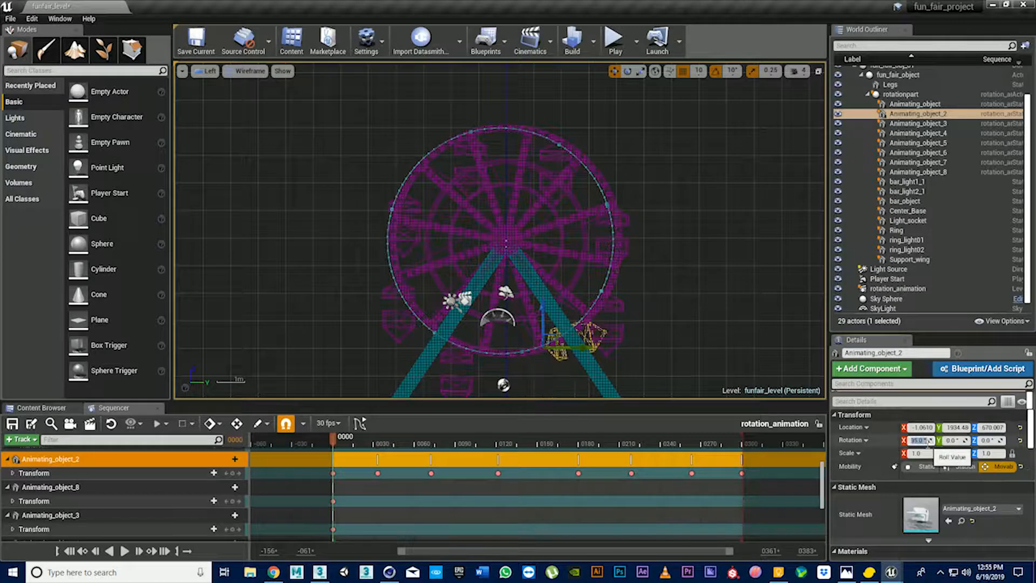
Undo the trial starting roll and all of Animating_object_2's keys set after frame 33.
key(ctrl+z)
mouse_move(333, 443)
mouse_down()
mouse_move(391, 447)
mouse_move(333, 447)
mouse_up()
key(ctrl+z)
key(ctrl+z)
key(ctrl+z)
key(ctrl+z)
key(ctrl+z)
key(ctrl+z)
key(ctrl+z)
key(ctrl+z)
key(ctrl+z)
key(ctrl+z)
key(ctrl+z)
key(ctrl+z)
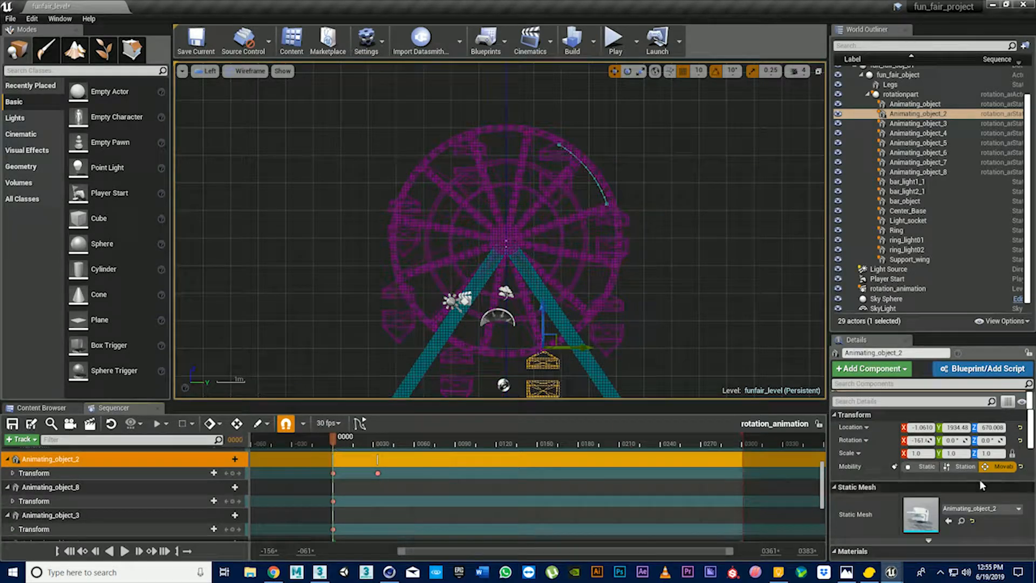
Level Animating_object_2 and key its transform at about frame 80 and, with a roll of about 360°, at frame 135.
drag(911, 440, 933, 441)
drag(334, 436, 517, 435)
click(232, 473)
drag(918, 441, 955, 441)
key(s)
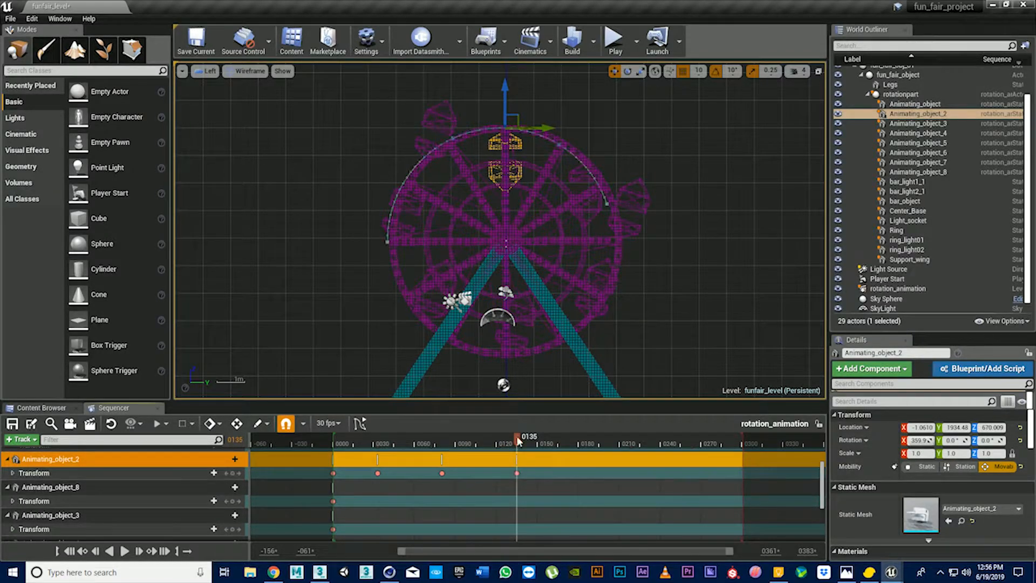
Set Animating_object_2's roll to 450° at about frame 209 and add a transform key.
drag(517, 436, 721, 446)
text(450)
click(233, 472)
Try leveling Animating_object_2 at frame 284, key a roll of 540° at the animation's end instead, and play it back.
click(918, 440)
text(52)
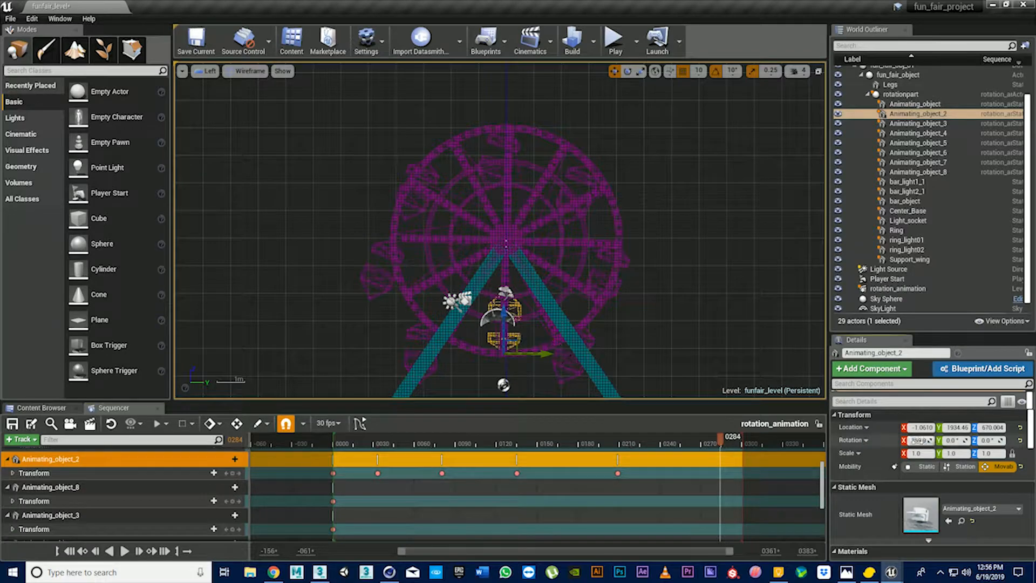
key(Return)
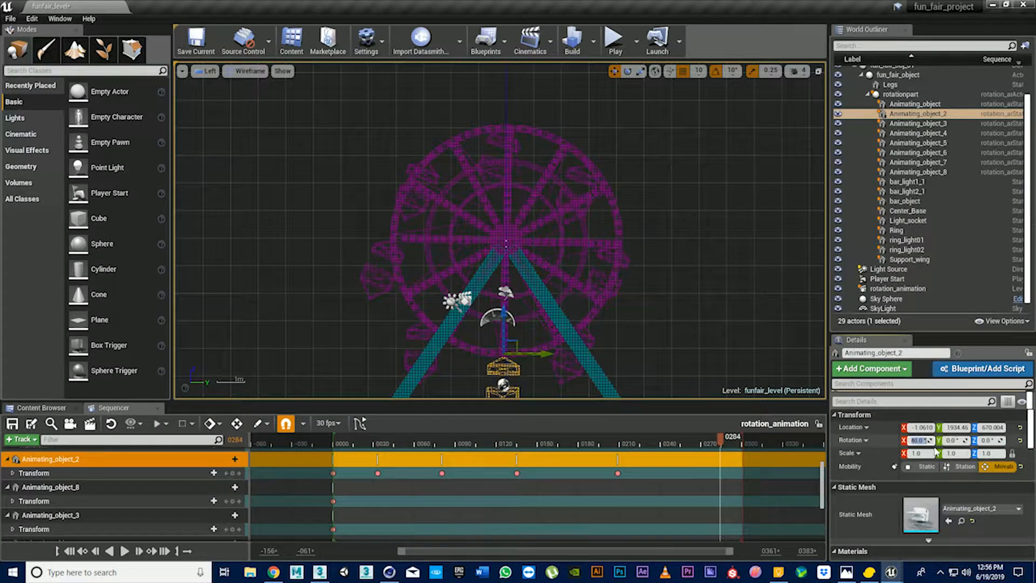
drag(720, 473, 524, 449)
click(915, 441)
text(540)
key(Return)
click(124, 550)
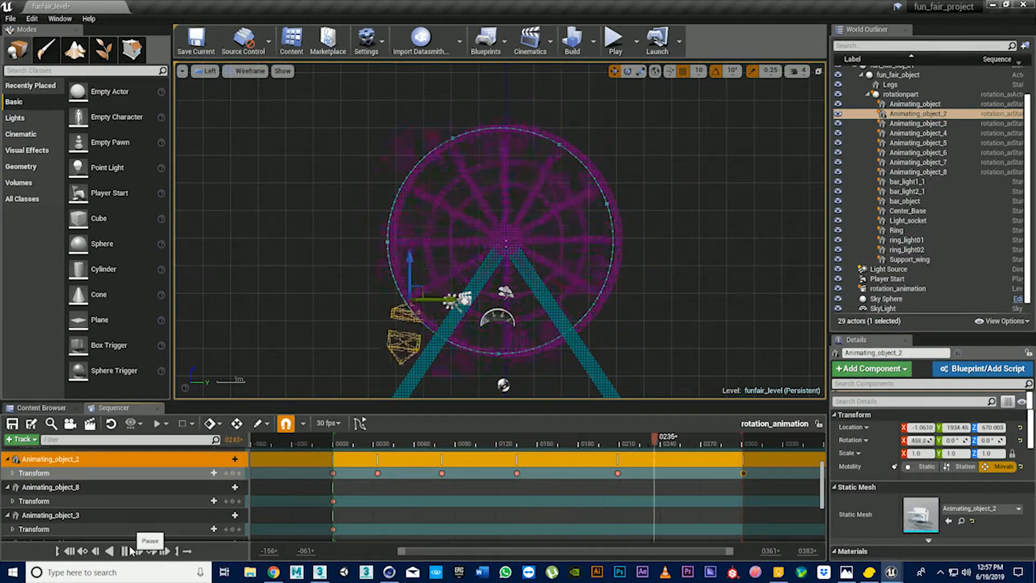
Select Animating_object_8, level its roll at frame 84 and set a transform key.
click(328, 488)
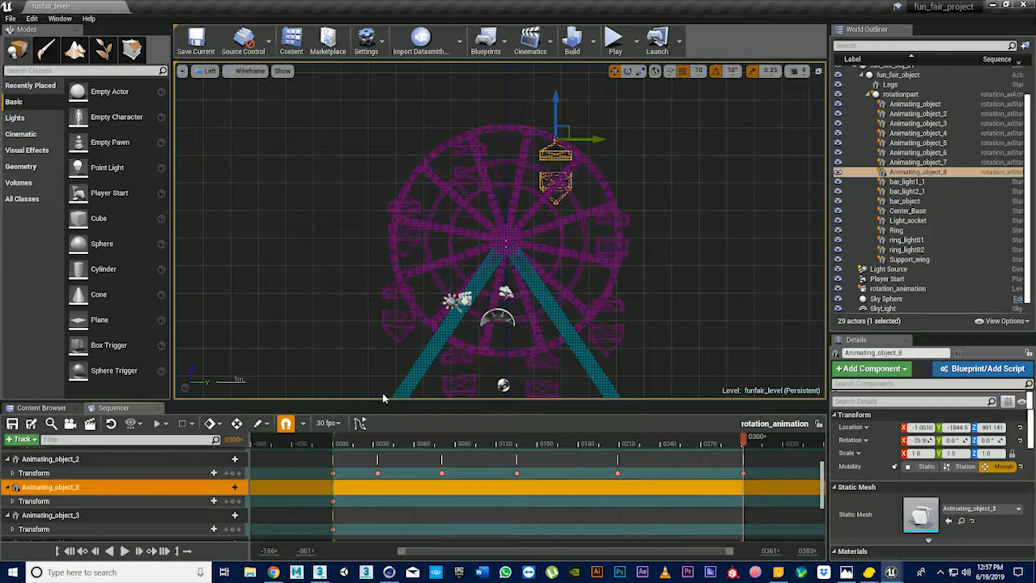
drag(738, 442, 447, 454)
key(Up)
click(1019, 440)
drag(912, 441, 949, 440)
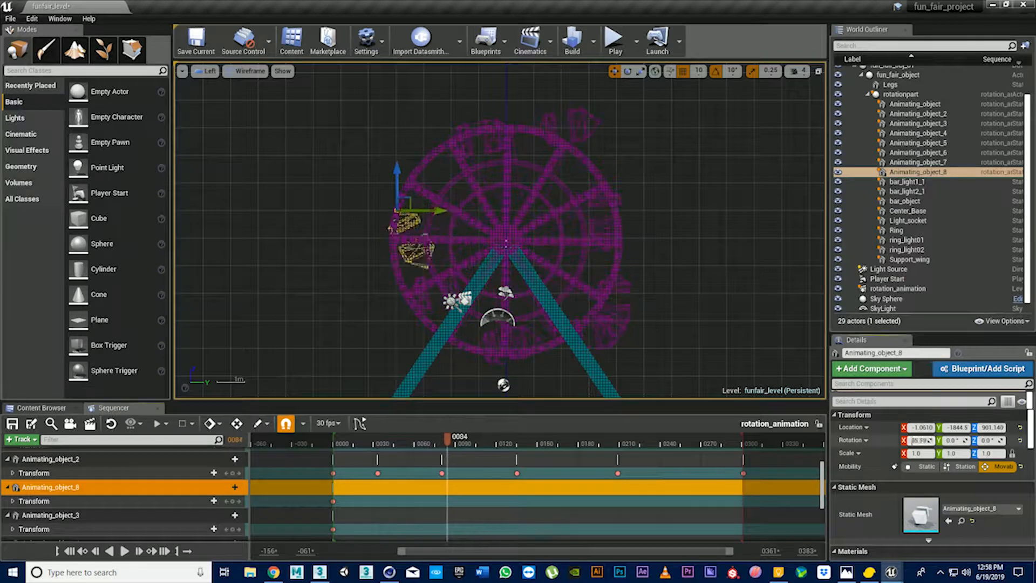
click(232, 501)
Level Animating_object_8 and key its transform at about frame 172 and, with a roll of about 270°, at about frame 248.
drag(447, 444, 566, 448)
drag(911, 441, 922, 440)
click(232, 501)
drag(567, 444, 671, 453)
drag(913, 440, 929, 440)
click(232, 500)
Key Animating_object_8 at frame 301 with a roll of about 331° and play the animation to check it.
drag(710, 438, 745, 442)
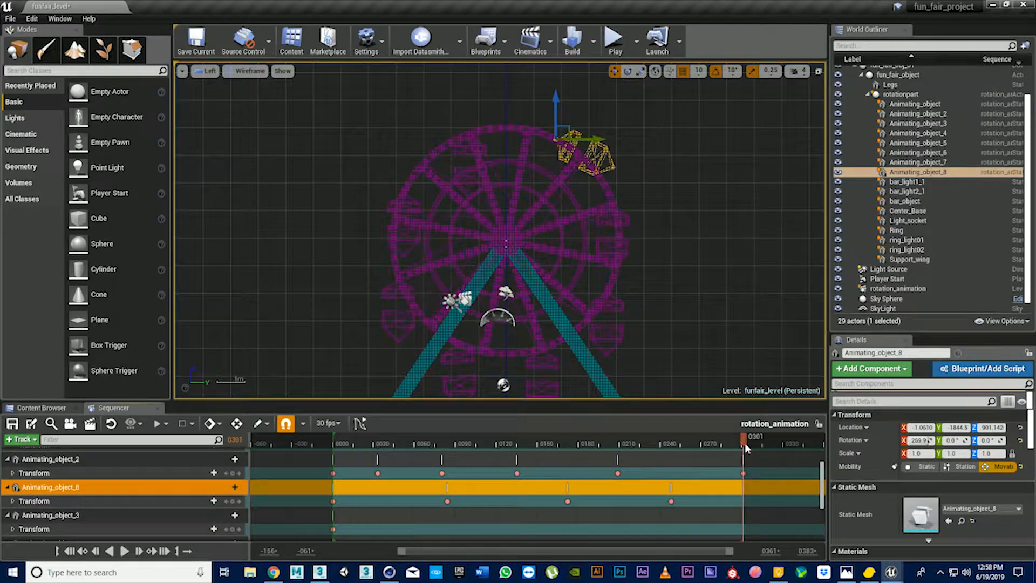
drag(913, 440, 929, 440)
click(232, 501)
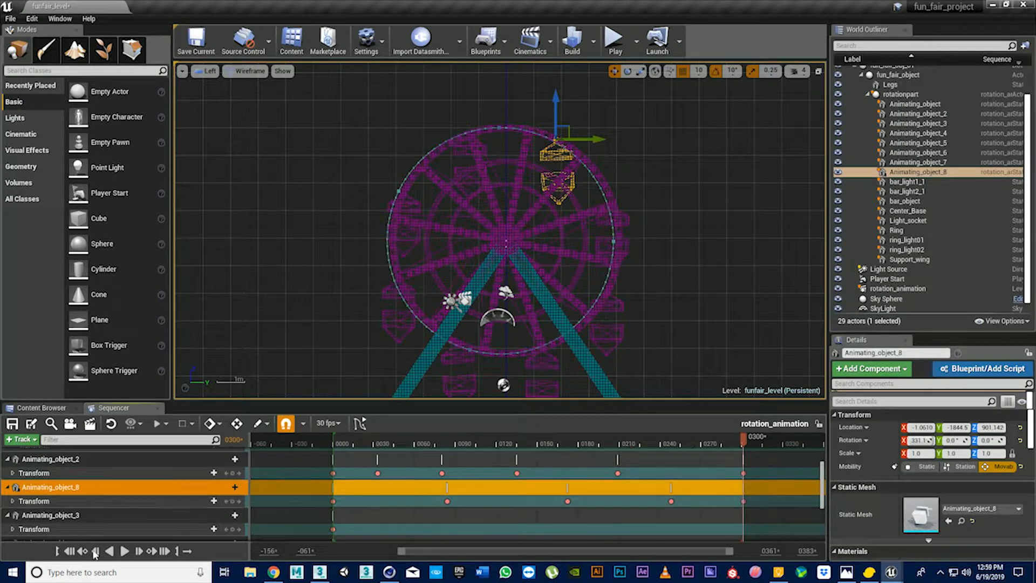
click(124, 550)
Select Animating_object_3 and adjust its roll to about 241° at frame 0.
click(205, 515)
scroll(261, 515, down, 2)
click(69, 550)
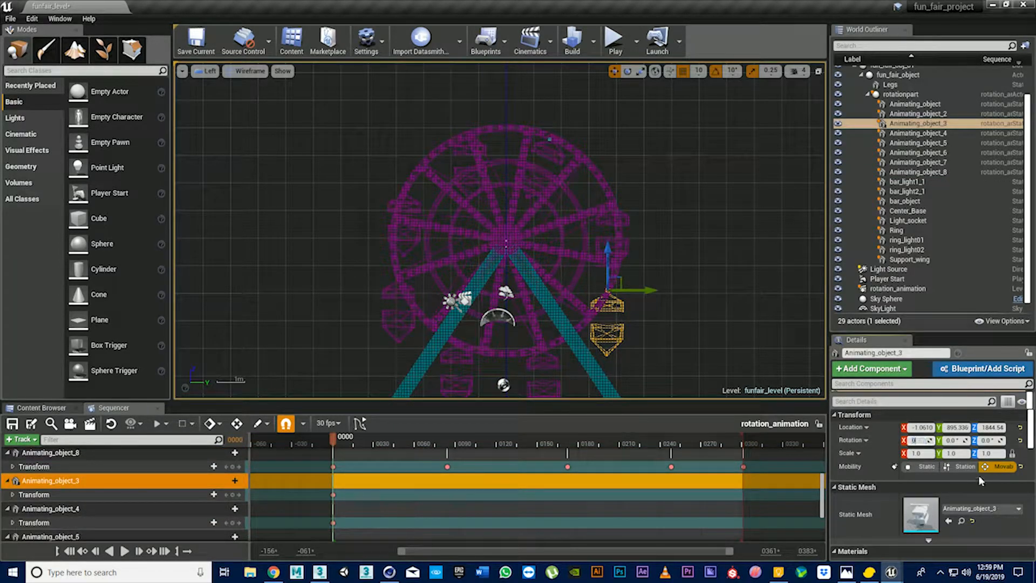
drag(910, 441, 920, 440)
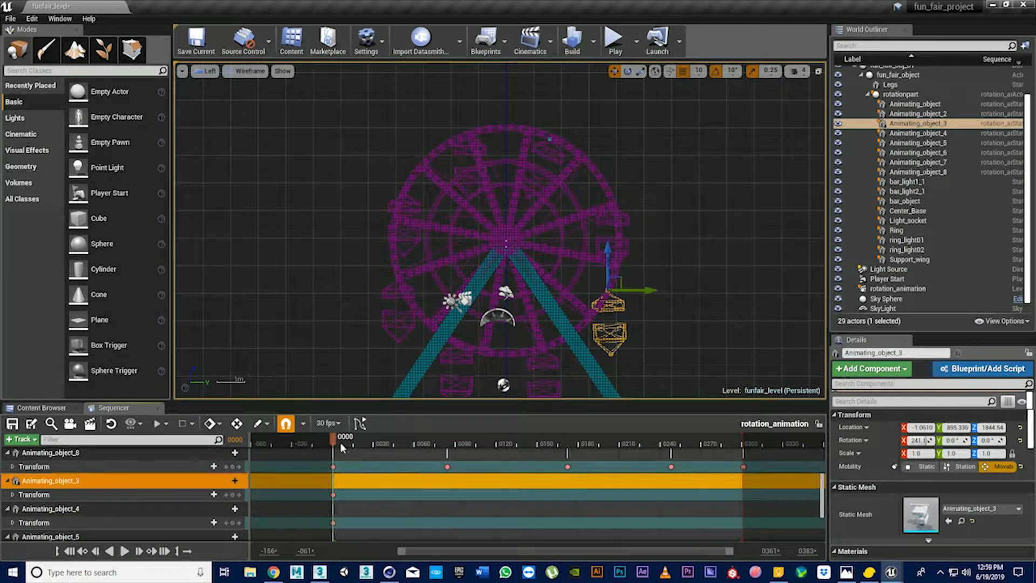
Level Animating_object_3 and key its transform at about frame 32 and, with a roll of about 342°, at frame 83.
drag(336, 439, 376, 457)
drag(916, 440, 929, 440)
drag(376, 442, 446, 444)
drag(917, 440, 929, 440)
click(232, 495)
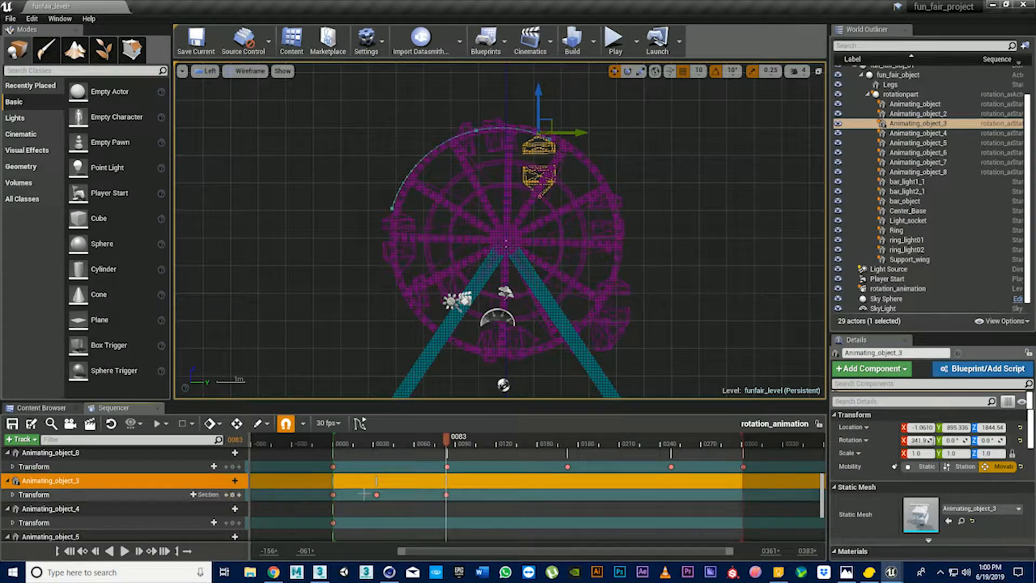
Try several roll values on Animating_object_3 at frame 156 to level the cabin, and set a transform key.
drag(446, 443, 545, 445)
text(40)
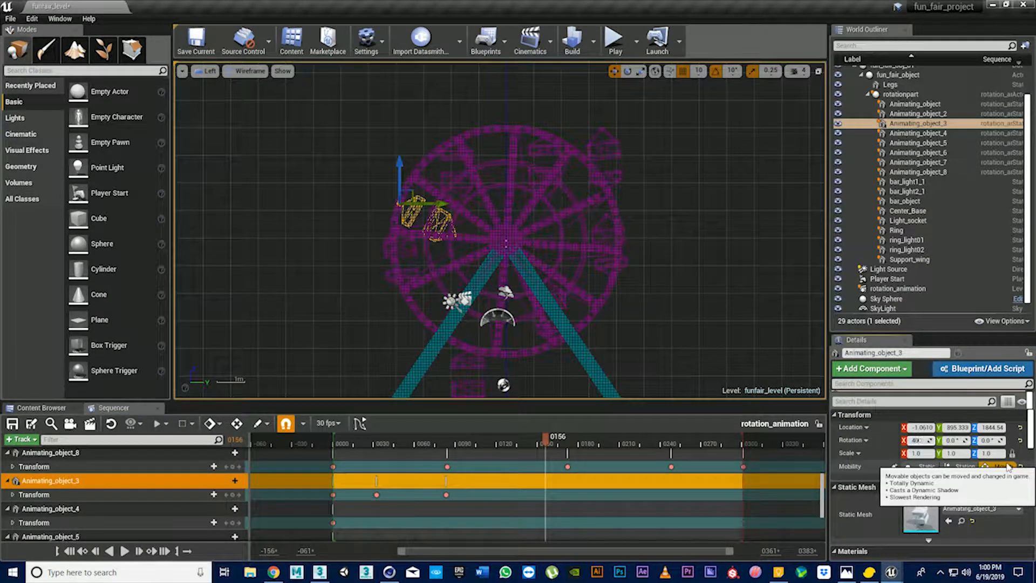
key(Return)
text(130)
key(Return)
text(80)
key(Return)
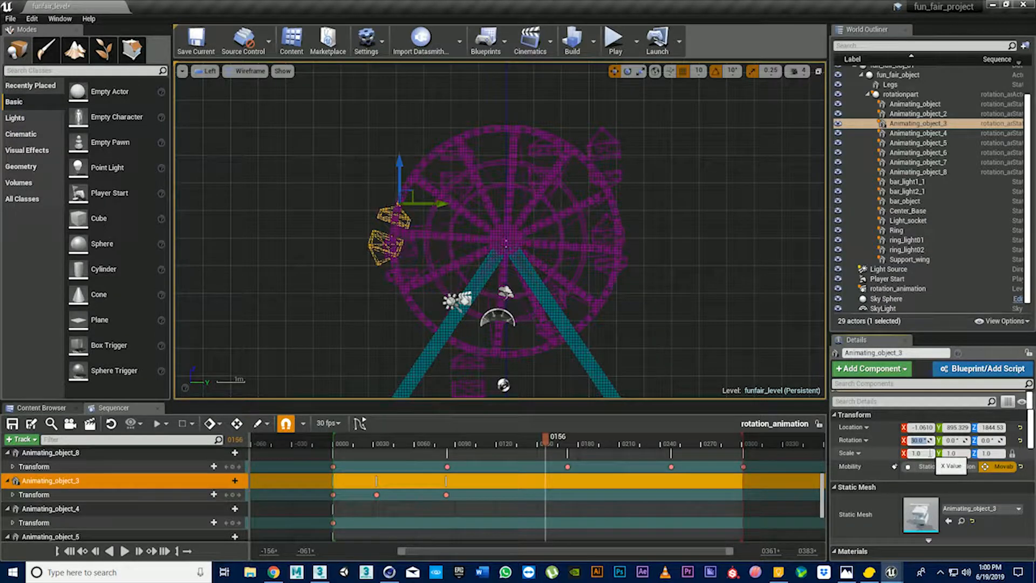
click(232, 494)
Level Animating_object_3 by adjusting its roll at frame 225 and key its transform there.
drag(545, 443, 640, 446)
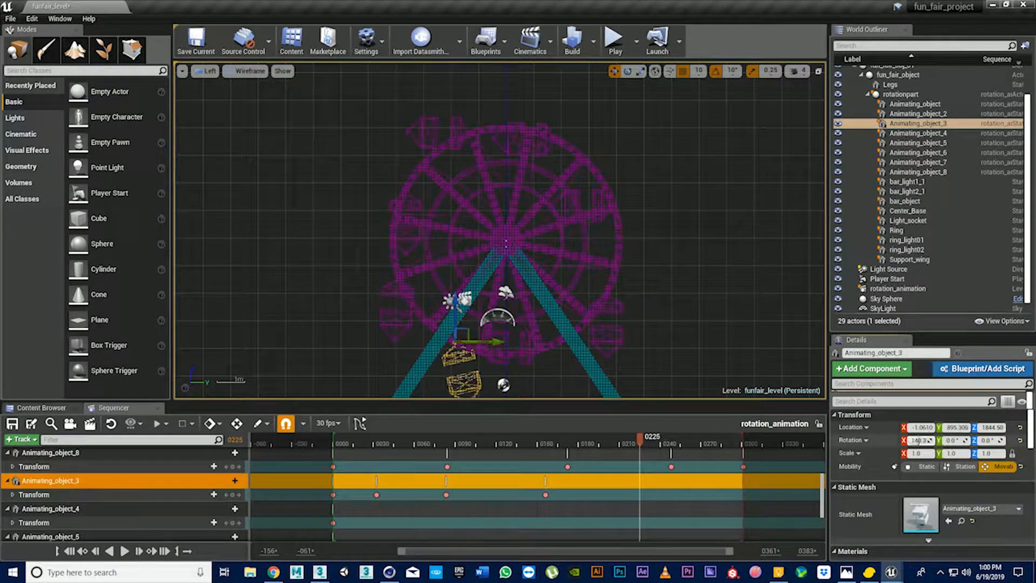
drag(918, 440, 945, 465)
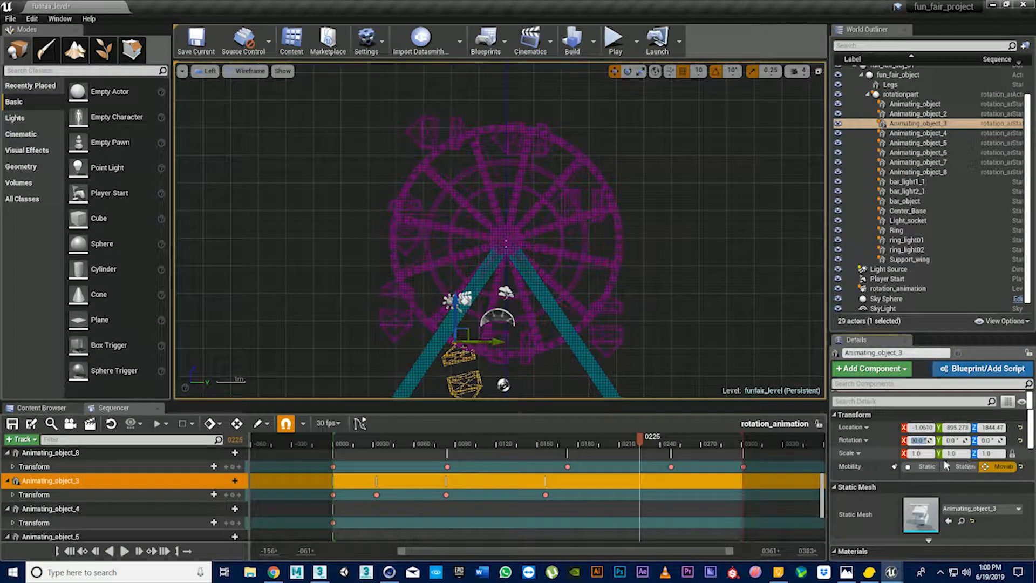
text(90)
key(Return)
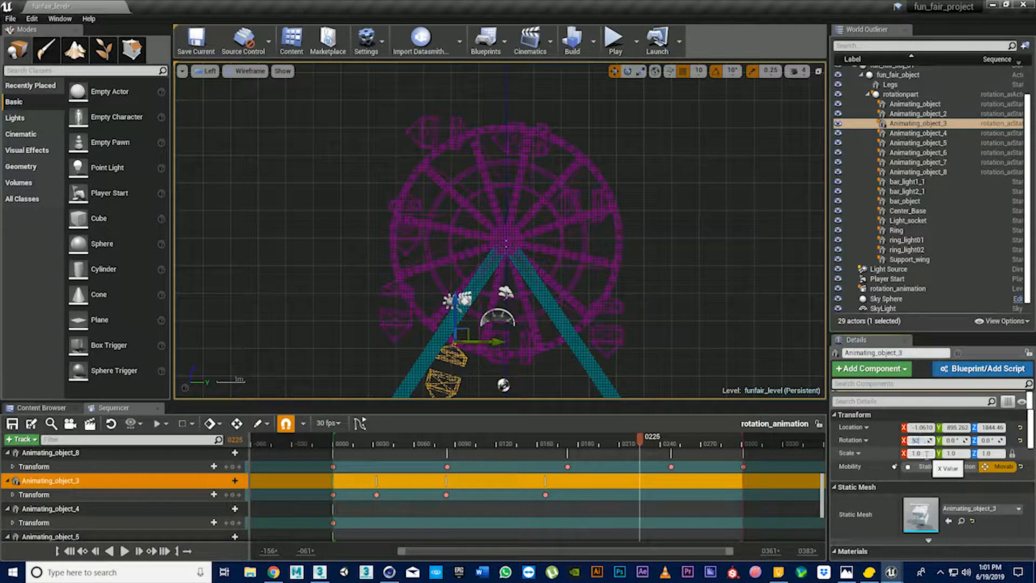
click(232, 494)
Try several roll values to level Animating_object_3 at about frame 300, key its transform, and play the animation to check it.
drag(643, 438, 742, 441)
click(922, 440)
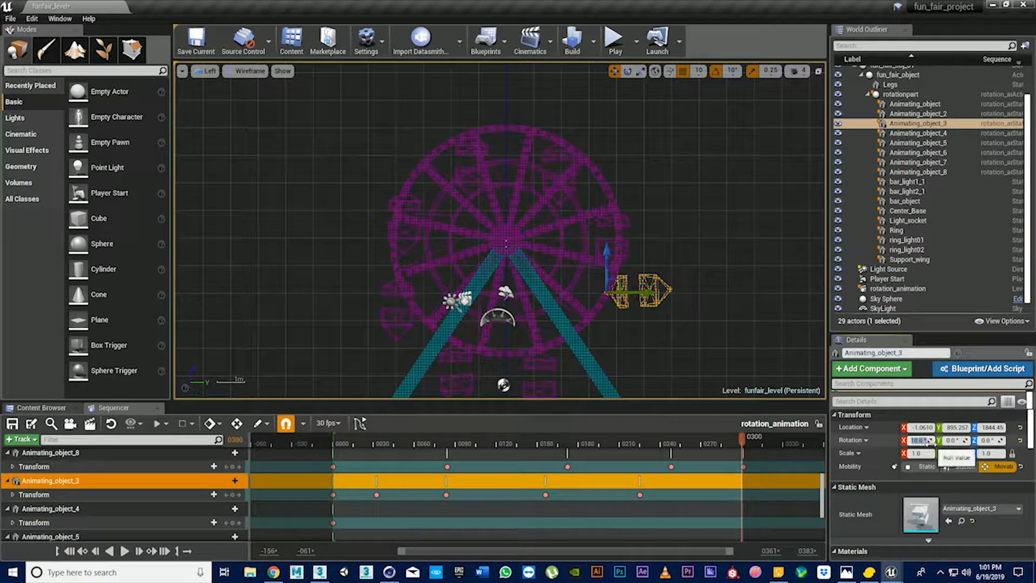
text(70)
key(Return)
text(100)
key(Return)
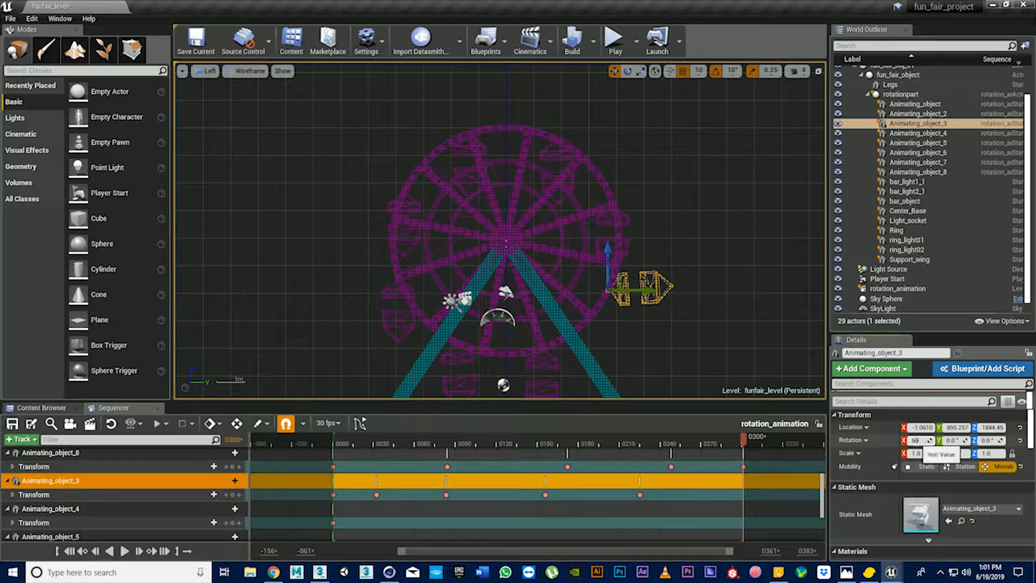
click(124, 550)
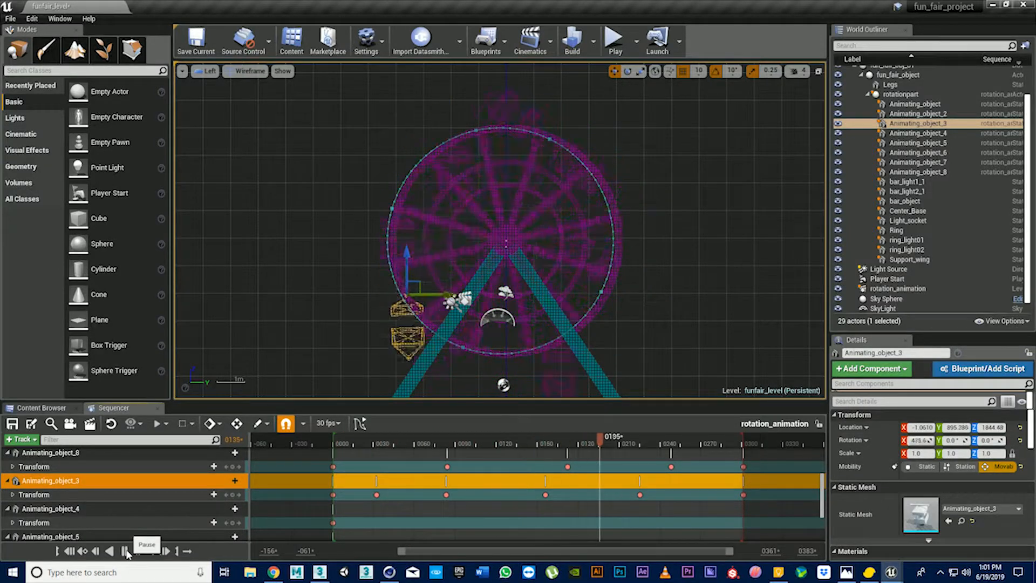
Select Animating_object_4 and adjust its roll at frame 0 to level the cabin.
click(87, 508)
click(70, 551)
click(919, 440)
text(70)
key(Return)
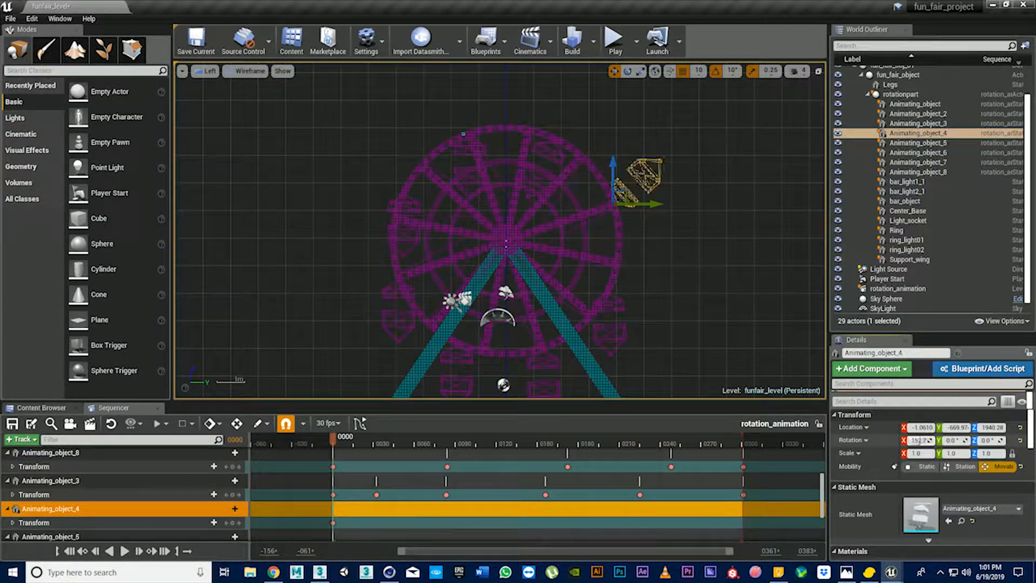
Level Animating_object_4 and key its transform at about frame 61 and, with a roll of about 450°, at frame 135.
click(406, 445)
drag(408, 451, 416, 451)
drag(918, 440, 924, 441)
drag(415, 446, 516, 446)
drag(919, 440, 926, 440)
click(232, 522)
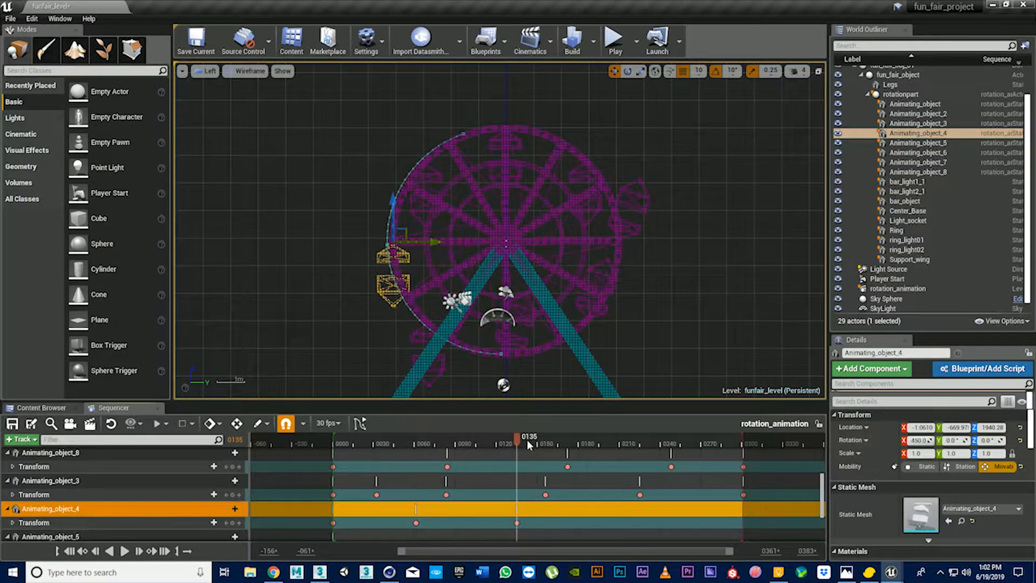
Level Animating_object_4 by adjusting its roll at about frame 204 and key its transform.
drag(522, 444, 743, 434)
click(919, 439)
text(50)
key(Return)
click(232, 522)
Adjust the roll of Animating_object_4 at frame 301 to level the cabin and key its transform.
mouse_move(919, 440)
mouse_down()
mouse_move(904, 440)
mouse_move(922, 441)
mouse_up()
text(640)
key(Return)
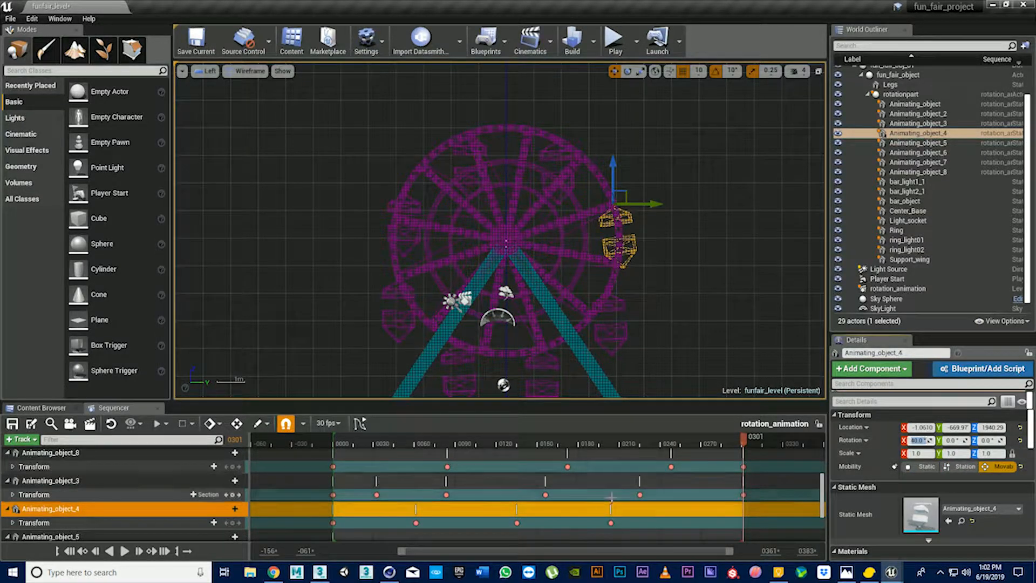
click(232, 522)
Select Animating_object_5, level it at frame 0, and key its leveled transform at about frame 61.
scroll(213, 516, down, 3)
click(126, 501)
click(333, 439)
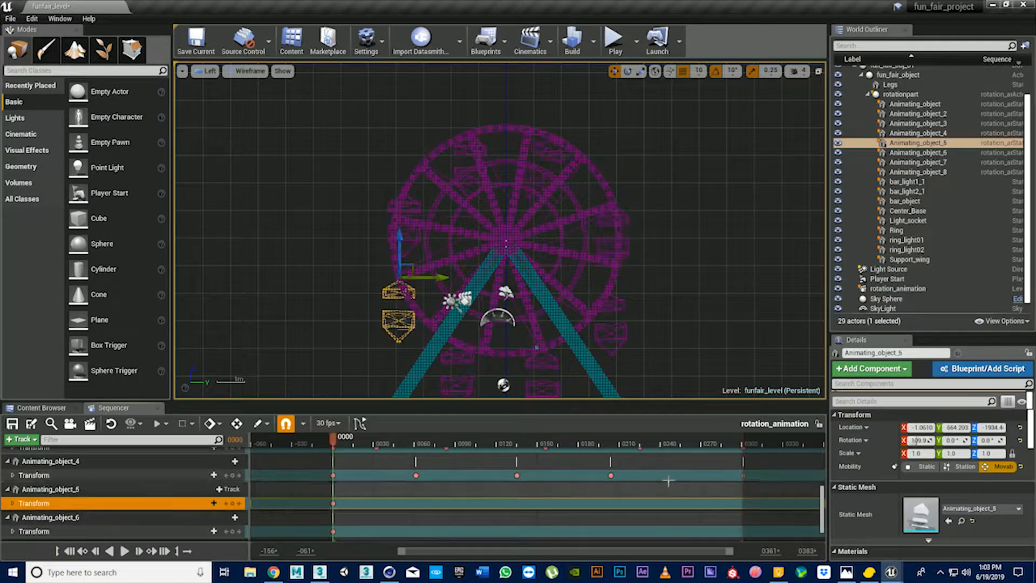
drag(333, 439, 517, 452)
click(232, 503)
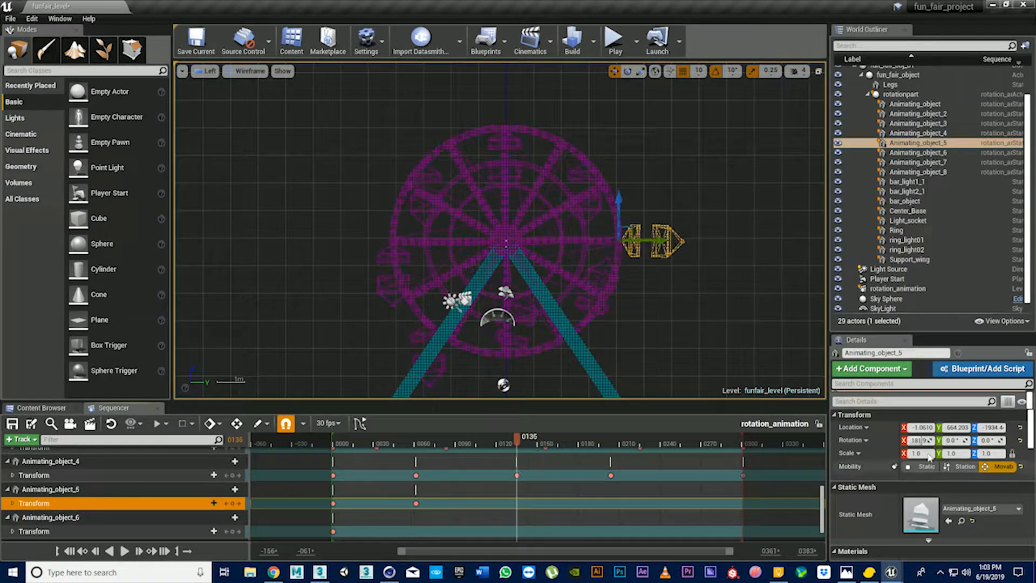
Level Animating_object_5 by adjusting its roll and key its transform at frames 135 and 204.
drag(920, 440, 966, 440)
click(232, 503)
drag(528, 442, 610, 439)
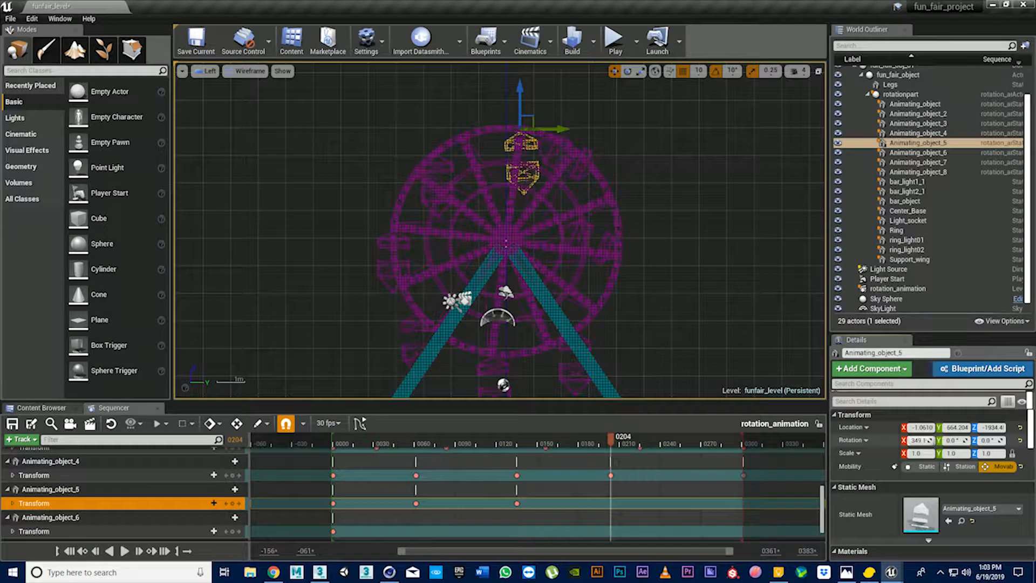
drag(919, 439, 966, 440)
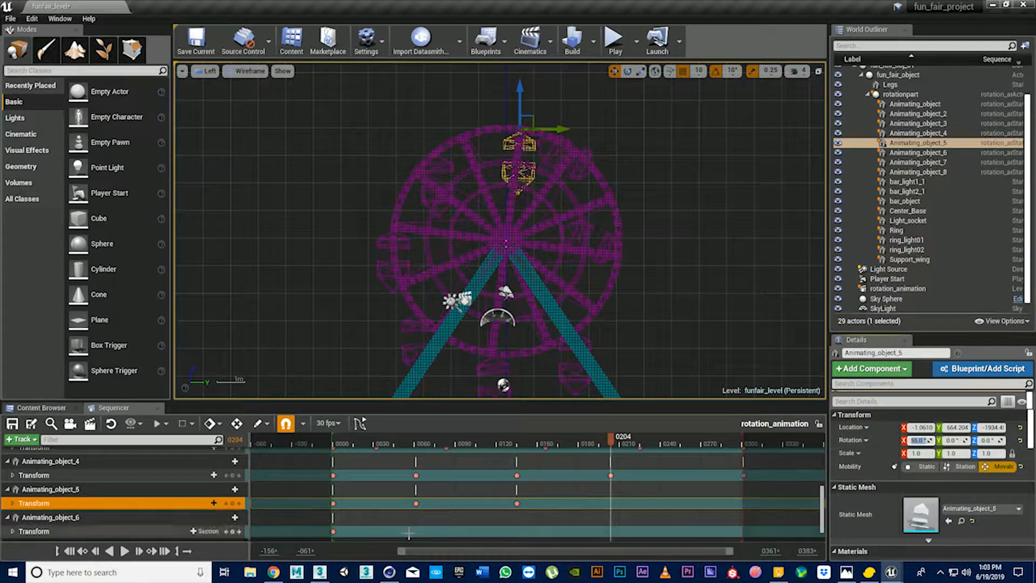
click(232, 503)
Try several roll values on Animating_object_5 at frame 301 to level the cabin.
drag(613, 440, 743, 440)
drag(924, 441, 878, 440)
text(301)
key(Return)
text(450)
key(Return)
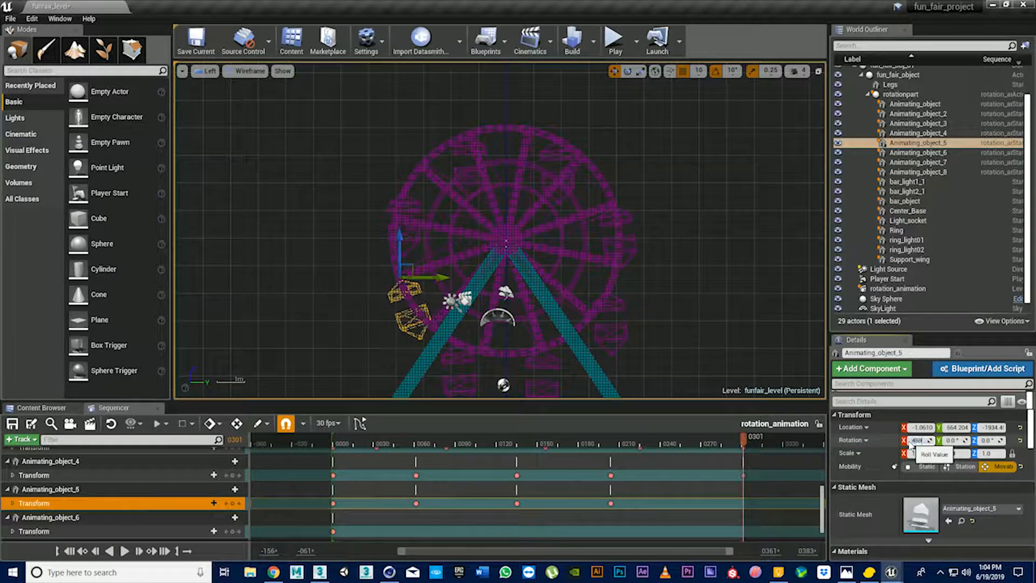
Set Animating_object_5's X rotation to 470° at frame 301 and key its transform.
text(470)
key(Return)
click(232, 503)
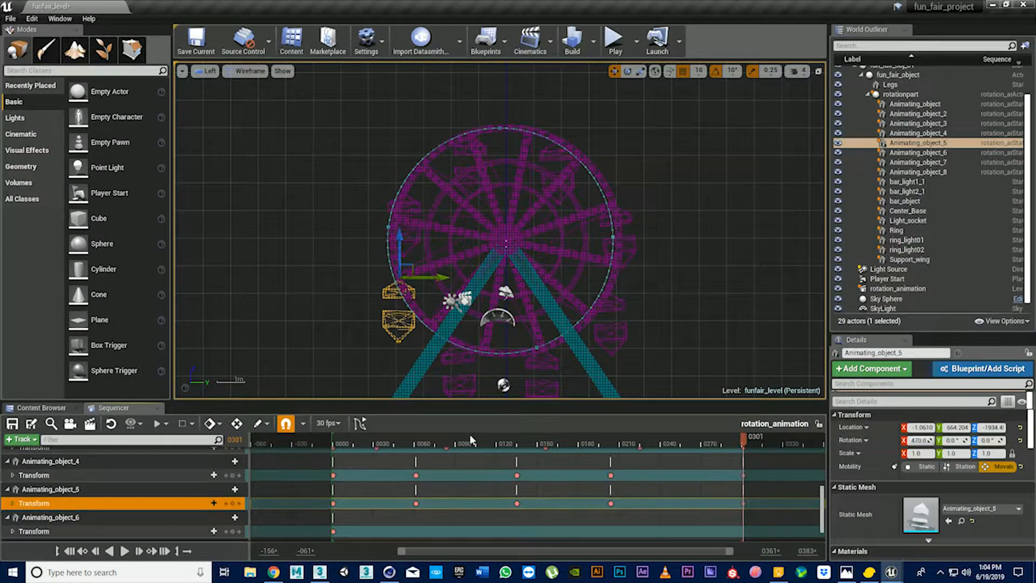
Select Animating_object_6 in the sequence and return the playhead to frame 0.
key(Down)
click(330, 439)
ctrl+scroll(351, 497, up, 15)
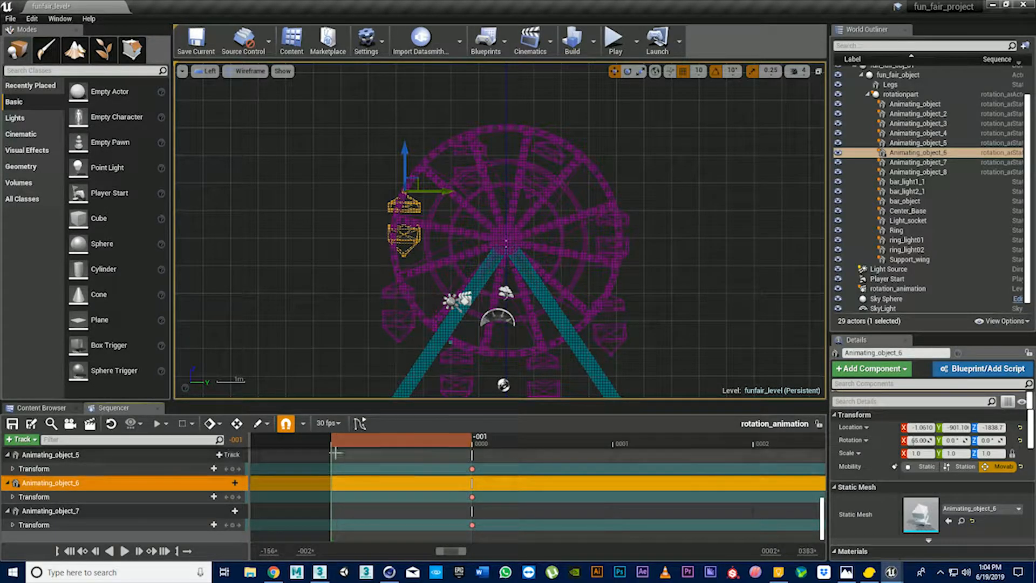
click(472, 467)
click(56, 550)
ctrl+scroll(682, 539, down, 15)
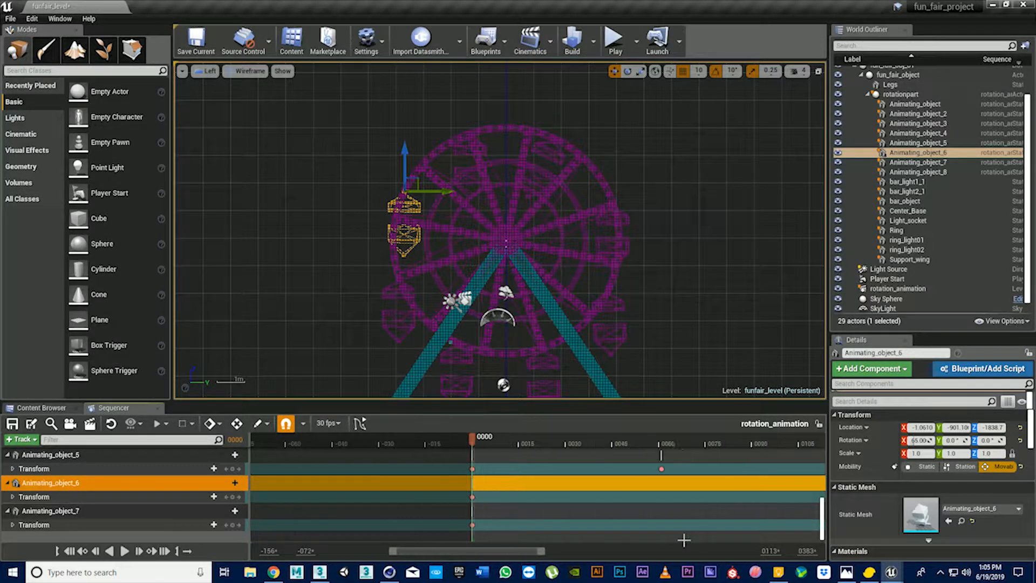
Place the playhead at frame 301 and set the end of the sequence's playback range there.
click(678, 440)
ctrl+scroll(807, 511, down, 10)
click(728, 441)
ctrl+scroll(762, 451, up, 20)
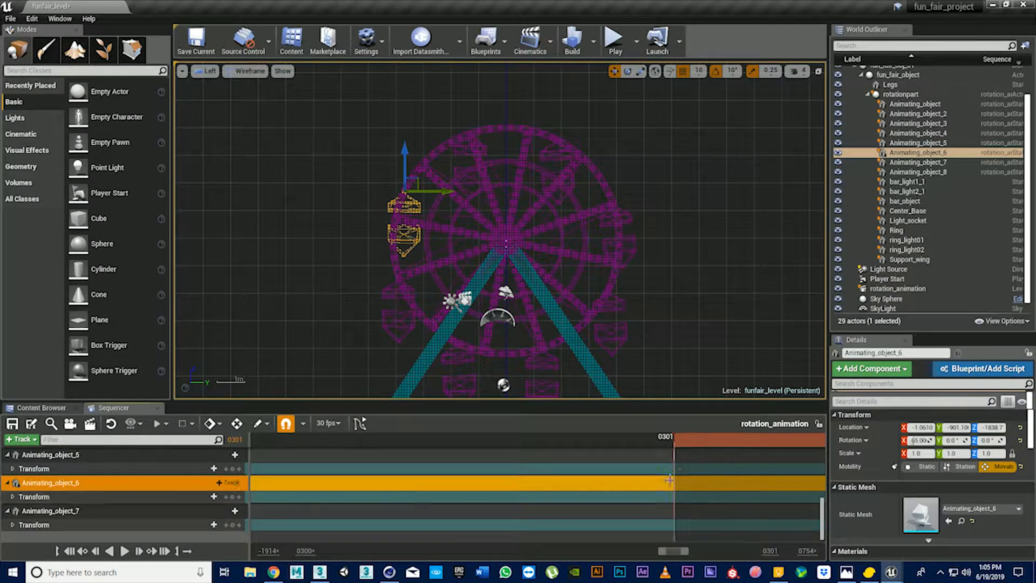
scroll(669, 465, up, 2)
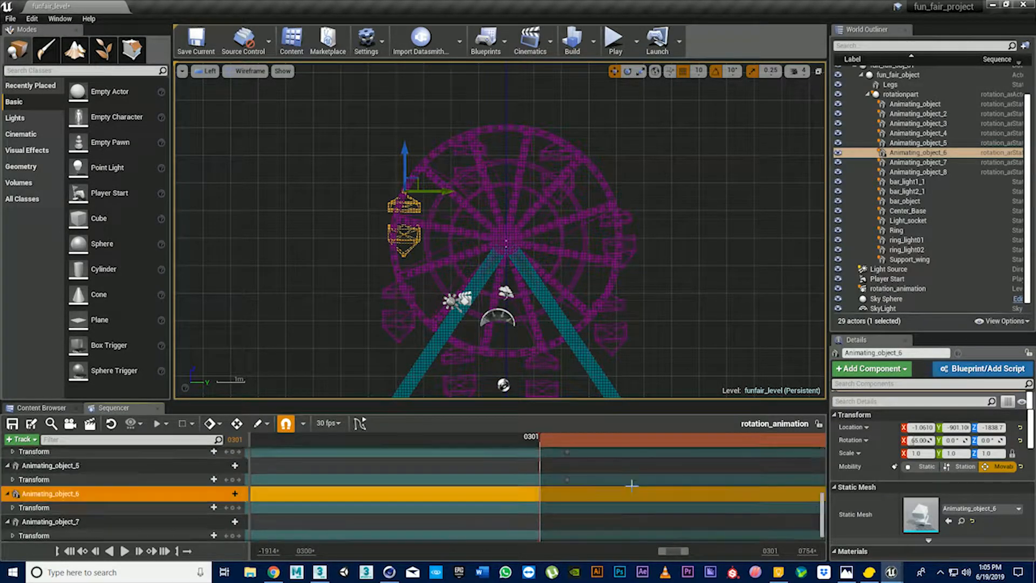
scroll(641, 479, down, 2)
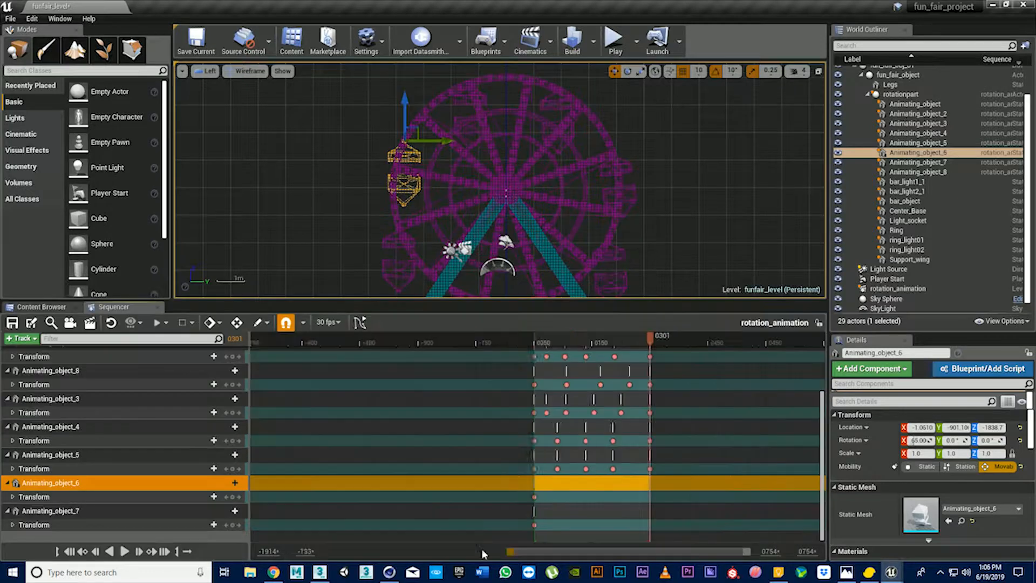
drag(483, 551, 368, 552)
ctrl+scroll(717, 338, up, 10)
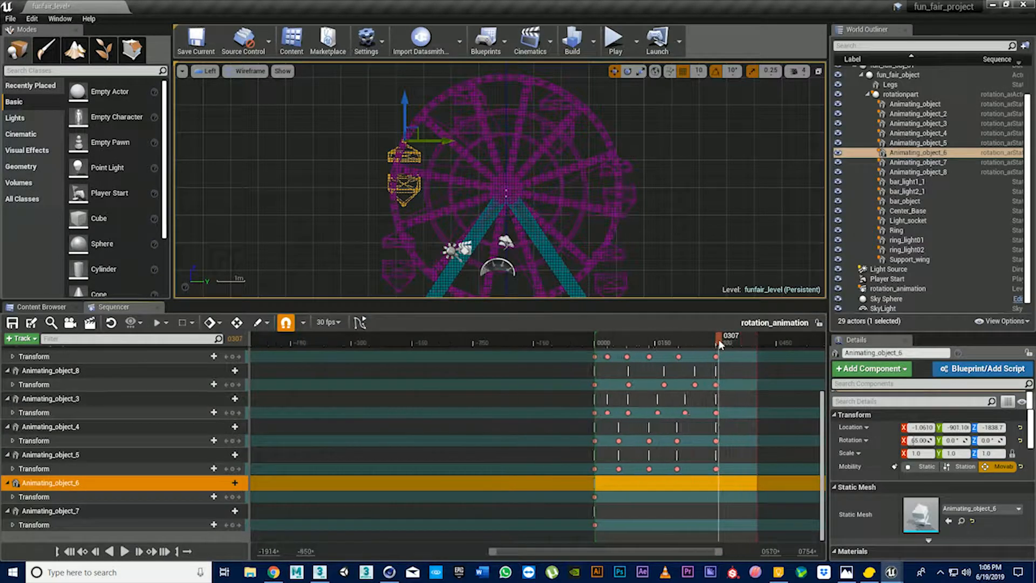
ctrl+scroll(713, 339, up, 6)
click(698, 339)
key(bracketright)
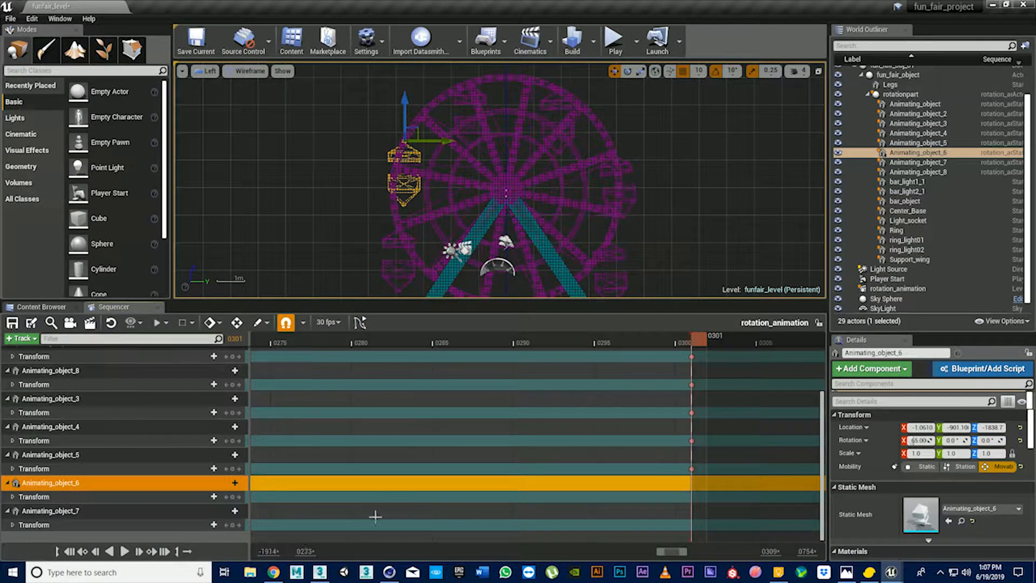
Key Animating_object_6's transform at frame 98 with an X rotation of about 180° so the cabin hangs upright.
ctrl+scroll(603, 490, down, 10)
click(318, 496)
drag(352, 338, 466, 362)
scroll(507, 248, up, 4)
right_drag(507, 248, 535, 96)
drag(920, 439, 932, 439)
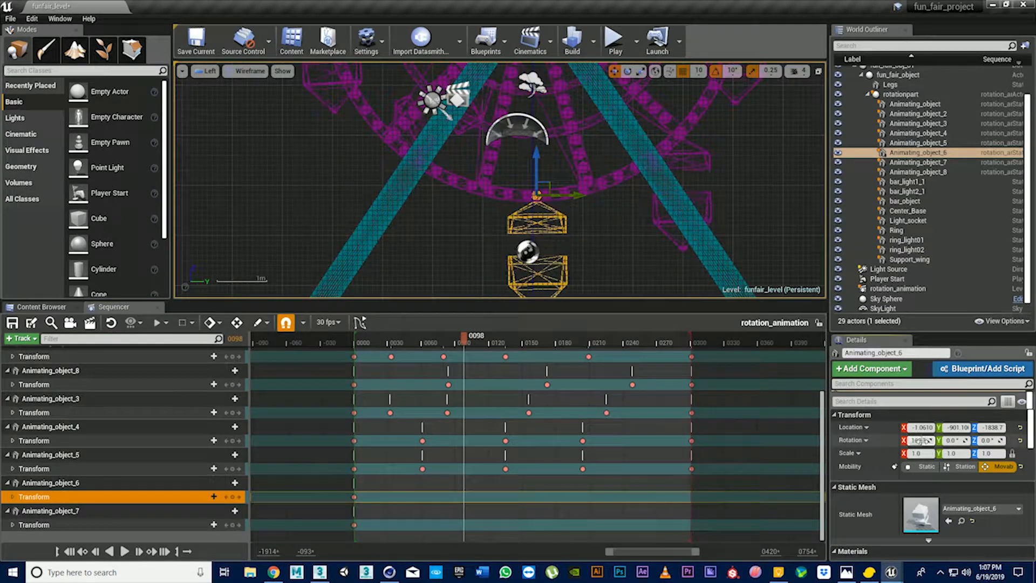
click(232, 496)
Key Animating_object_6's transform at frame 172 with an X rotation of about 270°.
drag(462, 338, 513, 338)
scroll(539, 192, down, 5)
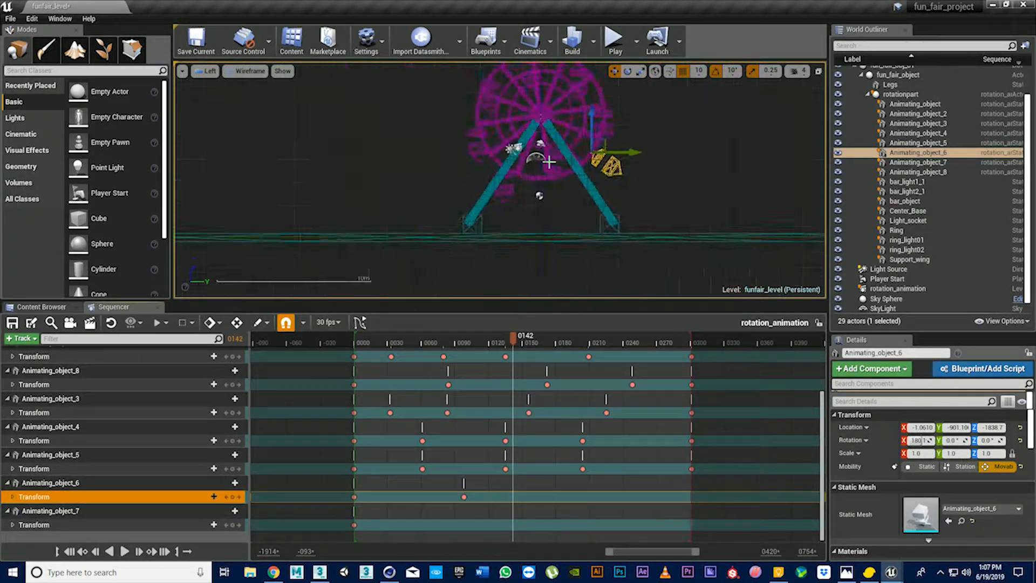
scroll(580, 162, up, 2)
right_drag(581, 162, 581, 237)
drag(513, 338, 546, 339)
drag(920, 440, 968, 440)
click(232, 496)
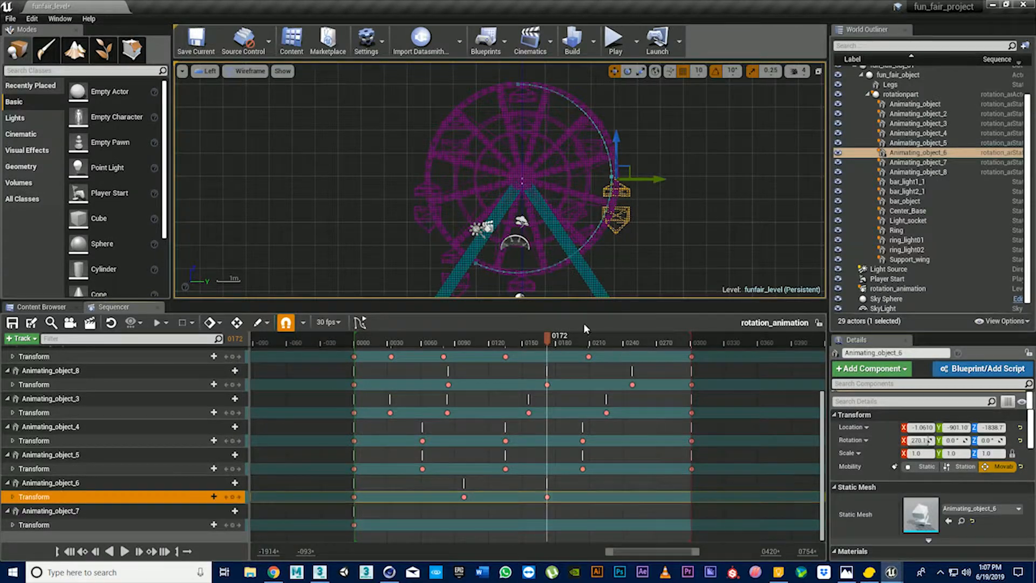
Key Animating_object_6's transform at frame 243 with an X rotation of about 353°.
drag(587, 340, 627, 351)
drag(920, 440, 936, 440)
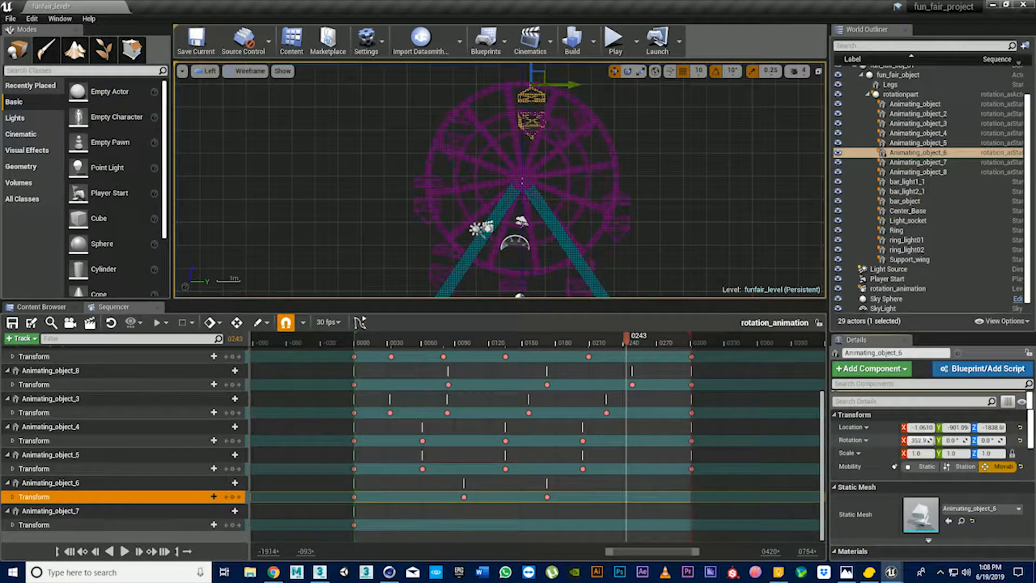
click(232, 496)
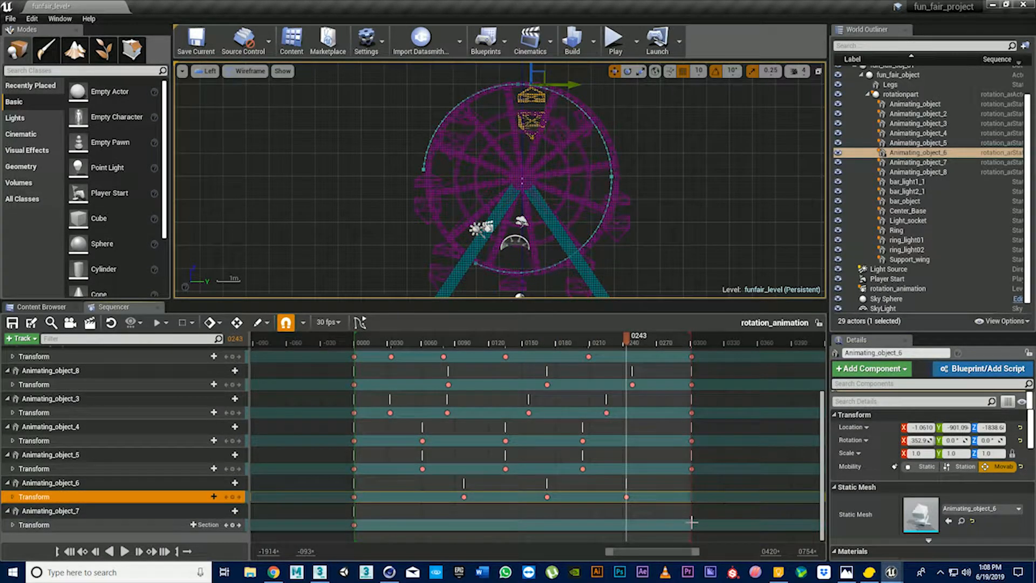
Set Animating_object_6's X rotation to 420° at frame 300 and key its transform.
click(690, 341)
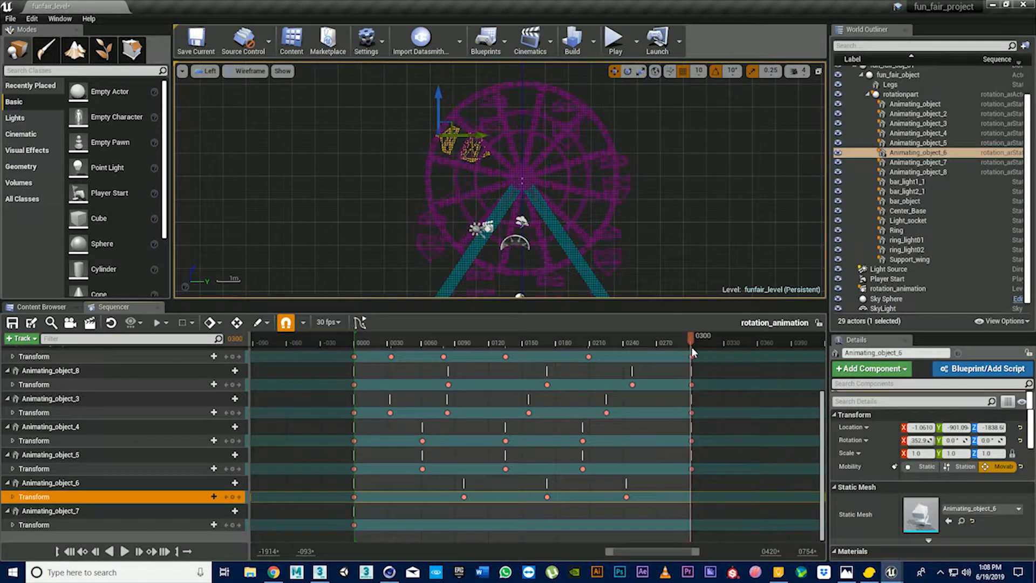
click(920, 440)
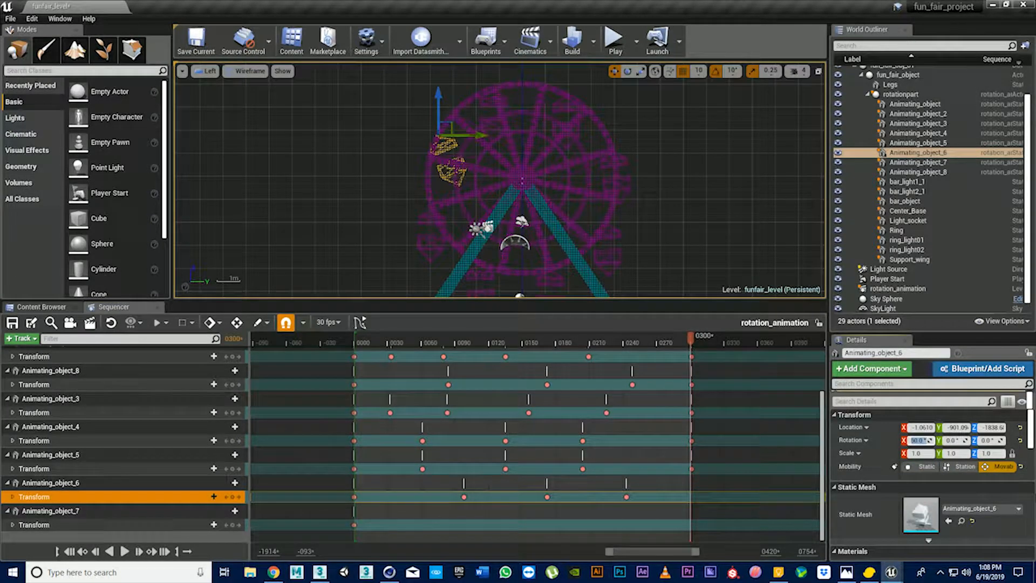
text(420)
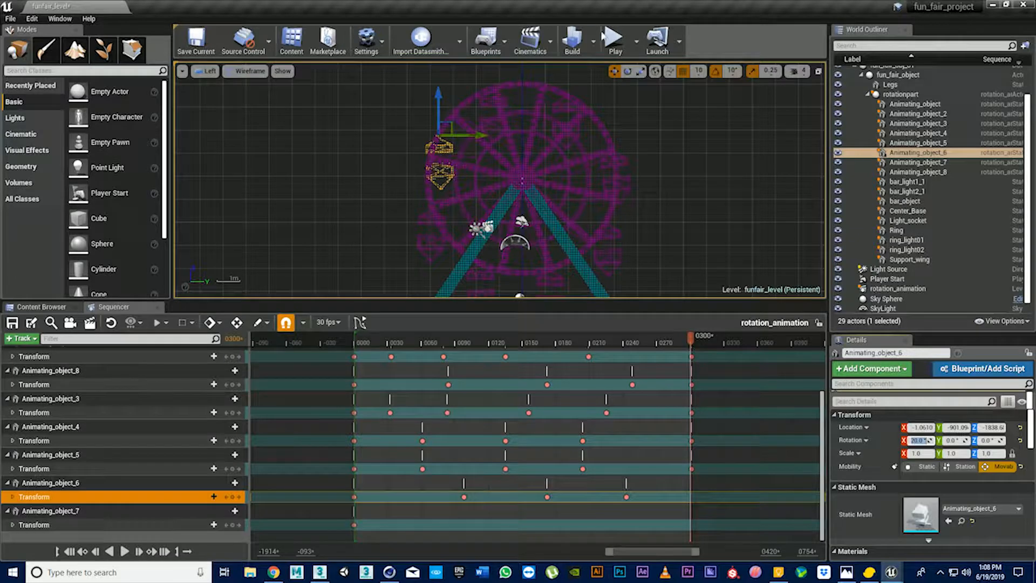
key(Return)
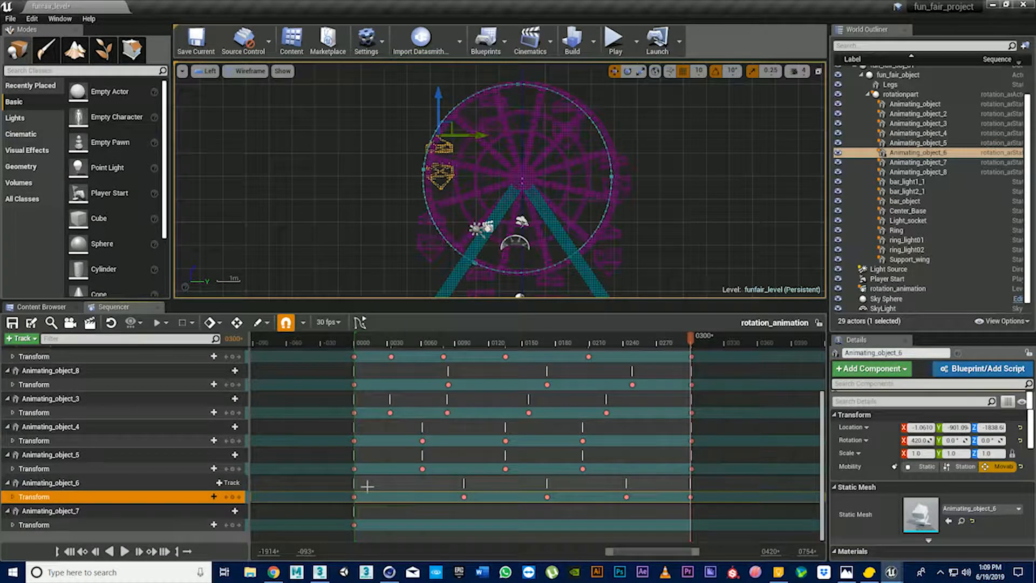
Add upright-correcting rotation keyframes to Animating_object_7 at intervals from the sequence start through frame 300.
click(69, 550)
click(86, 525)
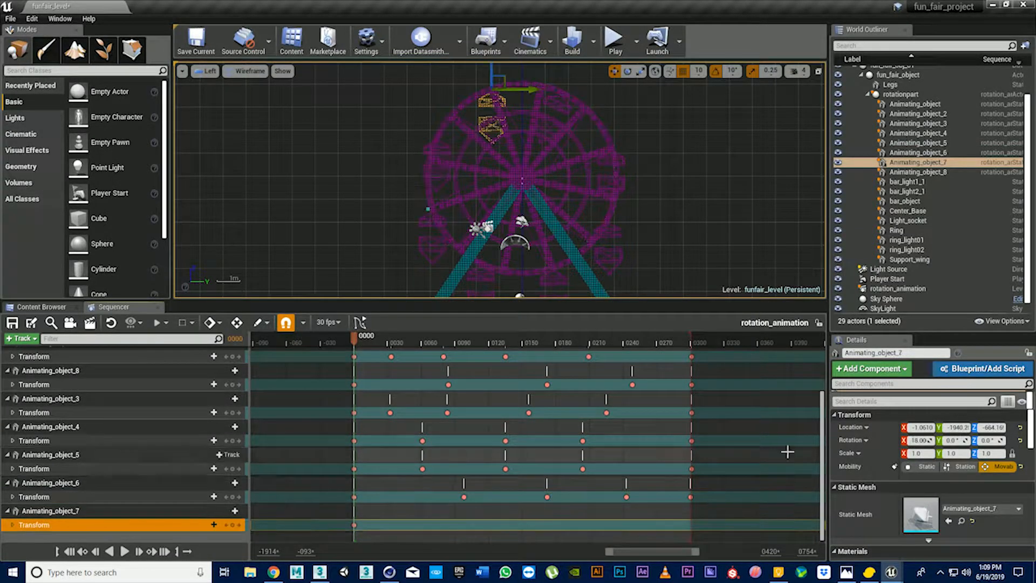
drag(360, 341, 690, 341)
click(232, 524)
click(232, 524)
click(232, 524)
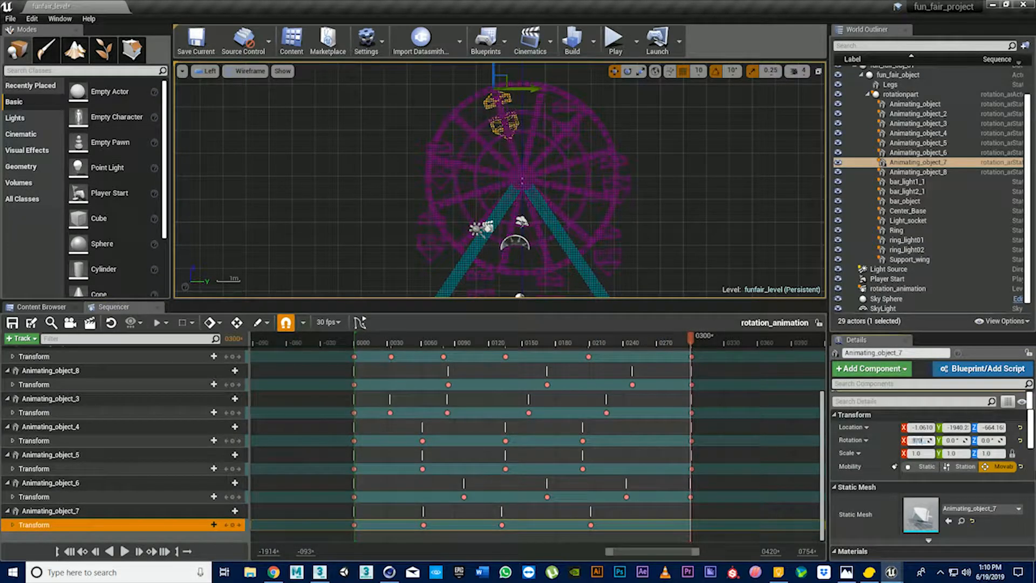
click(231, 525)
Play the sequence from frame 0 in an enlarged viewport to check the cabins' motion.
click(354, 341)
drag(547, 300, 552, 457)
click(125, 550)
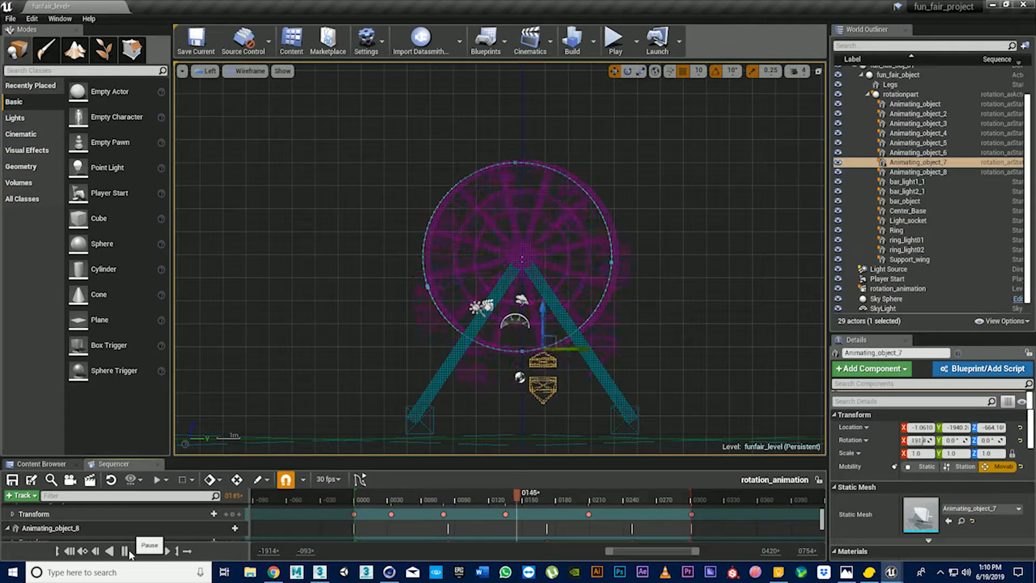
Correct Animating_object_7's X rotation with extra transform keyframes at frame 254 and near frame 30.
drag(520, 457, 520, 339)
drag(691, 383, 641, 377)
click(82, 551)
scroll(453, 509, down, 3)
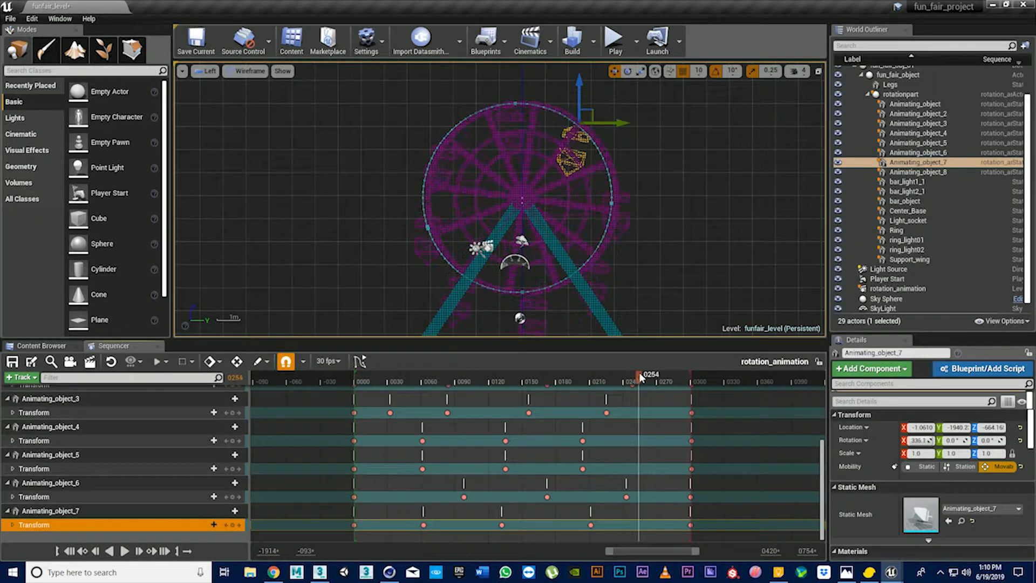
drag(919, 440, 929, 440)
drag(416, 377, 388, 377)
drag(913, 441, 906, 442)
click(233, 524)
click(226, 525)
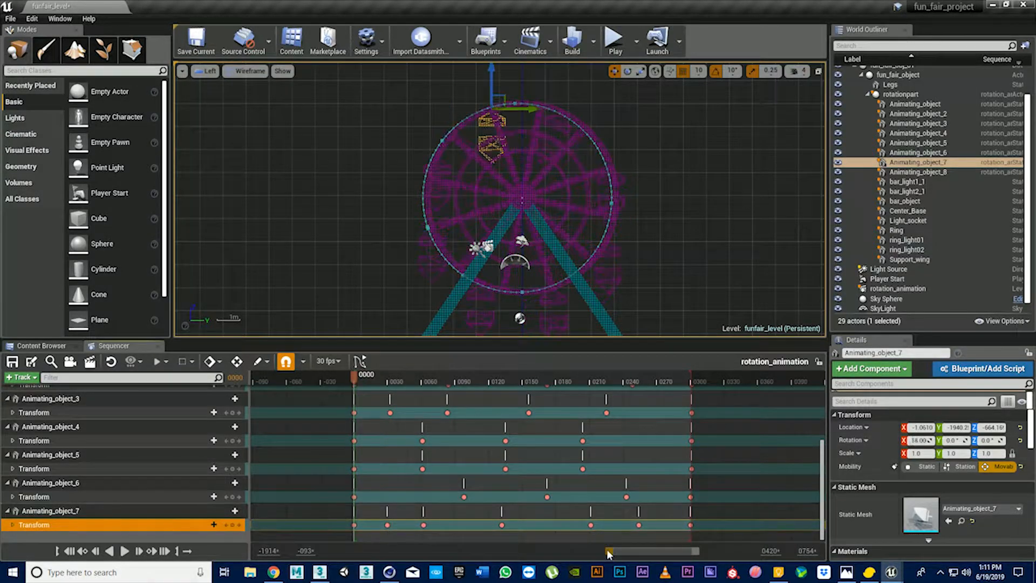
Play the corrected wheel animation from the start and save the level.
click(125, 550)
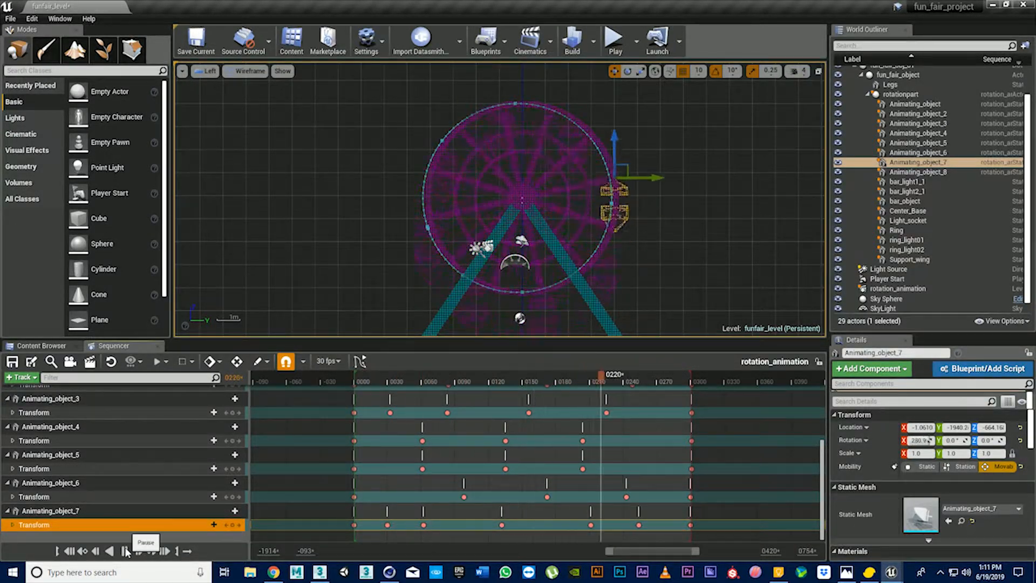
key(ctrl+s)
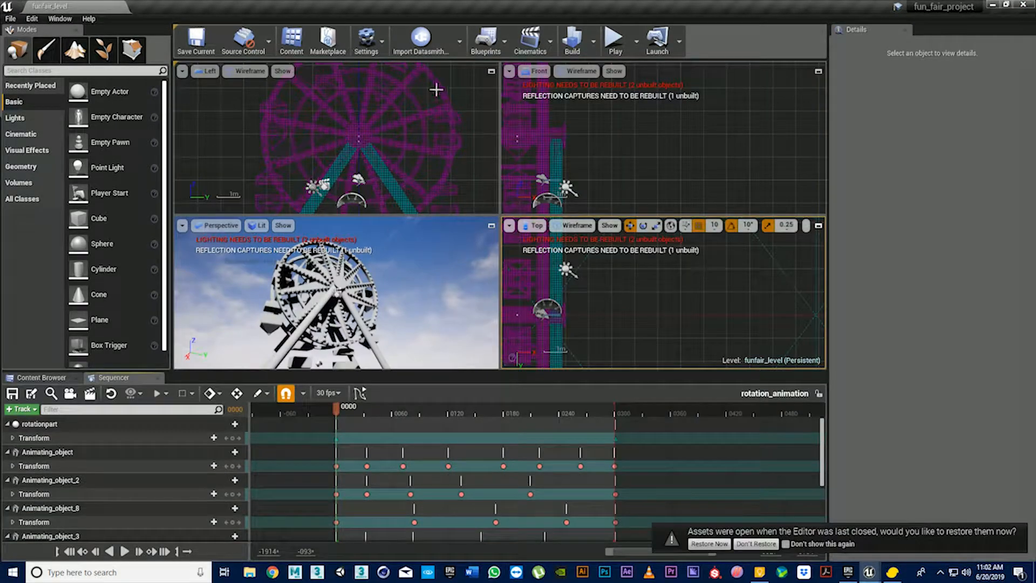
Maximize the Left view and examine the cabins' orientation while the wheel animation plays.
click(492, 72)
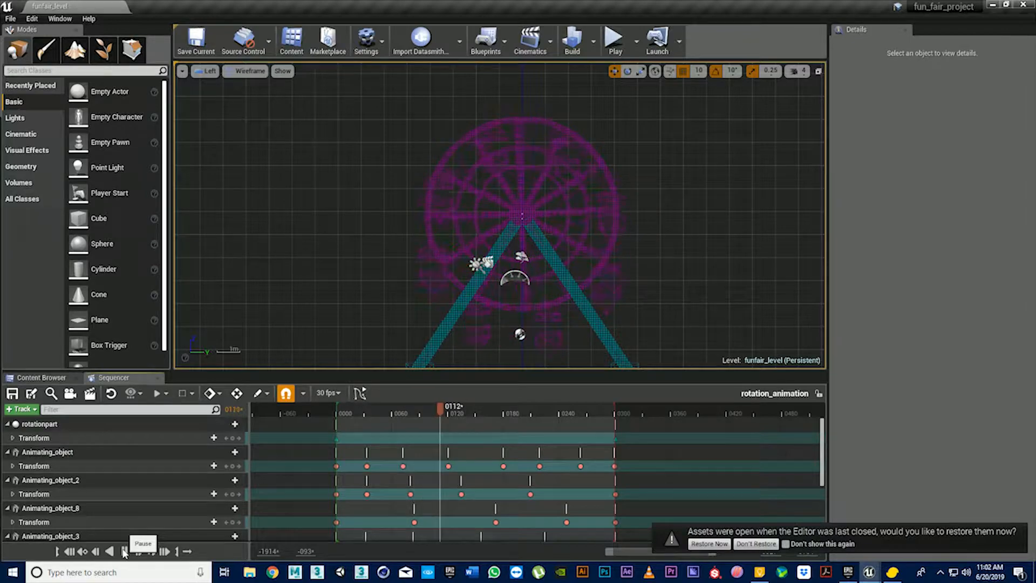
scroll(453, 243, up, 4)
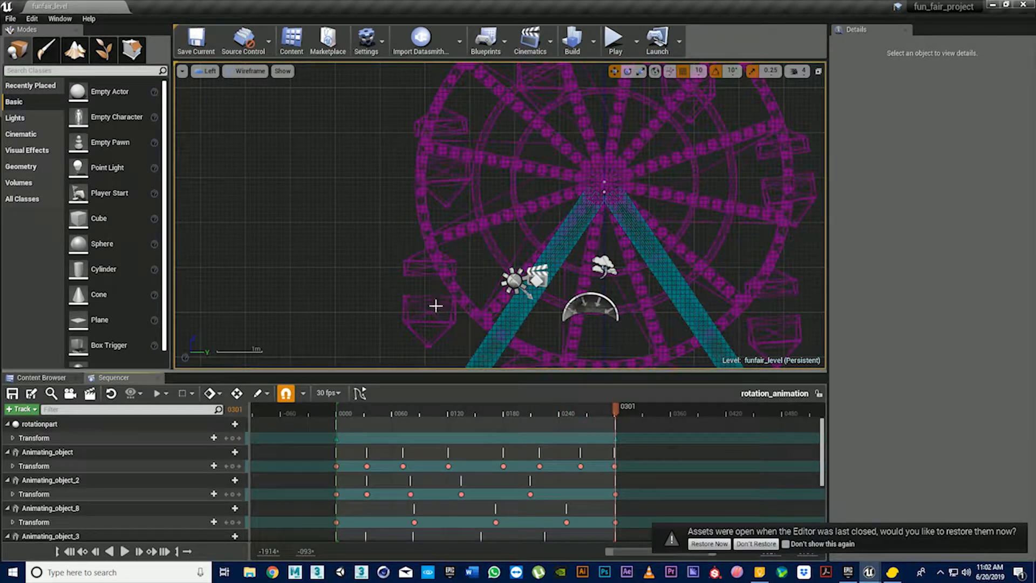
scroll(432, 258, down, 3)
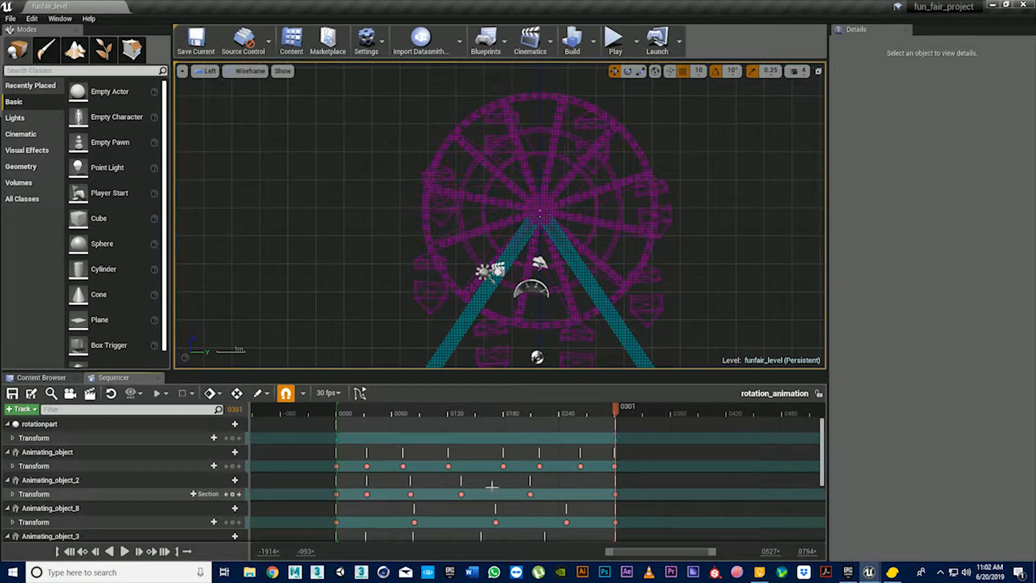
Show the Content Browser and switch to a maximized, taller Perspective viewport of the Ferris wheel.
click(76, 378)
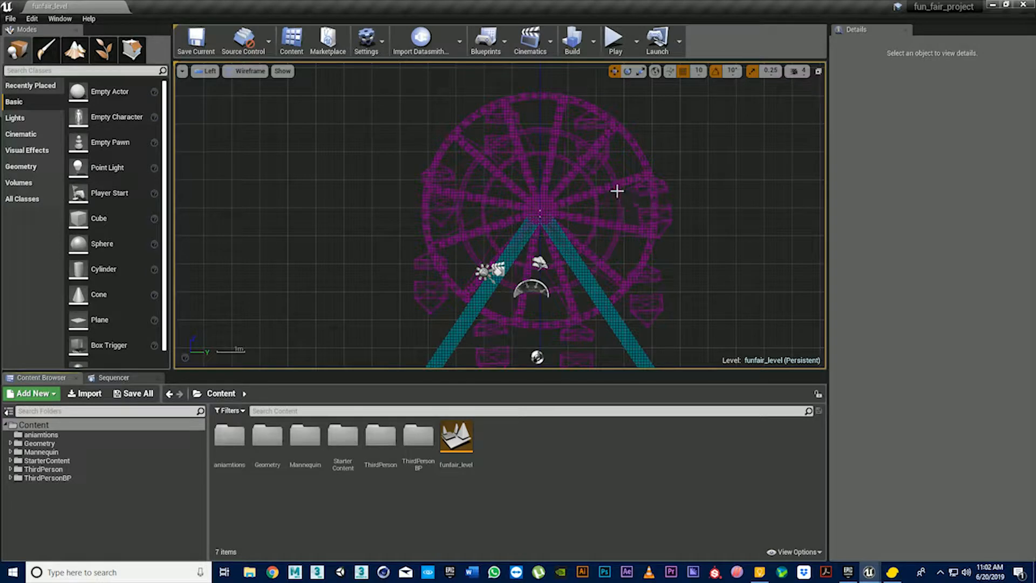
click(817, 72)
click(491, 226)
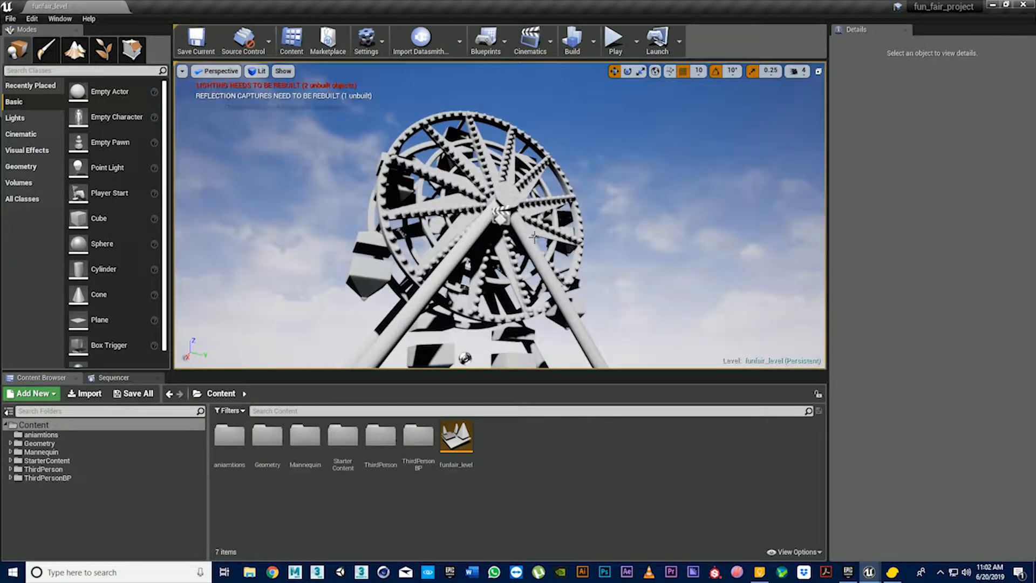
drag(518, 372, 515, 462)
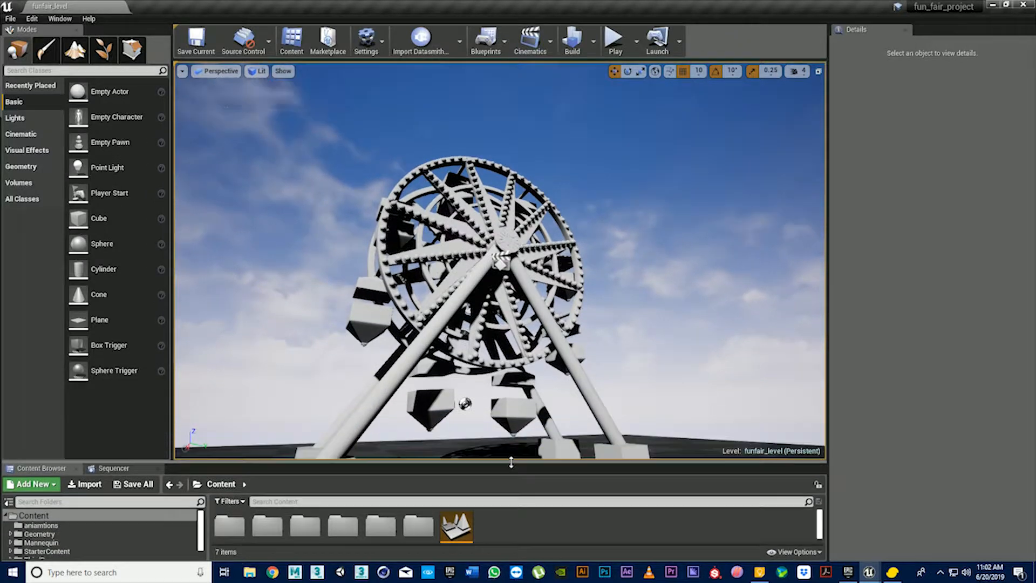
Open the Level Blueprint of funfair_level and maximize its window.
click(495, 52)
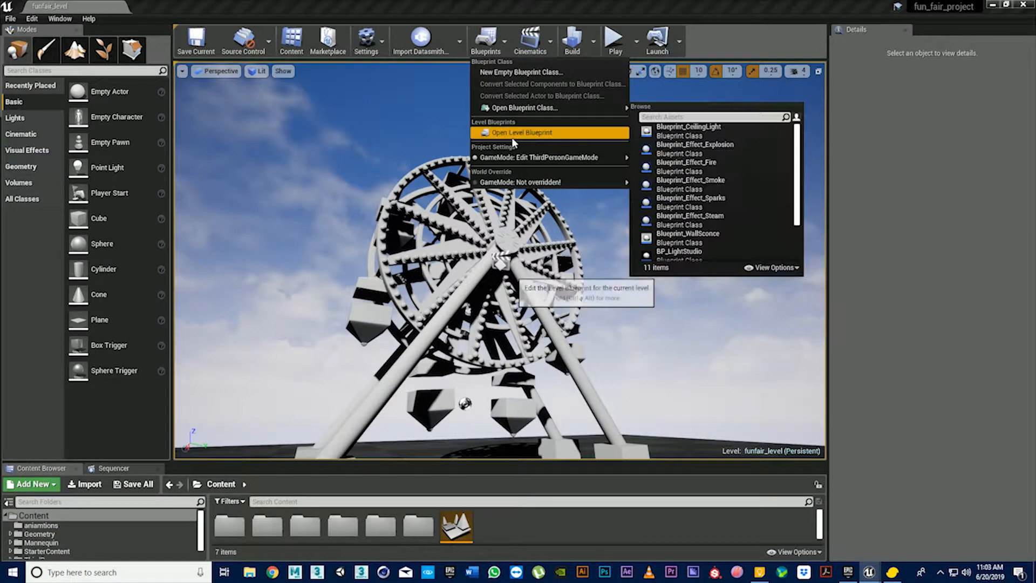
click(526, 134)
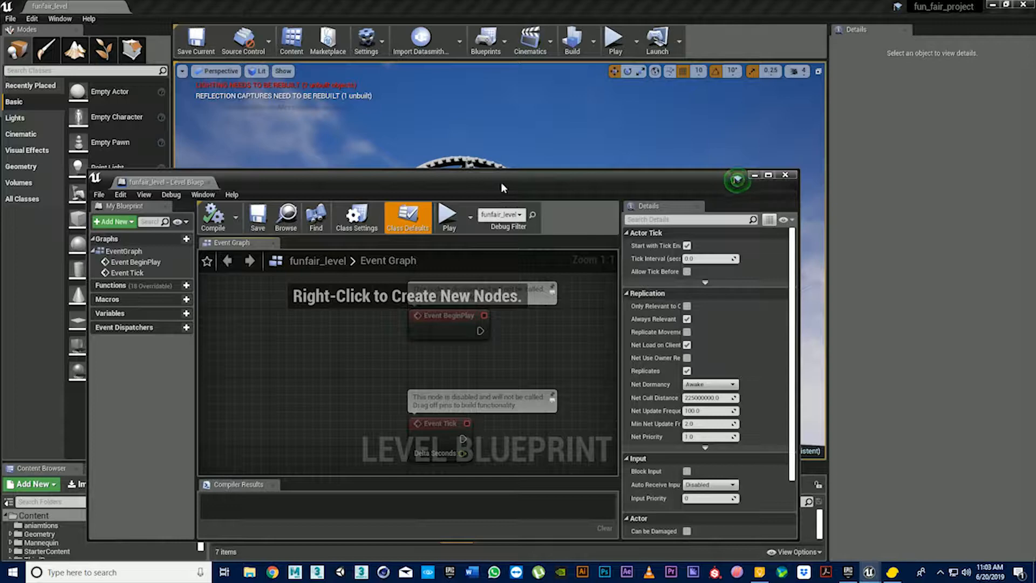
drag(500, 183, 583, 85)
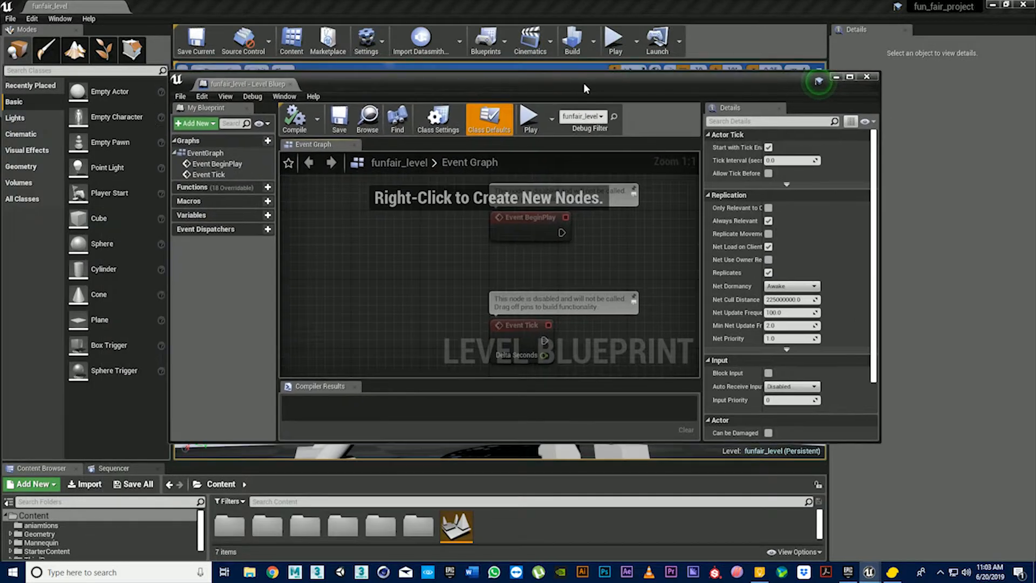
click(851, 78)
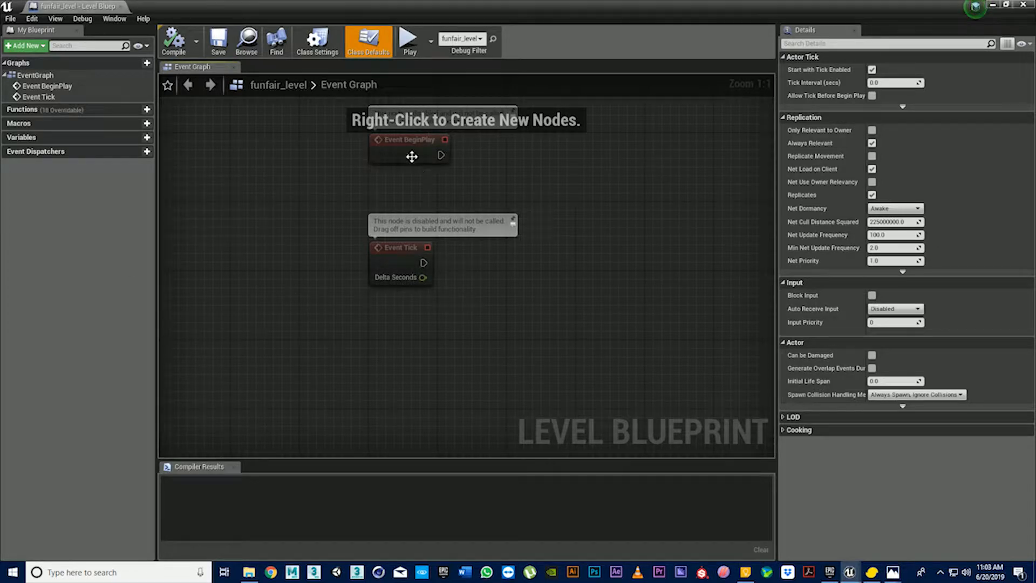
Move the Event BeginPlay node away from Event Tick into an empty area of the Event Graph.
drag(411, 155, 672, 248)
right_drag(647, 318, 442, 282)
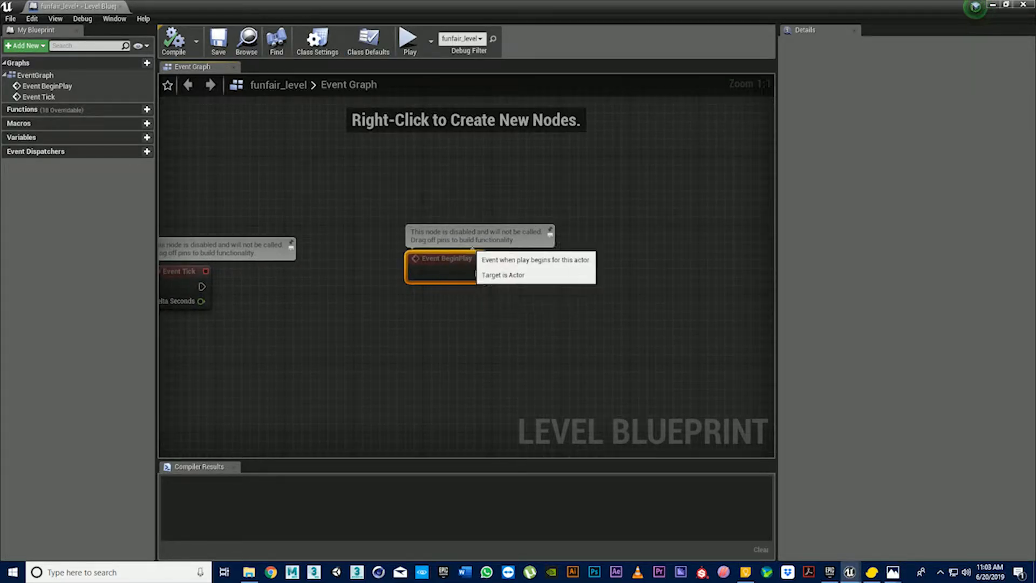
Restore the Level Blueprint to a smaller floating window beside the Ferris wheel viewport, keeping Event BeginPlay in view.
click(604, 270)
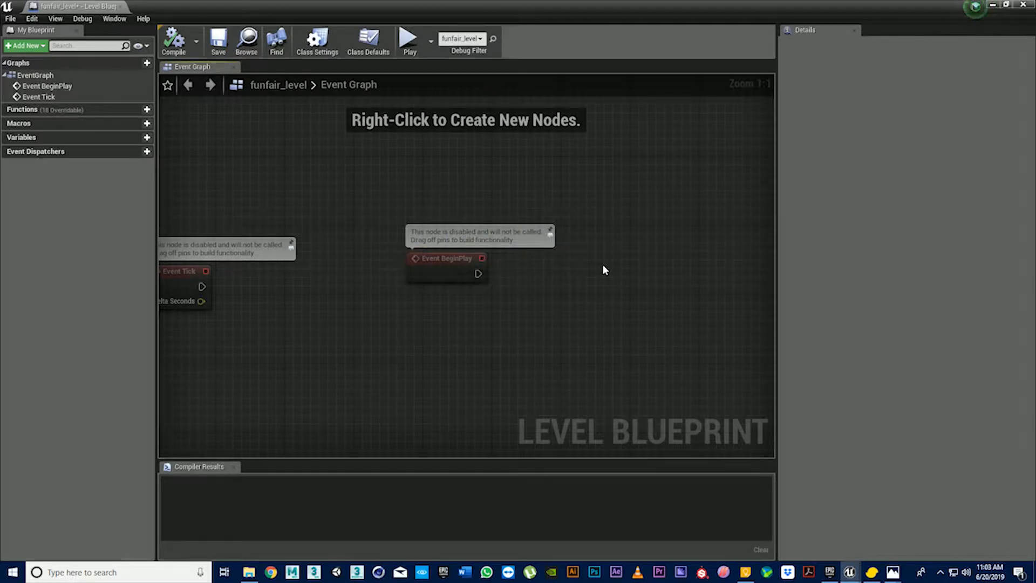
drag(430, 4, 551, 64)
right_drag(528, 283, 456, 202)
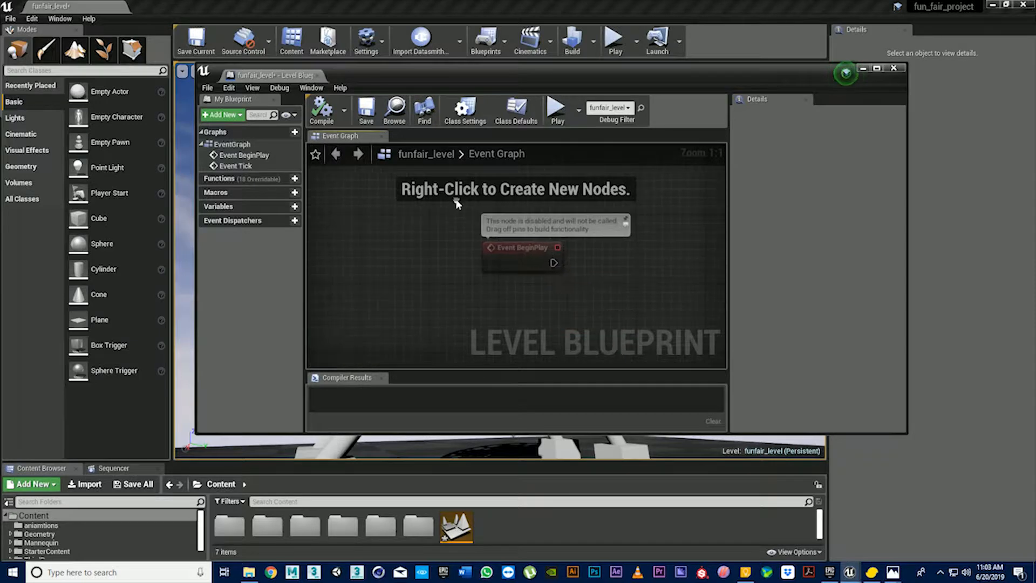
right_drag(576, 292, 471, 269)
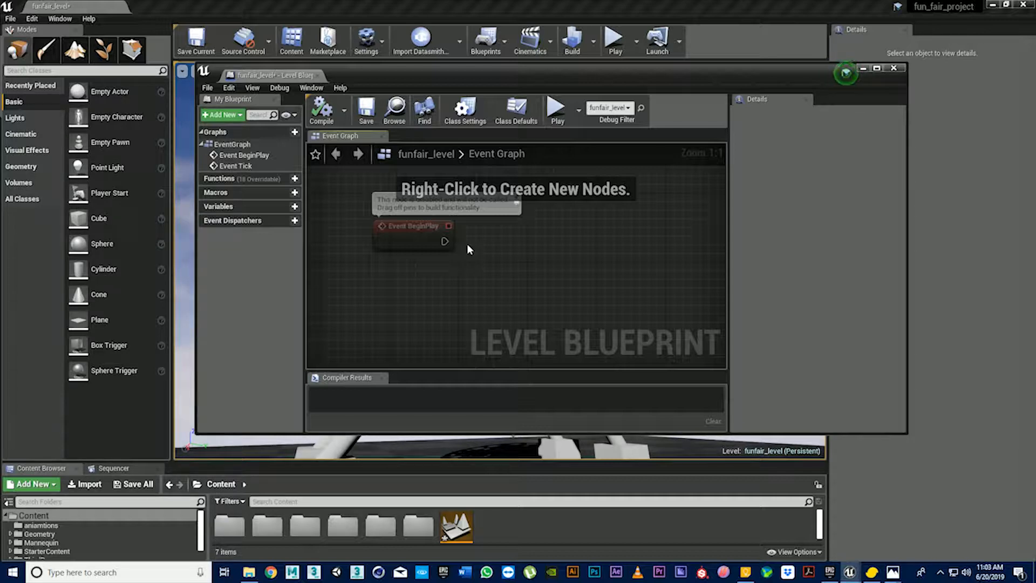
drag(479, 75, 853, 222)
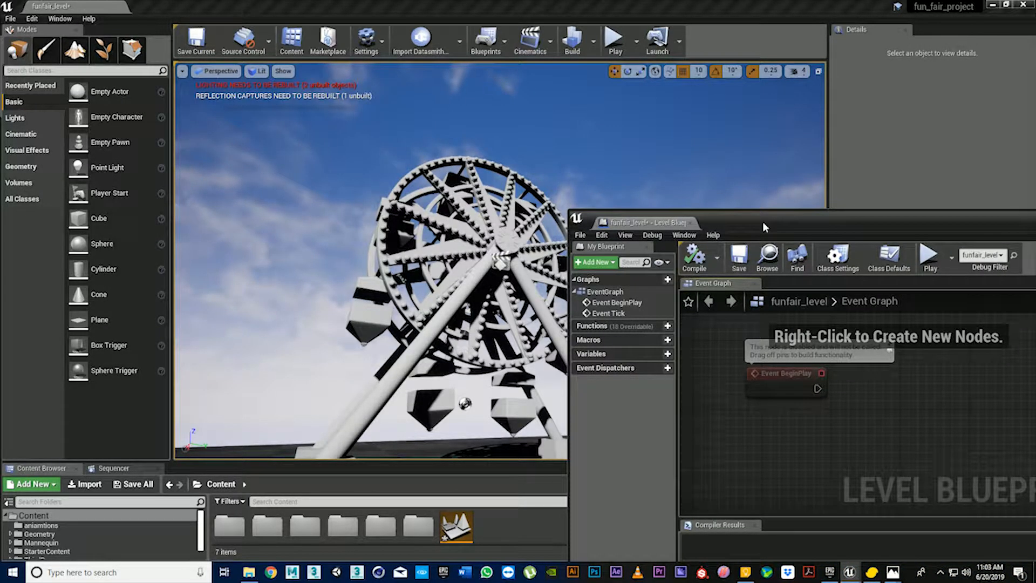
drag(763, 223, 494, 65)
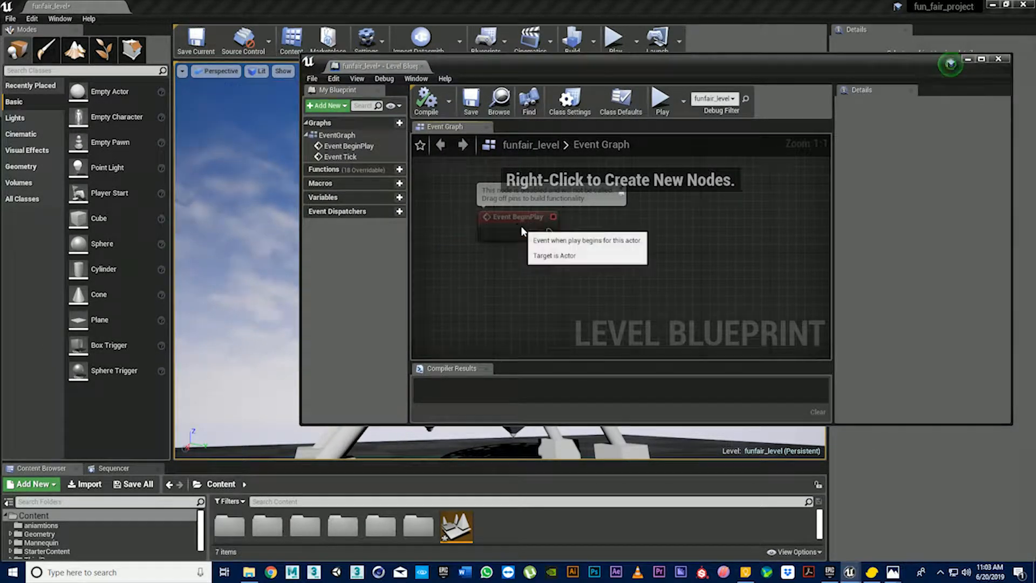
drag(520, 225, 527, 226)
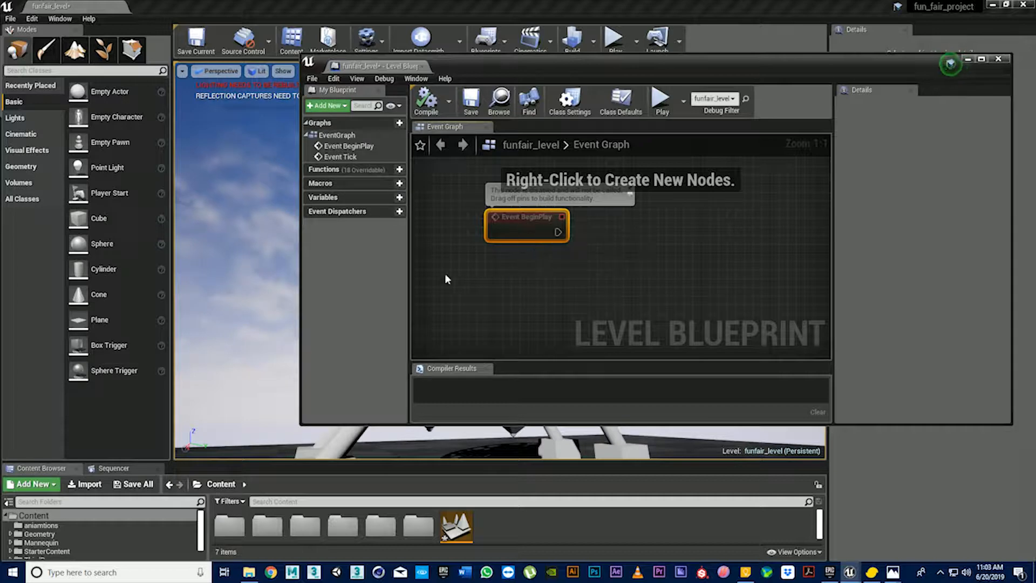
drag(508, 65, 742, 155)
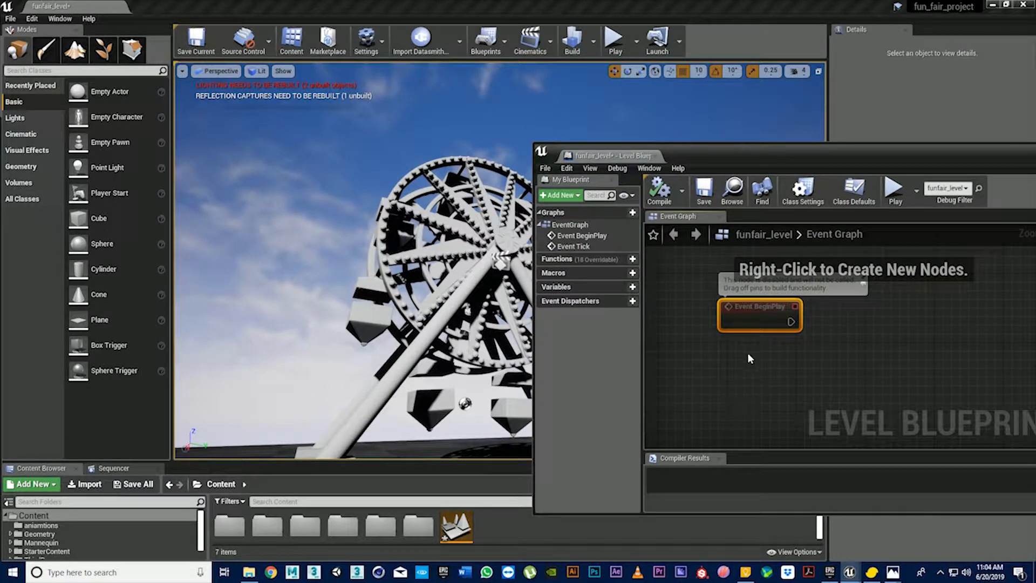
drag(776, 158, 703, 104)
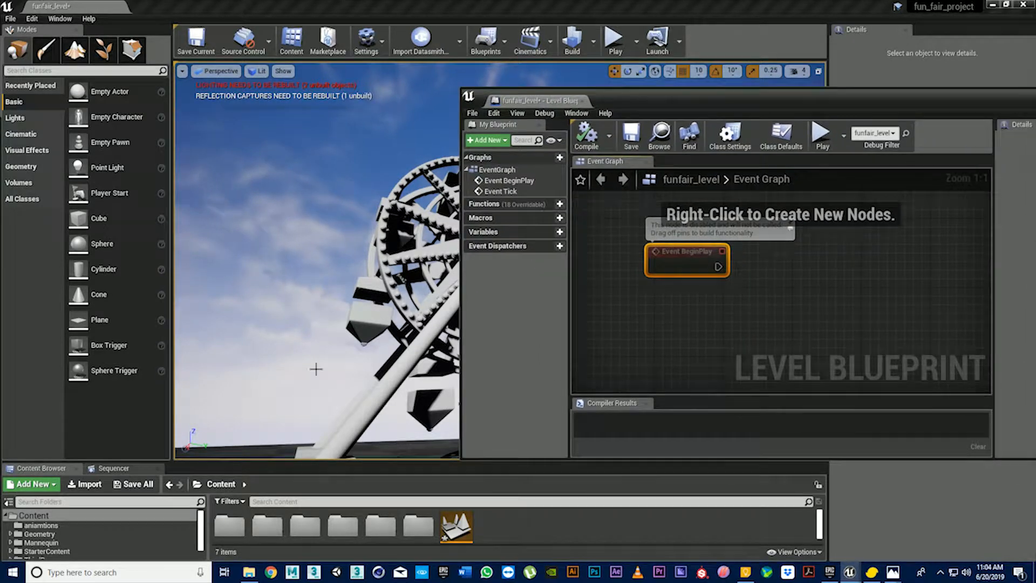
Enlarge the Content Browser, open the aniamtions folder and try to place the rotation_animation asset in the Event Graph.
click(310, 462)
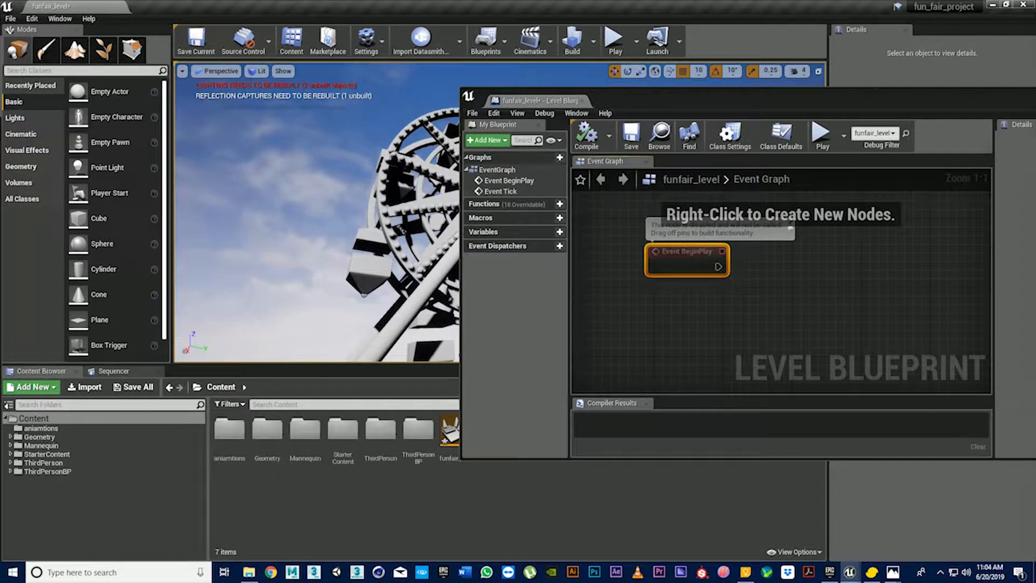
click(54, 429)
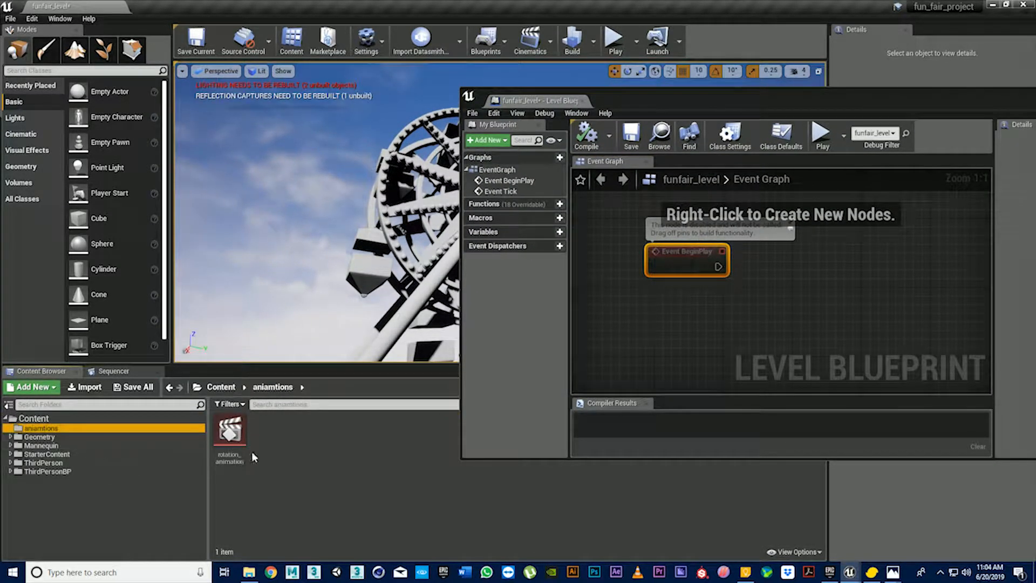
drag(231, 436, 675, 317)
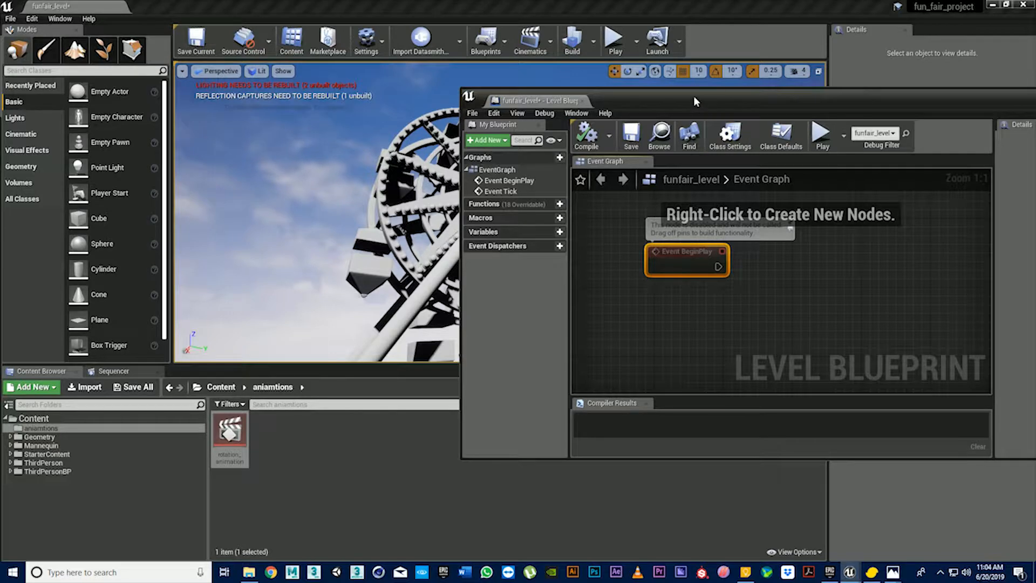
Select the rotation_animation actor in the level and create a reference to it below Event BeginPlay in the Event Graph.
drag(693, 96, 864, 218)
right_drag(545, 219, 615, 265)
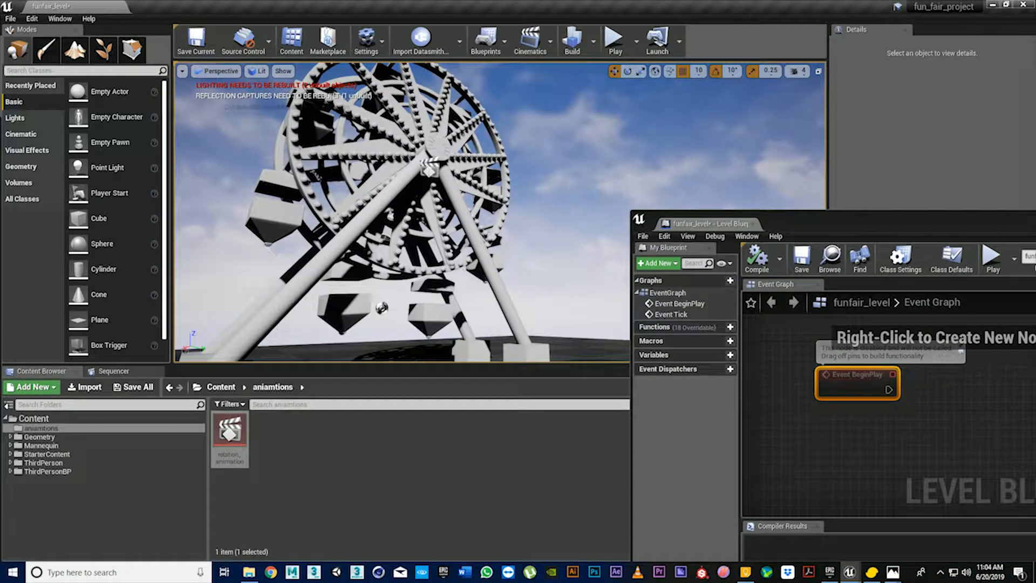
click(430, 169)
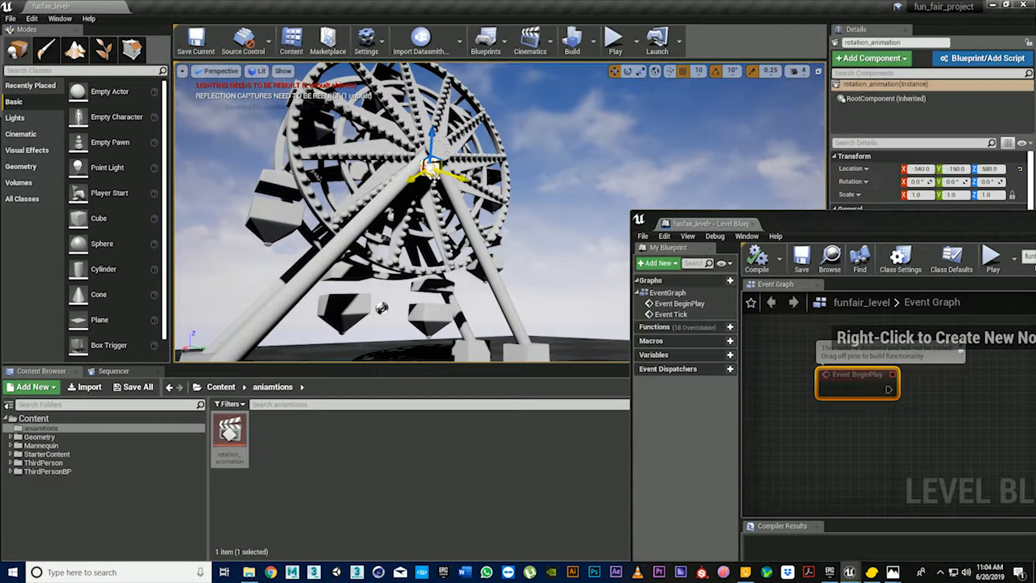
drag(815, 218, 621, 167)
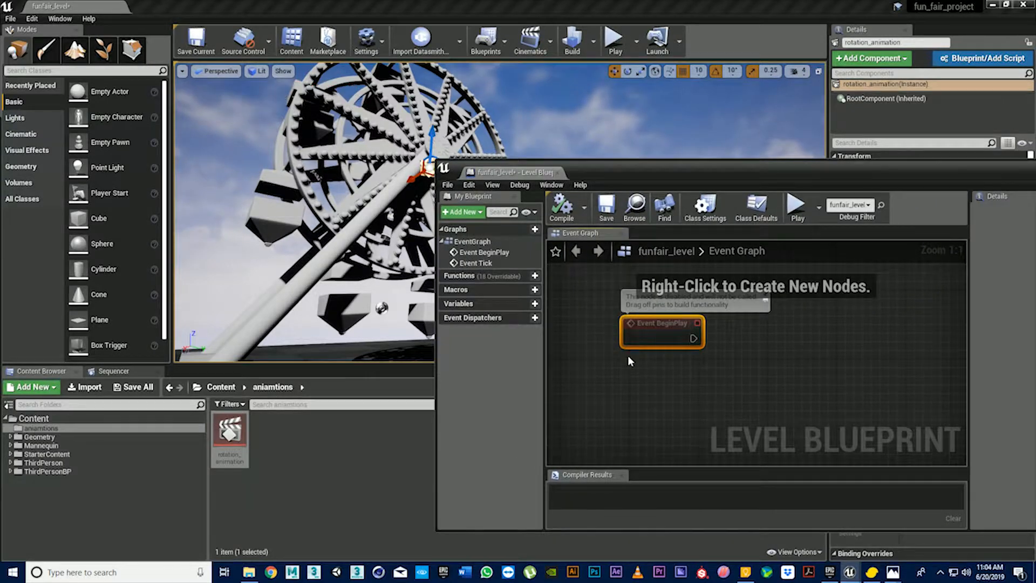
right_click(627, 354)
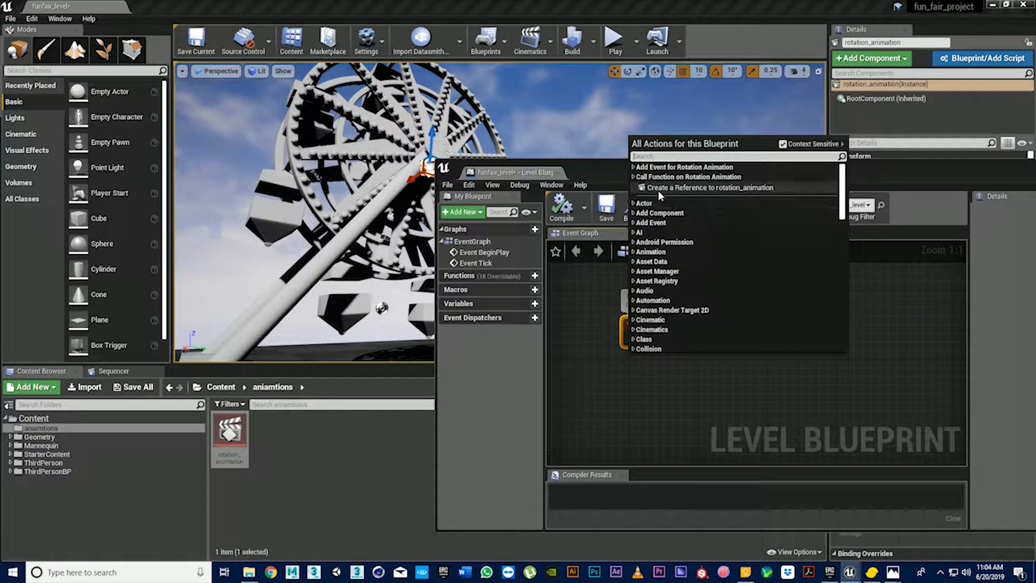
click(727, 187)
drag(683, 368, 657, 377)
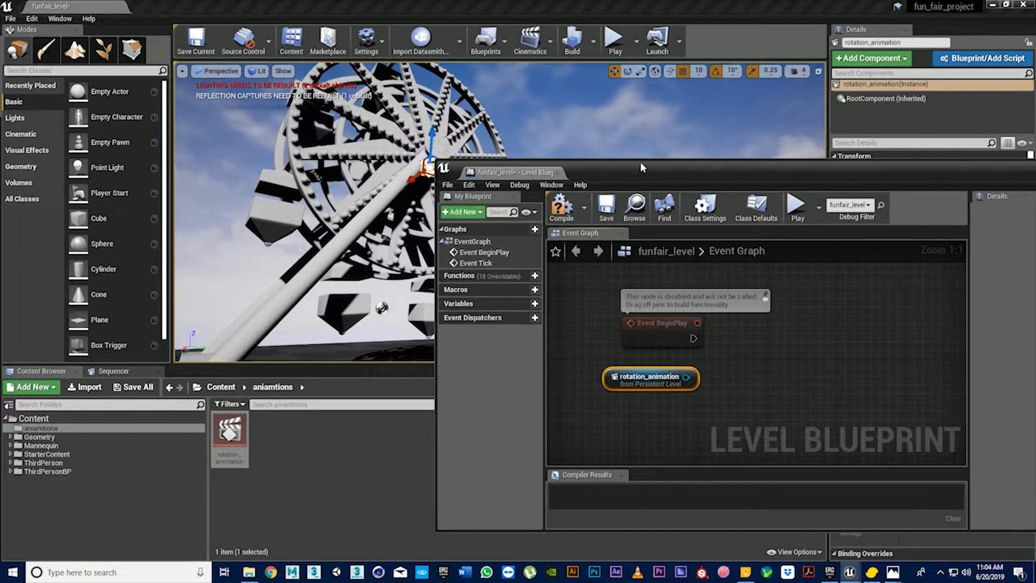
Move the Event BeginPlay node slightly up, leaving more space above the rotation_animation reference.
drag(641, 167, 700, 98)
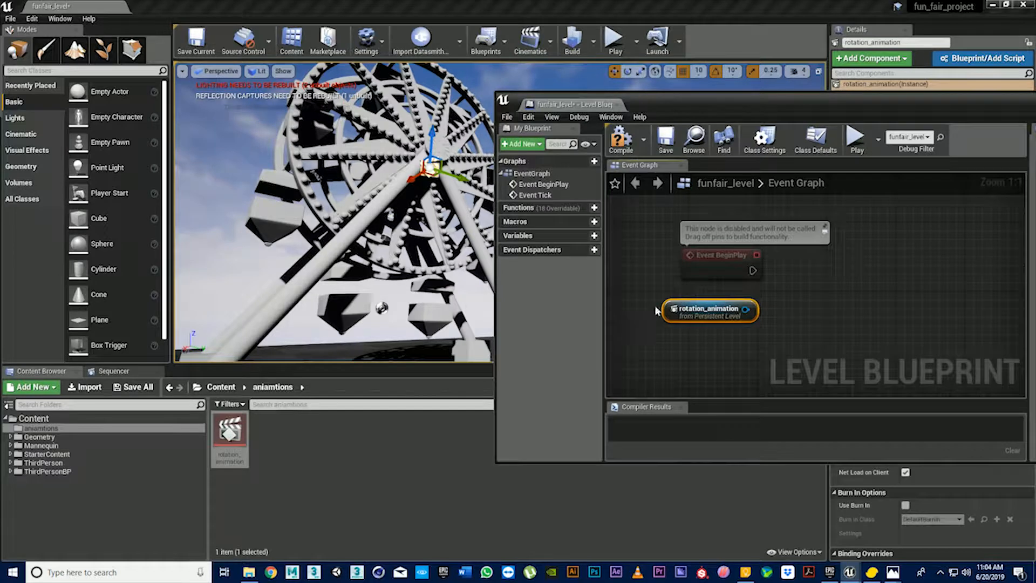
mouse_move(833, 297)
right_down()
mouse_move(848, 289)
mouse_move(826, 286)
right_up()
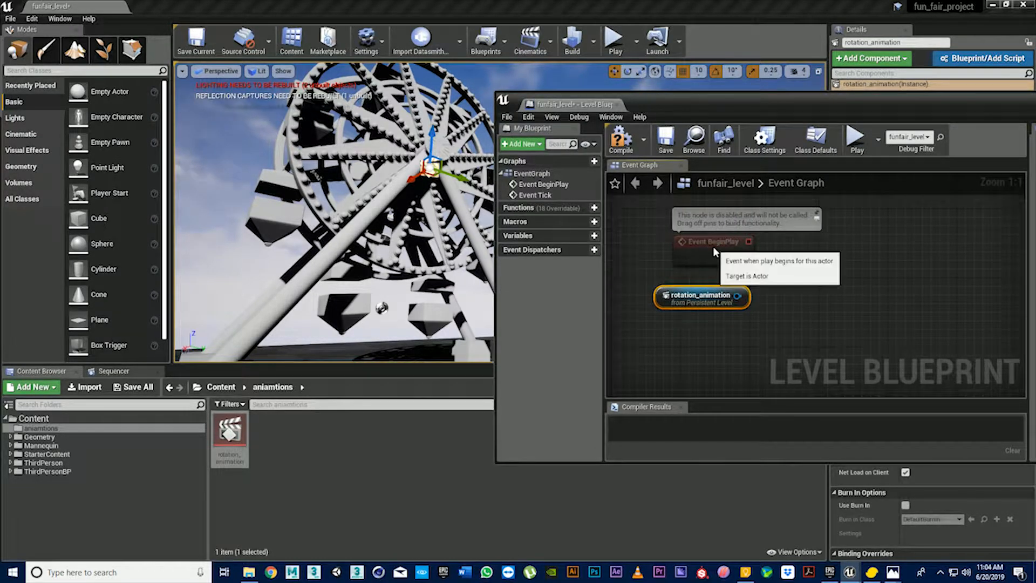
drag(713, 246, 699, 233)
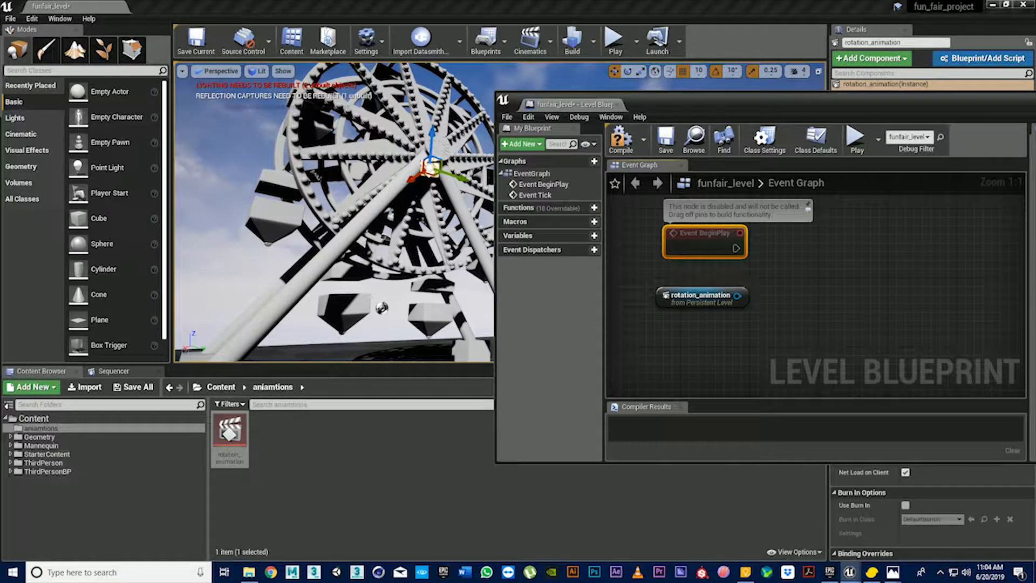
key(alt+Tab)
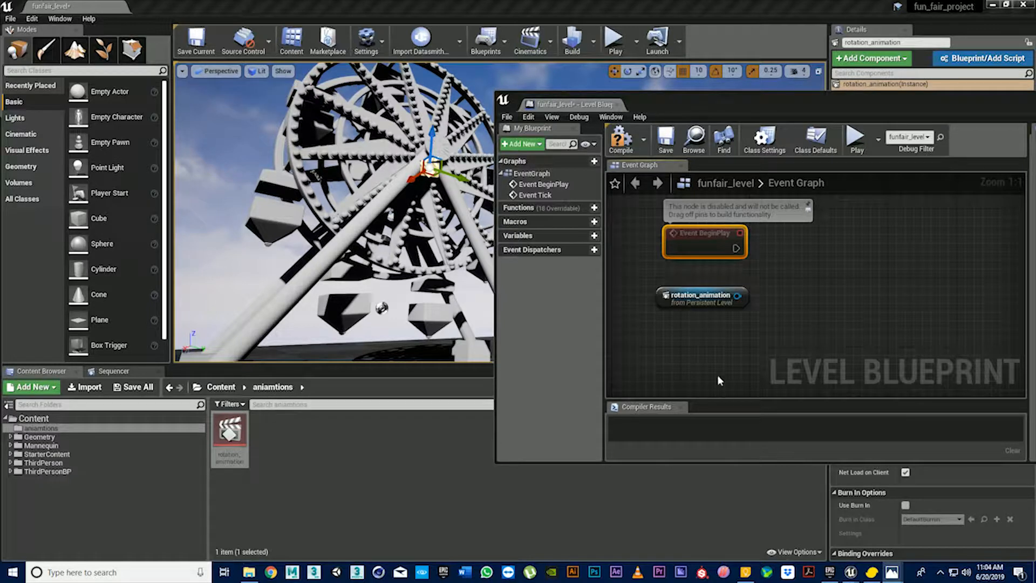
Add a Play Looping (SequencePlayer) node from the rotation_animation reference's output.
drag(737, 295, 853, 283)
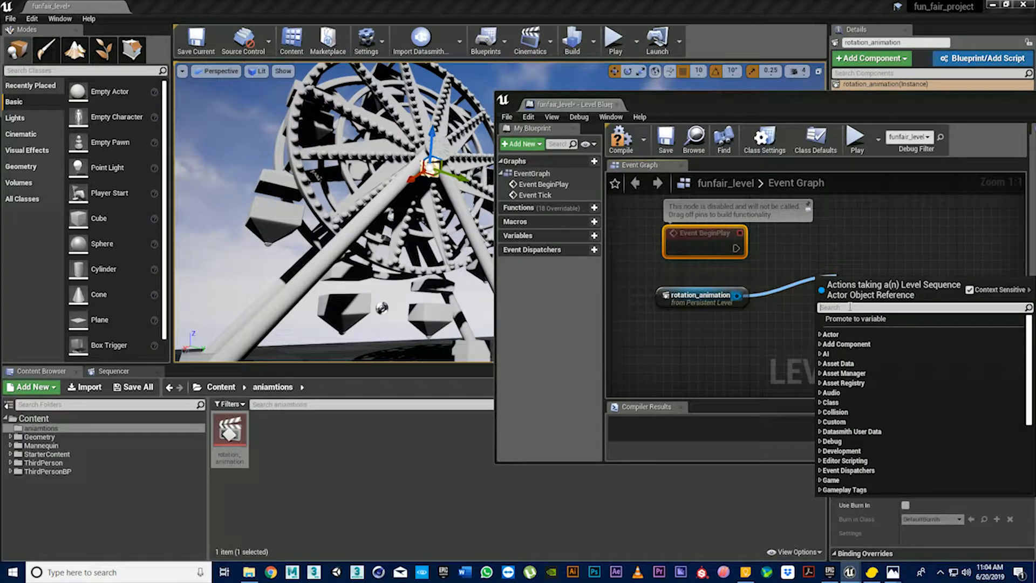
text(pla)
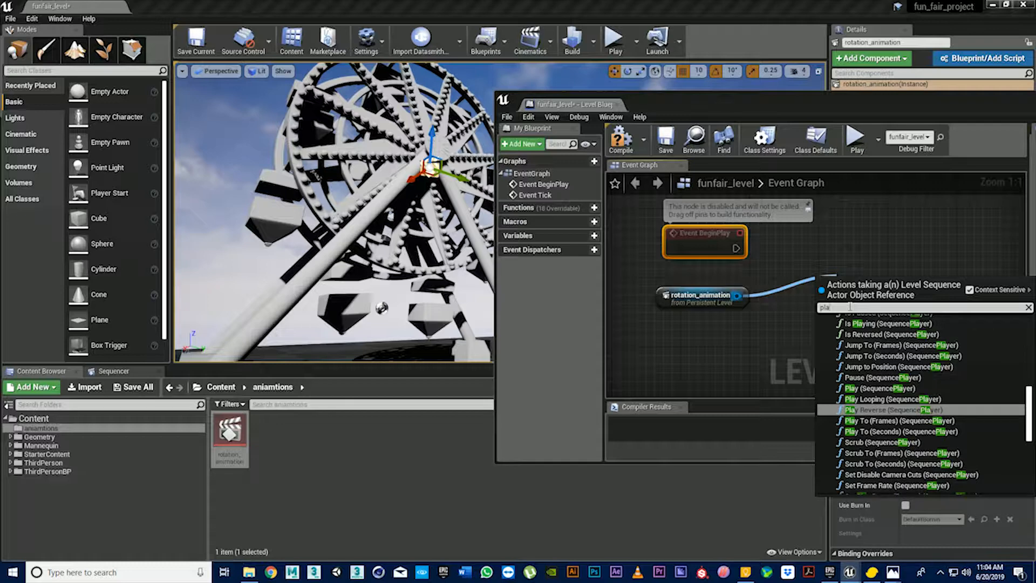
key(BackSpace)
key(BackSpace)
key(BackSpace)
text(loopi)
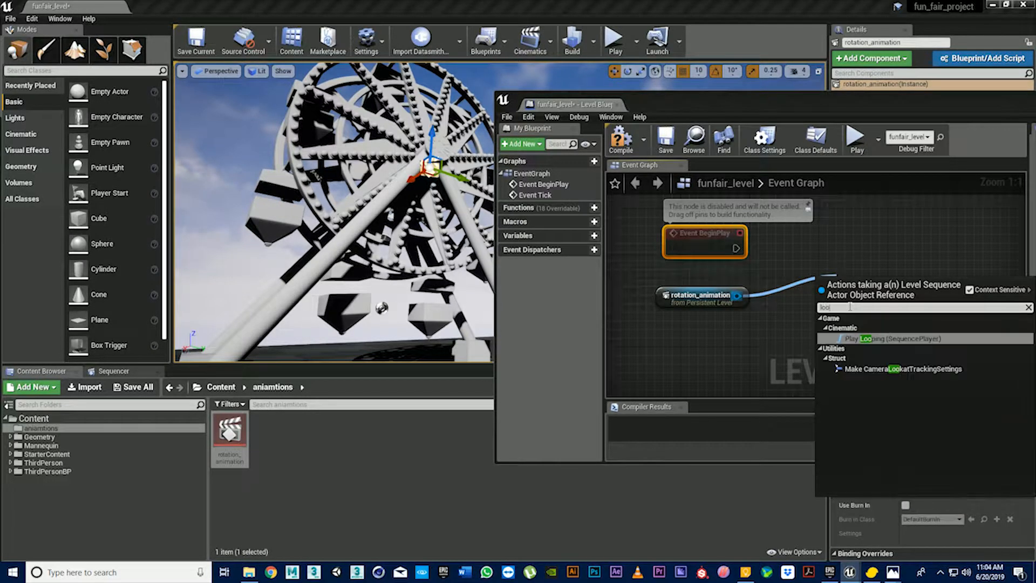
click(905, 338)
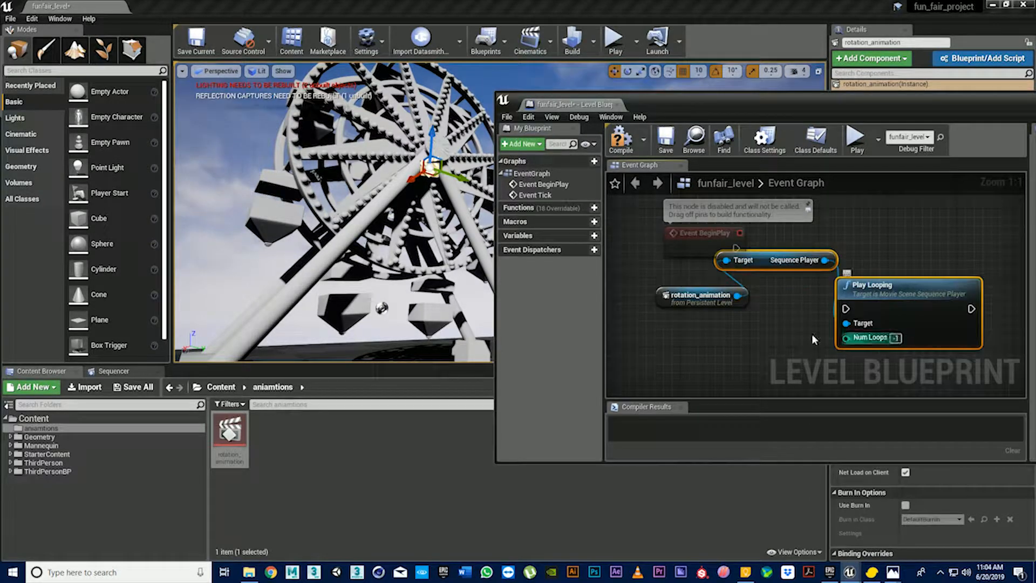
Arrange the nodes so the Sequence Player getter sits in line between rotation_animation and Play Looping.
drag(832, 321, 936, 295)
click(794, 268)
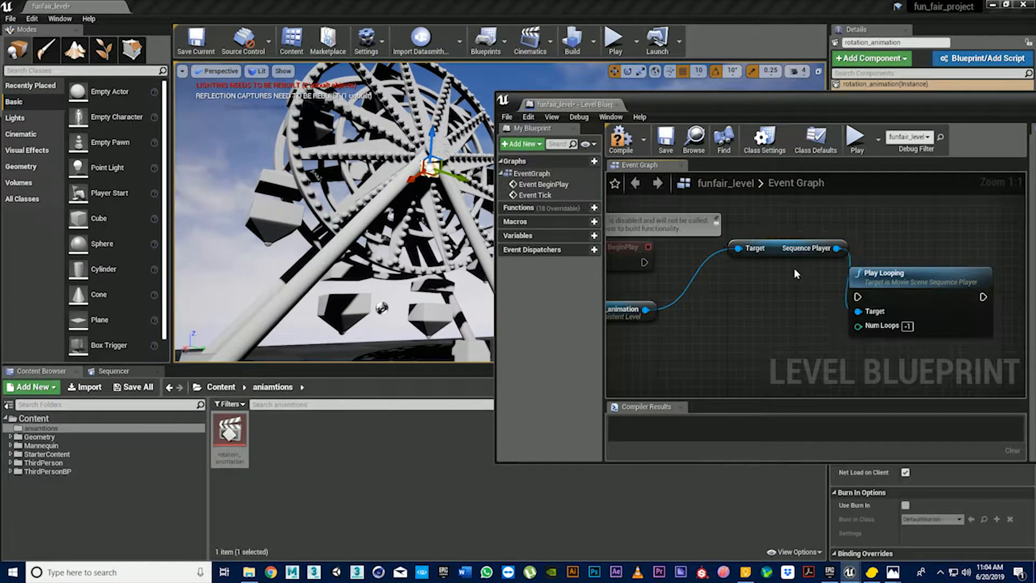
drag(781, 266, 751, 328)
right_drag(746, 358, 771, 352)
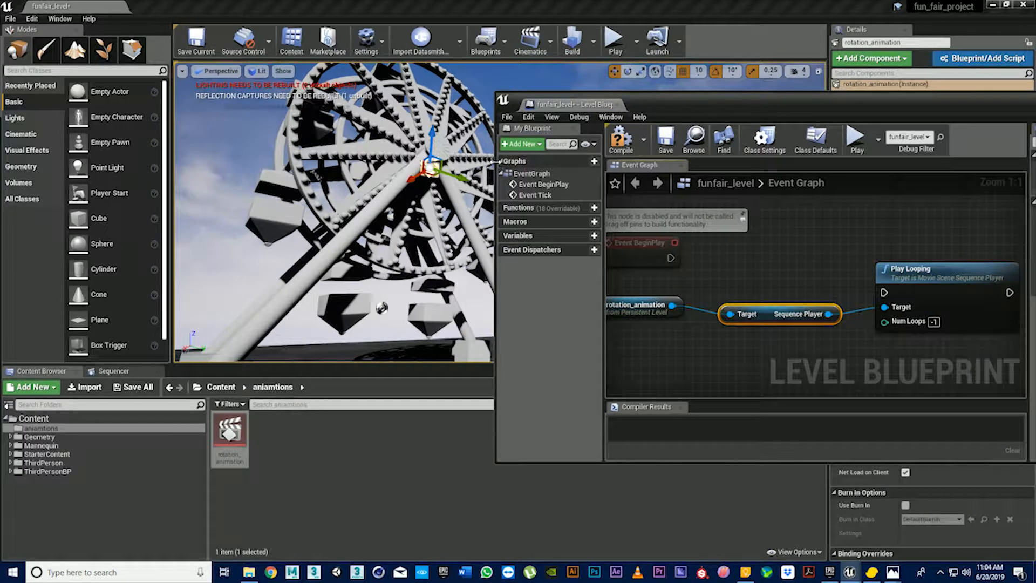
Widen the Level Blueprint window and connect Event BeginPlay's execution output to the Play Looping node.
drag(495, 160, 236, 161)
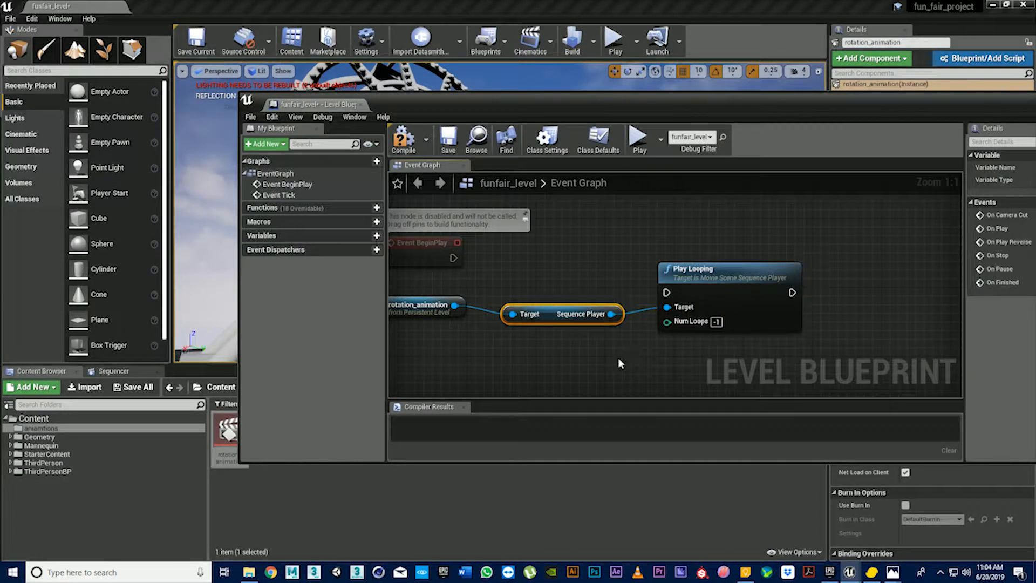
scroll(619, 359, down, 3)
right_drag(619, 359, 692, 347)
scroll(623, 314, up, 3)
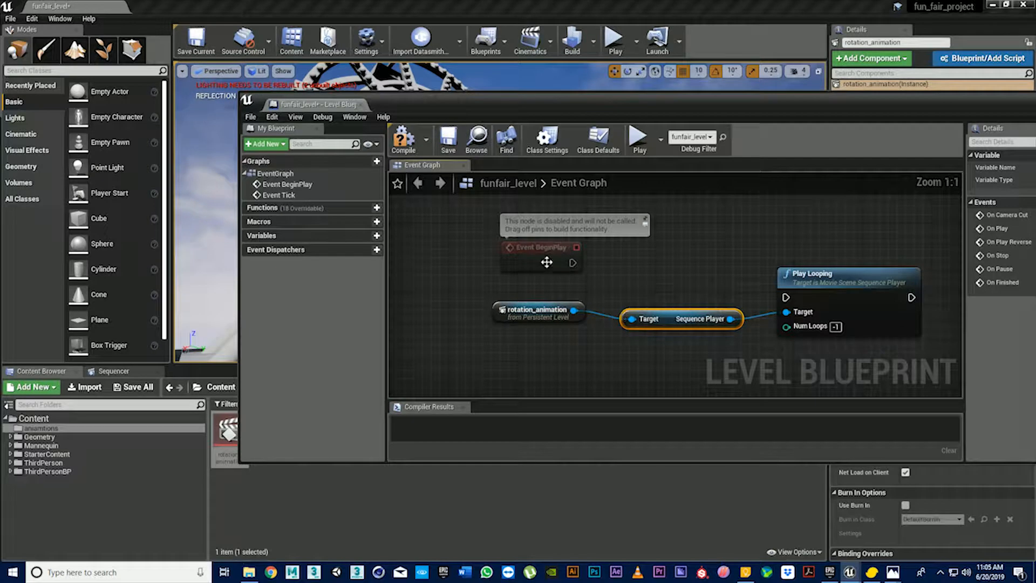
drag(547, 262, 788, 298)
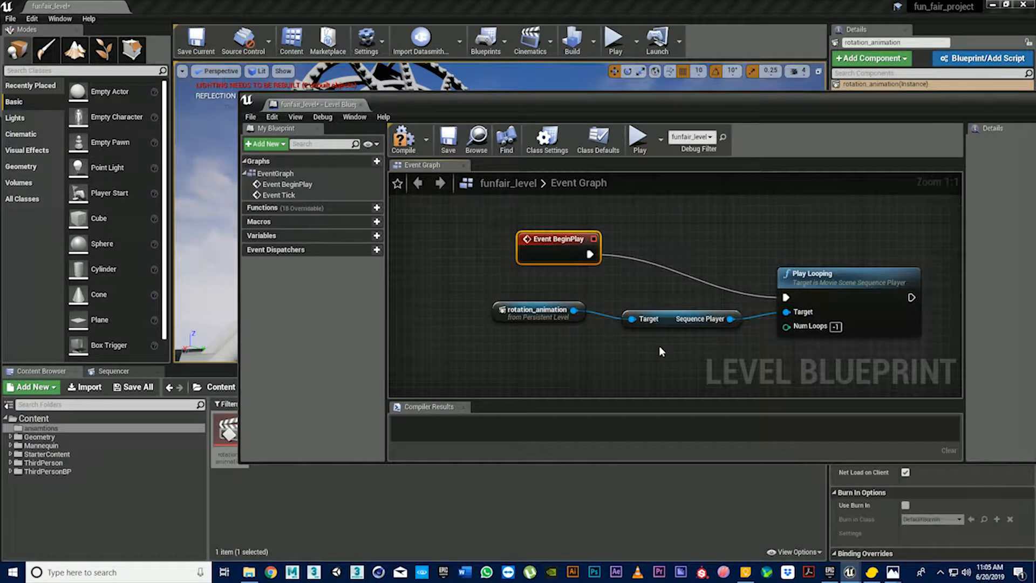
Save and compile the Level Blueprint and close its window.
click(448, 139)
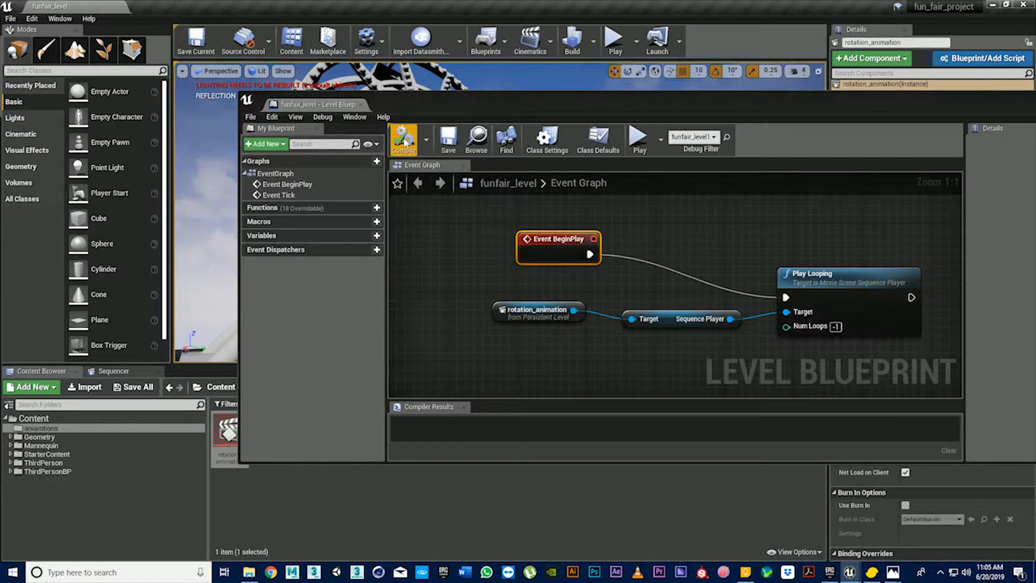
drag(974, 110, 762, 134)
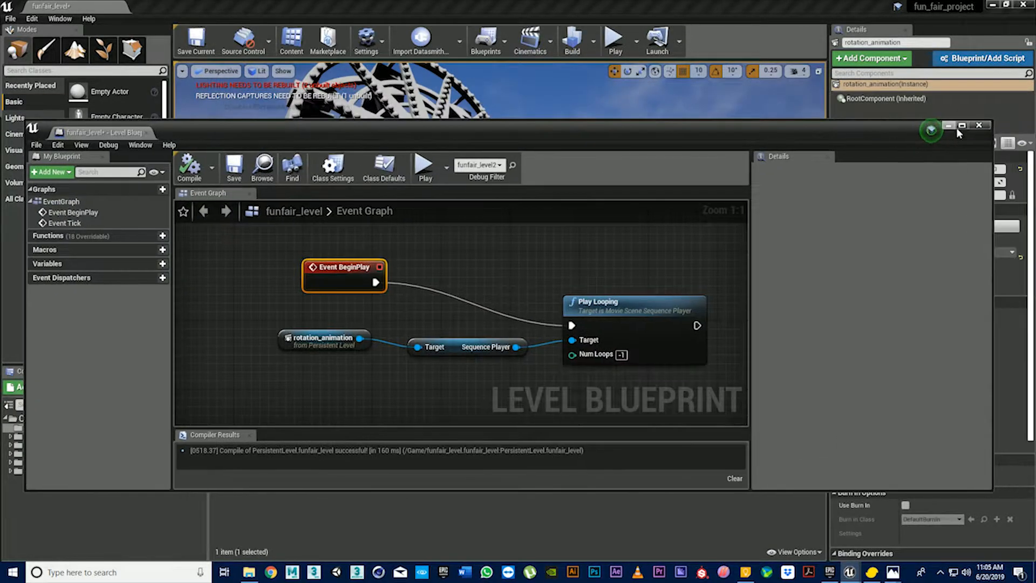
click(979, 124)
Play the level, run the character towards the Ferris wheel to check its looping rotation, and stop the session.
click(615, 44)
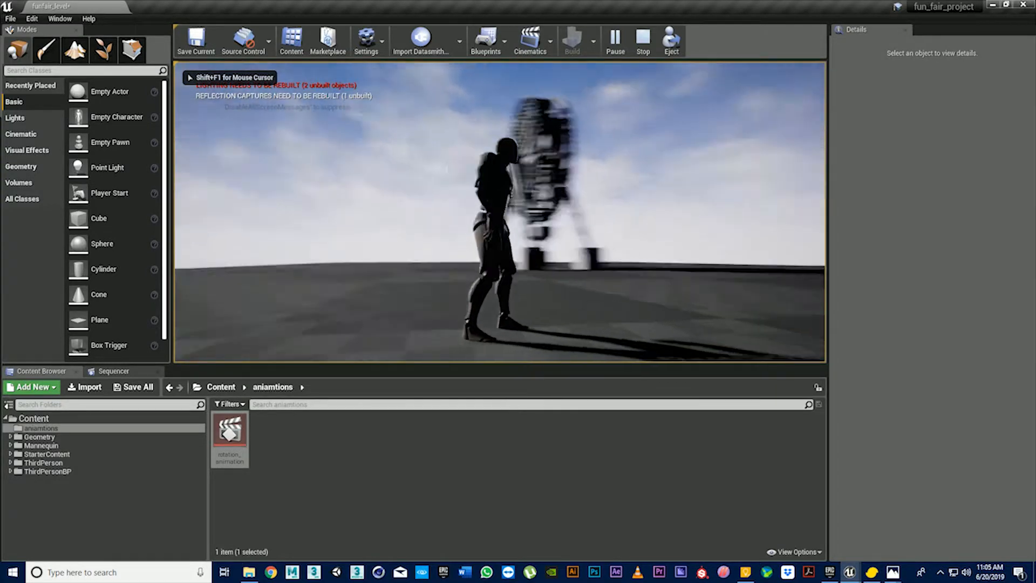
key(w)
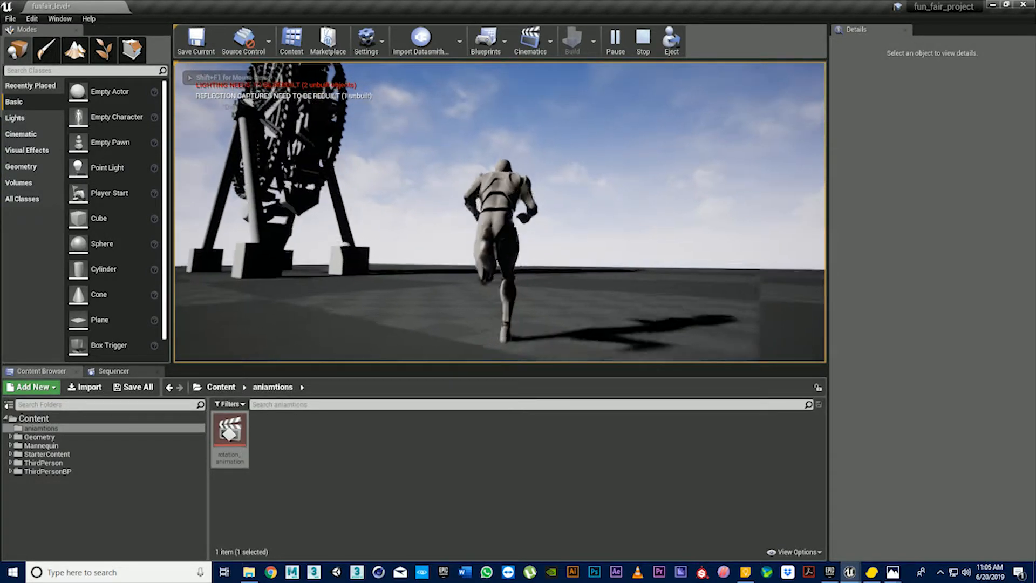
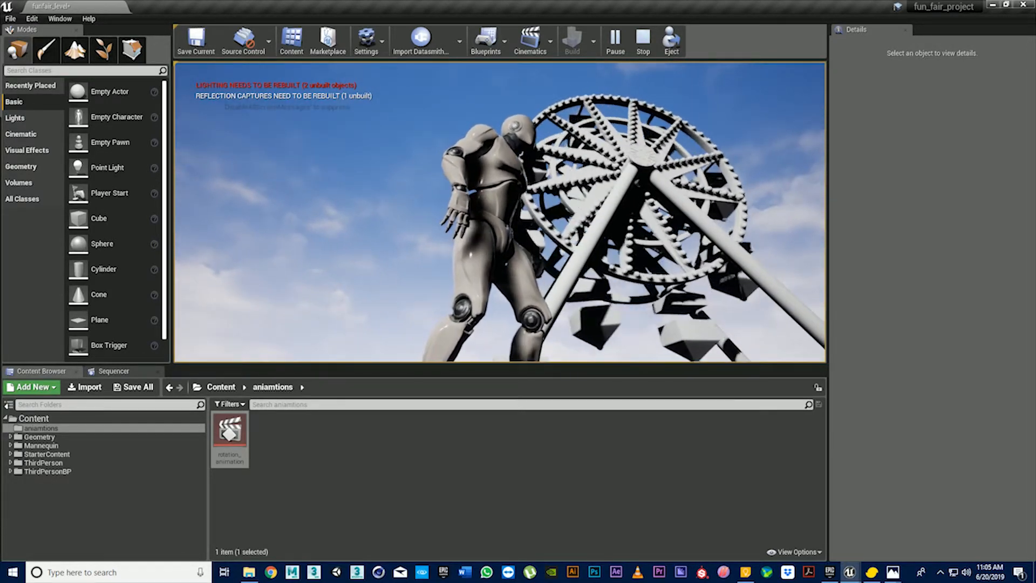
key(Escape)
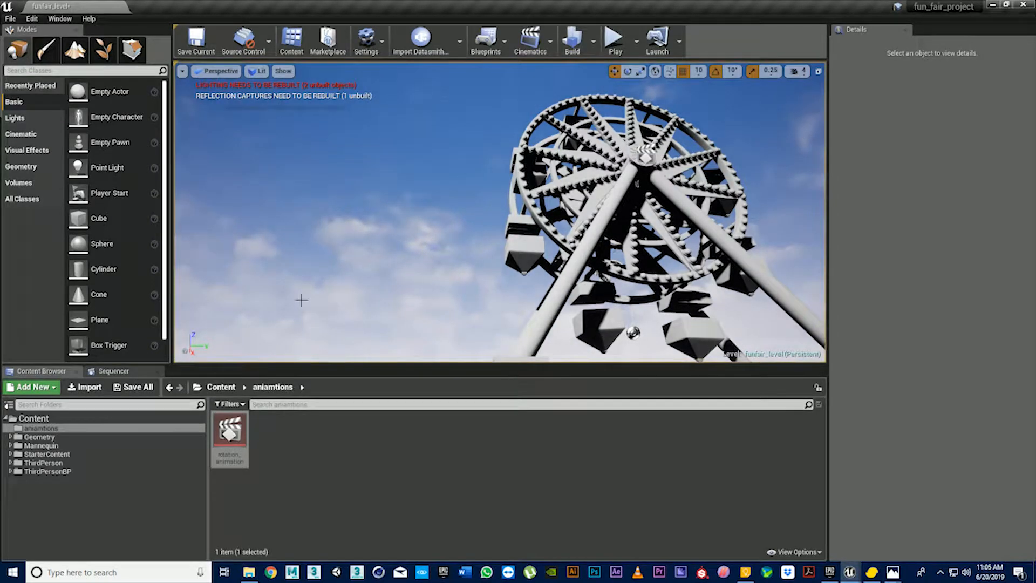
Create a folder named Materials in the Content root folder and open it.
click(33, 418)
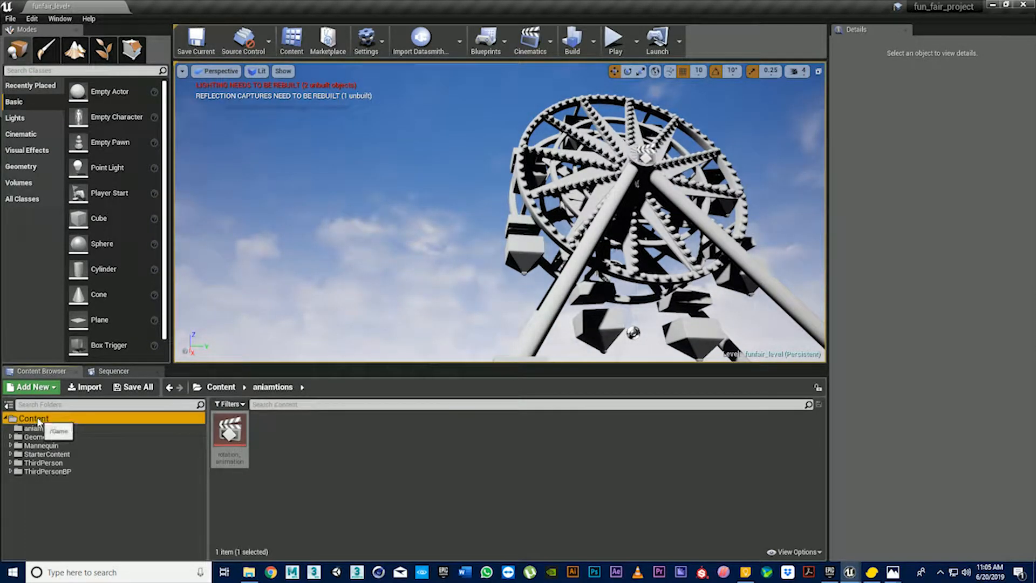
right_click(443, 483)
click(488, 174)
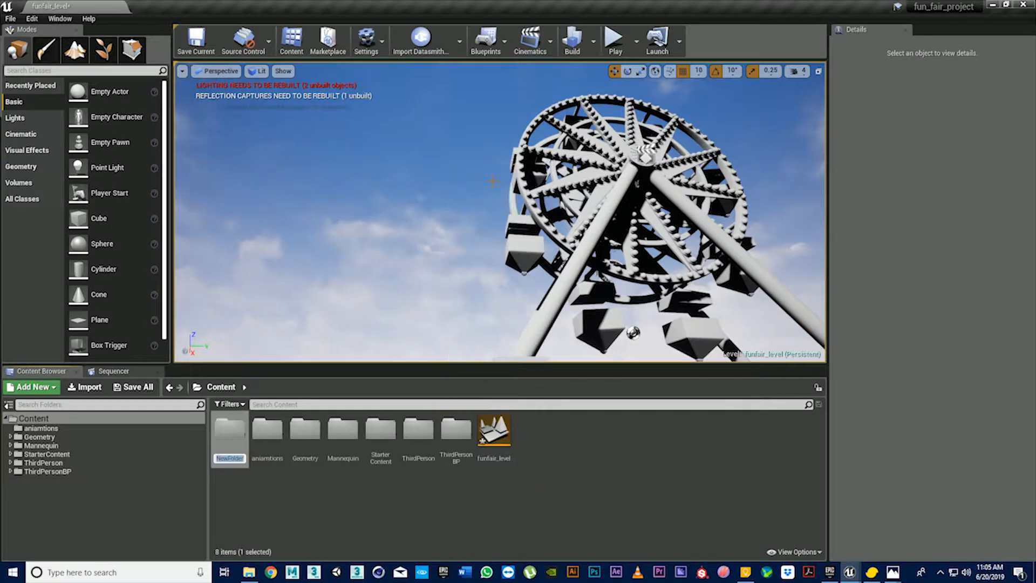
text(Ma)
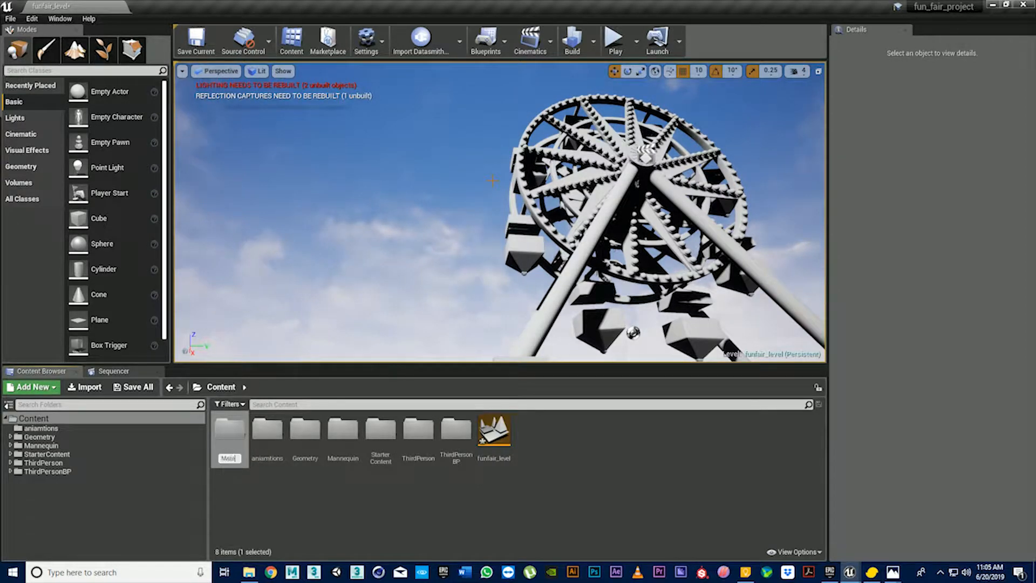
text(terials)
key(Return)
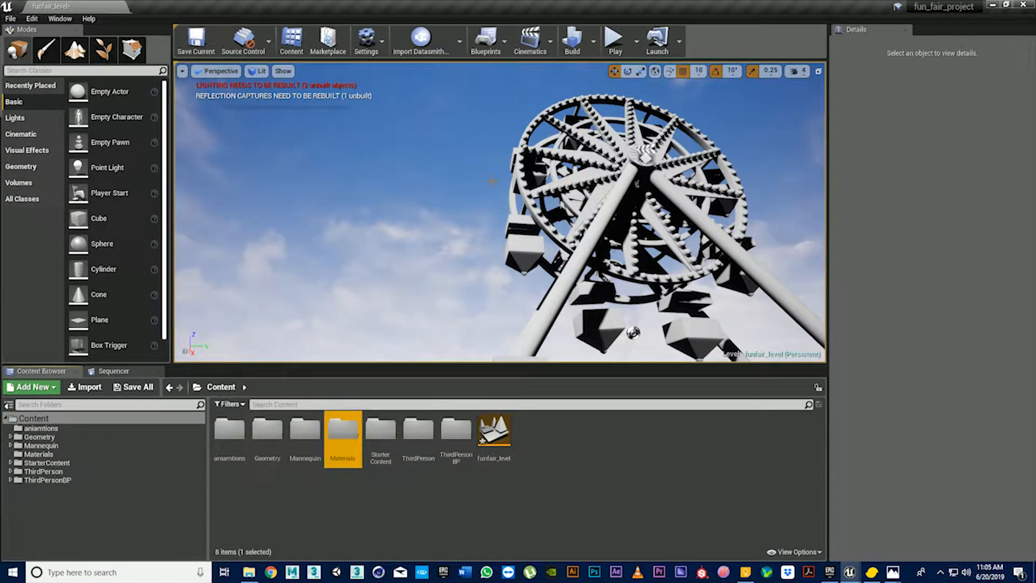
double_click(336, 444)
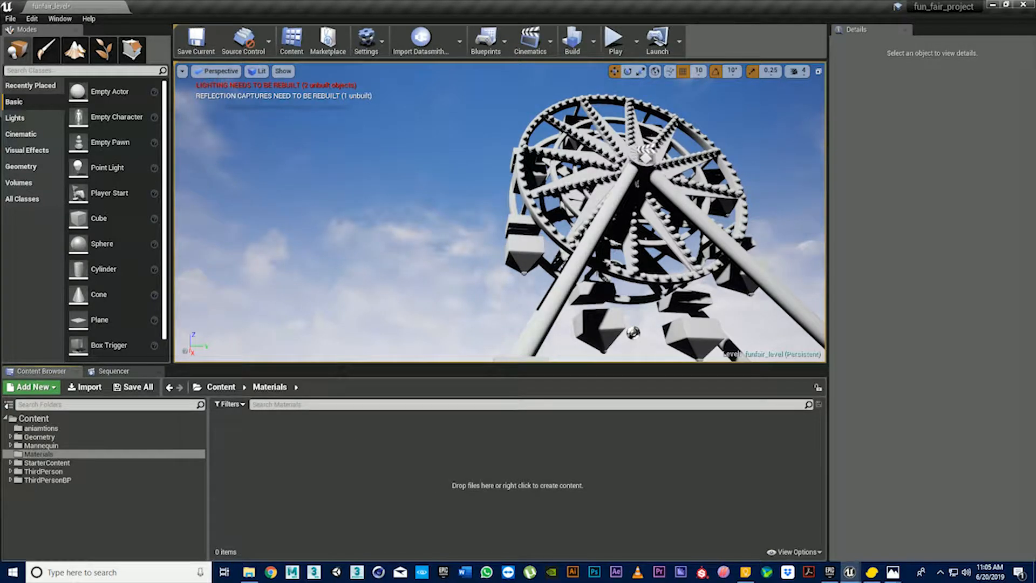
click(892, 572)
key(alt+Tab)
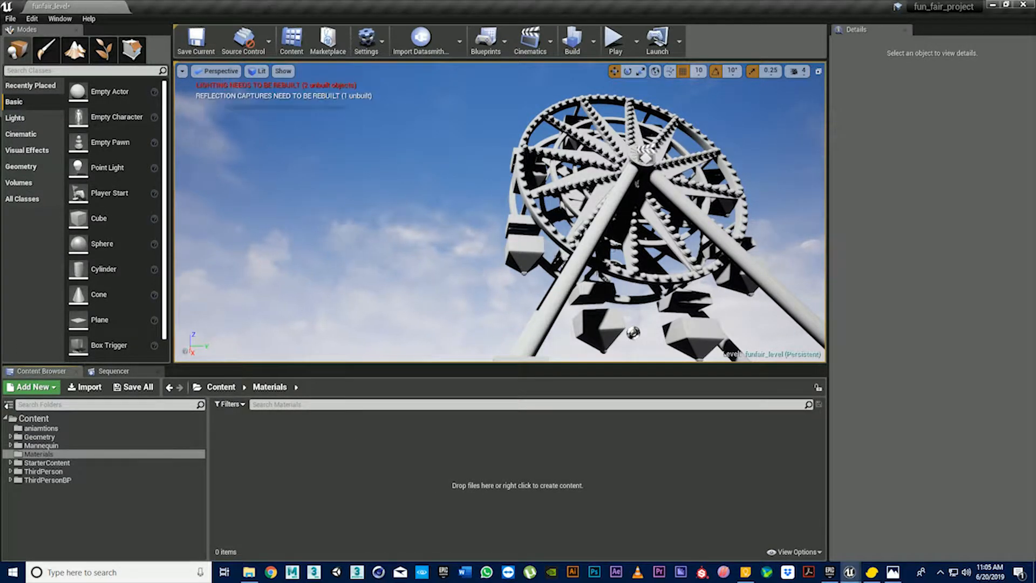
key(alt+Tab)
key(alt+Tab)
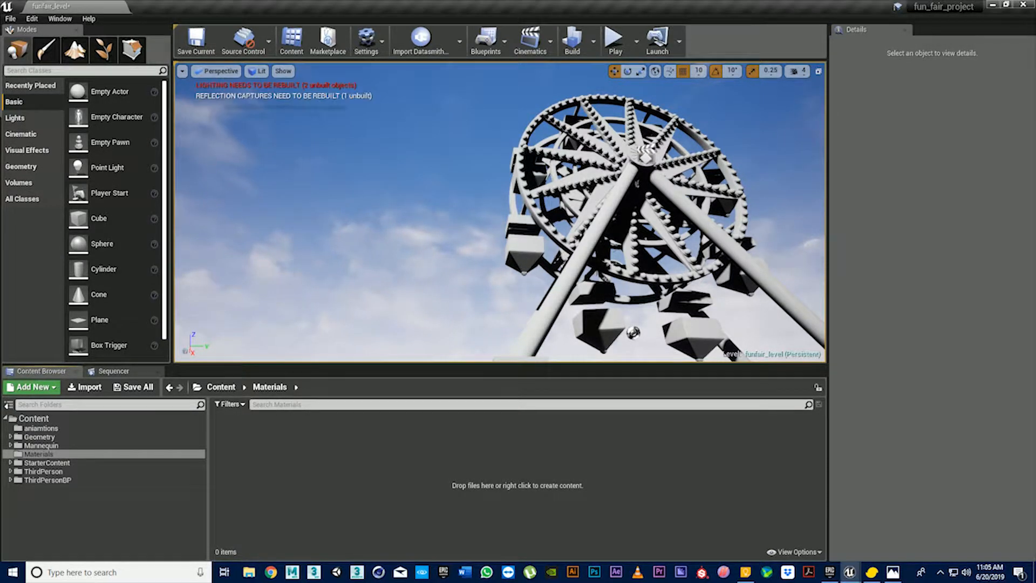
key(alt+Tab)
key(alt+Tab)
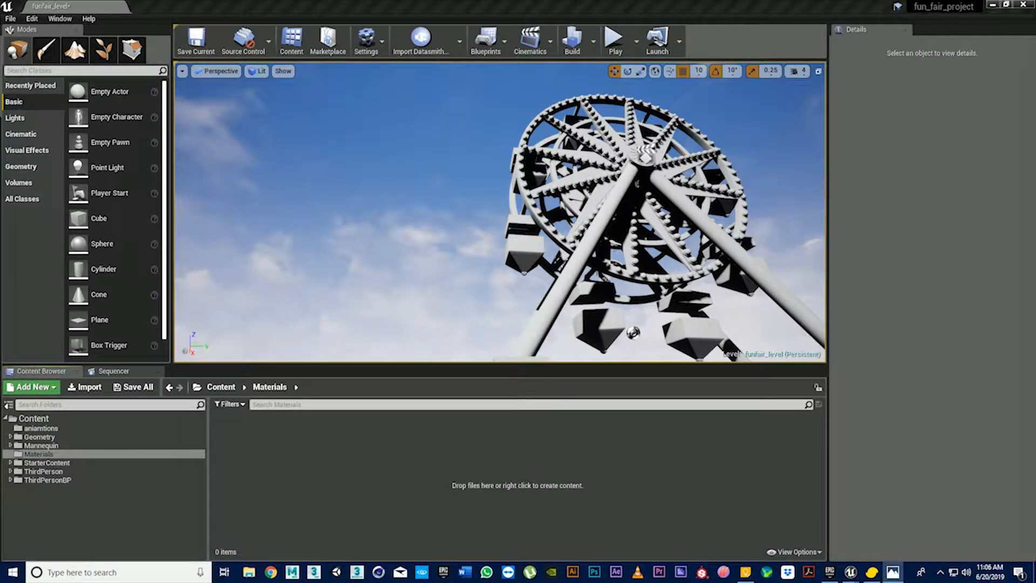
Create a material named main_light_mtl in the Materials folder and open it for editing.
right_click(278, 456)
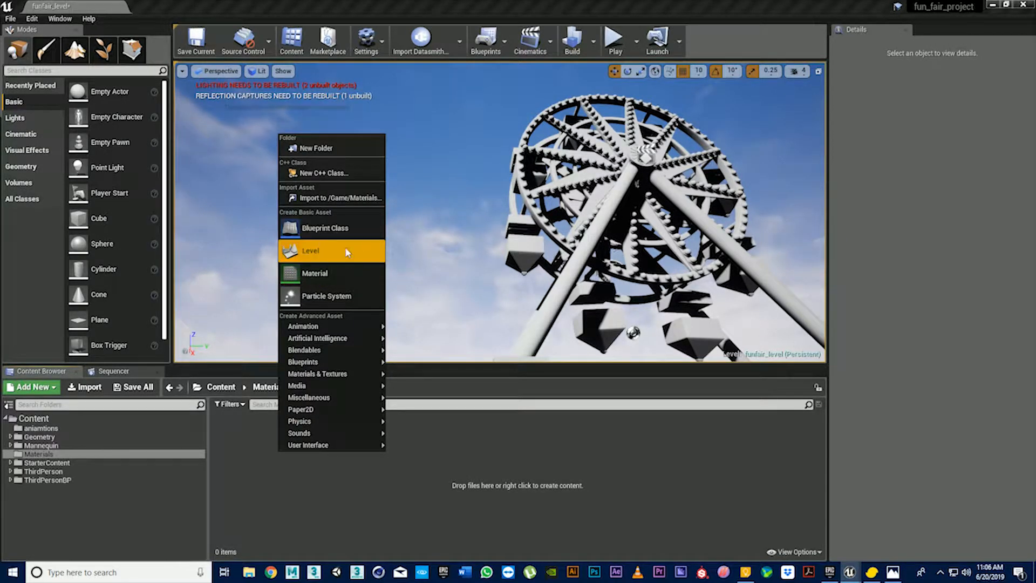
click(345, 273)
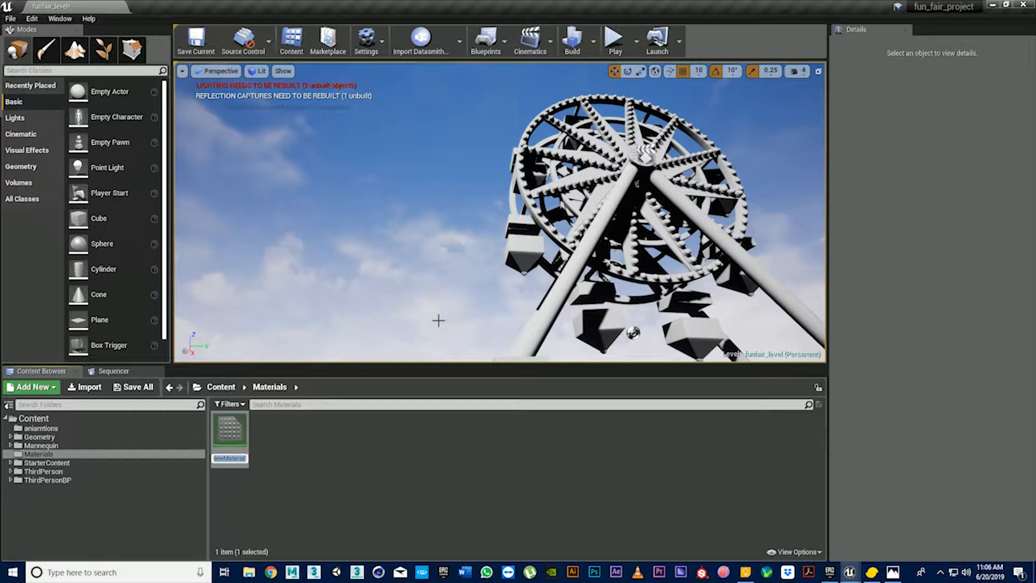
text(ma)
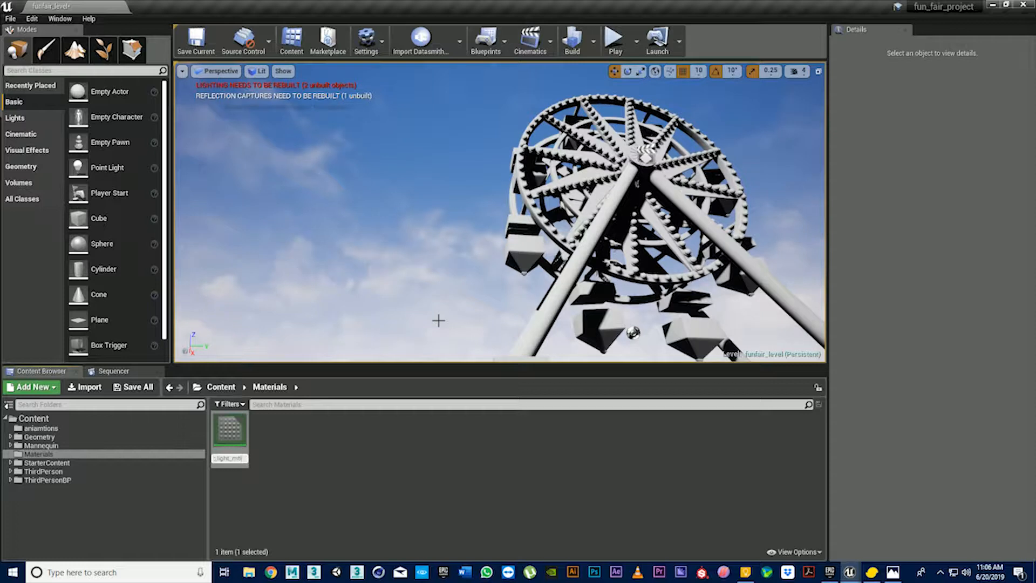
key(Return)
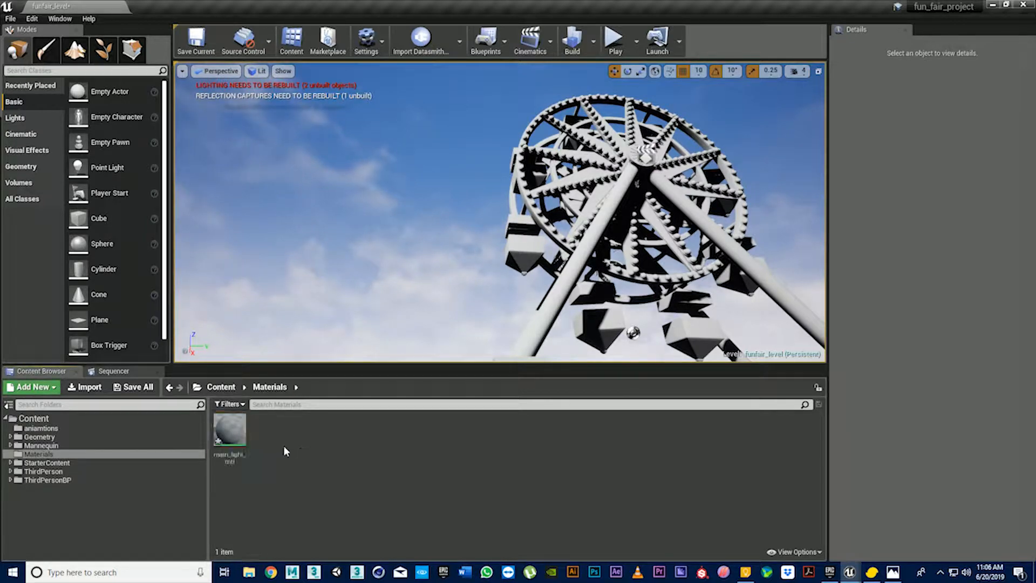
double_click(229, 432)
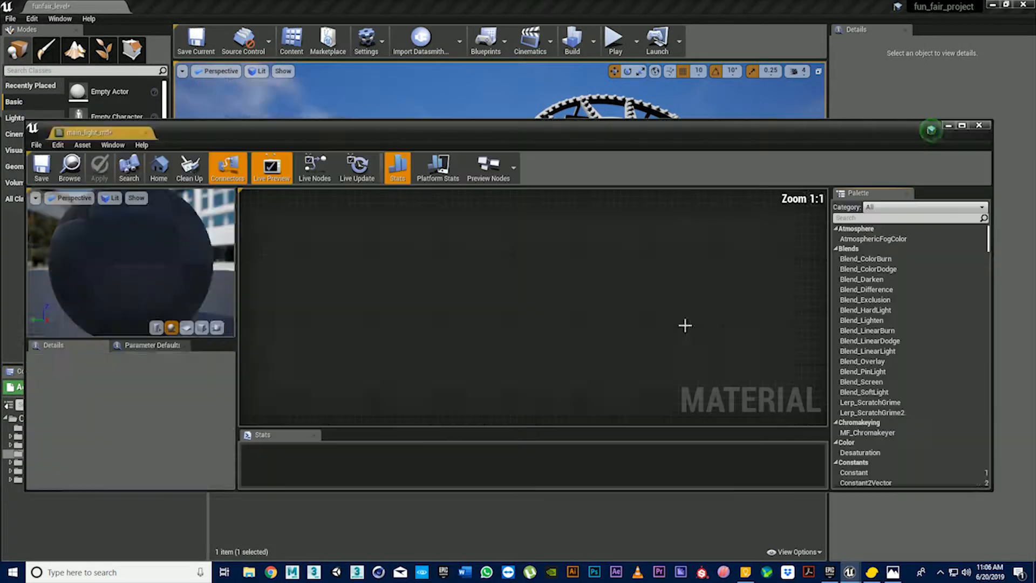
right_drag(412, 296, 516, 302)
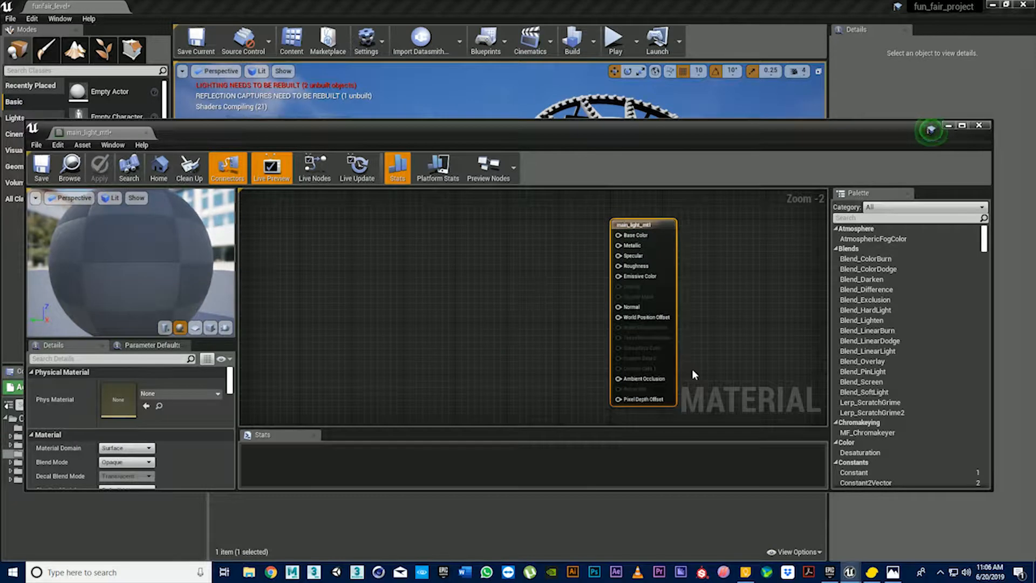
scroll(587, 283, up, 2)
right_drag(580, 260, 493, 257)
key(alt+Tab)
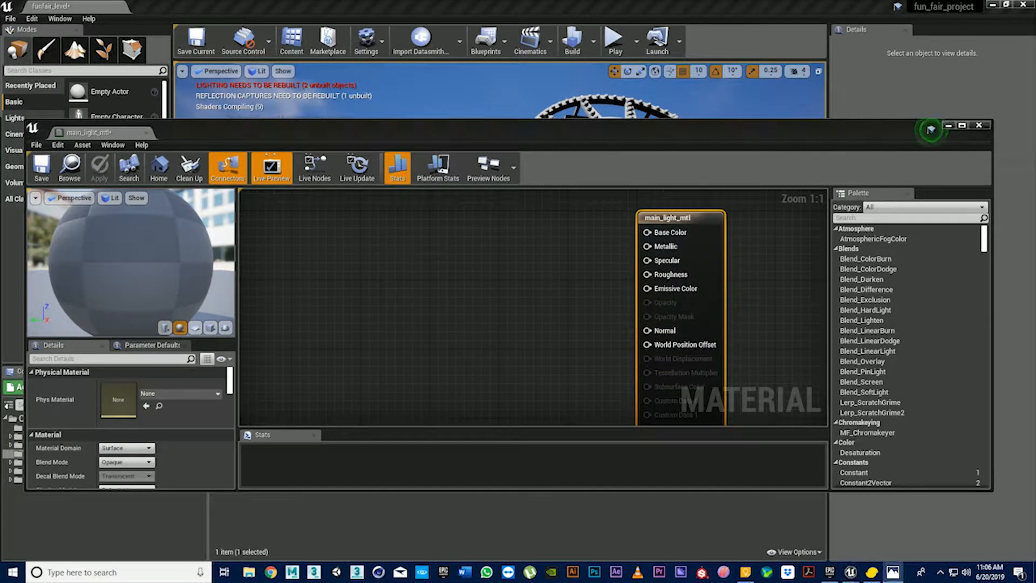
Add a Constant3Vector node to the main_light_mtl graph and connect its output to Base Color.
right_click(450, 253)
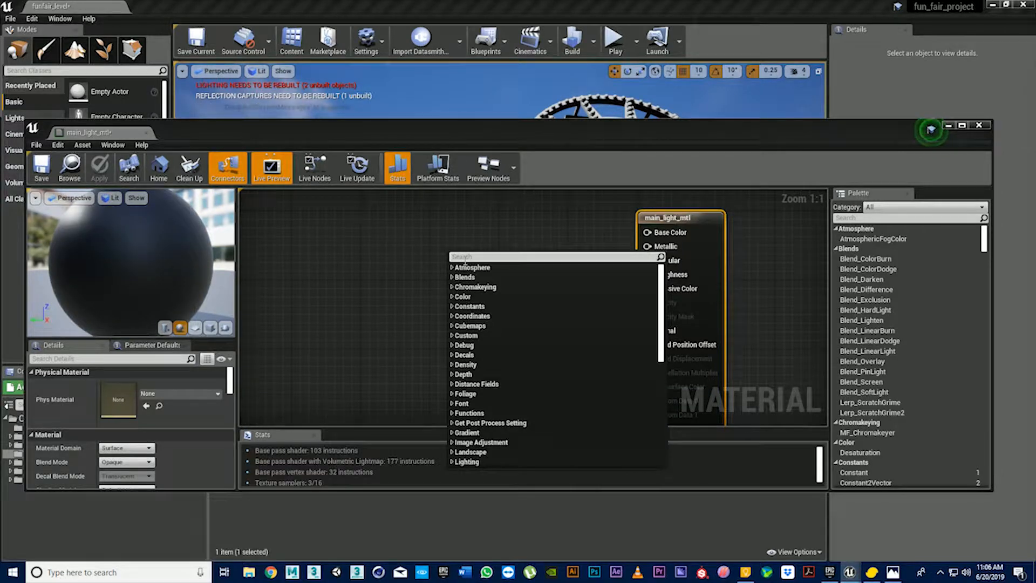
scroll(465, 260, down, 10)
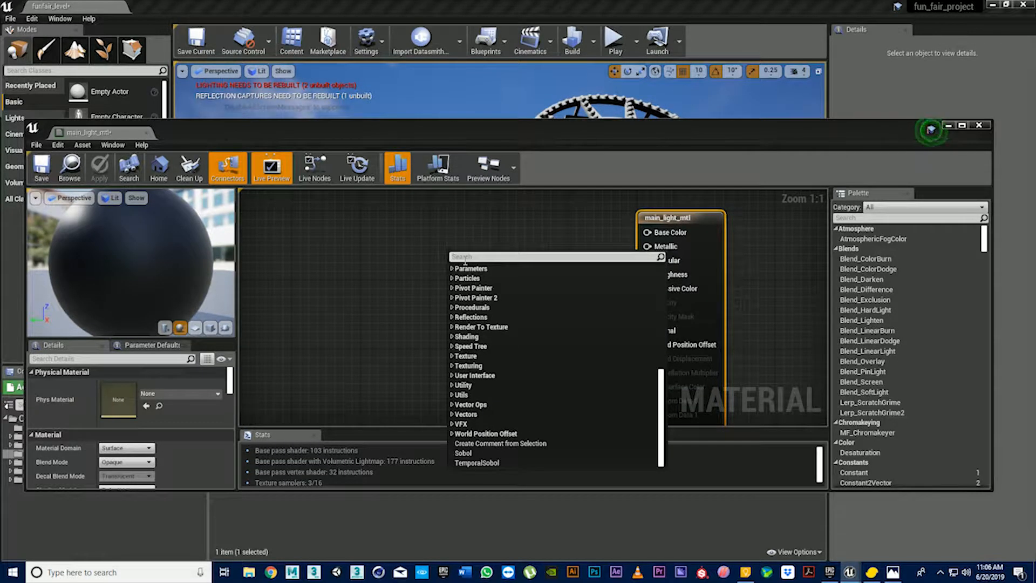
text(3 vector)
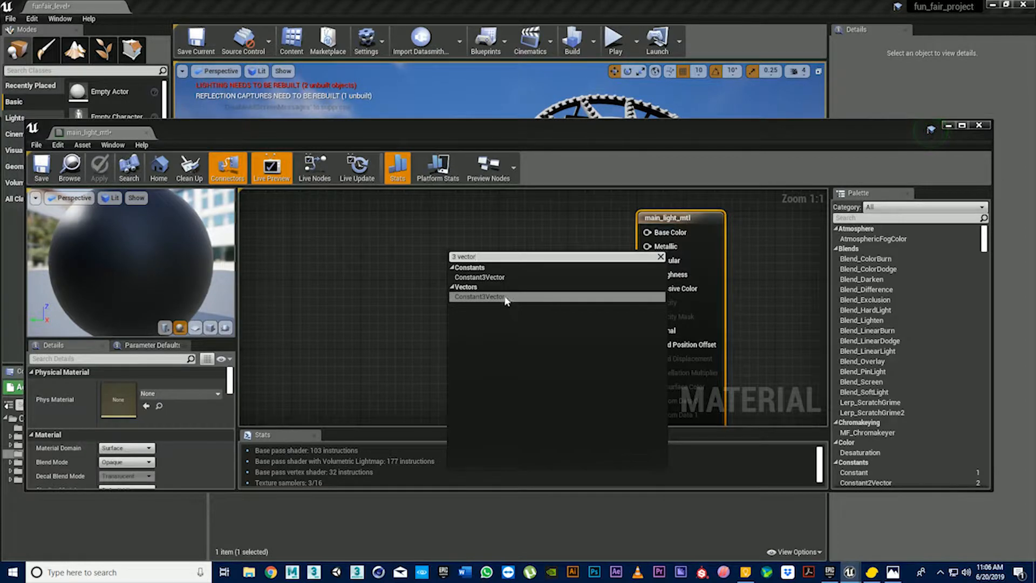
click(506, 298)
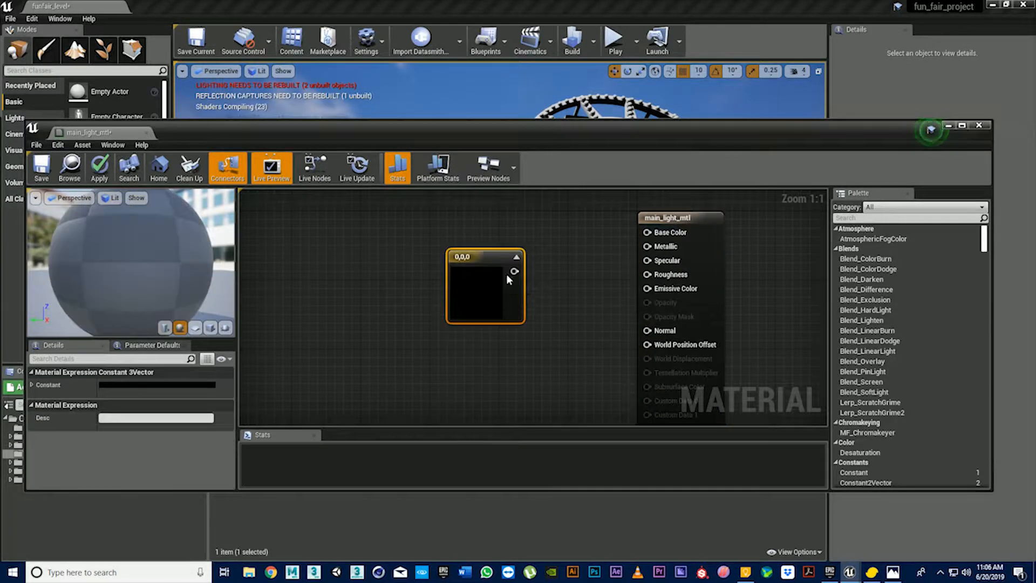
drag(577, 263, 647, 233)
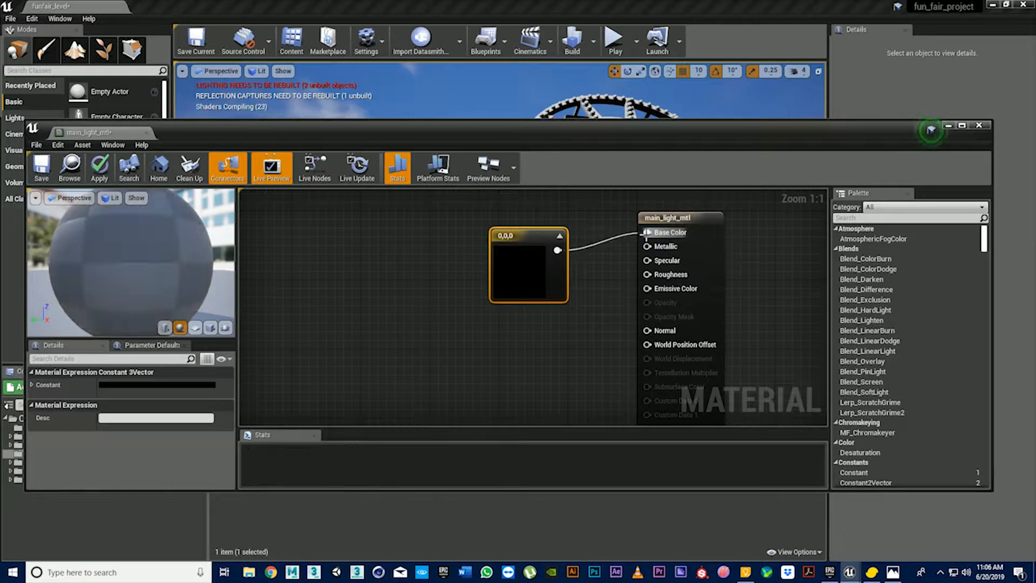
drag(616, 183, 973, 44)
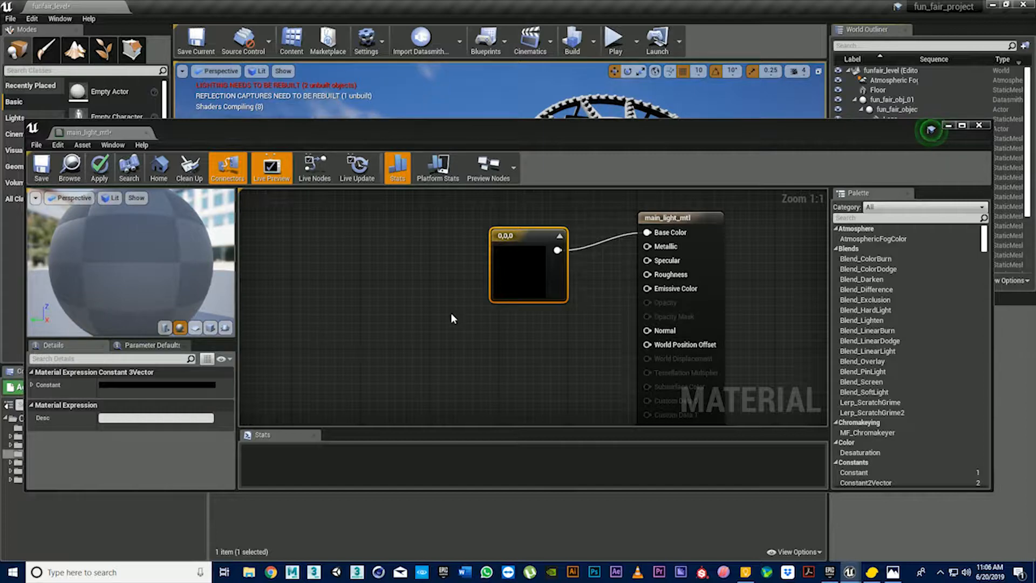
Expand the Constant3Vector's colour components and set R to 1.
click(133, 385)
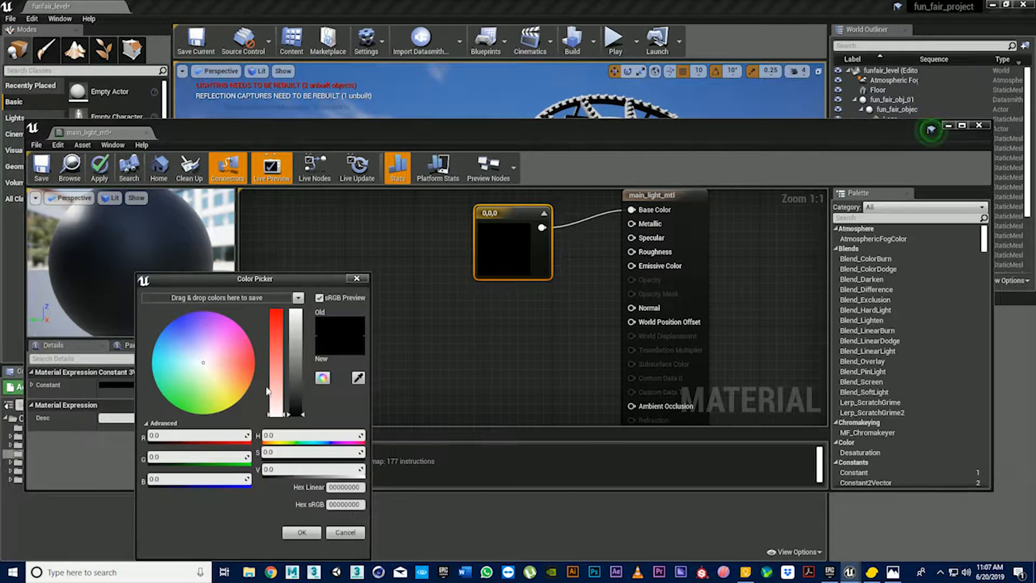
click(365, 278)
click(31, 384)
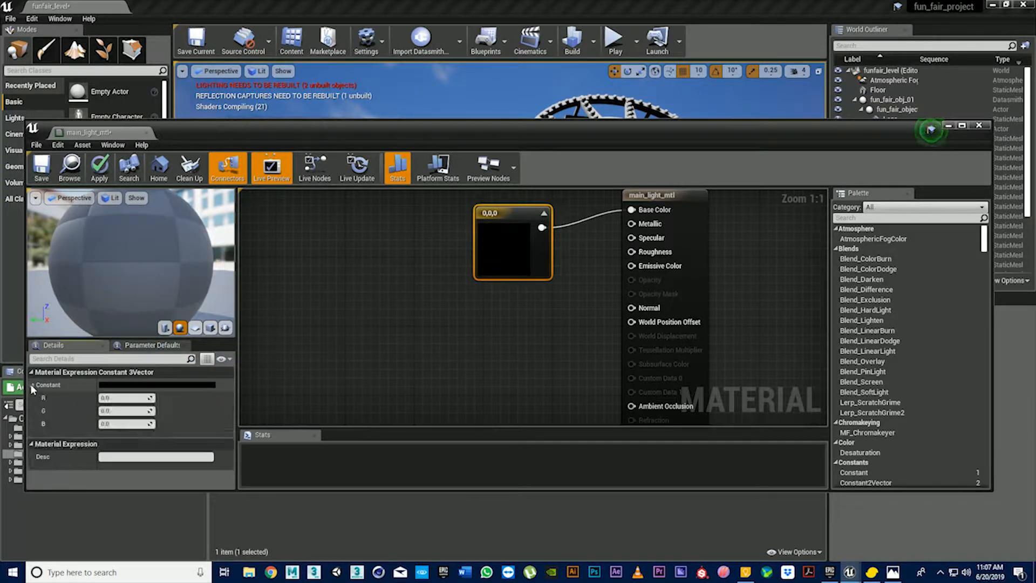
drag(110, 397, 151, 397)
click(109, 397)
text(1)
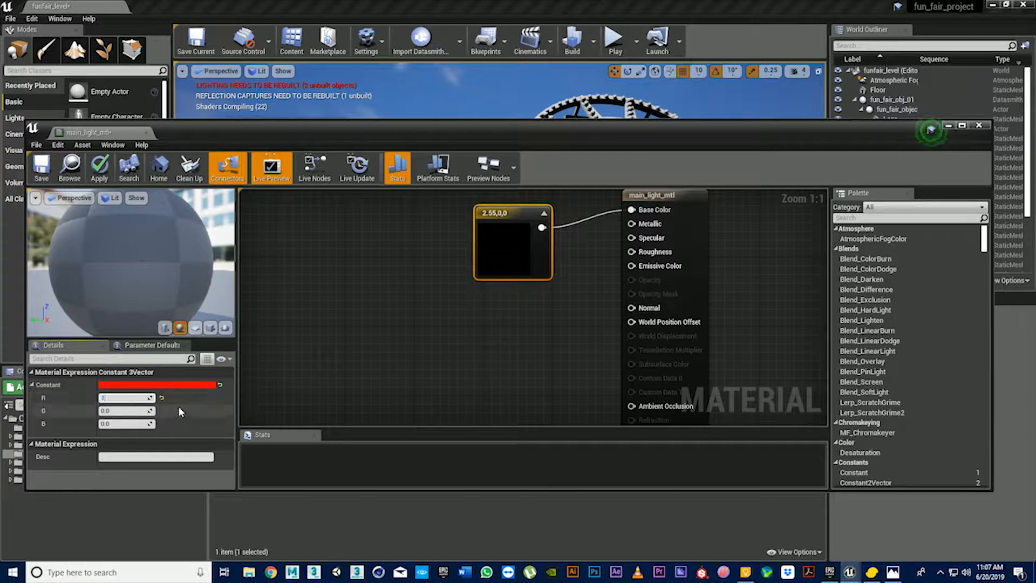
key(Return)
Change the constant's colour to golden yellow with R 1.0, G about 0.672 and B 0.0.
click(159, 385)
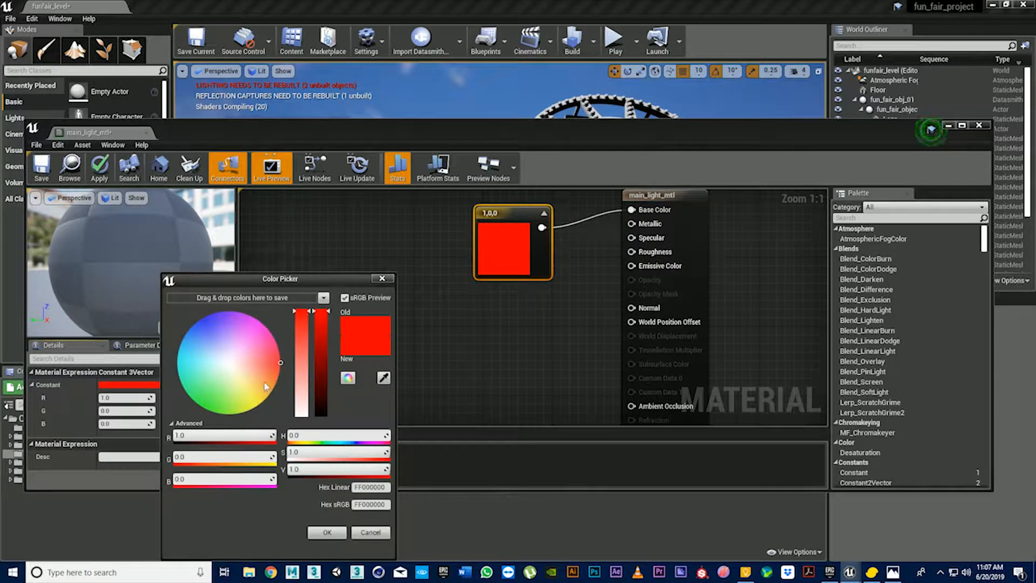
drag(272, 396, 267, 405)
click(327, 533)
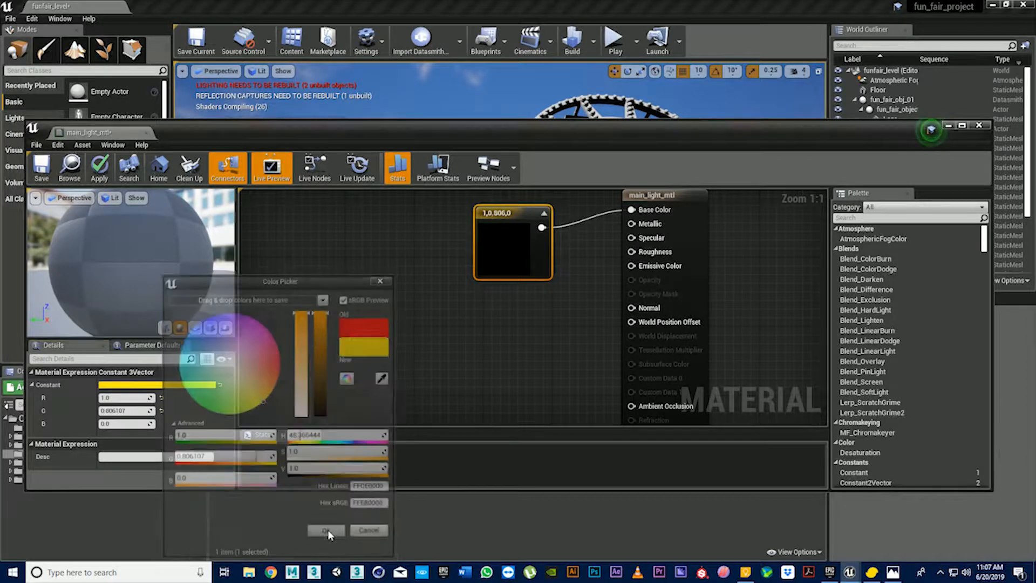
right_drag(413, 297, 468, 334)
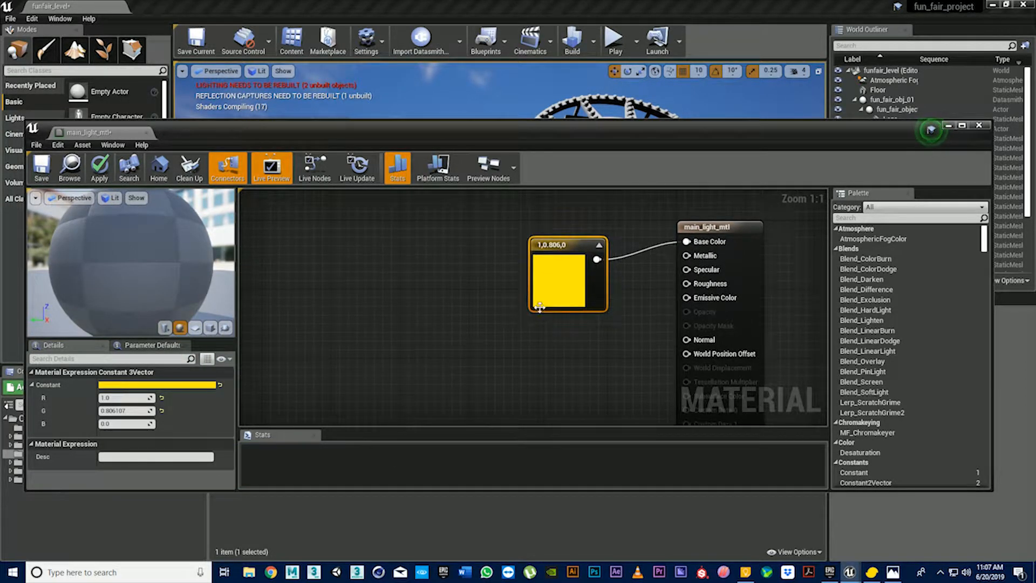
click(198, 386)
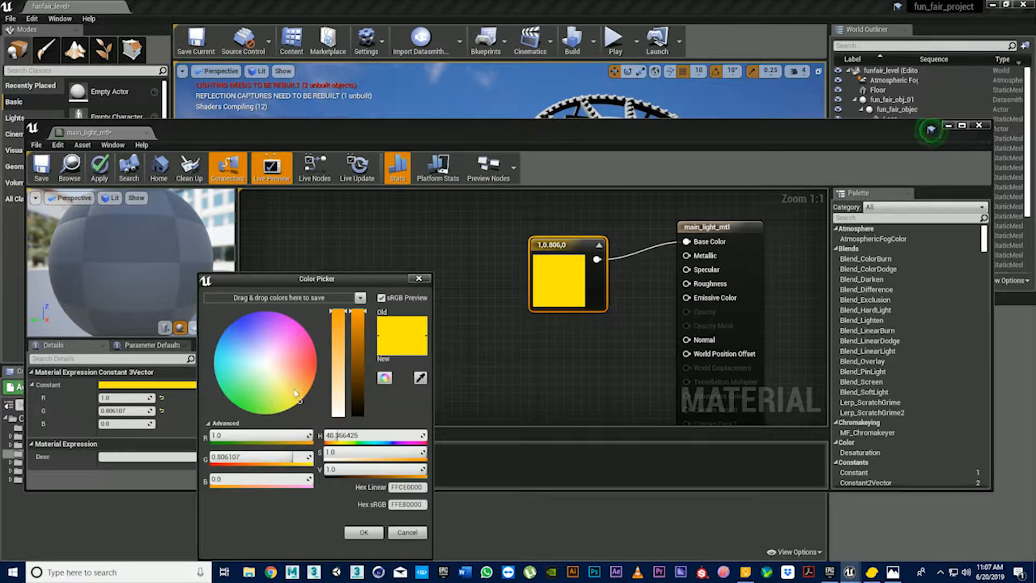
drag(301, 399, 308, 397)
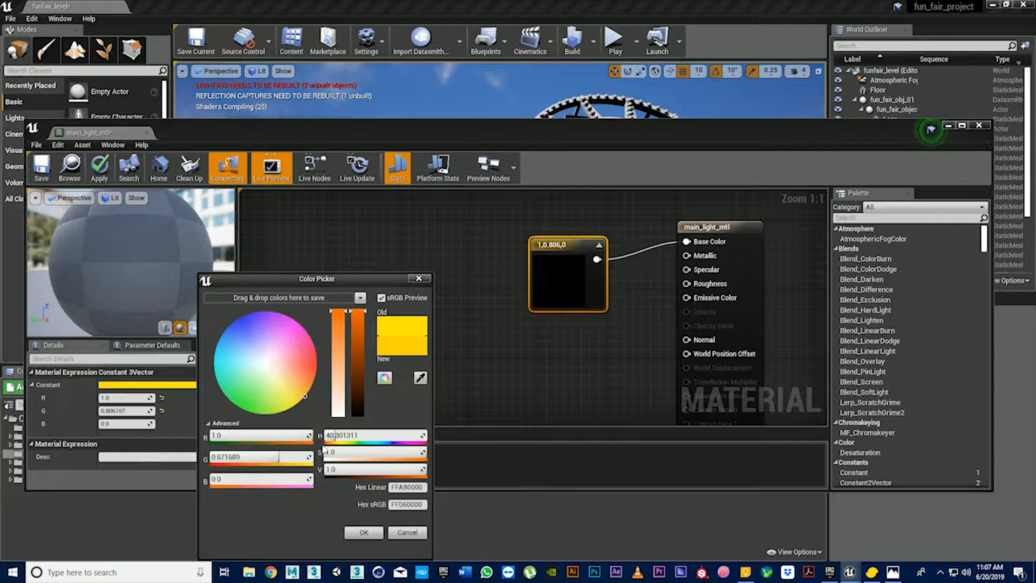
click(363, 533)
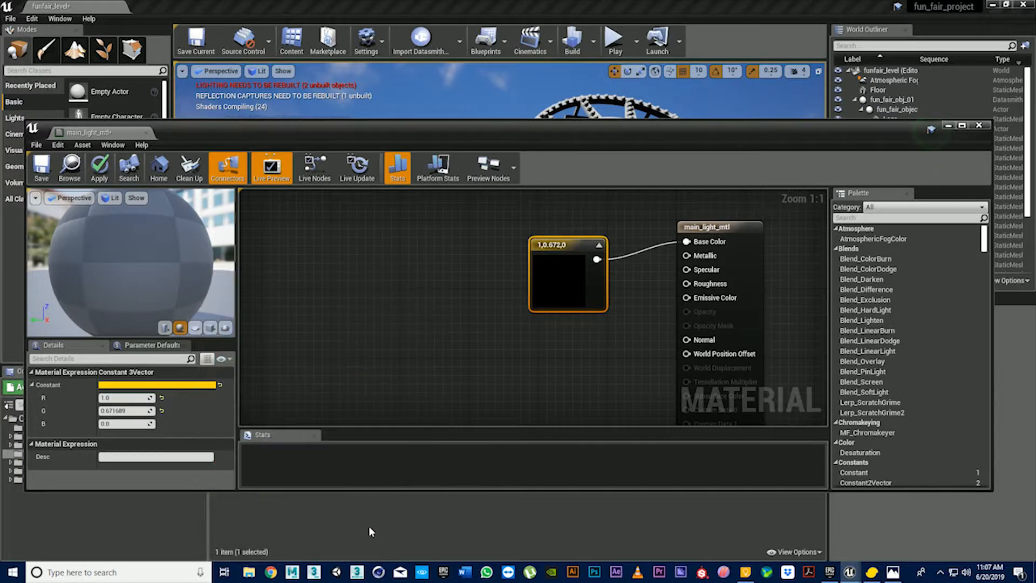
click(410, 323)
right_drag(415, 321, 475, 344)
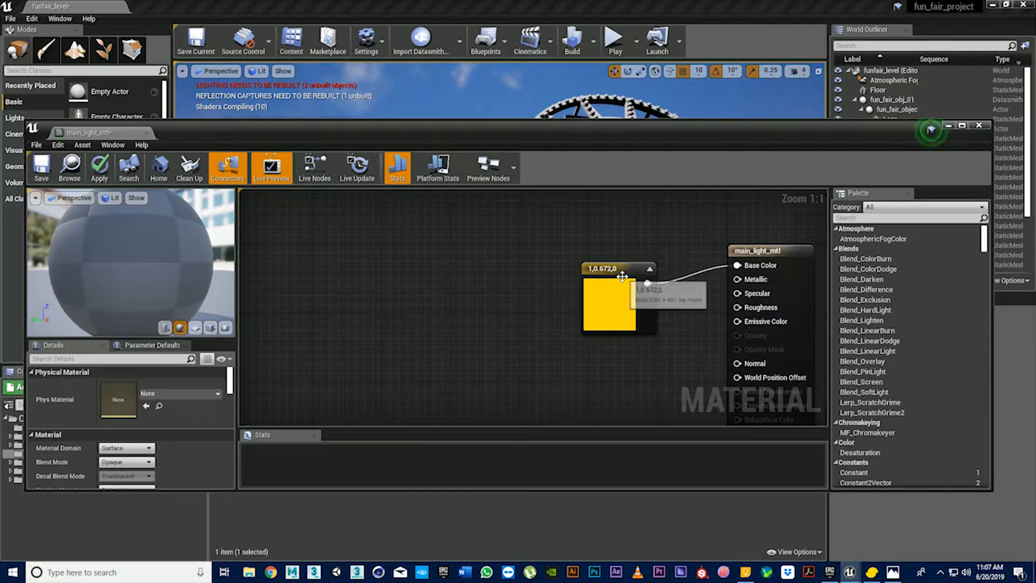
Duplicate the yellow constant node and place the unconnected copy well to the left of the original.
click(621, 286)
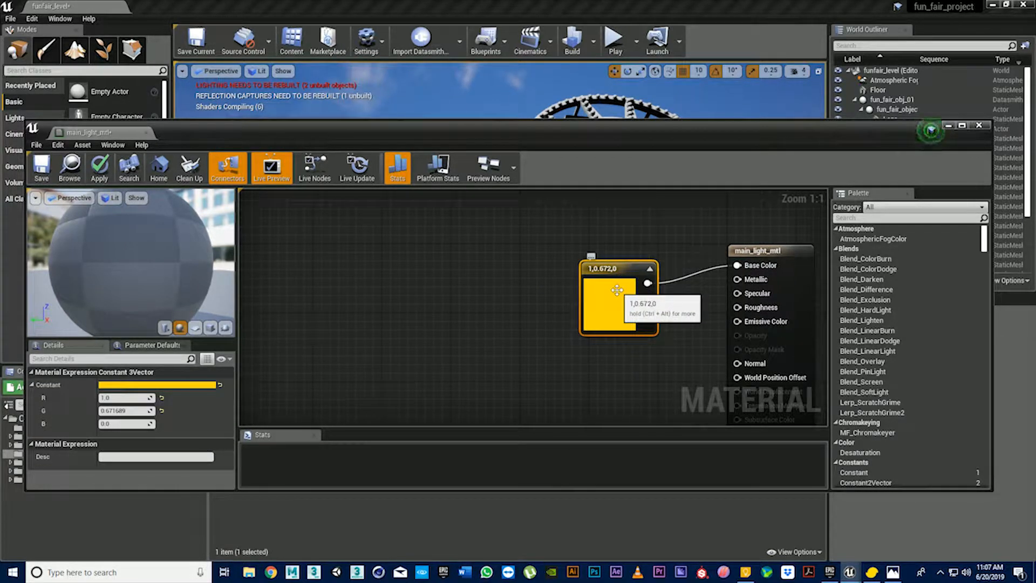
key(ctrl+w)
drag(621, 294, 335, 234)
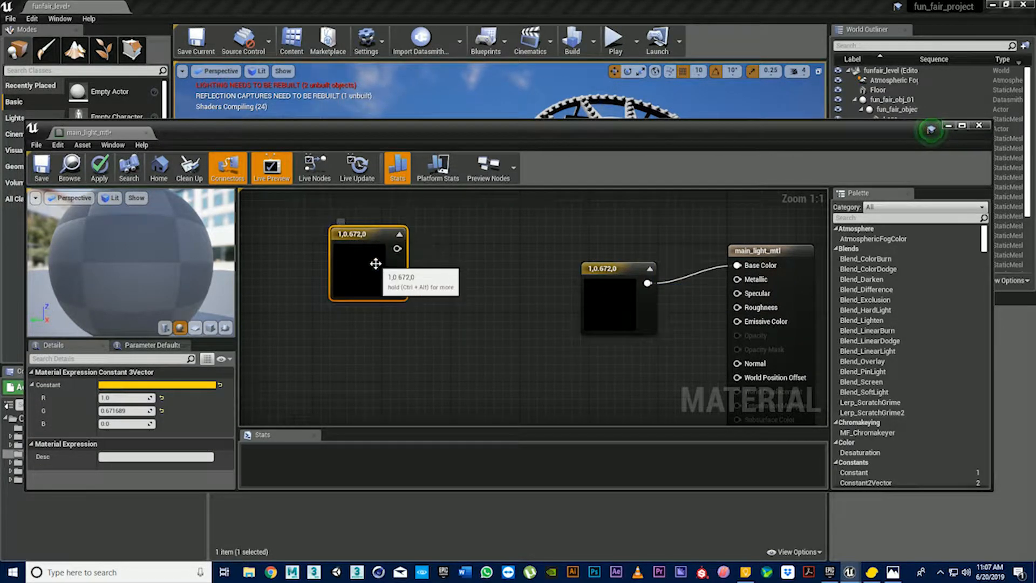
click(387, 324)
right_click(435, 329)
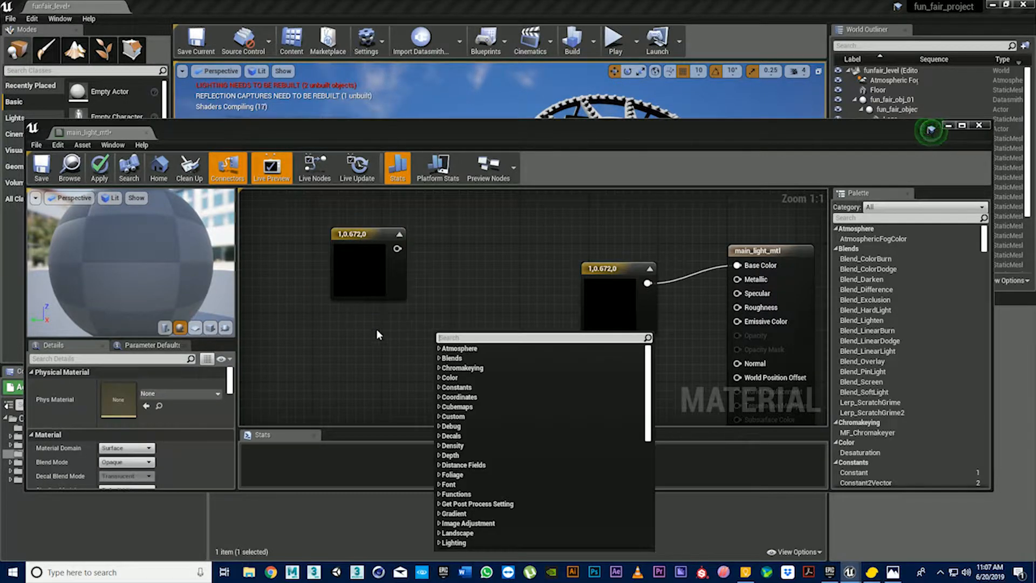
click(374, 275)
right_click(413, 331)
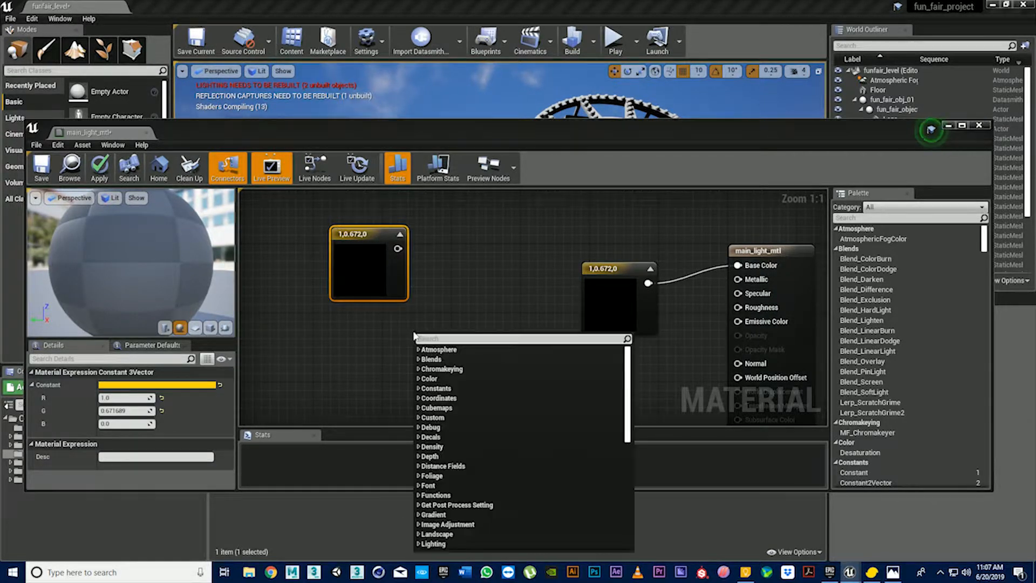
click(361, 330)
Enlarge the material editor and change the Base Color constant to orange with R 1.0, G about 0.399 and B 0.0.
scroll(561, 335, down, 2)
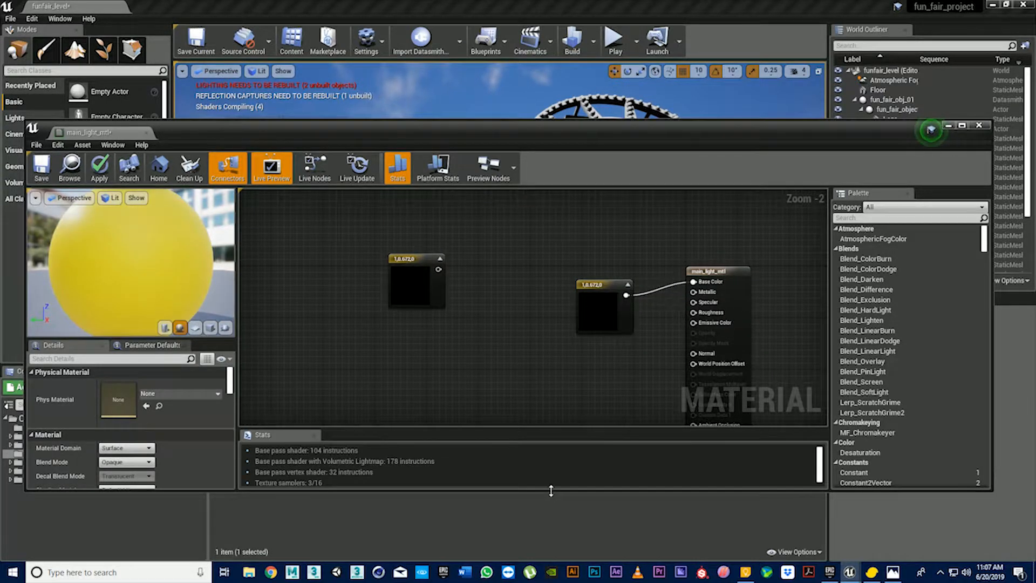
drag(552, 490, 561, 537)
right_drag(561, 430, 499, 403)
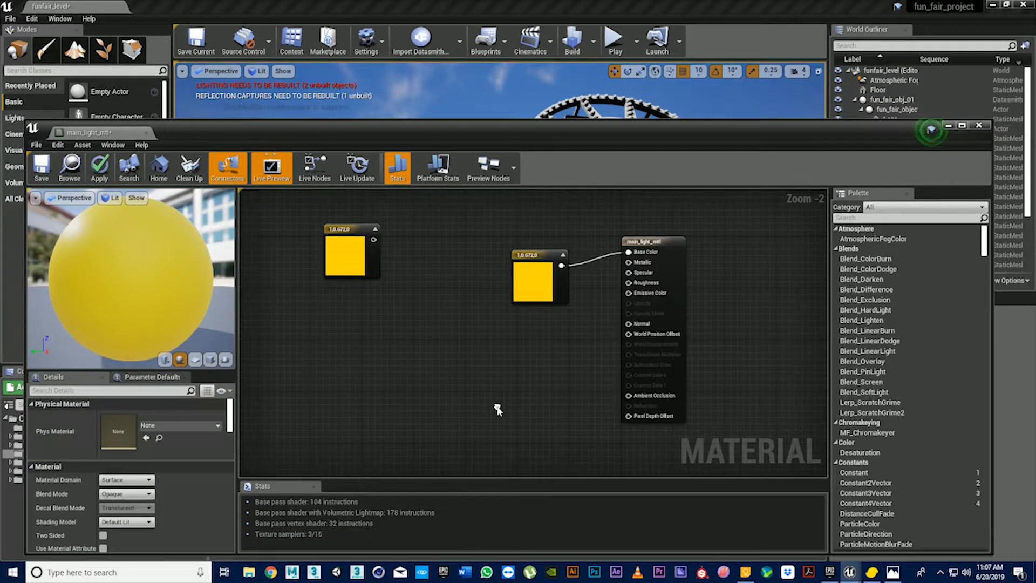
click(537, 280)
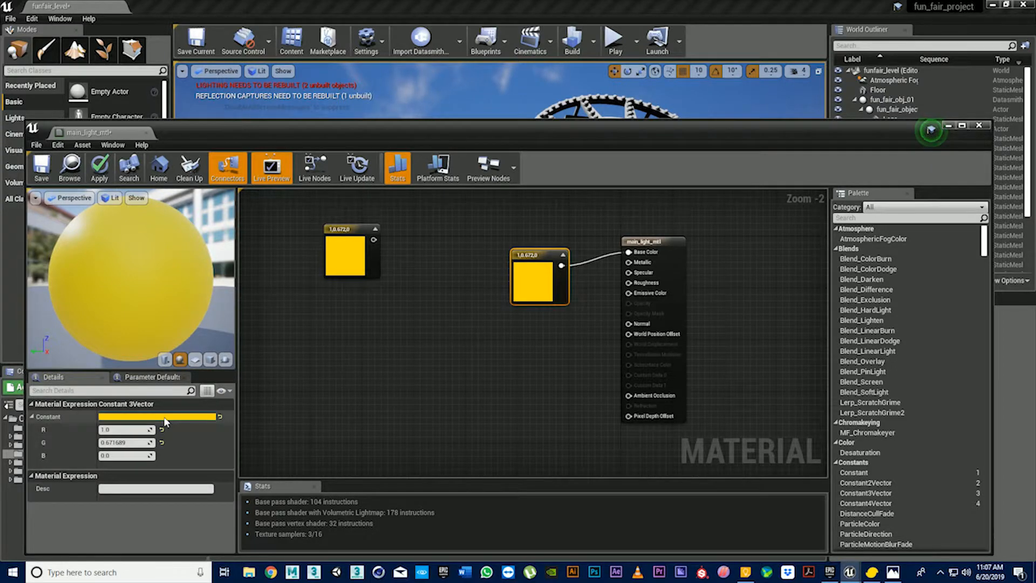
click(132, 416)
drag(277, 390, 287, 386)
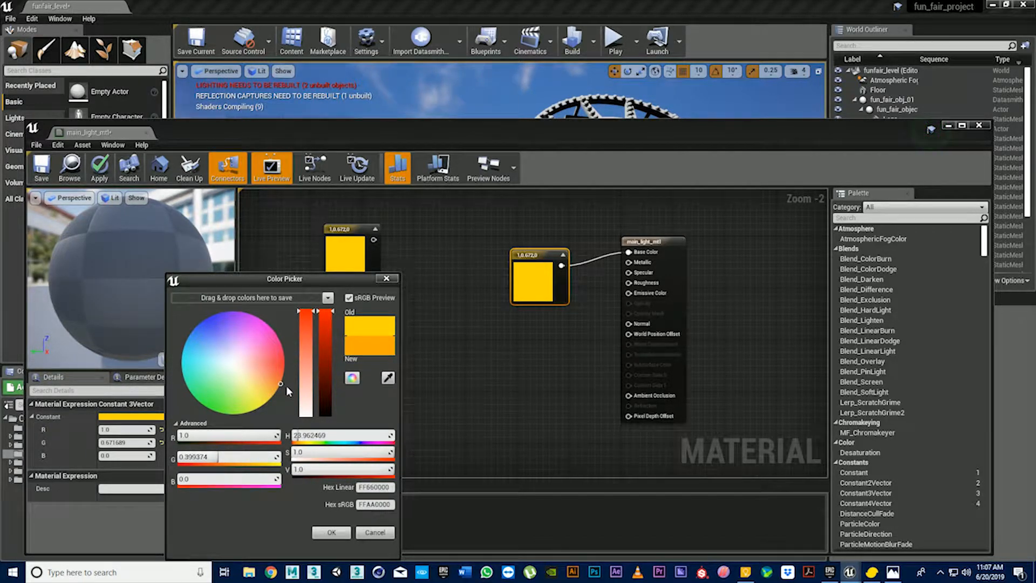
click(332, 533)
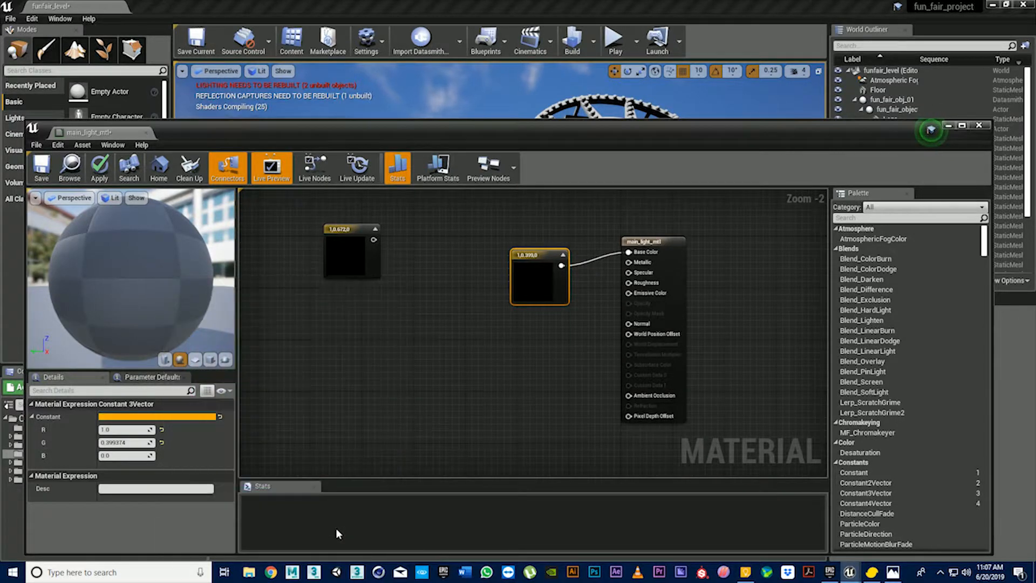
Delete the unconnected yellow constant and put an unconnected duplicate of the orange constant in its place.
click(492, 353)
click(345, 254)
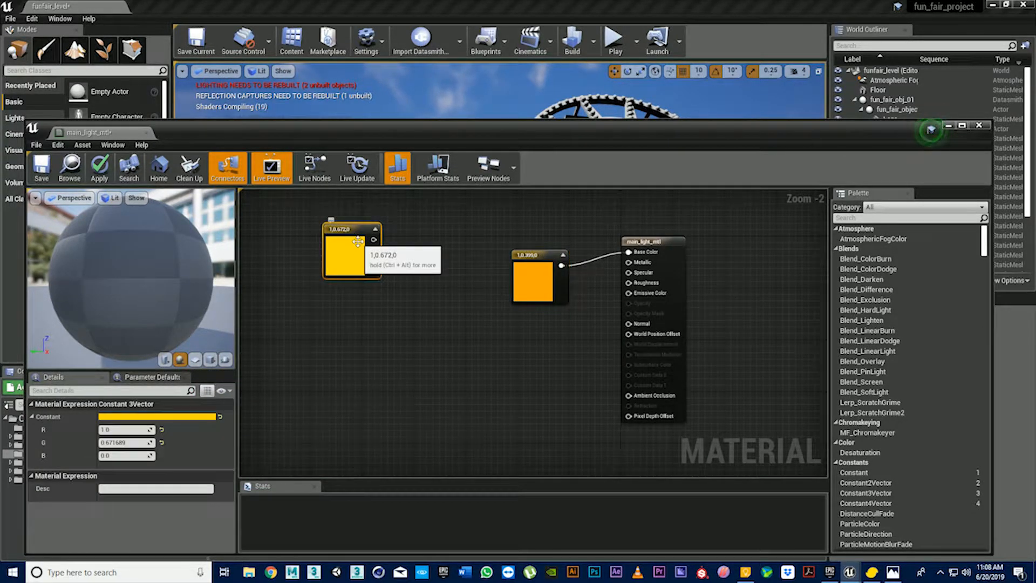
key(Delete)
click(527, 280)
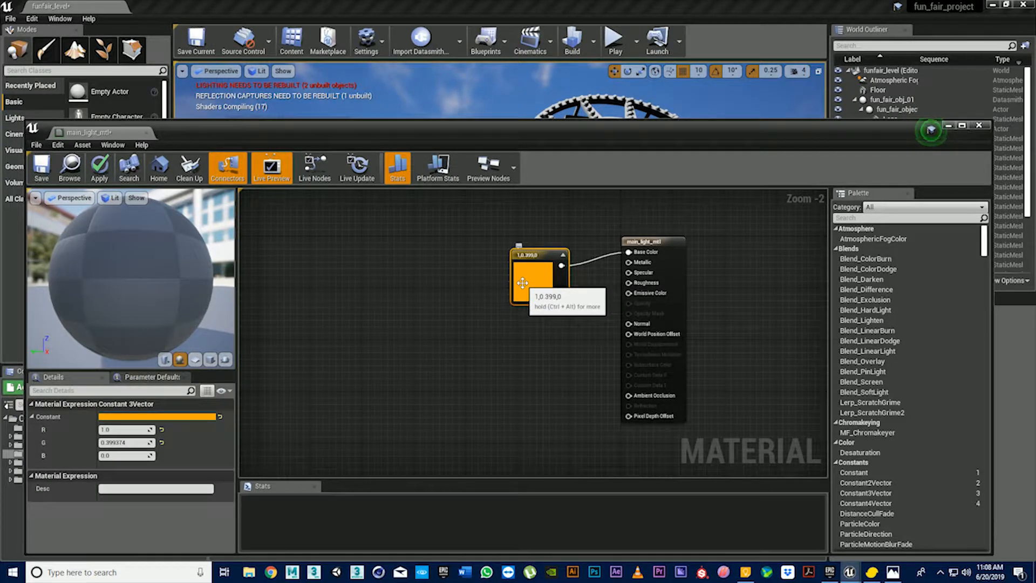
key(ctrl+w)
drag(554, 316, 355, 279)
click(412, 341)
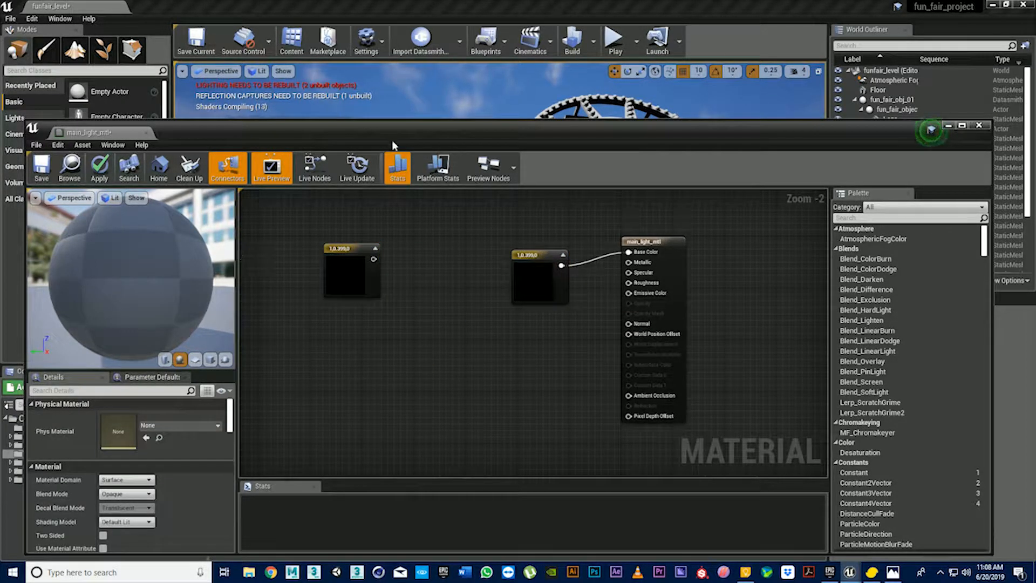
Add a Time node to the material graph just below the unconnected orange constant.
drag(392, 140, 397, 327)
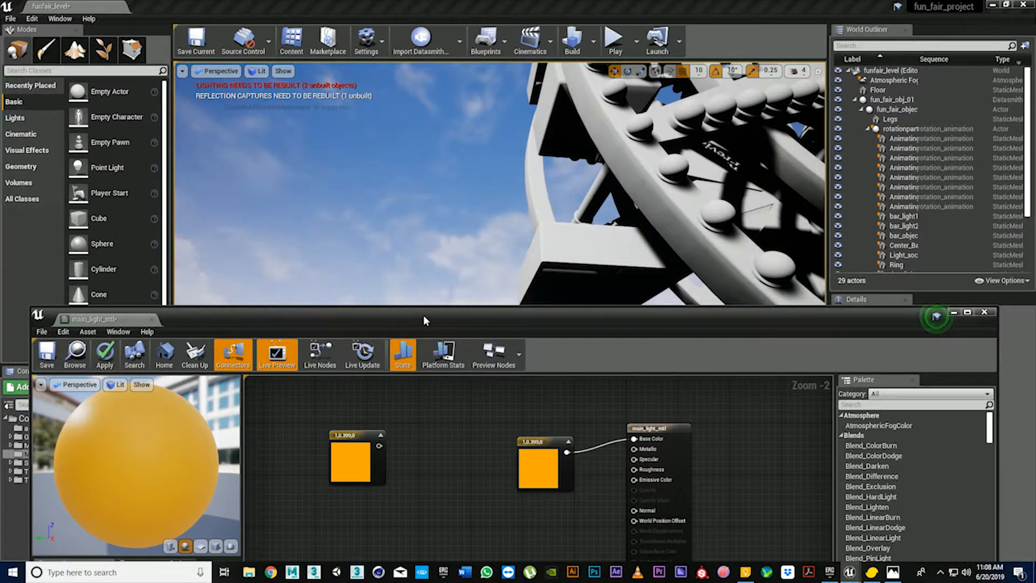
drag(422, 320, 462, 109)
scroll(434, 313, down, 1)
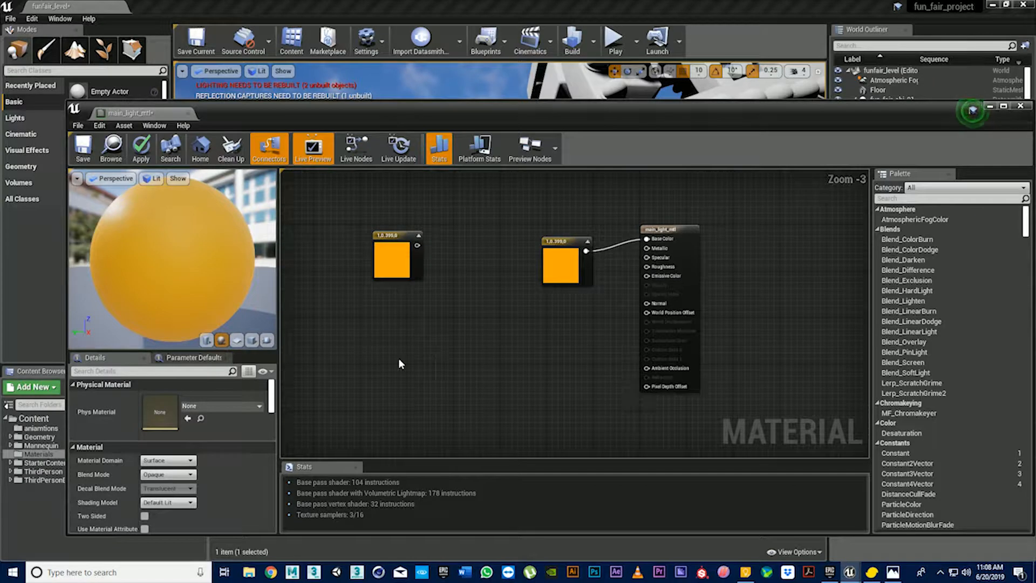
right_click(356, 331)
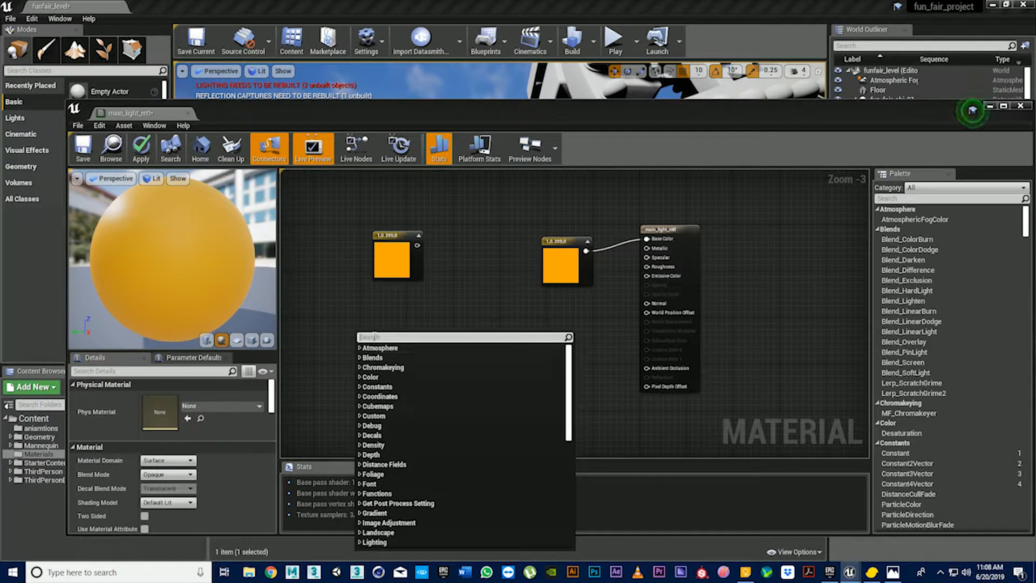
text(time)
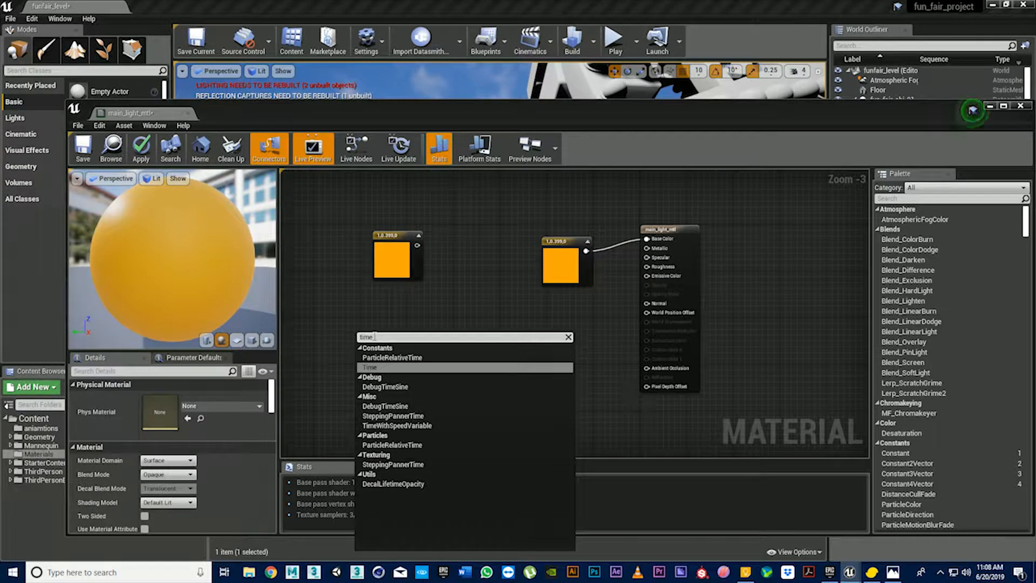
click(430, 369)
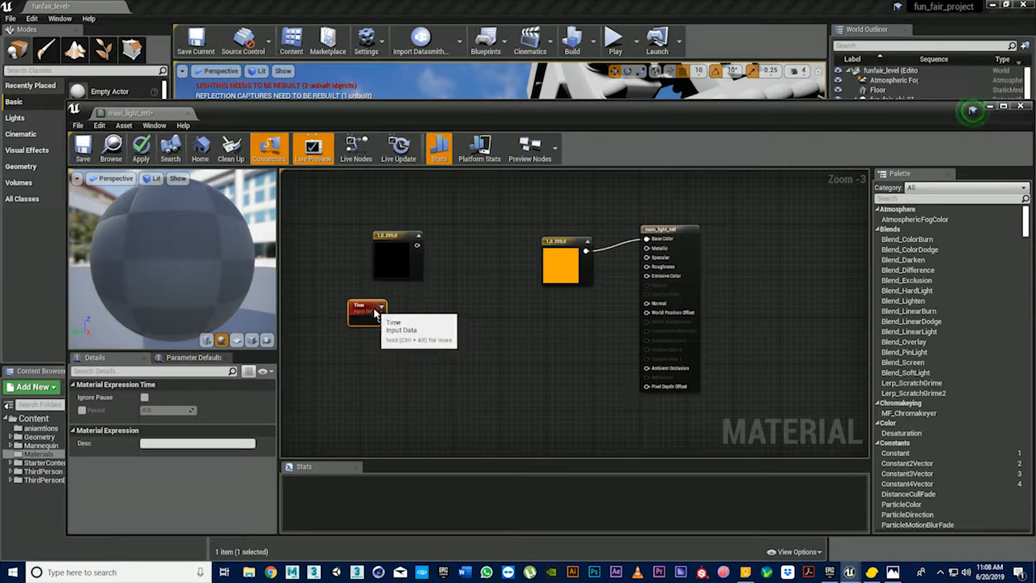
right_click(423, 355)
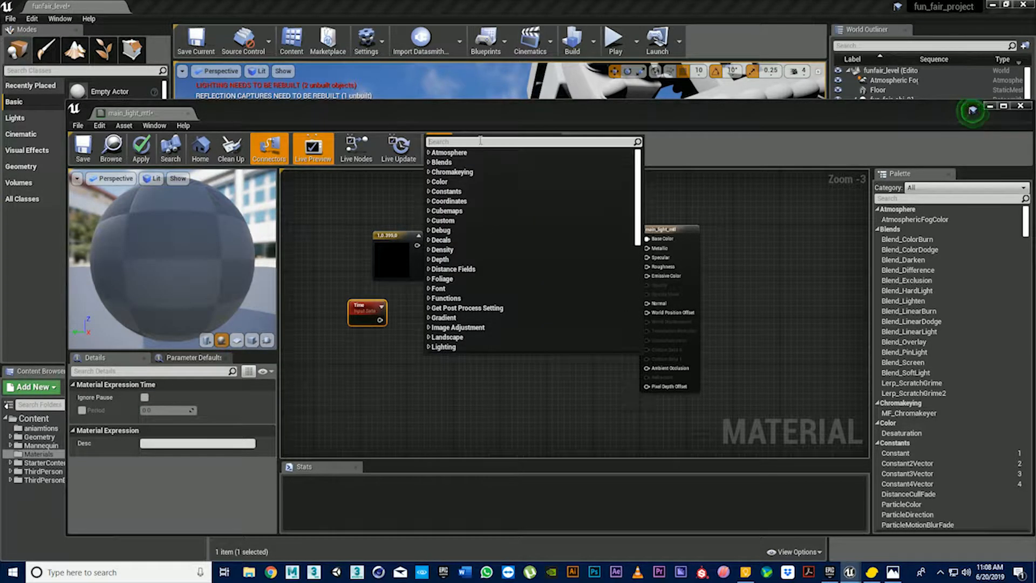
text(frequ)
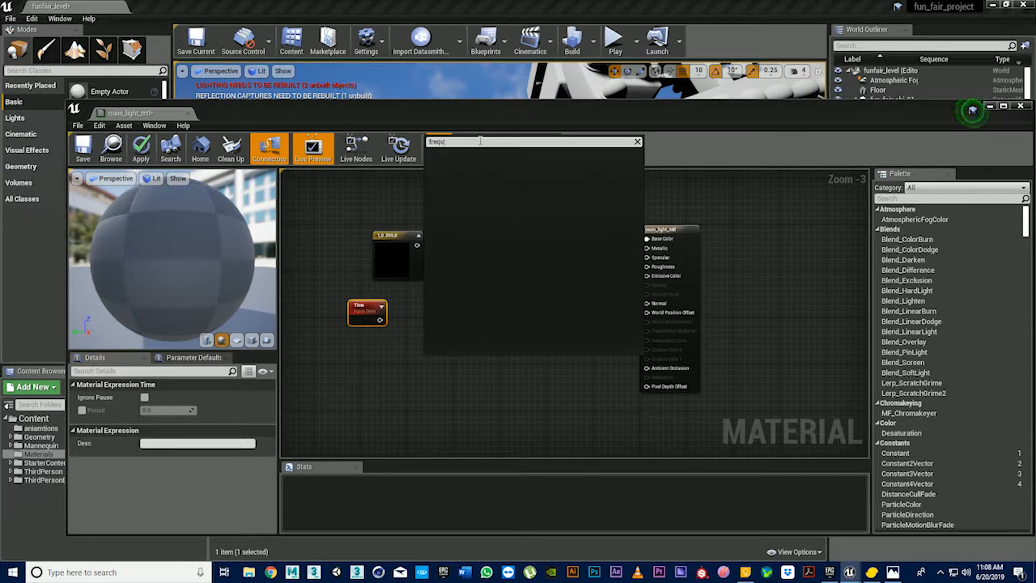
key(BackSpace)
key(BackSpace)
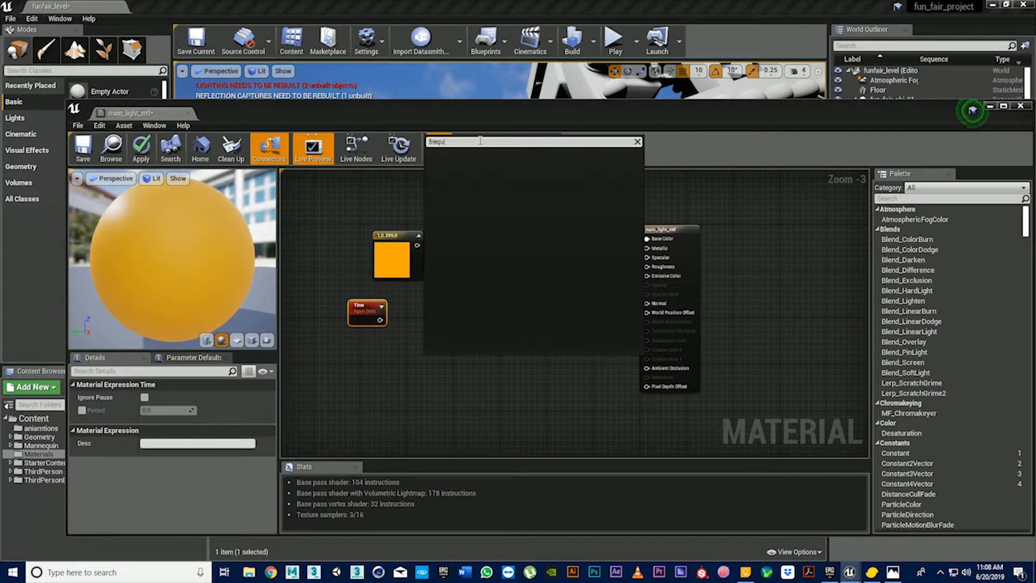
key(BackSpace)
key(BackSpace)
key(BackSpace)
key(BackSpace)
key(BackSpace)
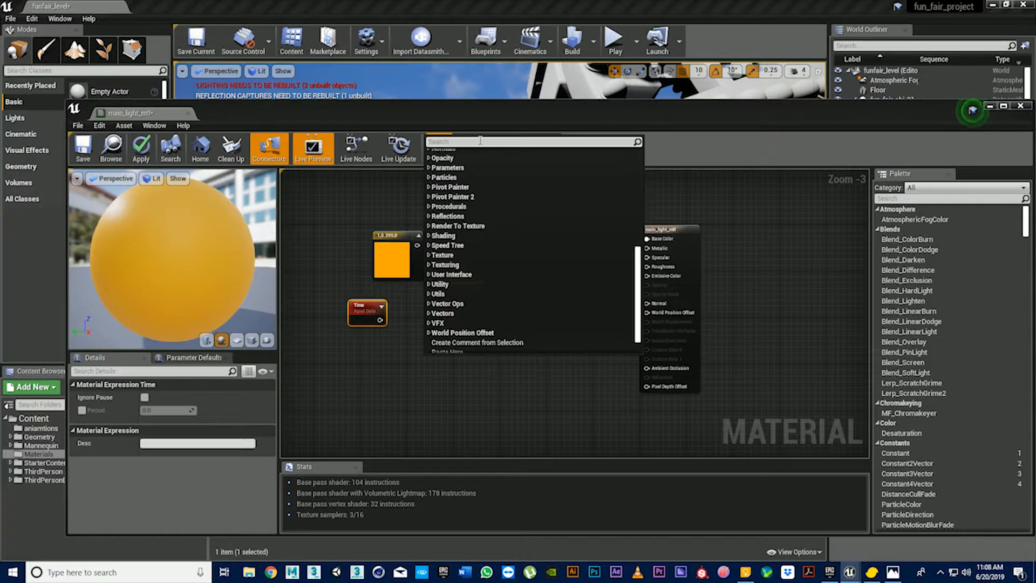
text(parma)
key(BackSpace)
key(BackSpace)
key(BackSpace)
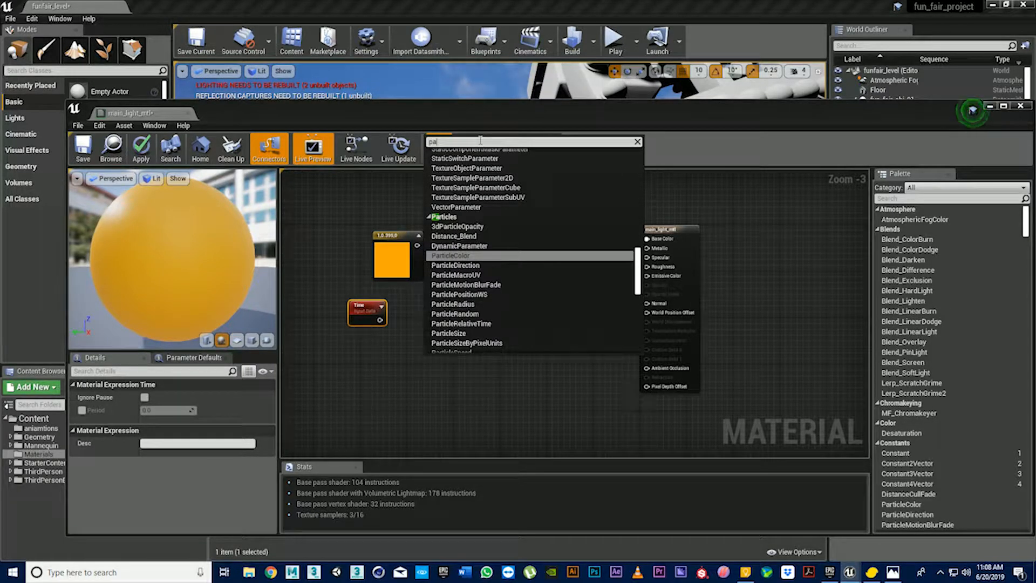
key(BackSpace)
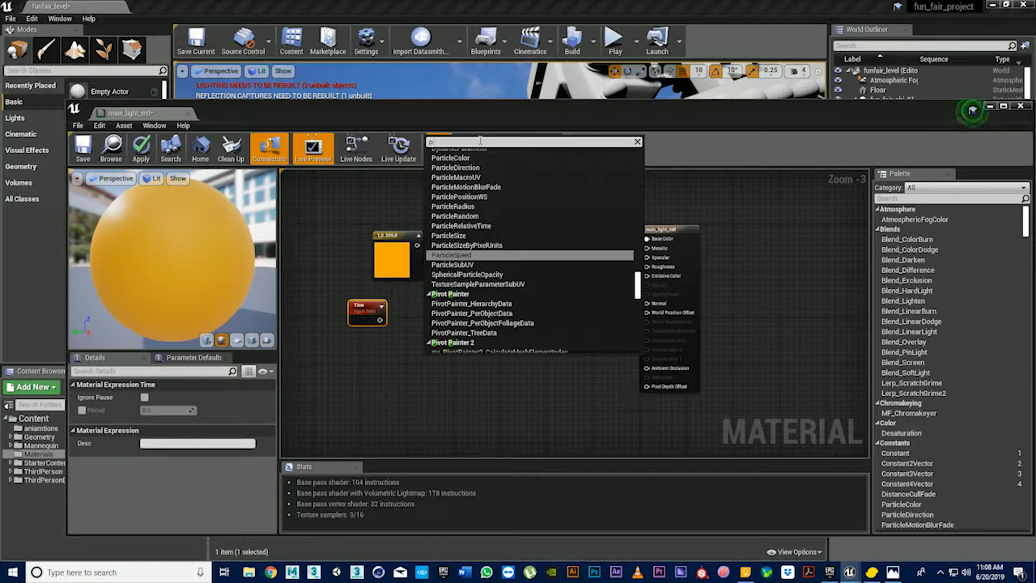
key(BackSpace)
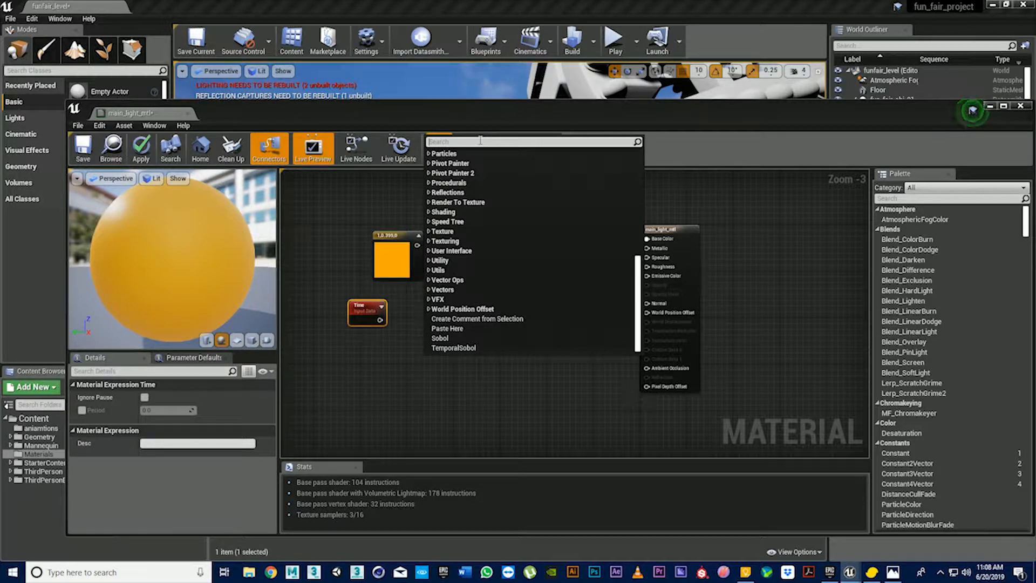
Try to add a ScalarParameter node below the Time node and rename its parameter.
text(scal)
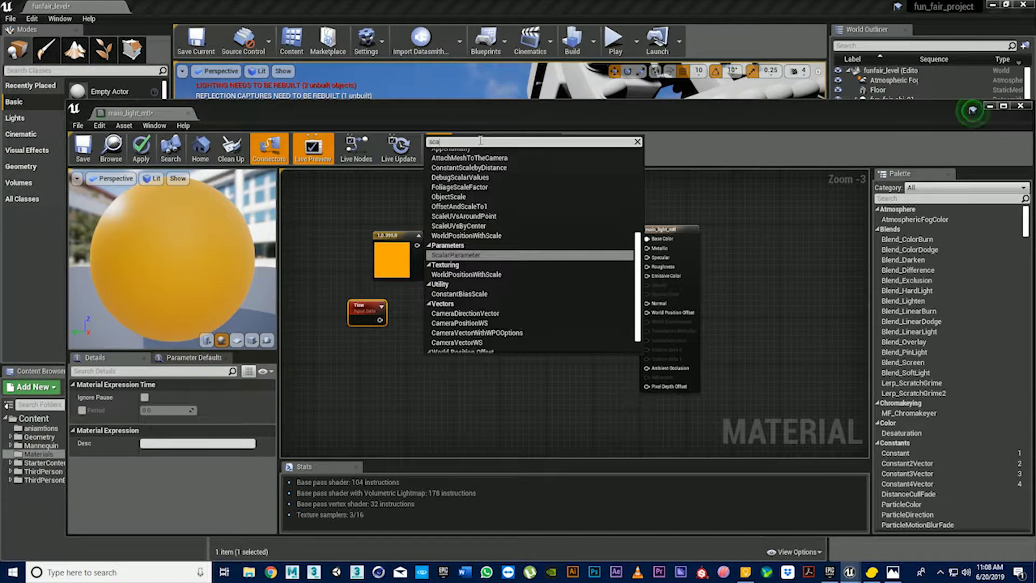
click(471, 256)
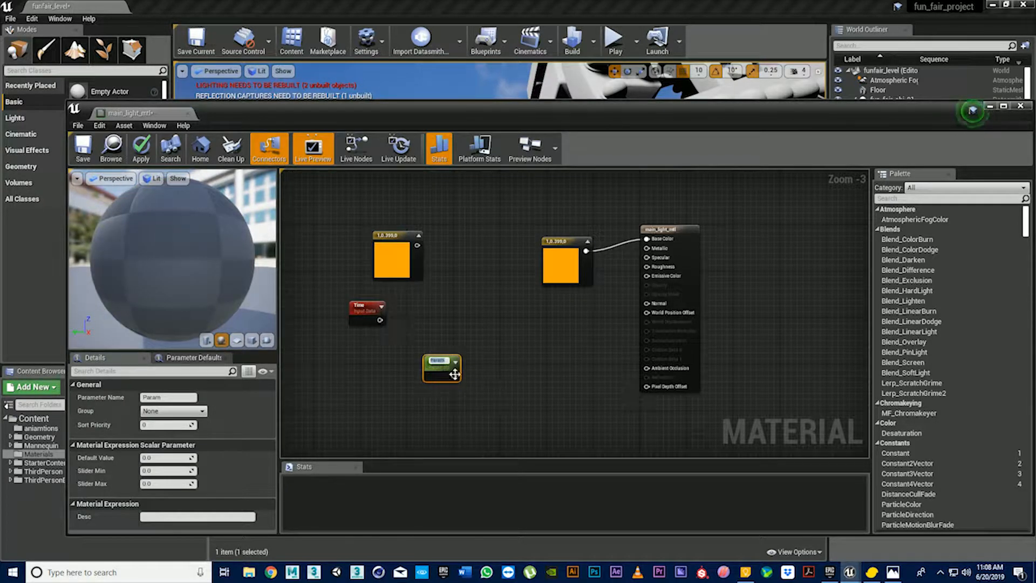
click(168, 397)
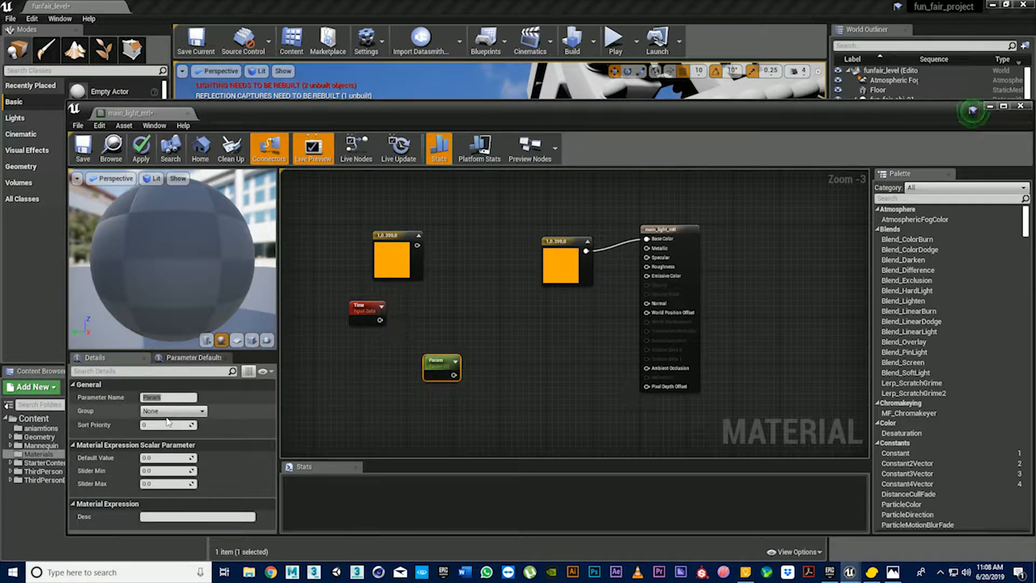
text(cy)
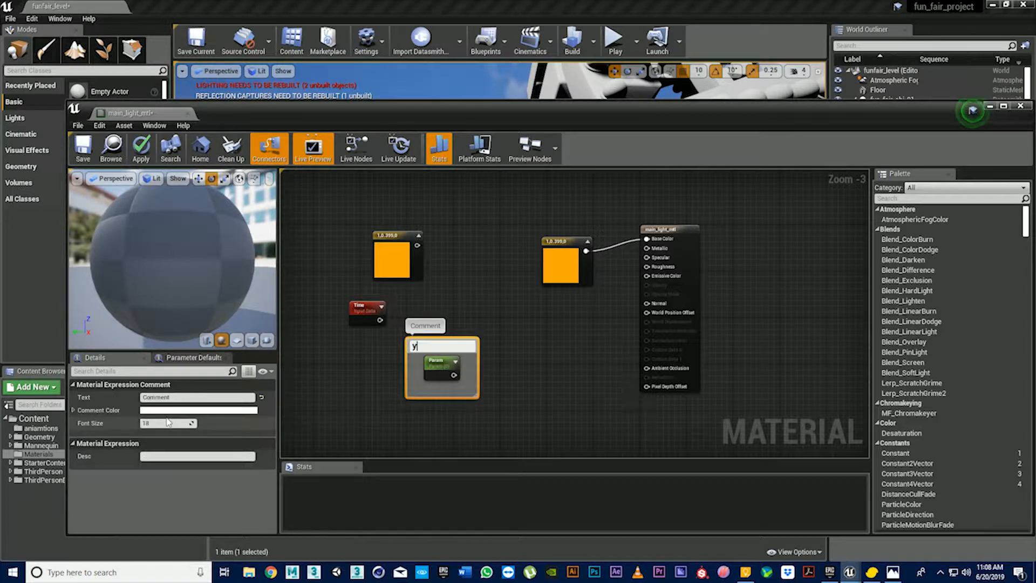
key(BackSpace)
Undo the stray comment box and the new ScalarParameter node.
click(520, 410)
key(ctrl+z)
key(ctrl+z)
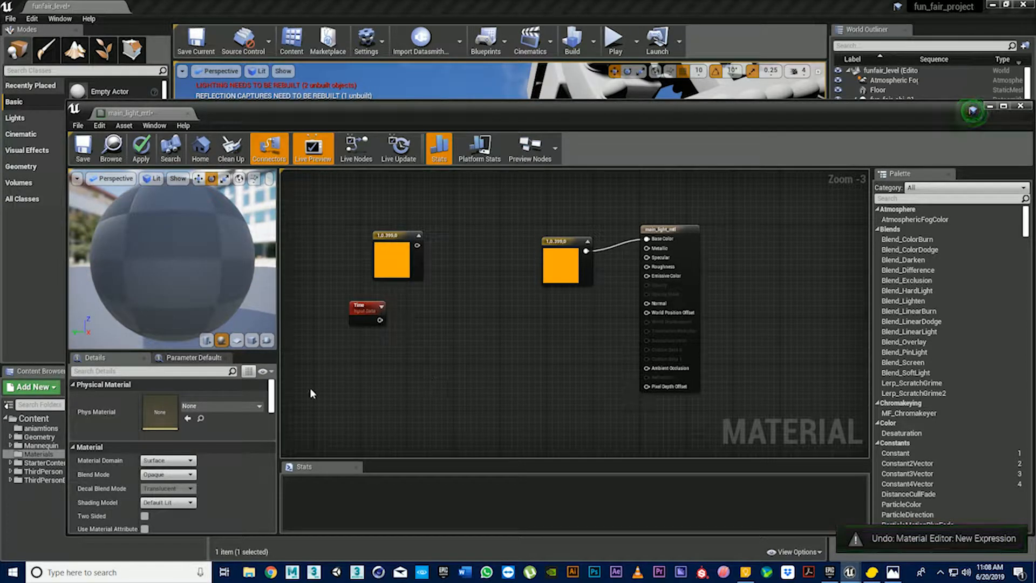
Add a ScalarParameter node to the graph, below and to the right of the Time node, and select it.
right_click(466, 342)
text(scala)
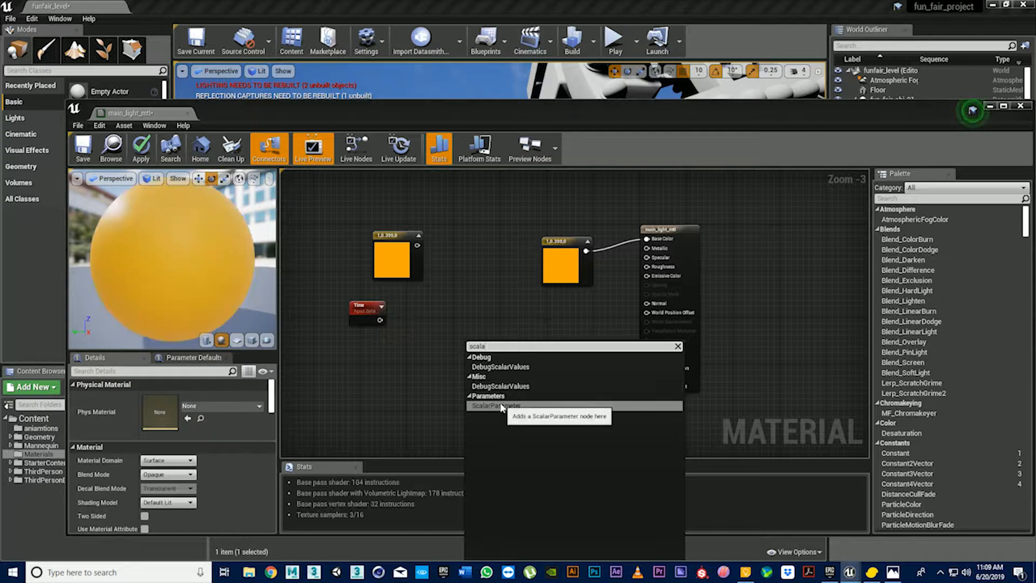
click(500, 405)
click(473, 381)
click(477, 343)
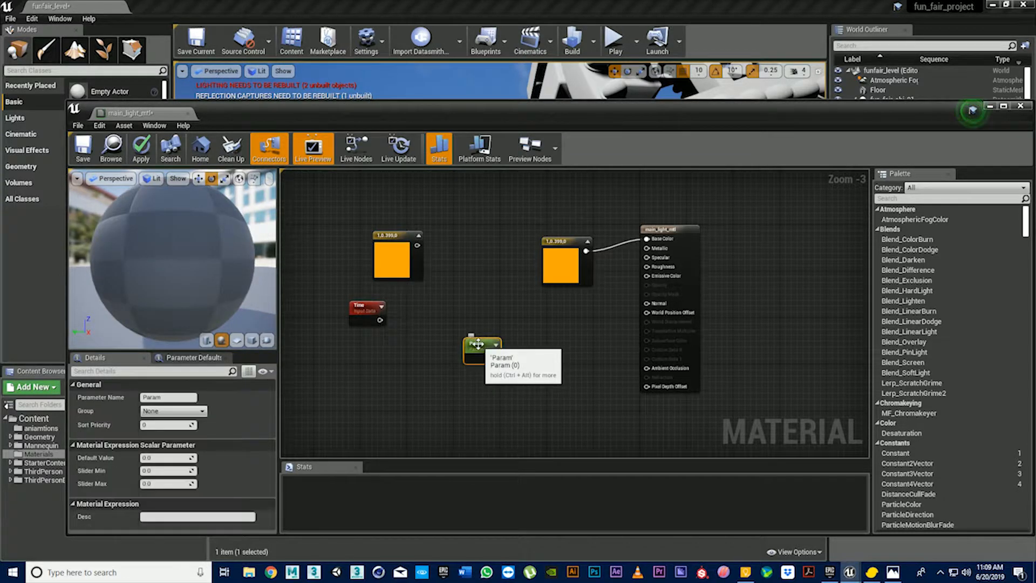
Try to clear the scalar parameter's name for renaming, undoing each accidental deletion of the node.
click(162, 397)
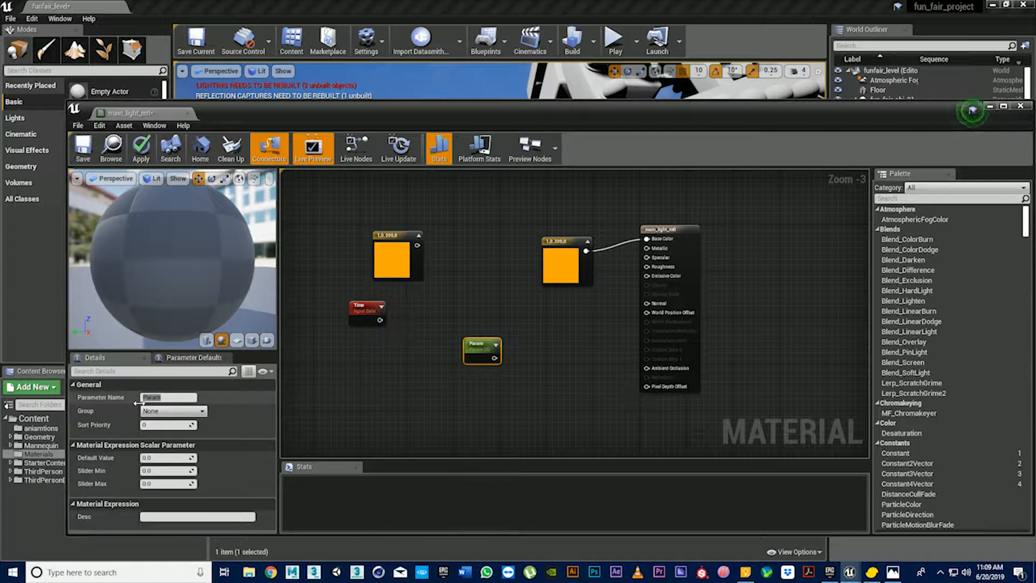
key(Delete)
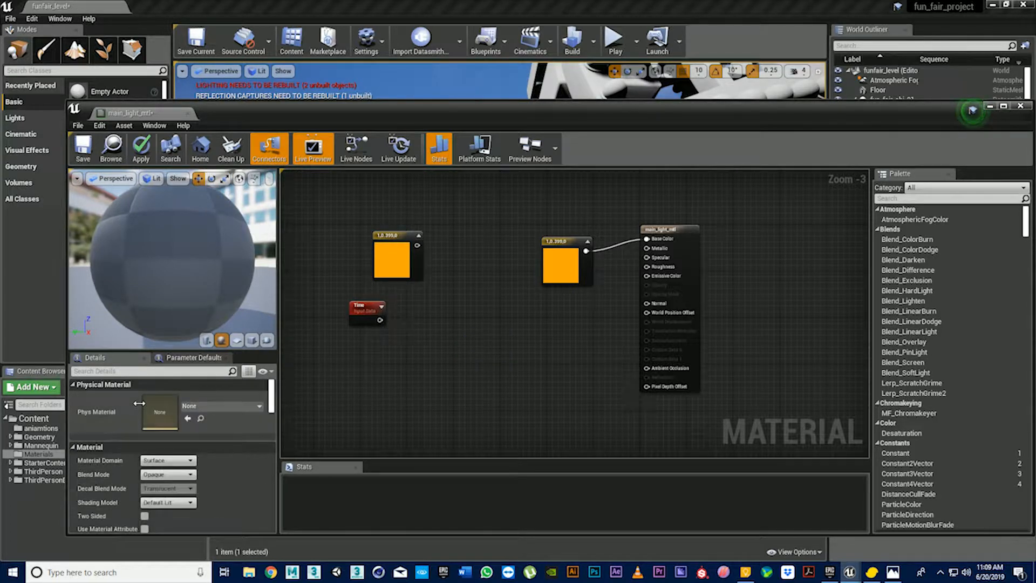
key(ctrl+z)
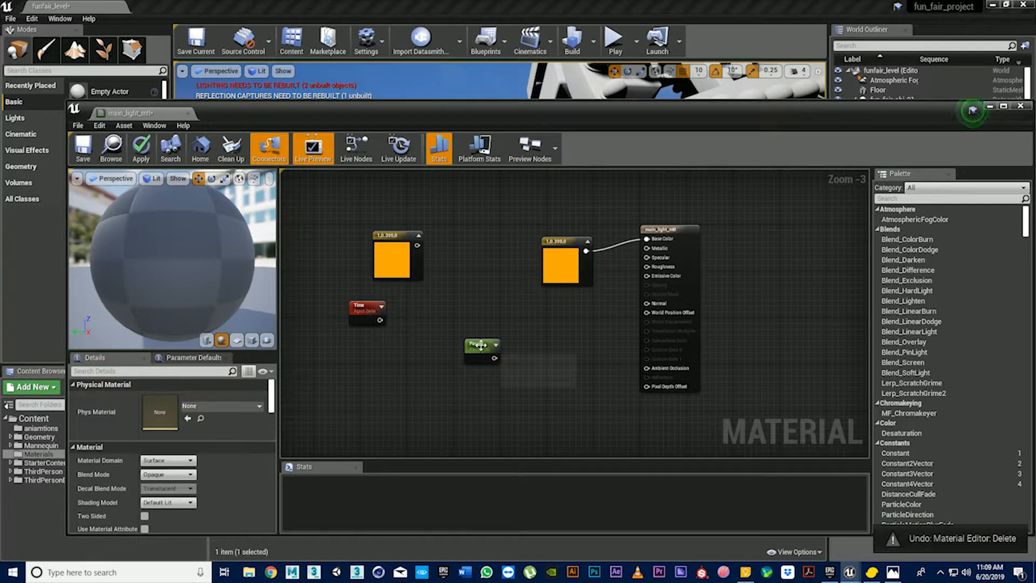
click(480, 345)
click(173, 398)
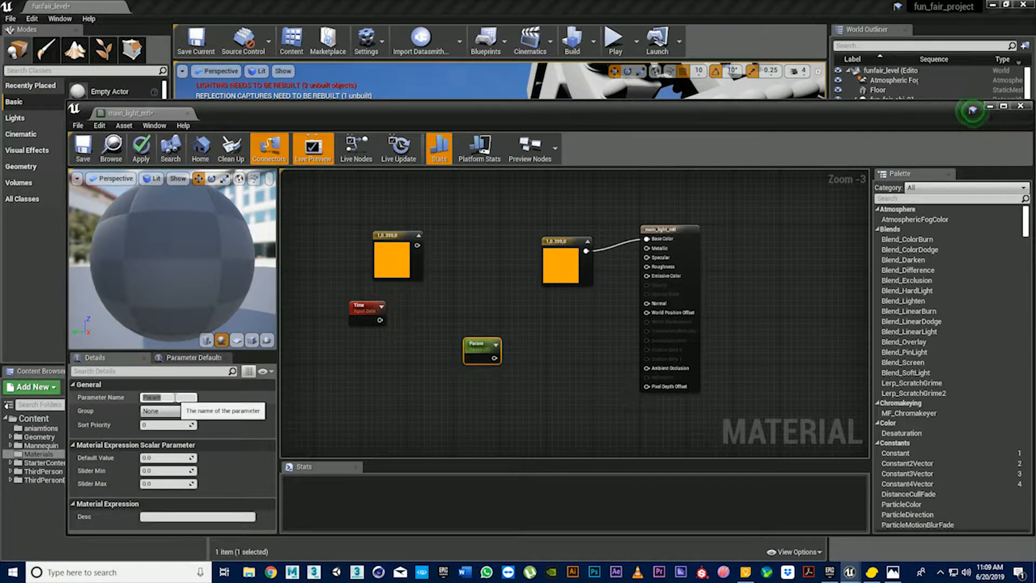
key(Delete)
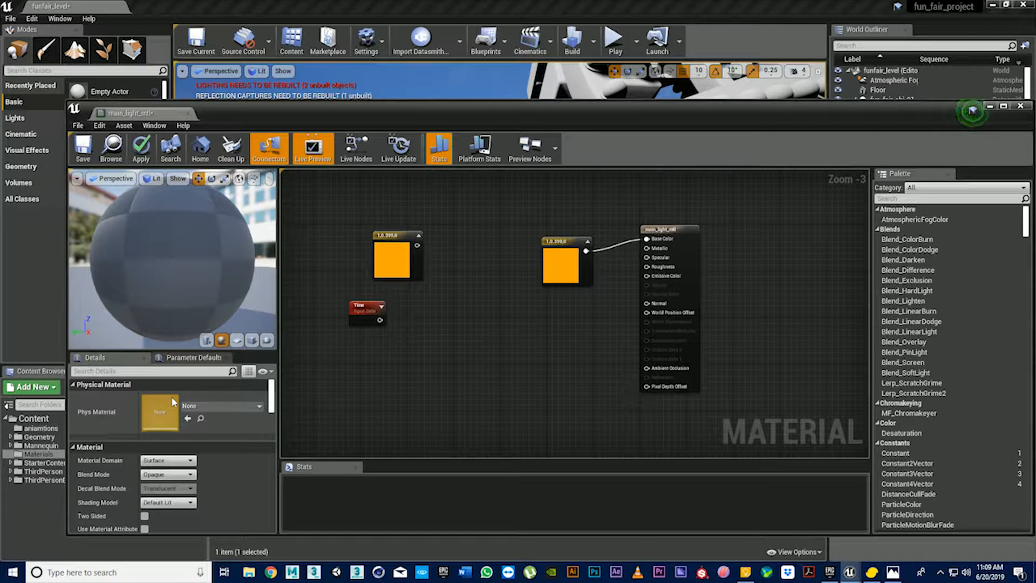
key(ctrl+z)
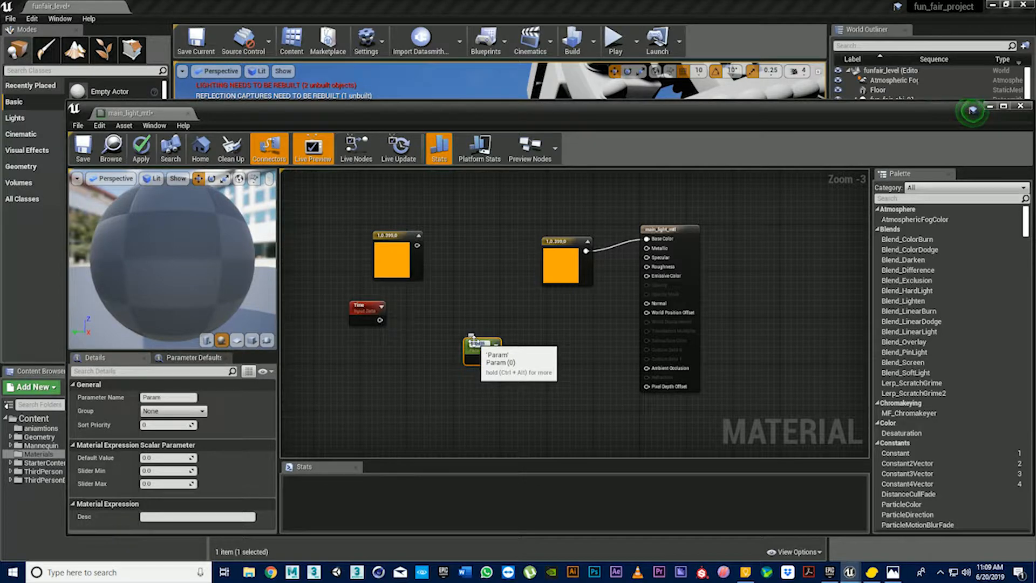
Rename the scalar parameter to Frequency and place its node directly below the Time node.
text(Fri)
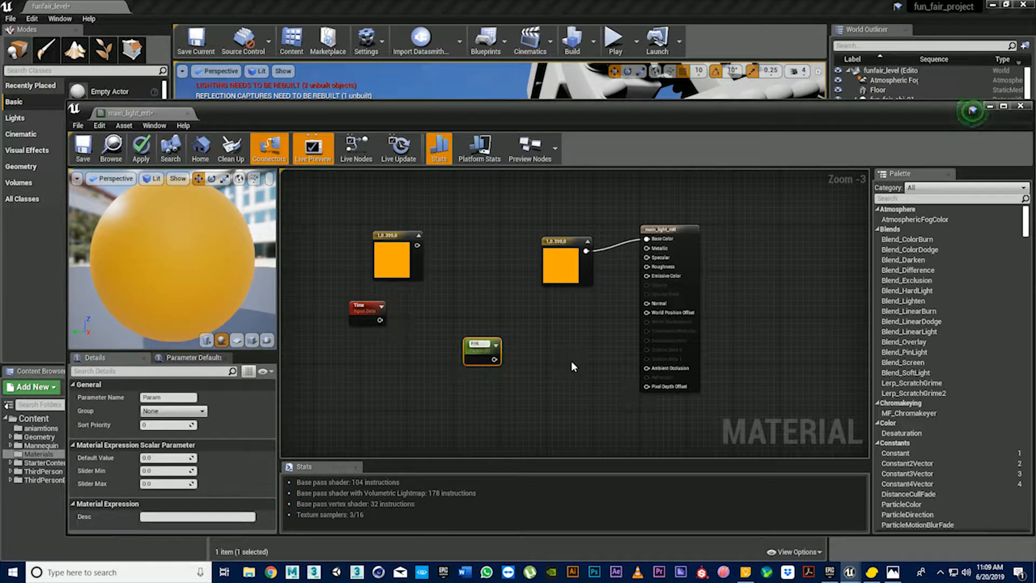
text(quency)
key(Return)
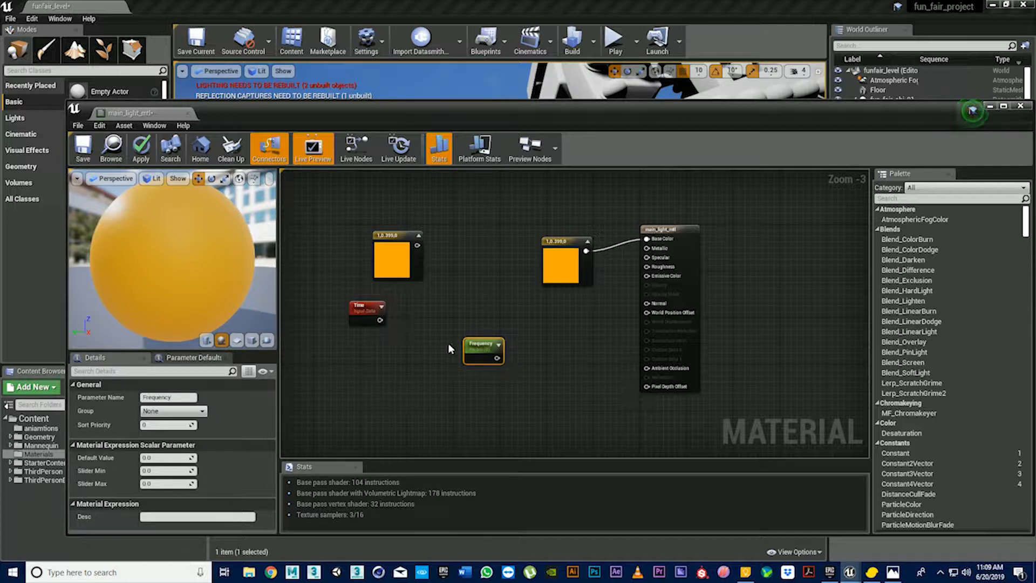
drag(484, 348, 364, 350)
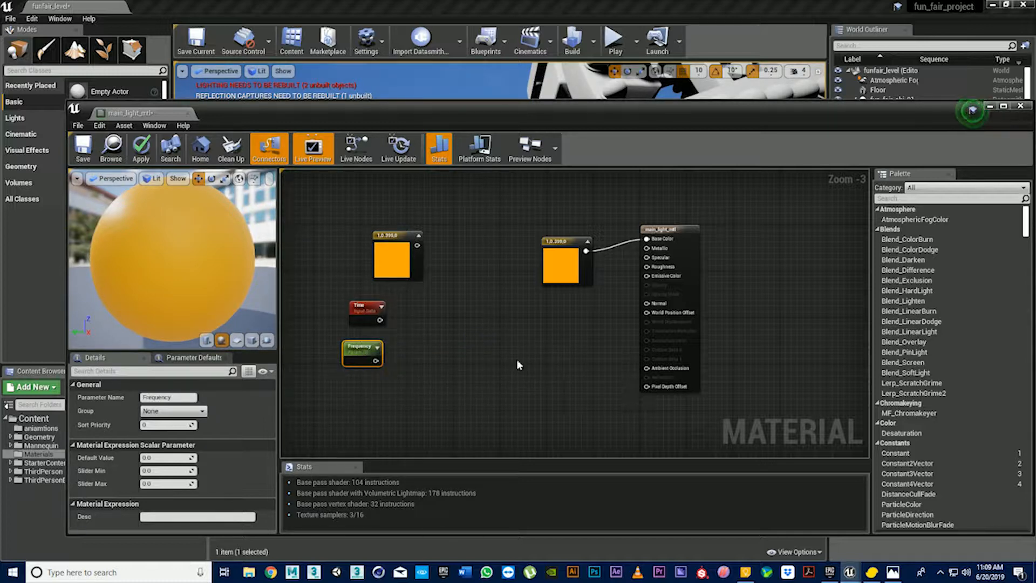
Add a Multiply node beside Time and Frequency, connecting Time to input A and Frequency to input B.
right_click(460, 342)
text(multi)
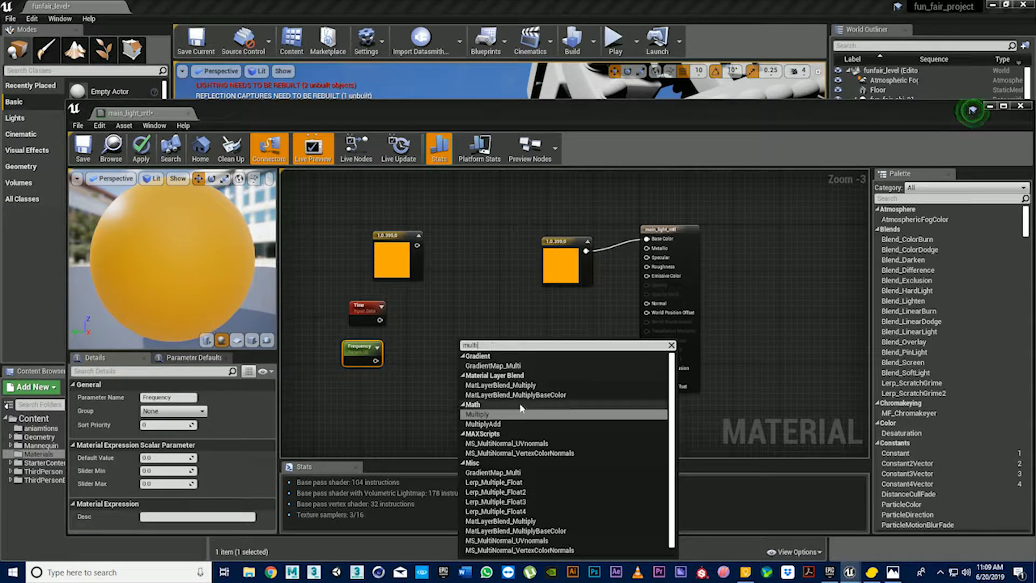
click(477, 413)
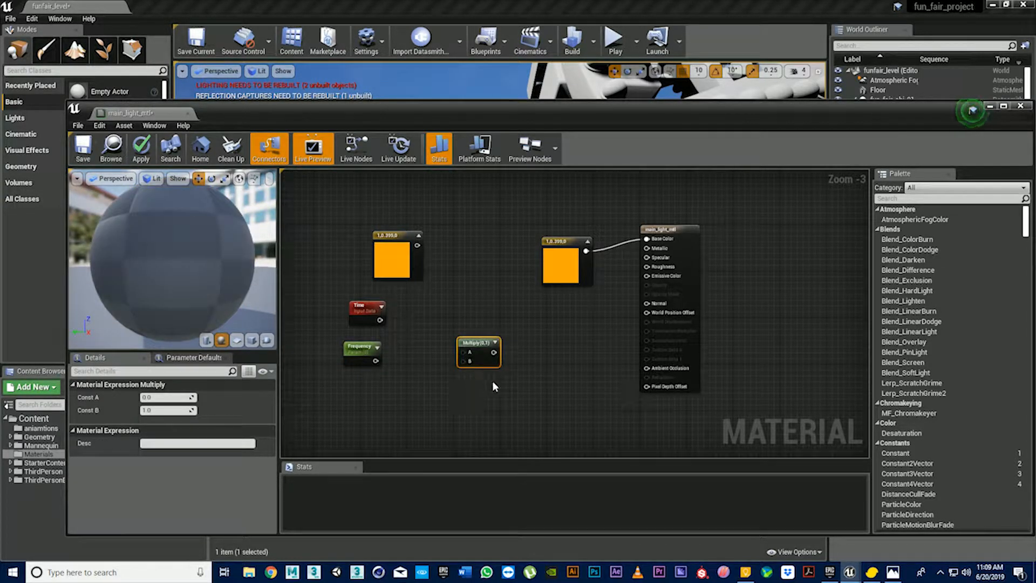
drag(479, 346, 451, 320)
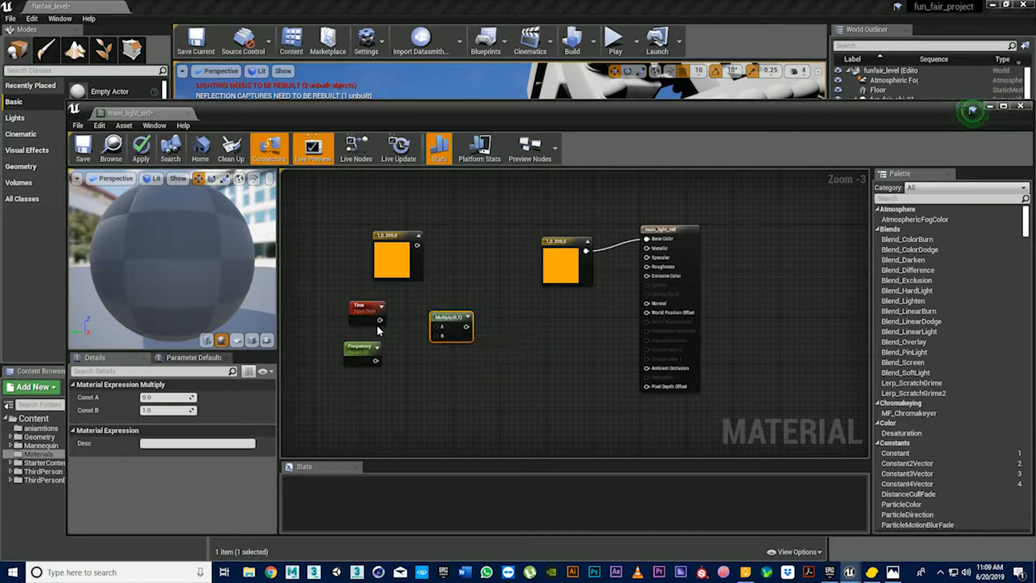
drag(380, 320, 434, 324)
drag(375, 360, 436, 335)
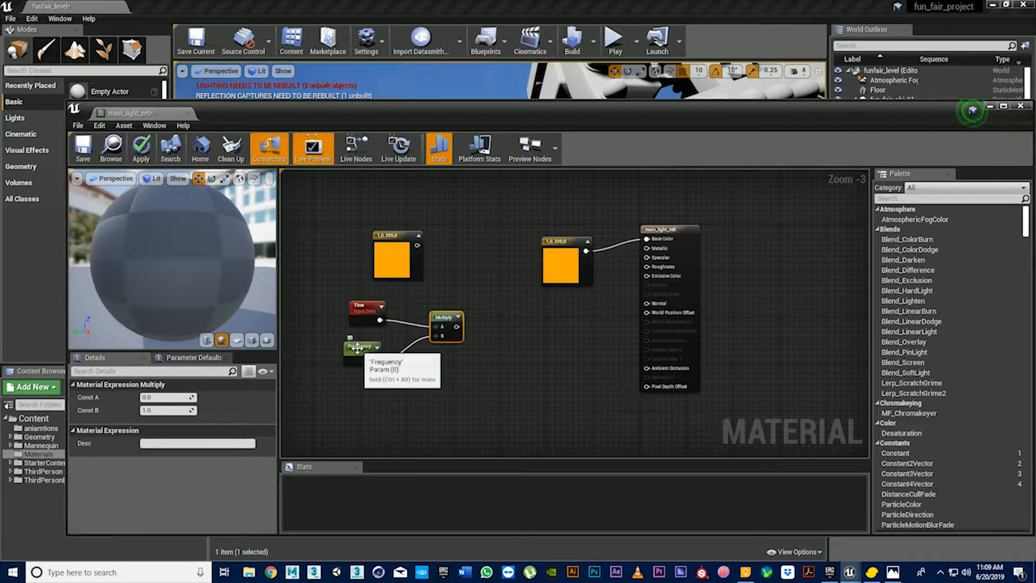
Set the Frequency parameter's default value to 1.0 and align its node under the Time node.
click(357, 348)
click(178, 454)
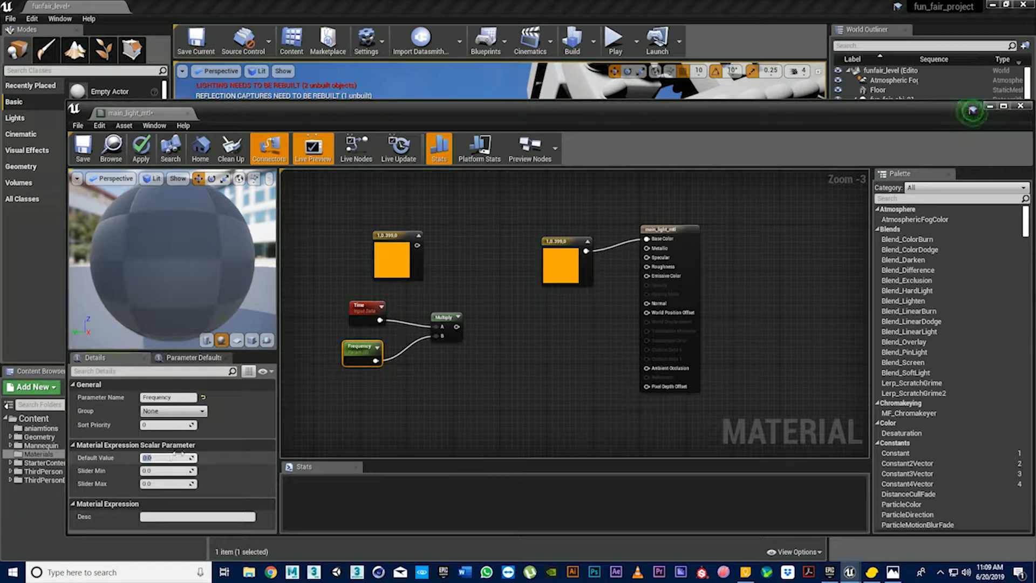
click(465, 417)
click(371, 316)
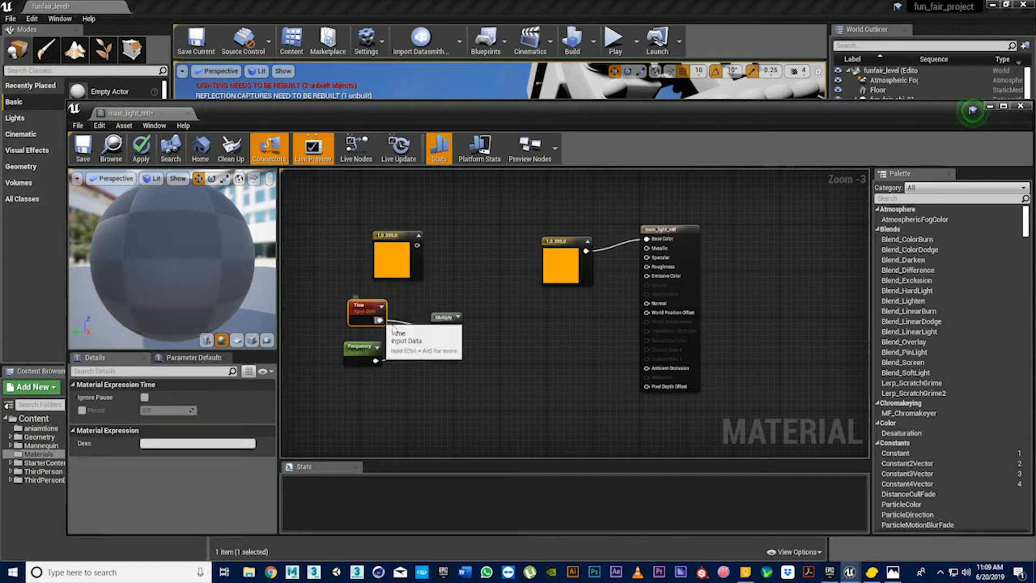
click(366, 346)
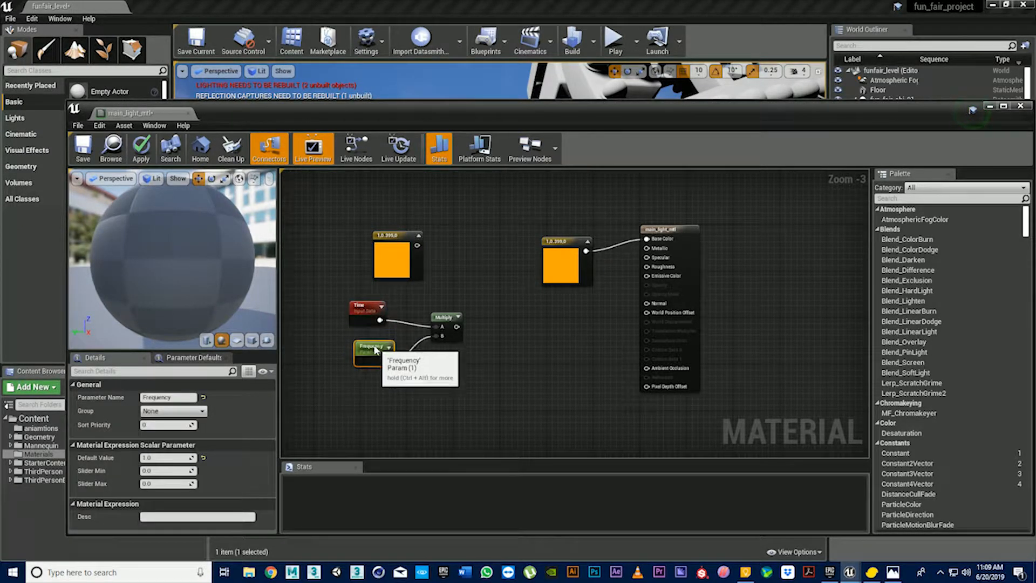
click(472, 376)
mouse_move(453, 370)
right_down()
mouse_move(403, 370)
mouse_move(462, 370)
right_up()
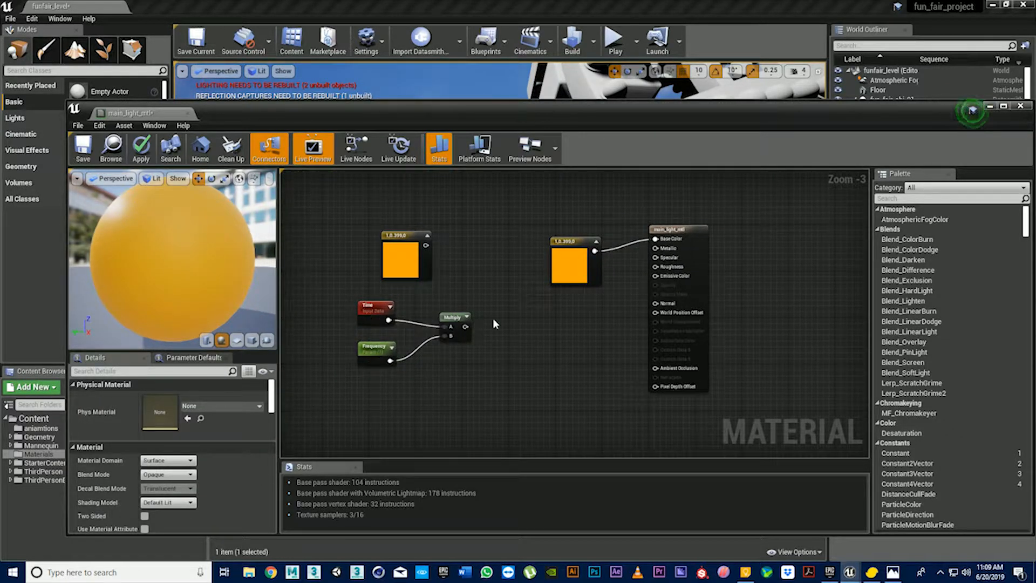
Add a Sine node fed by the Multiply output and line it up level with the Multiply node.
drag(465, 326, 492, 324)
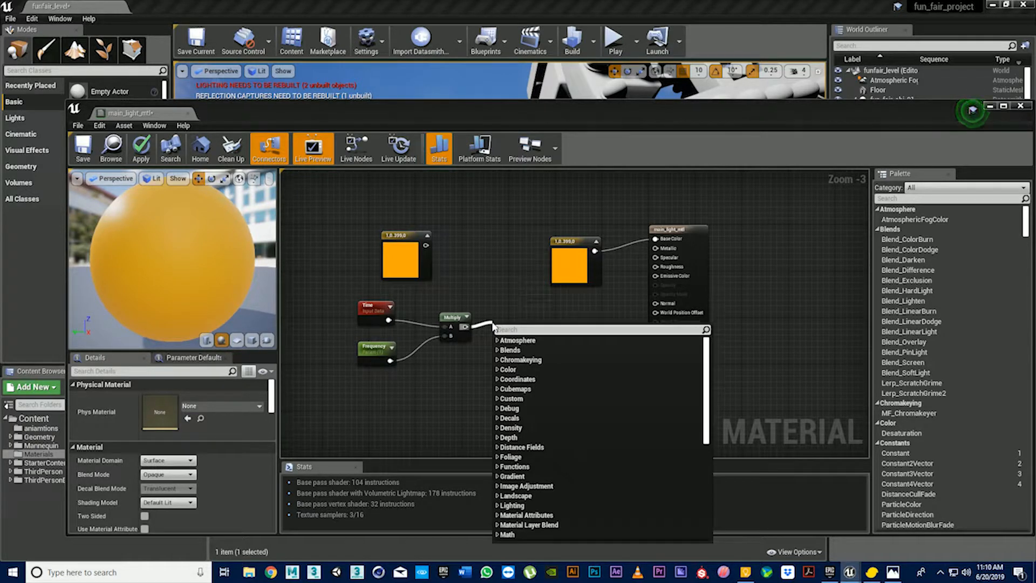
text(sin)
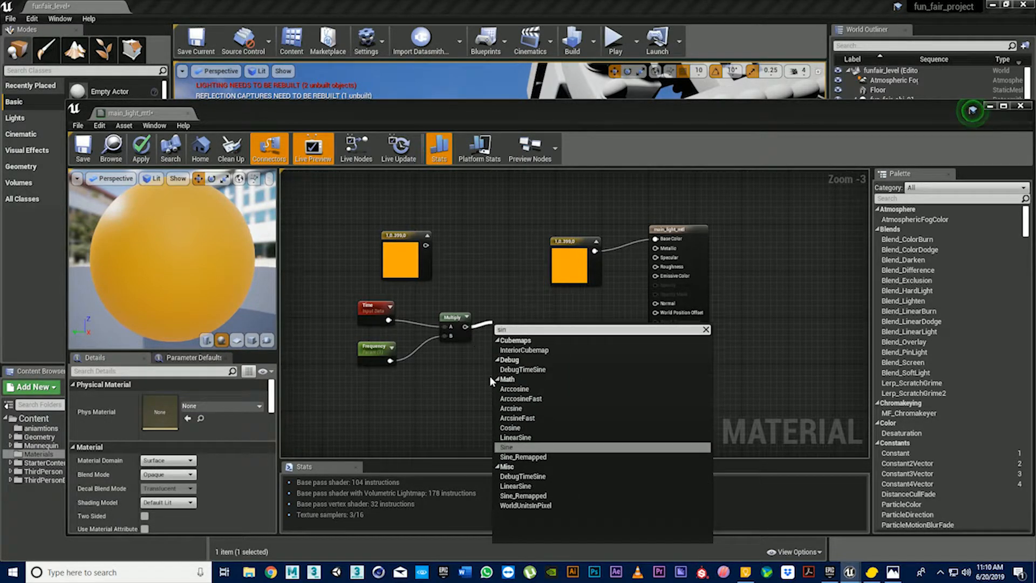
click(517, 446)
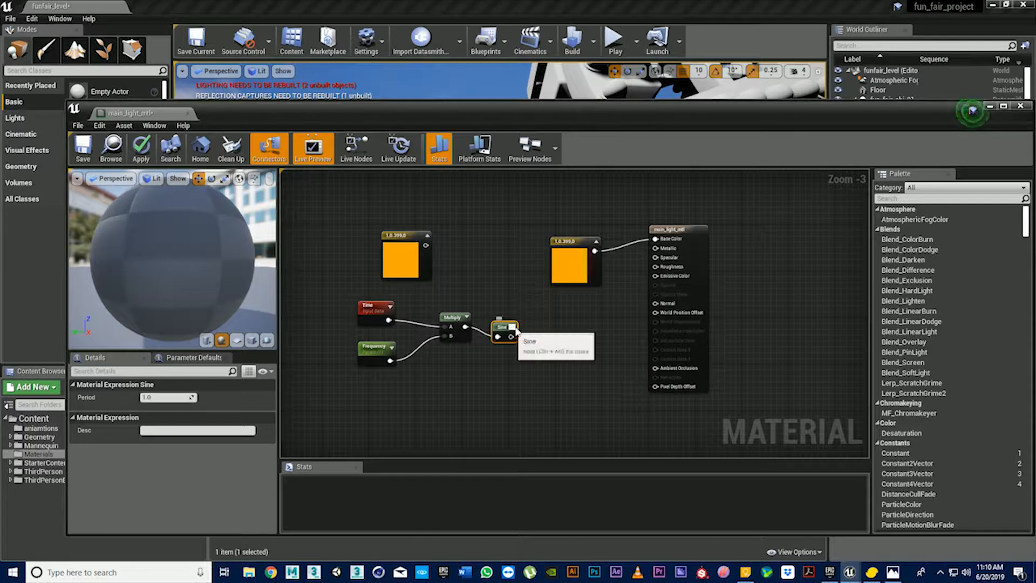
click(506, 307)
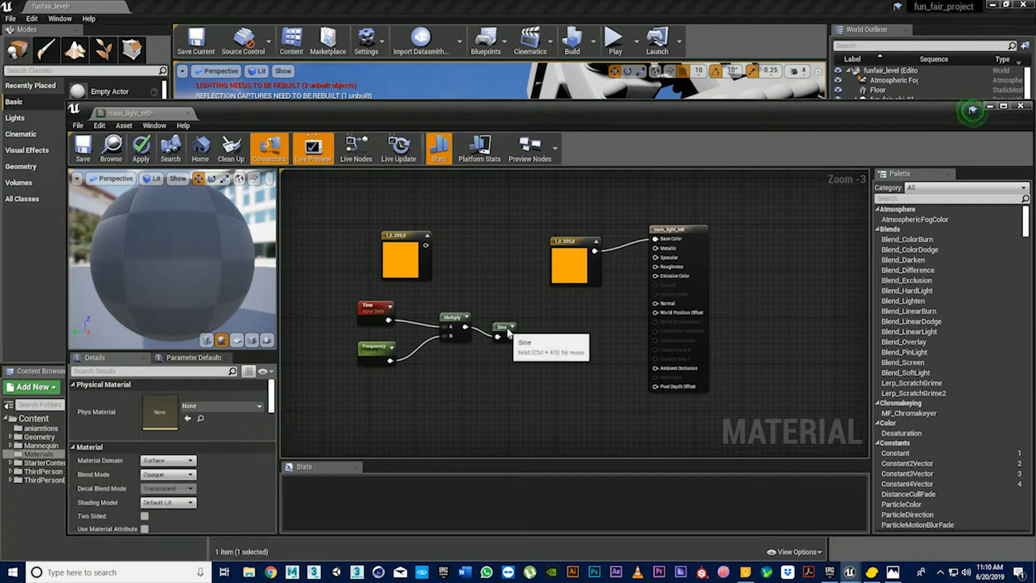
drag(502, 326, 506, 317)
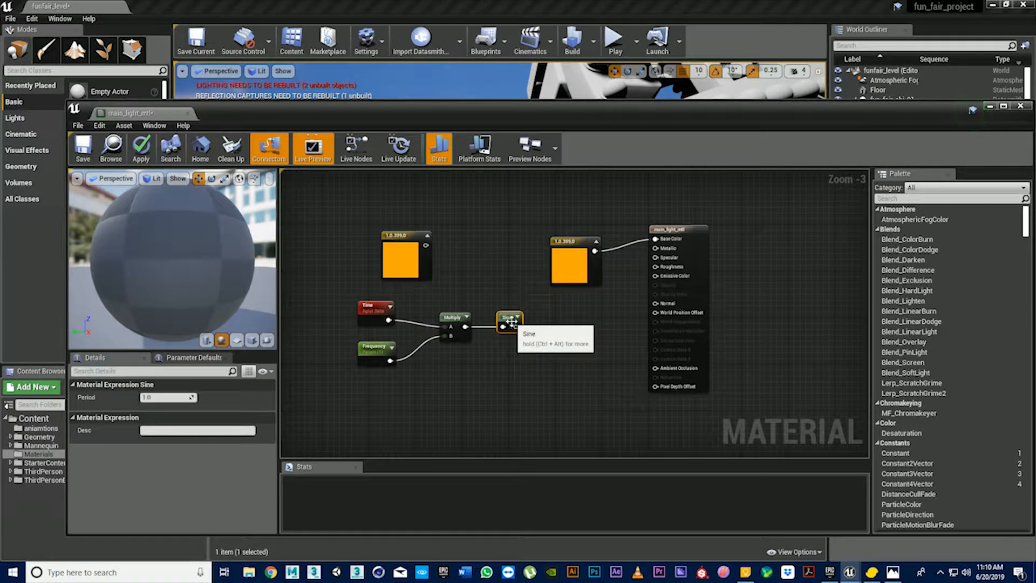
Add a second Multiply node after Sine, connecting Sine to input B and the unconnected orange colour constant to input A.
right_click(534, 354)
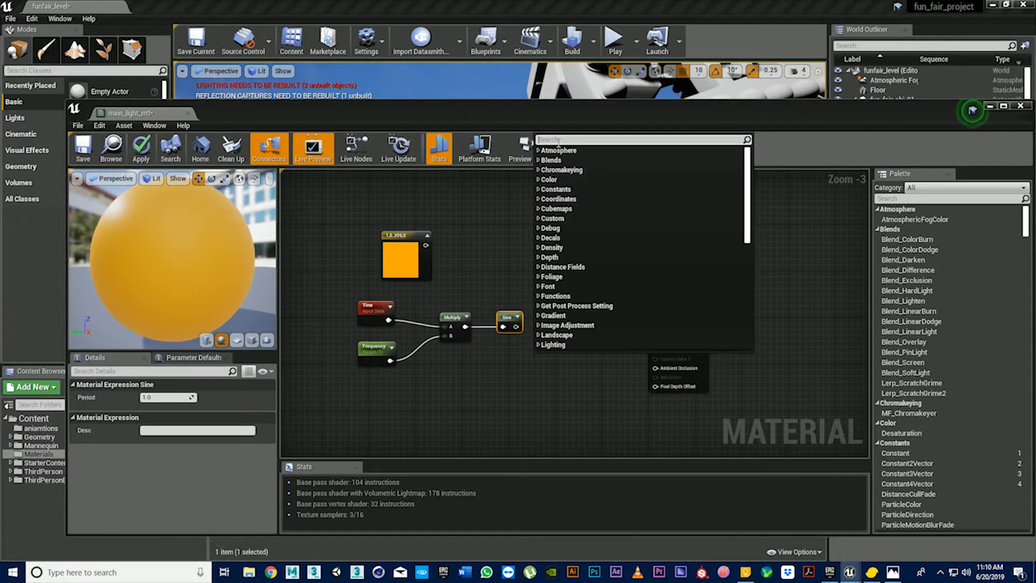
text(multi)
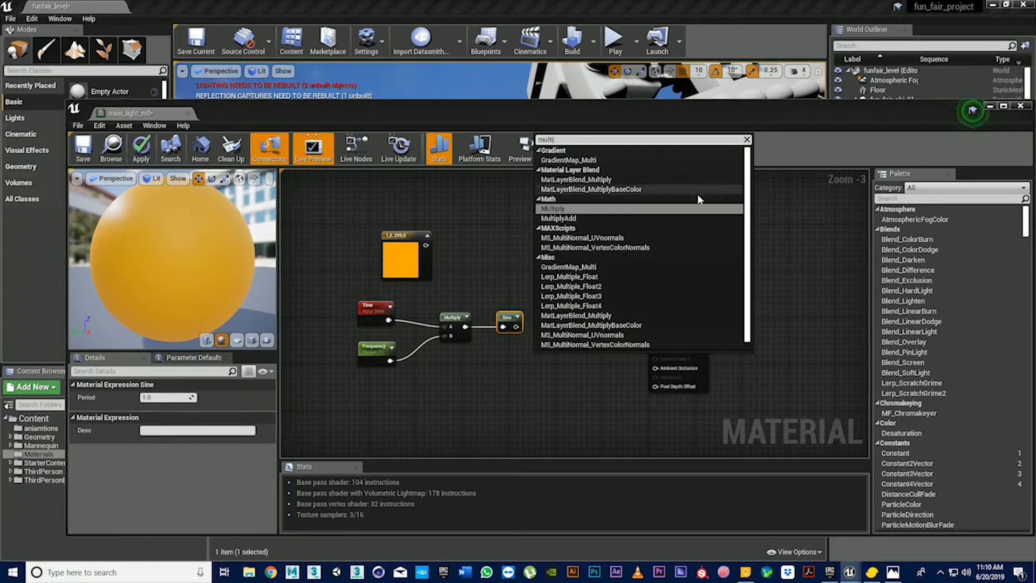
click(603, 207)
drag(555, 359, 576, 322)
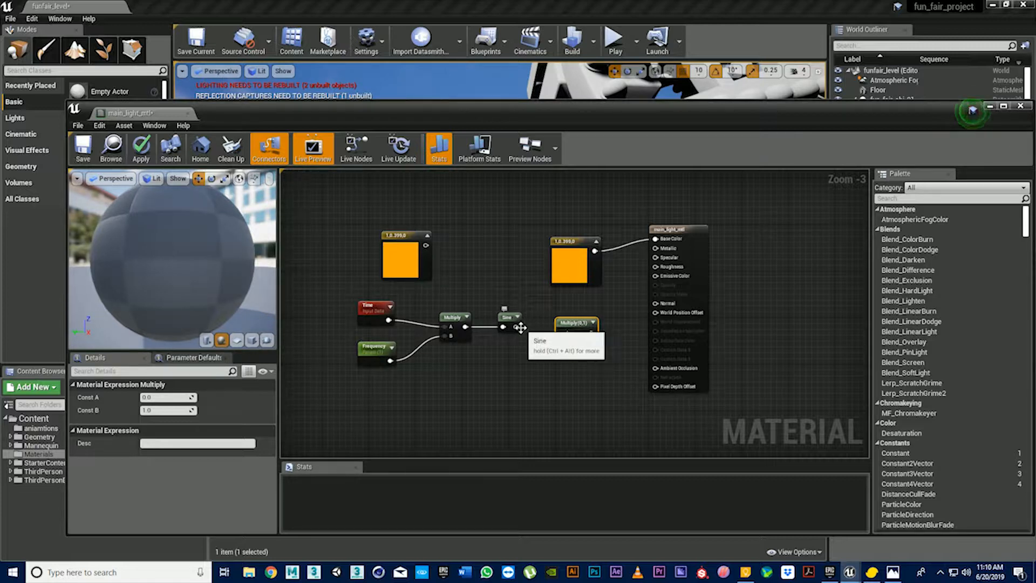
drag(515, 326, 562, 303)
click(530, 296)
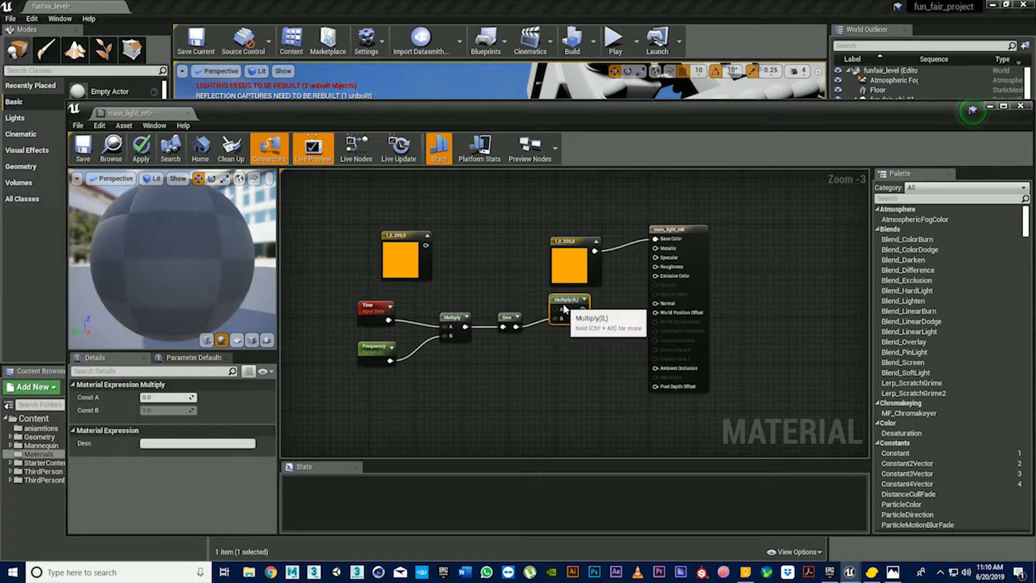
drag(425, 245, 551, 317)
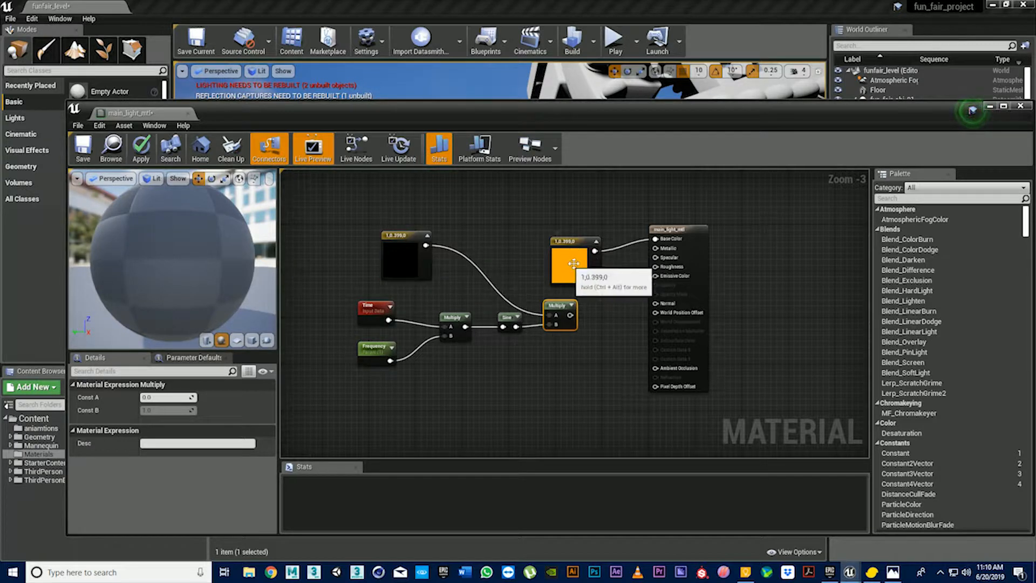
Add a ScalarParameter node named Intensity and place it below the second Multiply node.
mouse_move(555, 355)
right_down()
mouse_move(532, 355)
mouse_move(549, 347)
right_up()
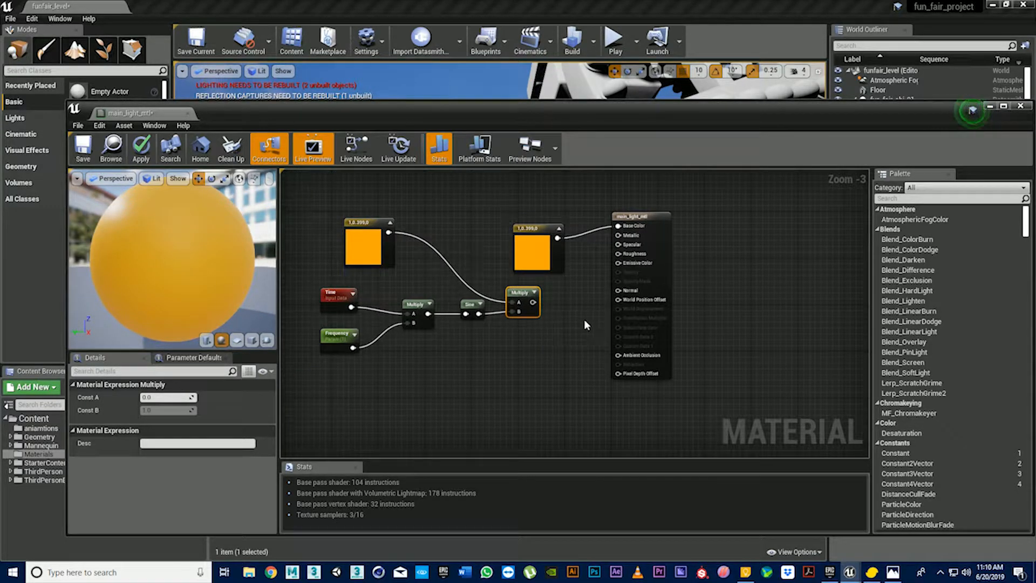
right_click(527, 325)
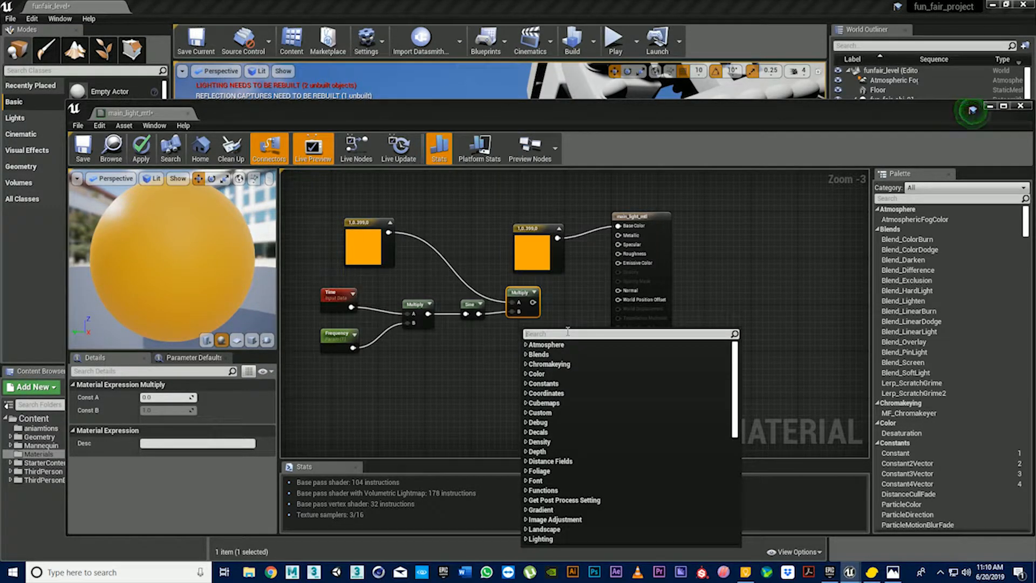
text(scala)
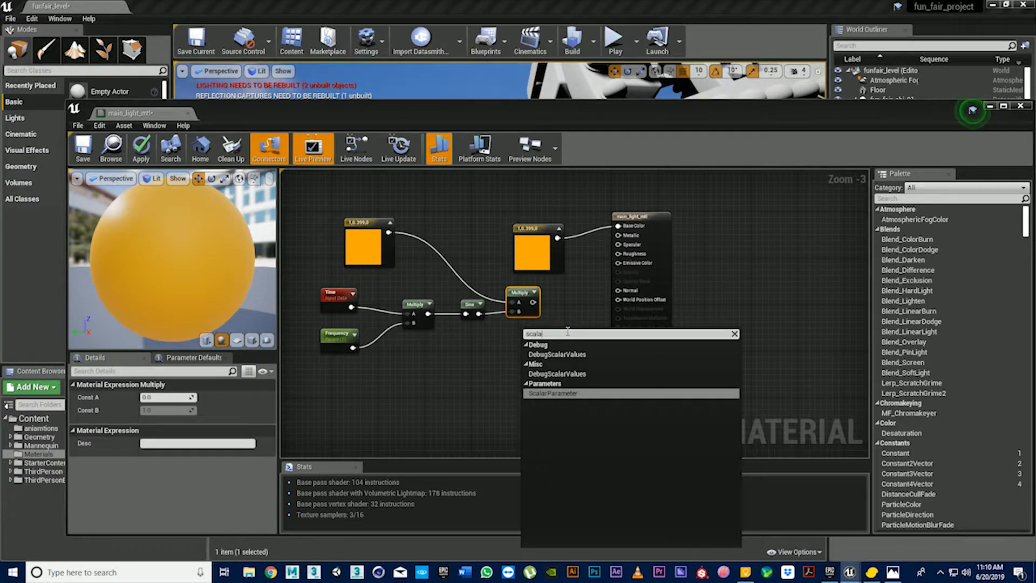
click(532, 393)
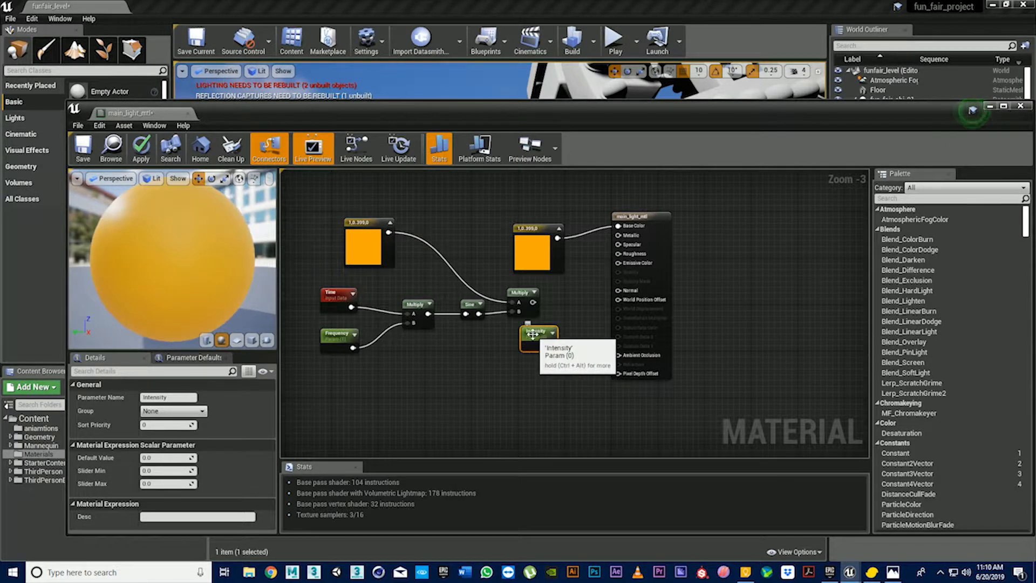
drag(528, 348, 509, 367)
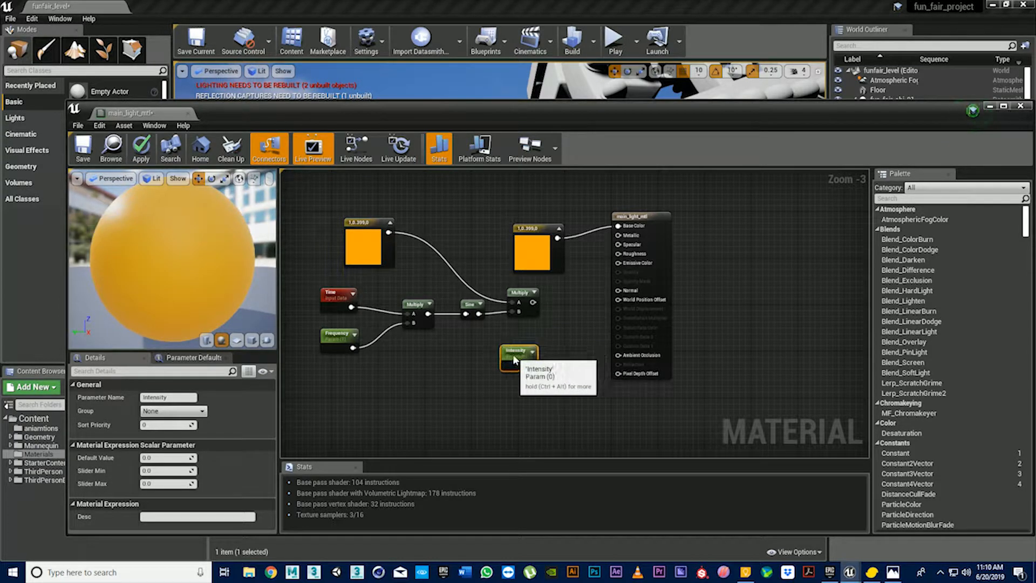
Add a third Multiply node, connecting the second Multiply's output to input A and Intensity to input B.
right_click(562, 312)
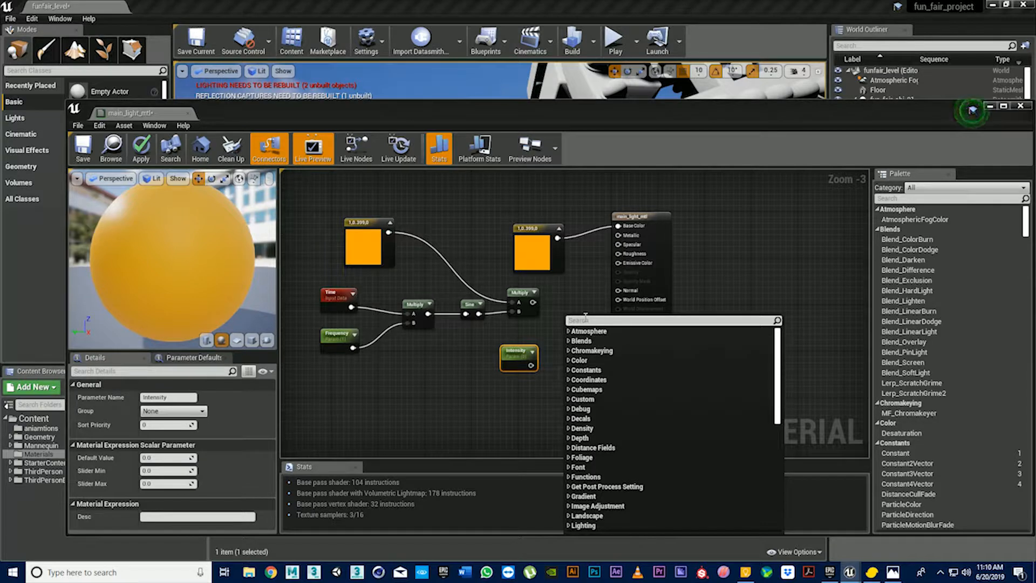
text(mul)
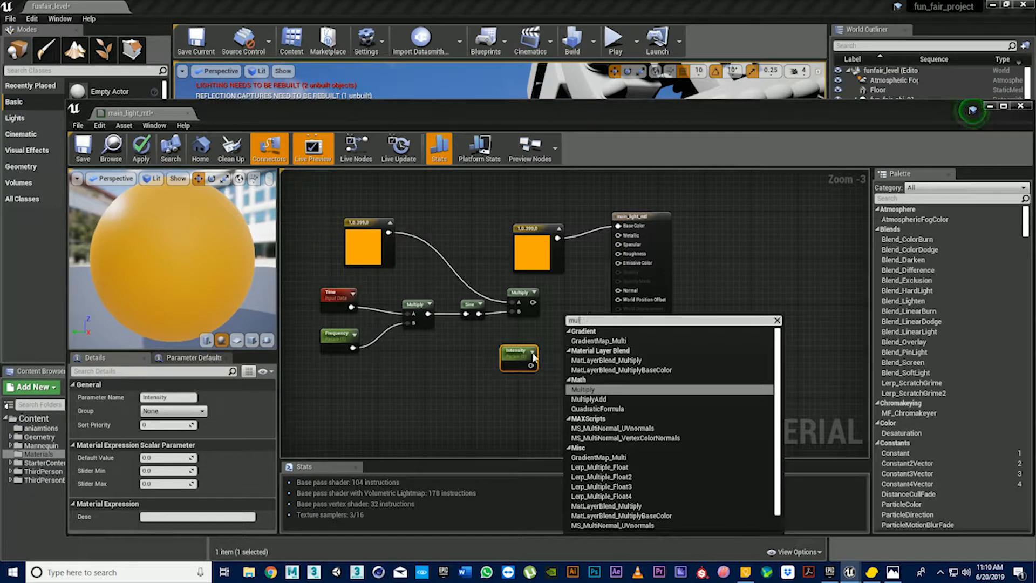
click(571, 389)
drag(532, 302, 566, 328)
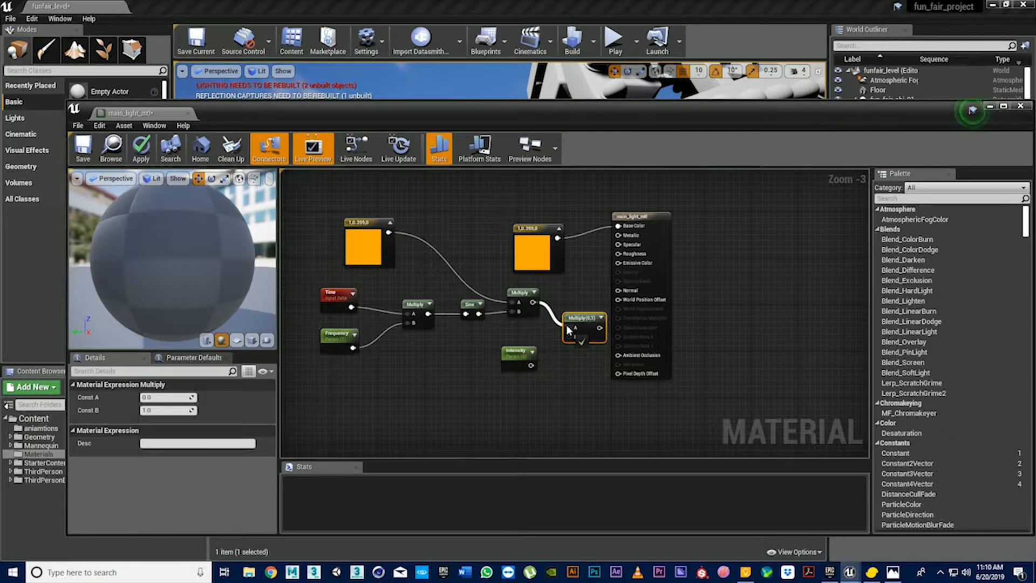
drag(531, 365, 532, 369)
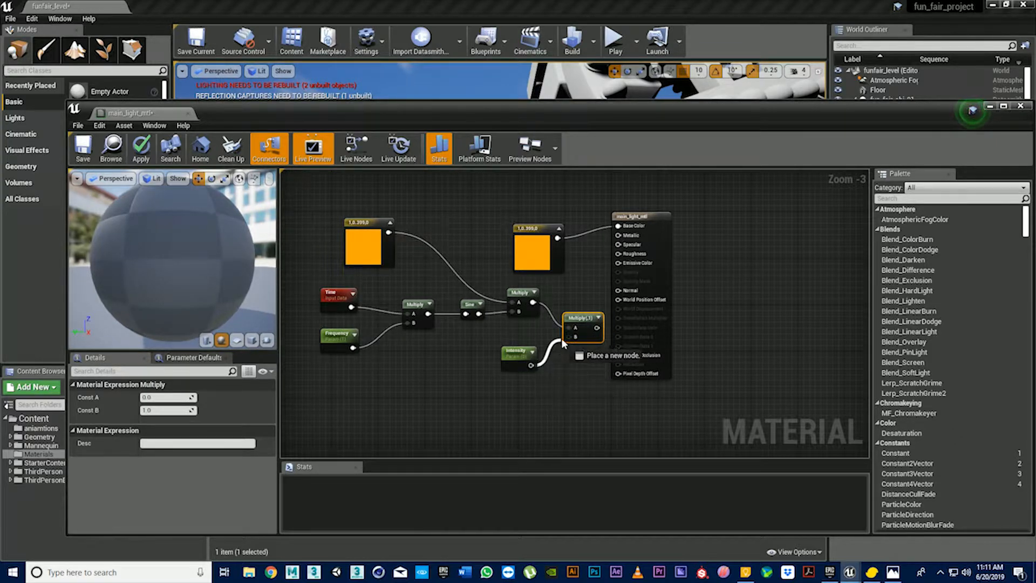
Connect the third Multiply's output to Emissive Color and move the main_light_mtl result node farther from the other nodes.
drag(561, 338, 591, 331)
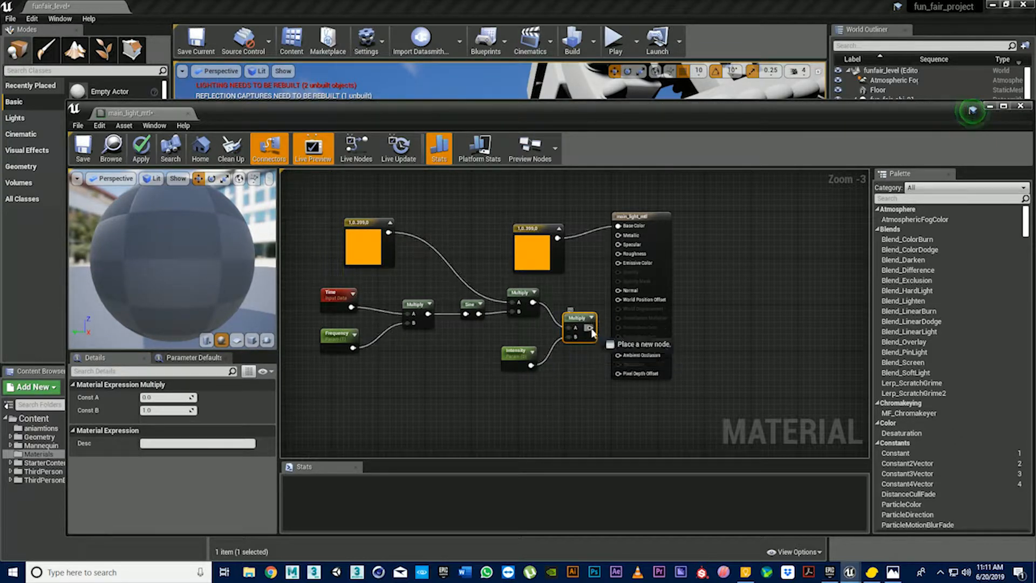
drag(622, 268, 620, 264)
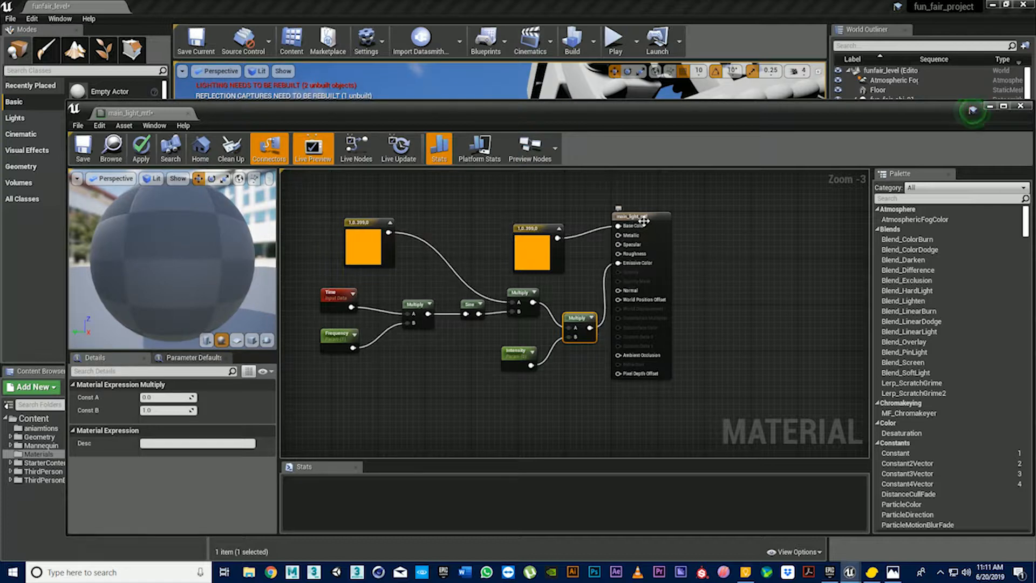
drag(644, 221, 713, 226)
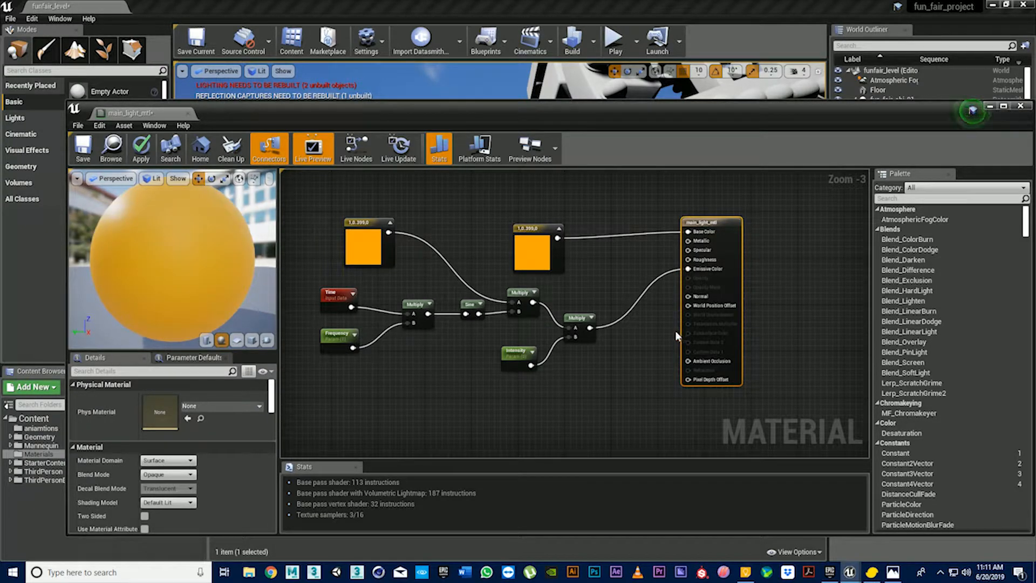
Set the Intensity parameter's default value to 1 and save the material, checking the result on the preview sphere.
click(522, 355)
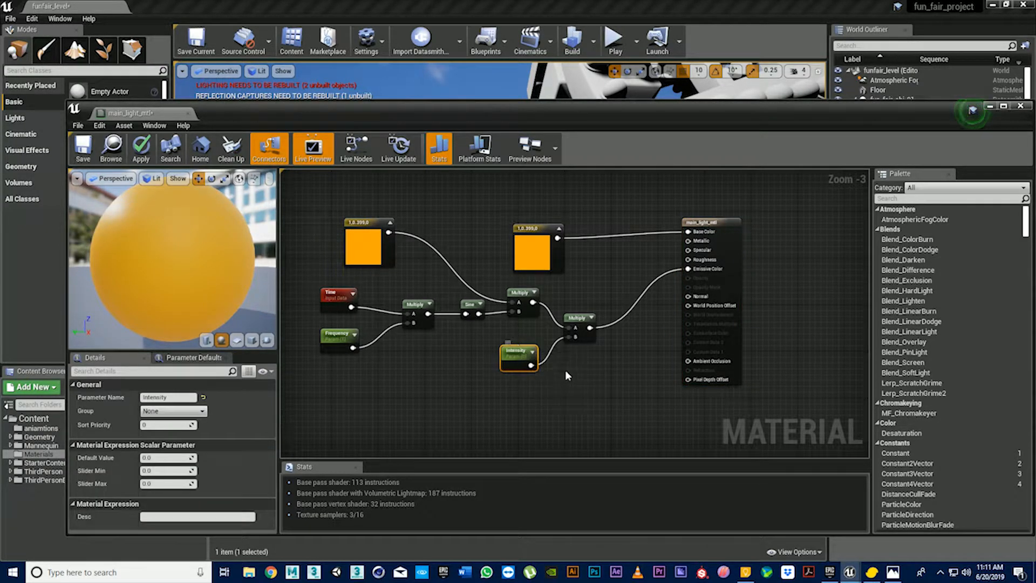
click(157, 457)
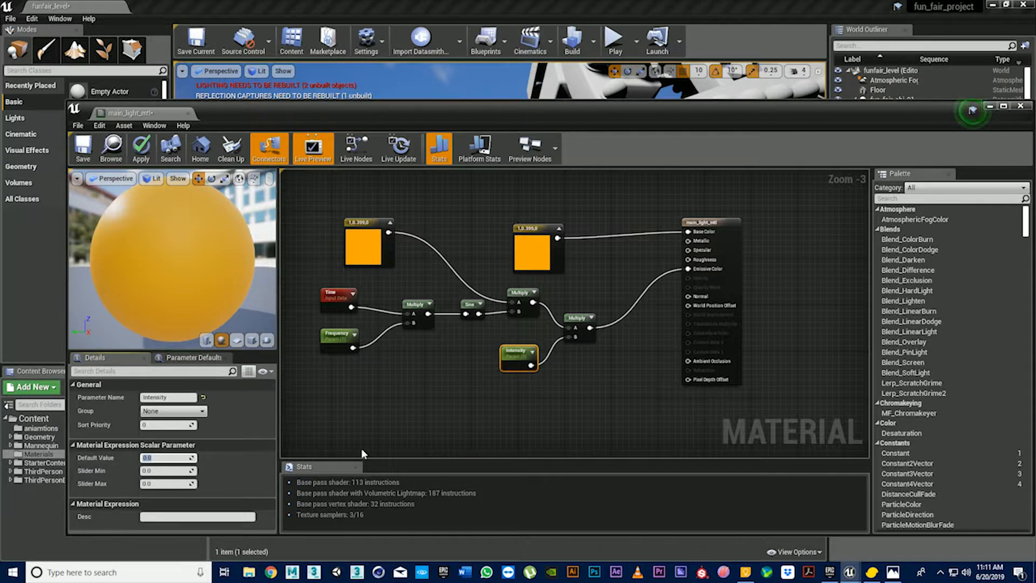
key(Return)
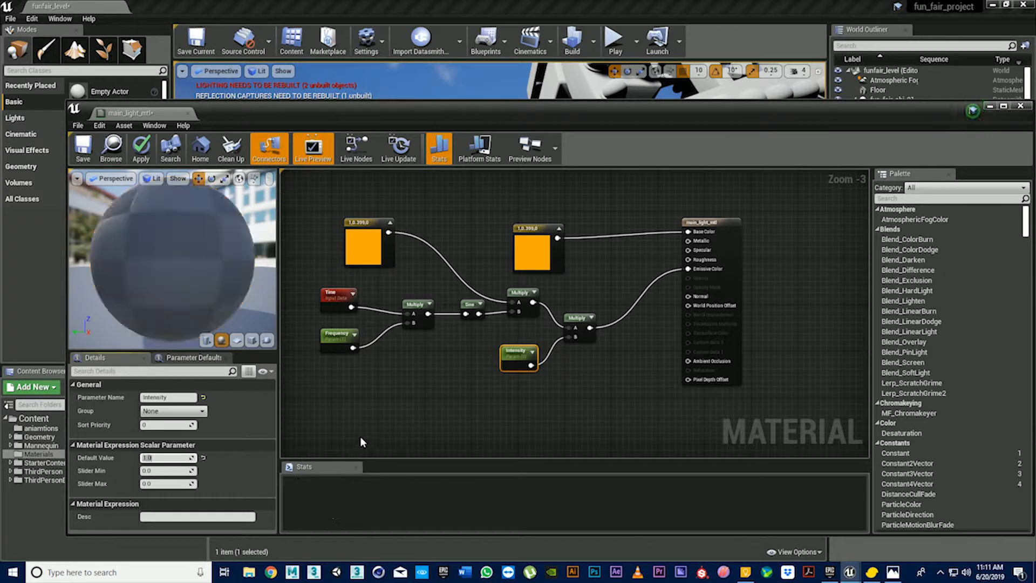
click(433, 396)
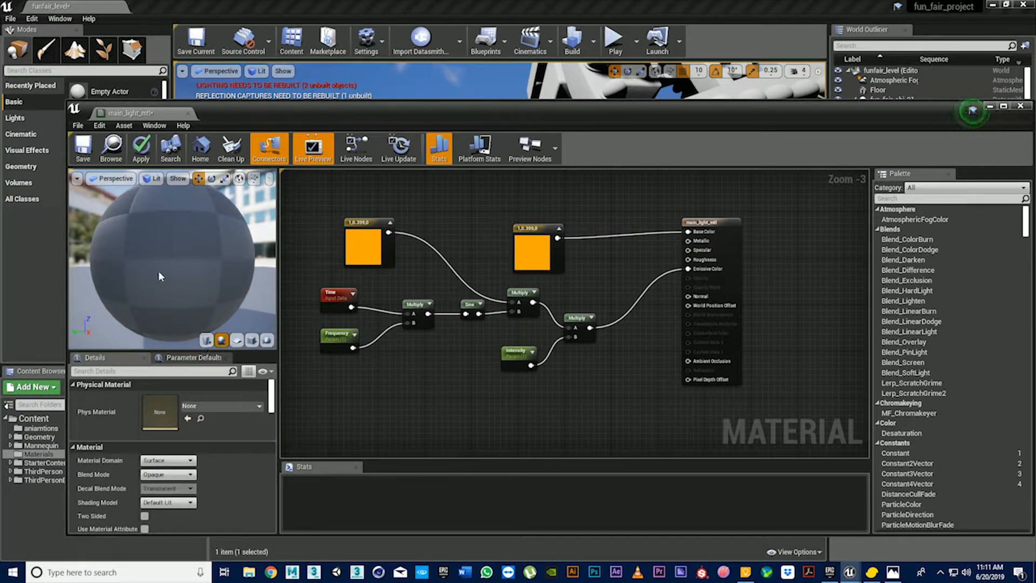
drag(159, 273, 200, 274)
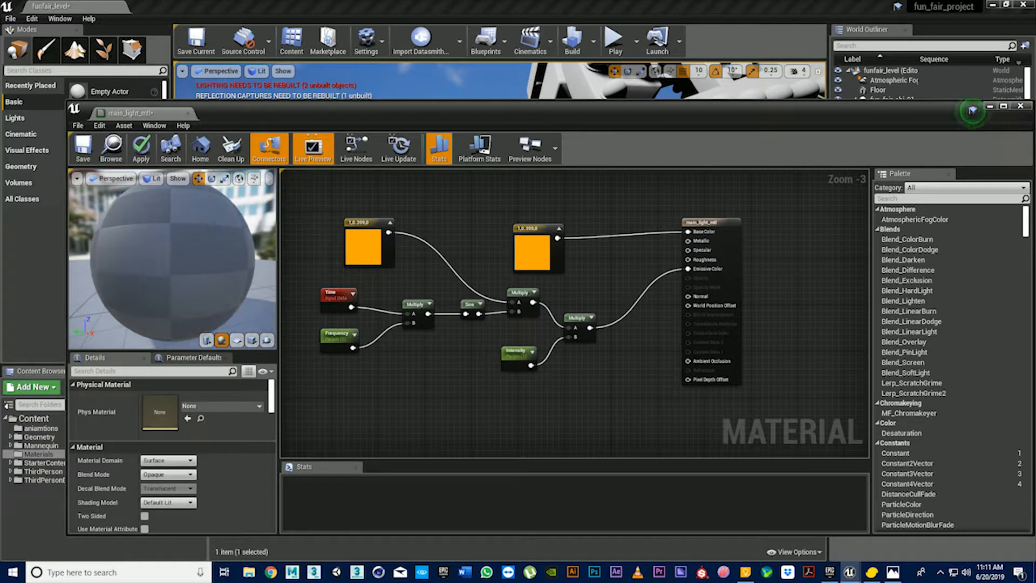
click(82, 148)
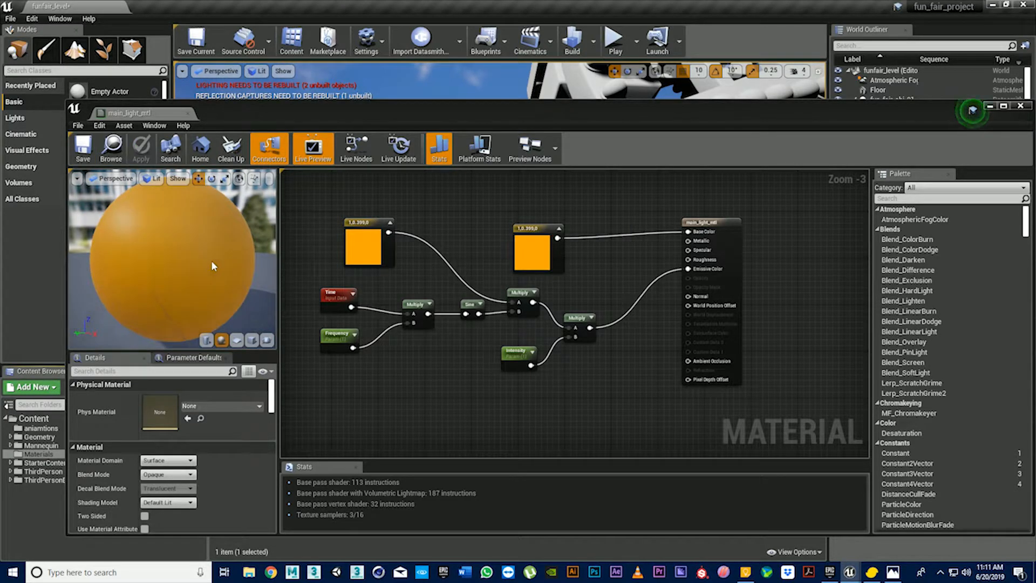
drag(211, 262, 189, 266)
scroll(186, 248, down, 5)
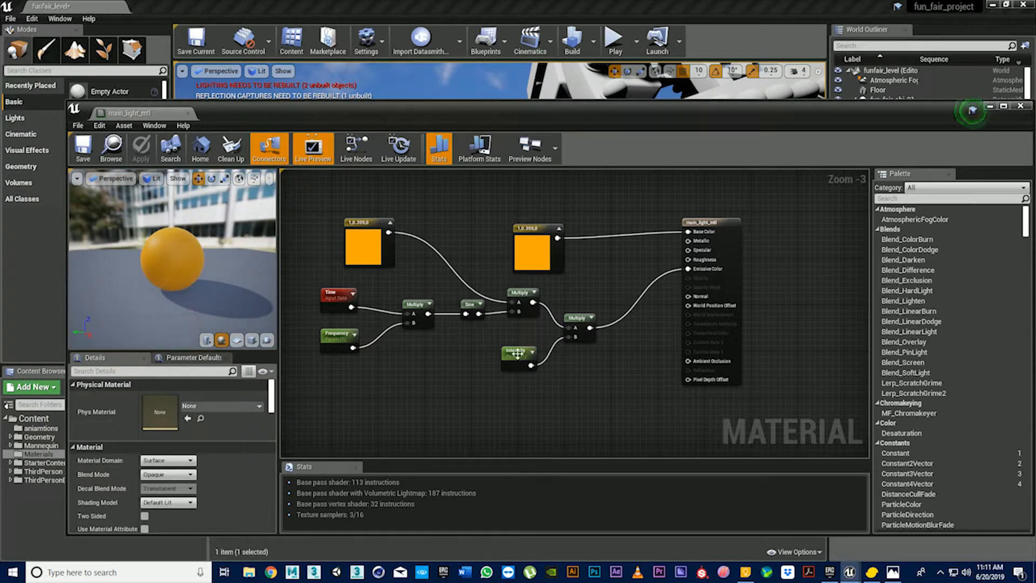
Try a default value of 2 for the Intensity parameter, save the material and examine the preview sphere.
click(517, 353)
click(162, 458)
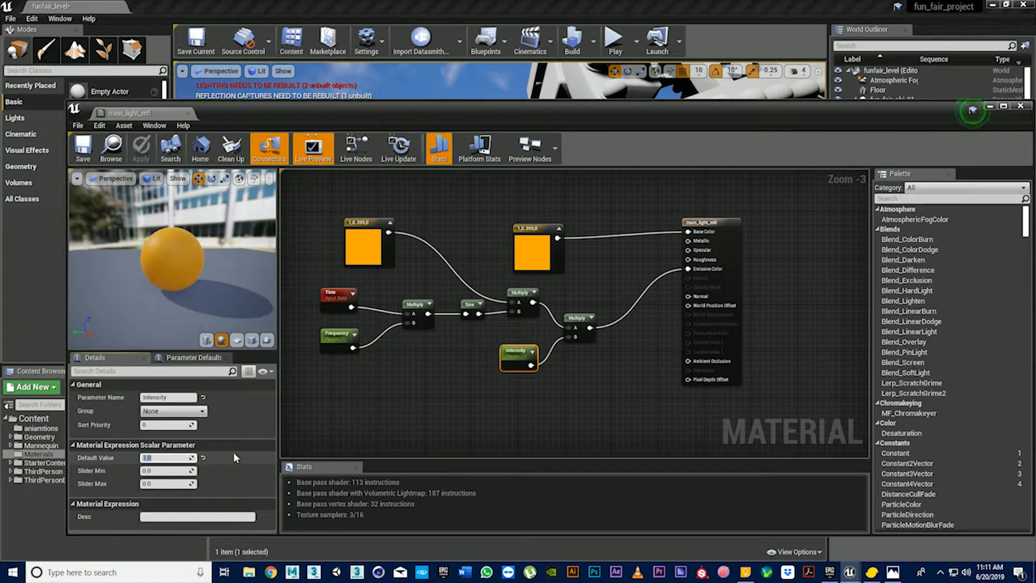
text(2)
key(Return)
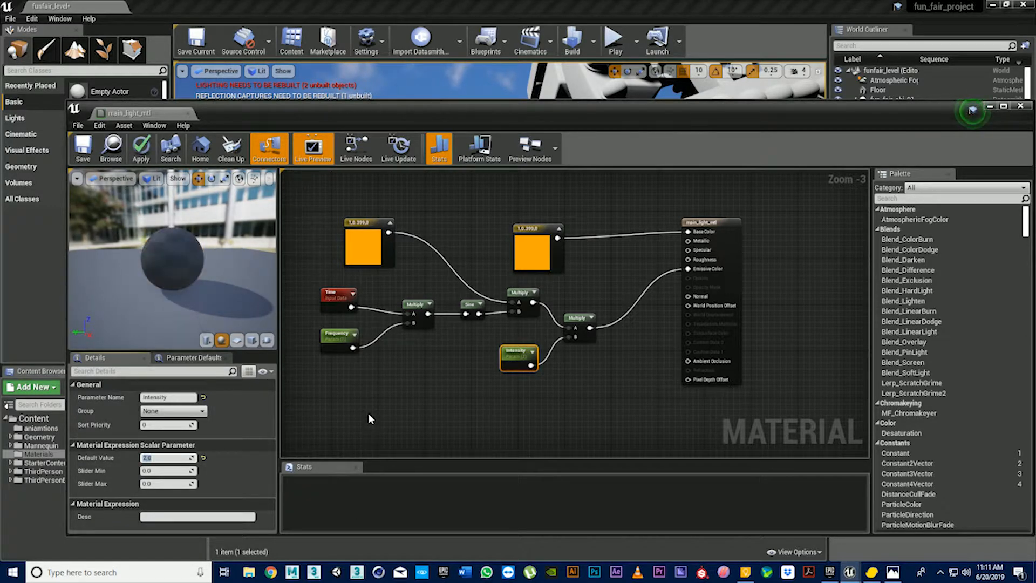
click(83, 148)
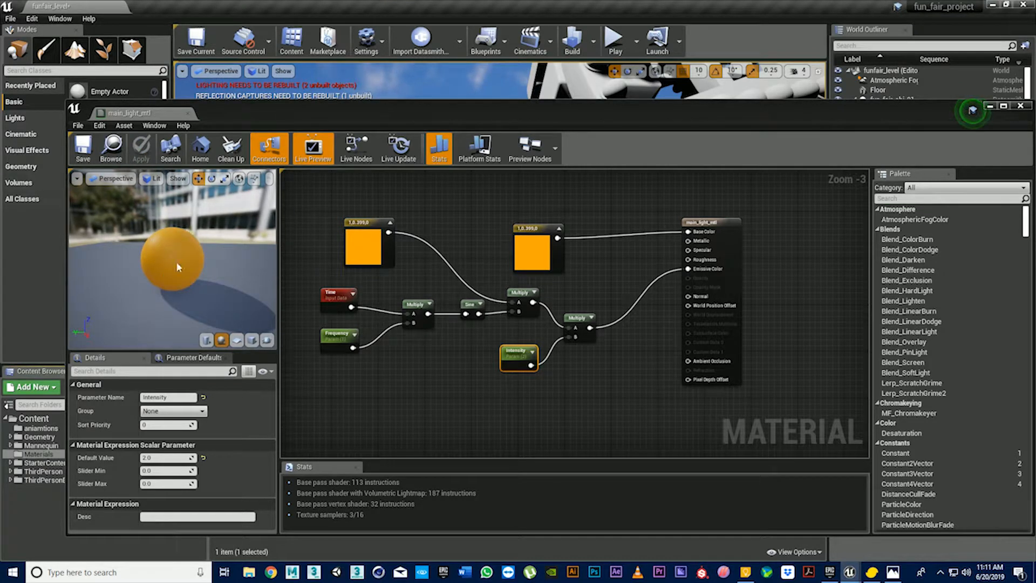
scroll(167, 247, up, 6)
scroll(189, 249, down, 3)
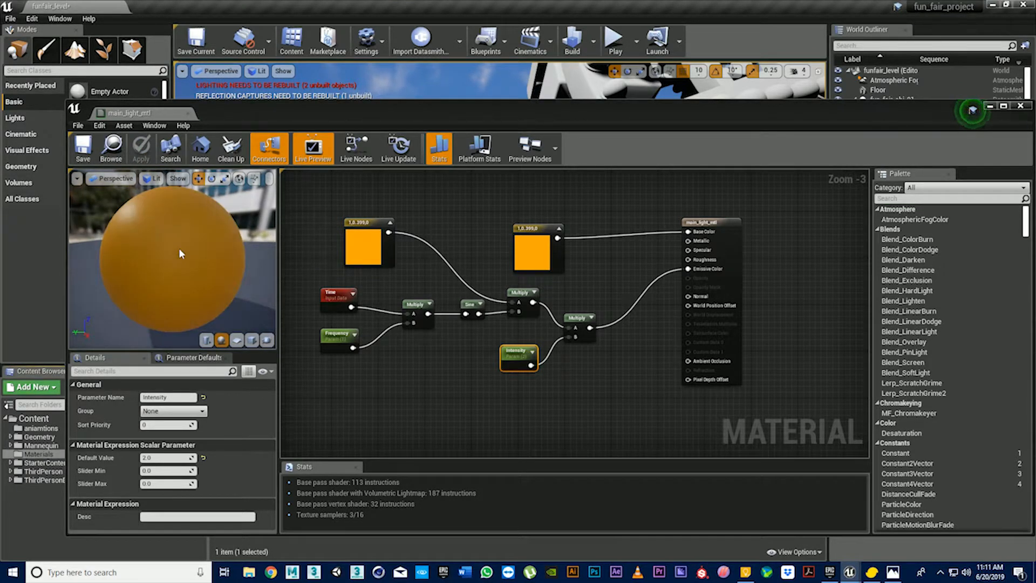
scroll(179, 247, down, 4)
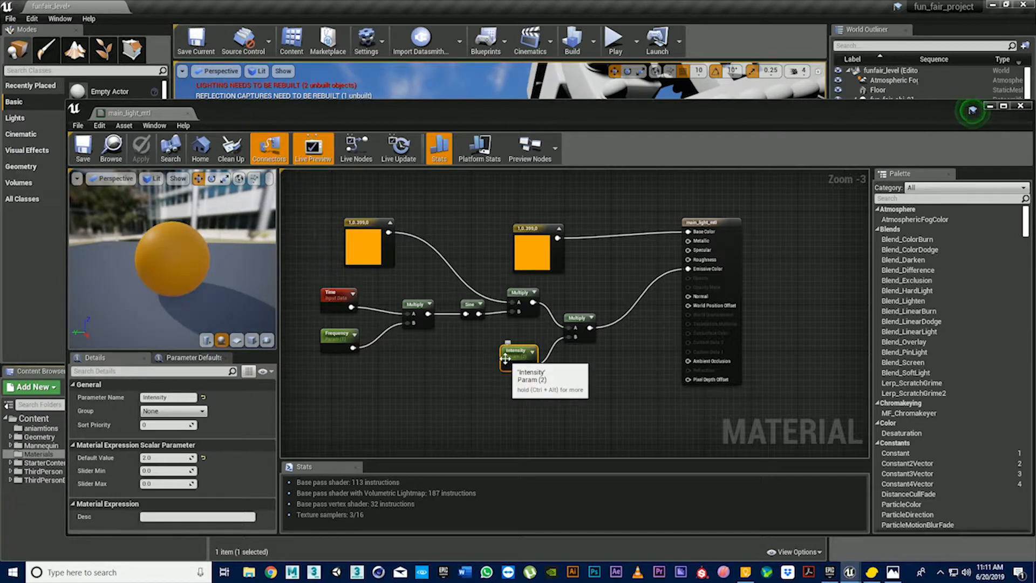
Set Intensity's default value back to 1, save main_light_mtl and close its material editor.
click(166, 457)
text(1)
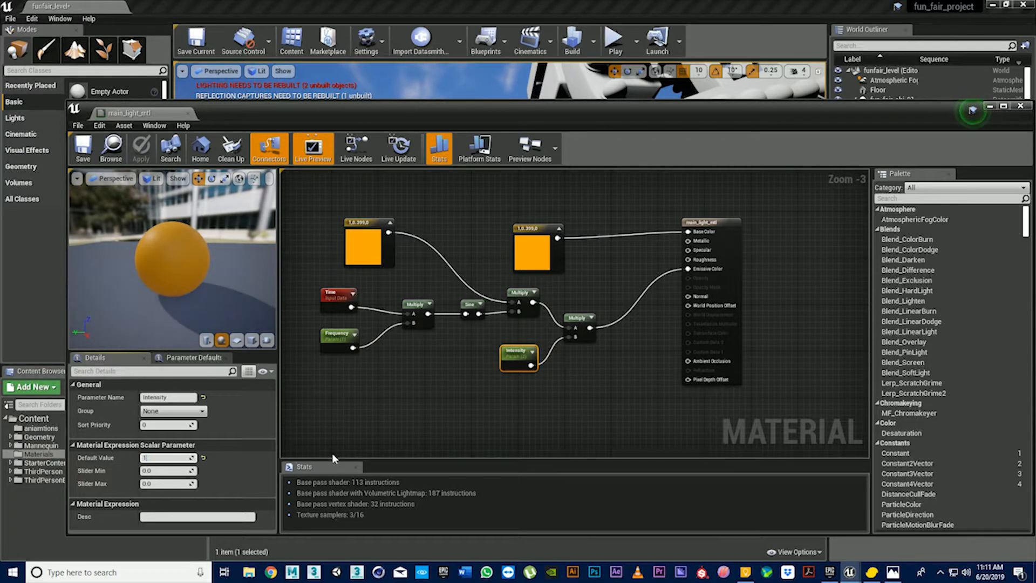
key(Return)
click(453, 412)
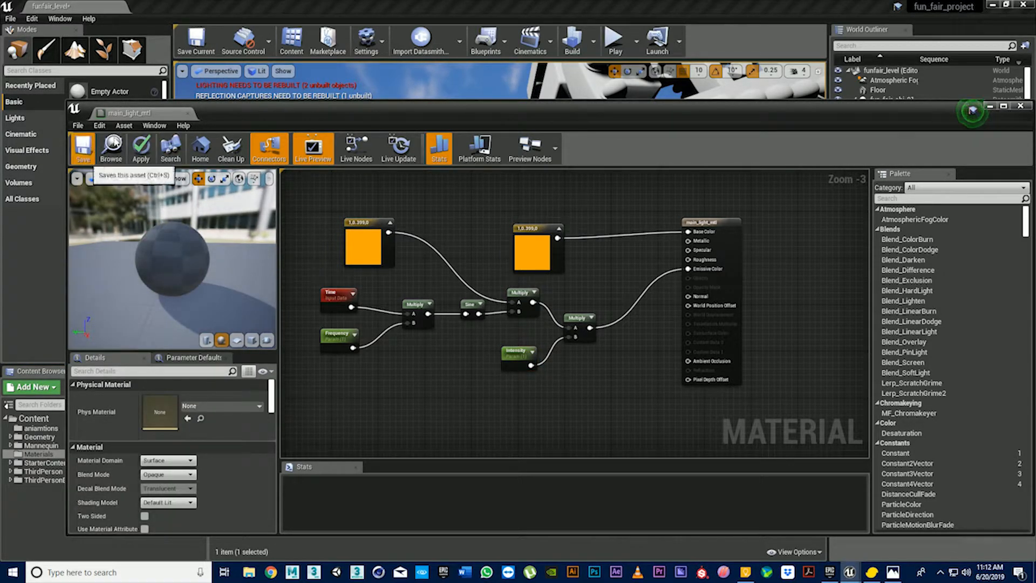
click(82, 146)
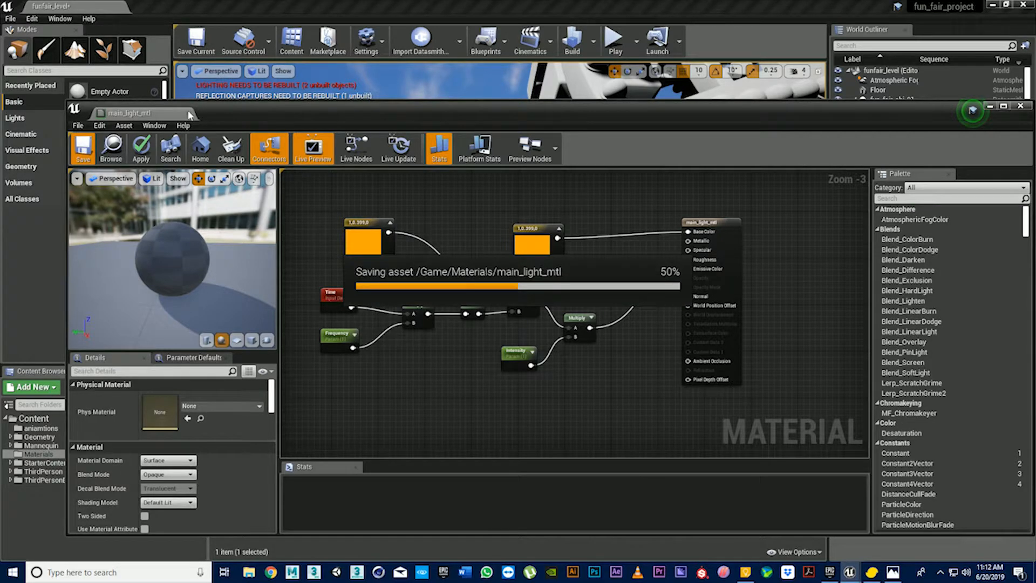
click(190, 115)
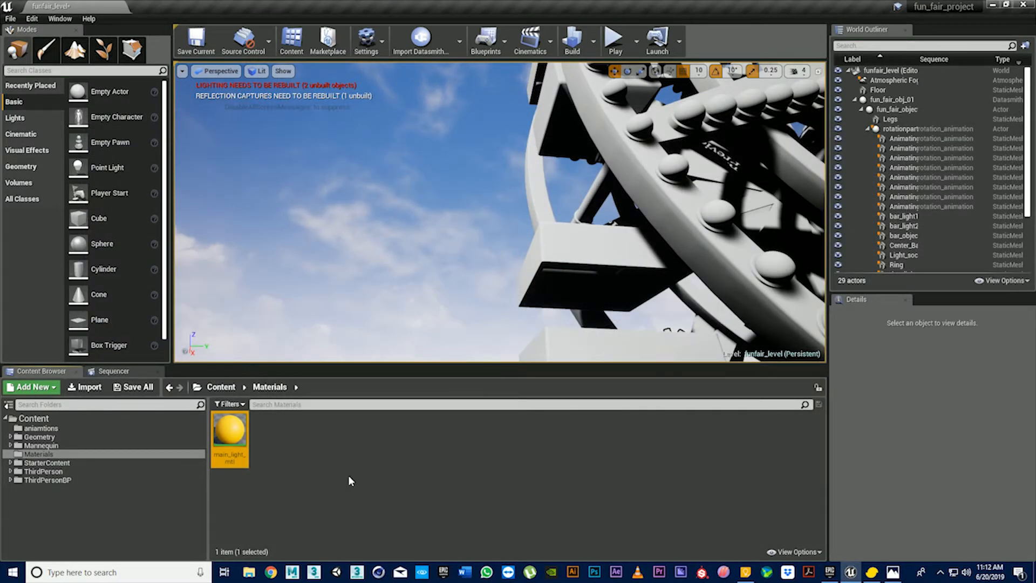
Create a material instance of main_light_mtl and name it light.
right_click(233, 438)
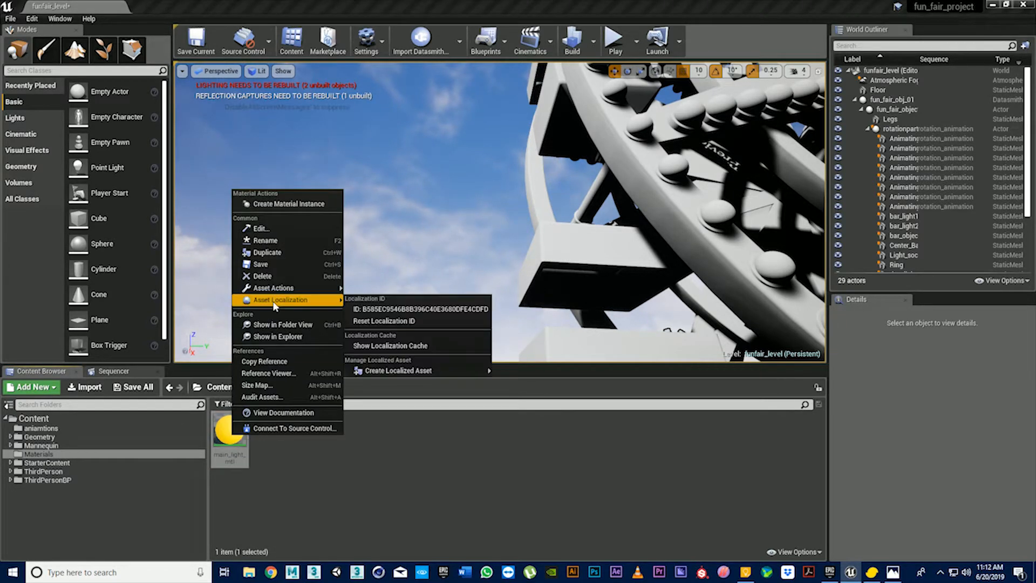
click(324, 205)
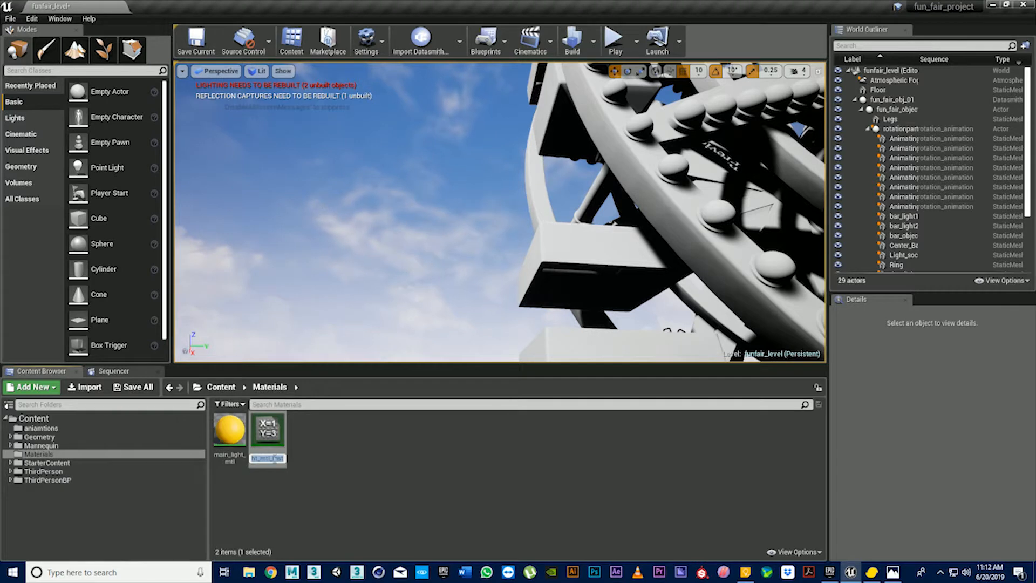
text(light)
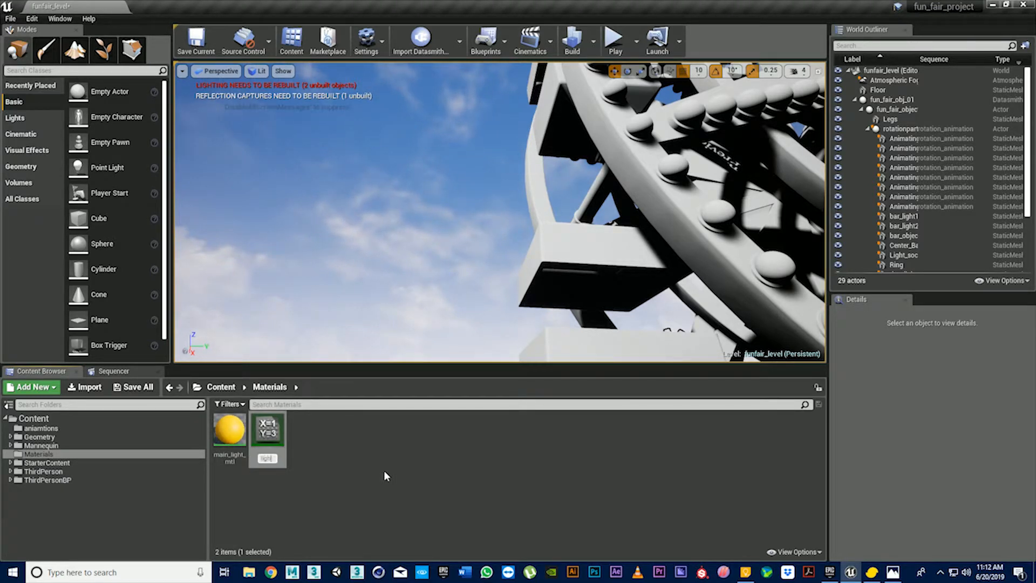
key(Return)
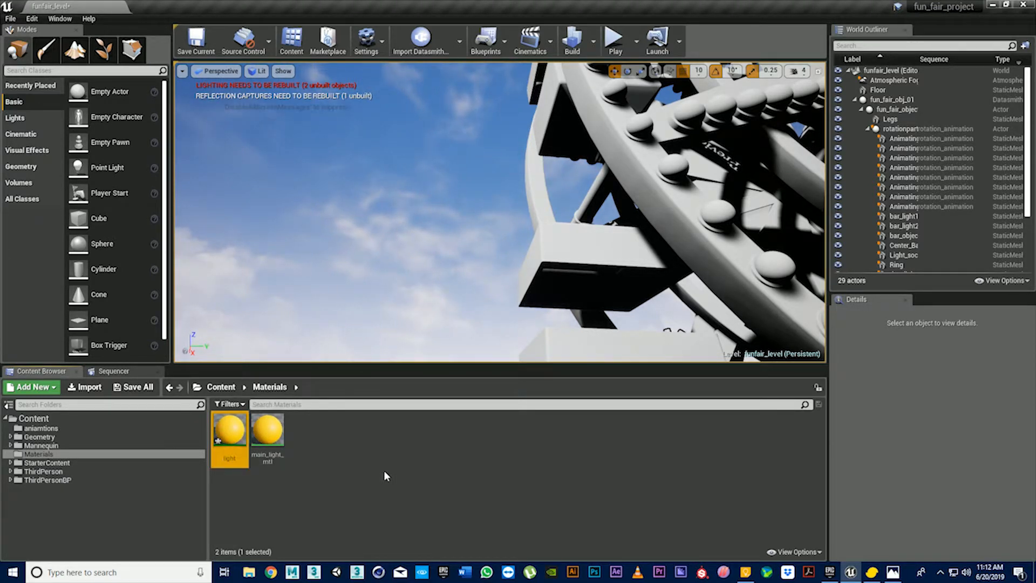
Open the light material instance and bring its scalar parameter values into view.
double_click(227, 434)
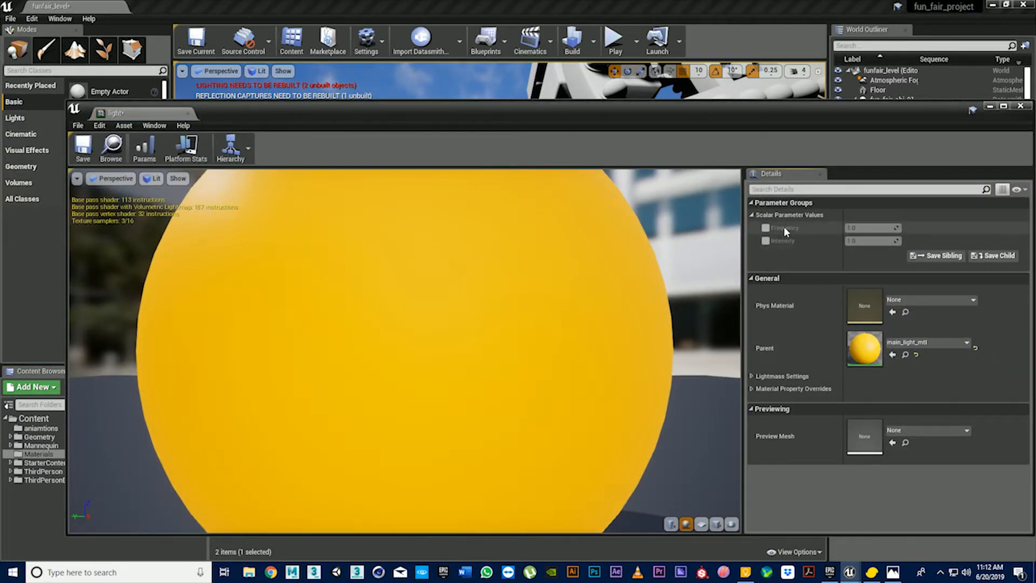
drag(753, 112, 666, 107)
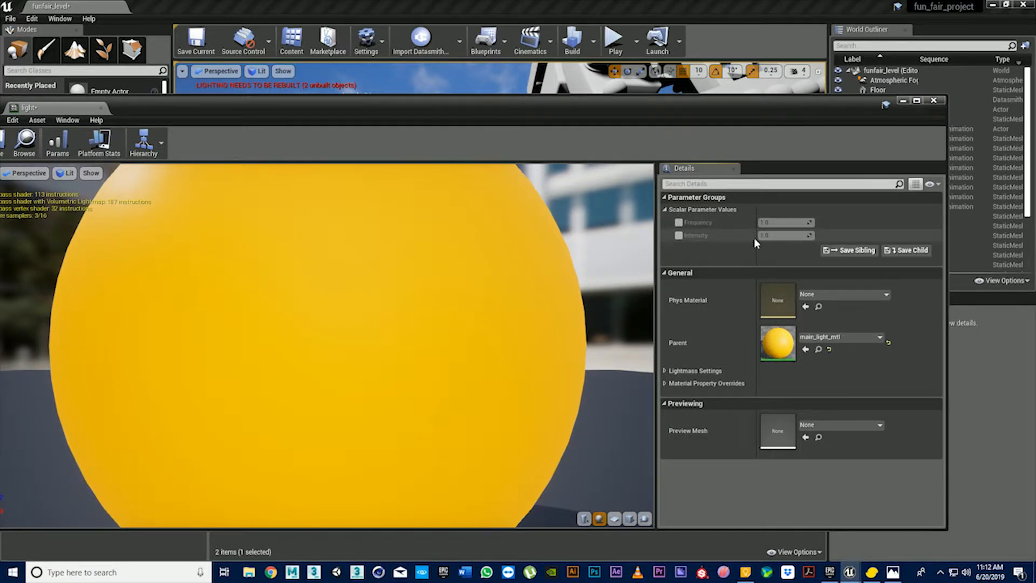
click(665, 210)
click(665, 210)
click(665, 210)
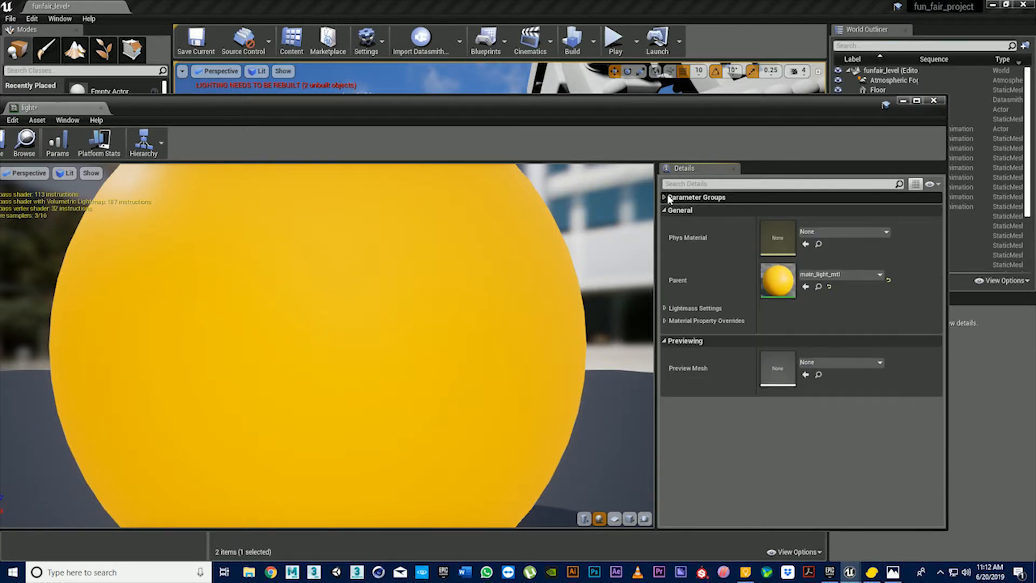
click(665, 210)
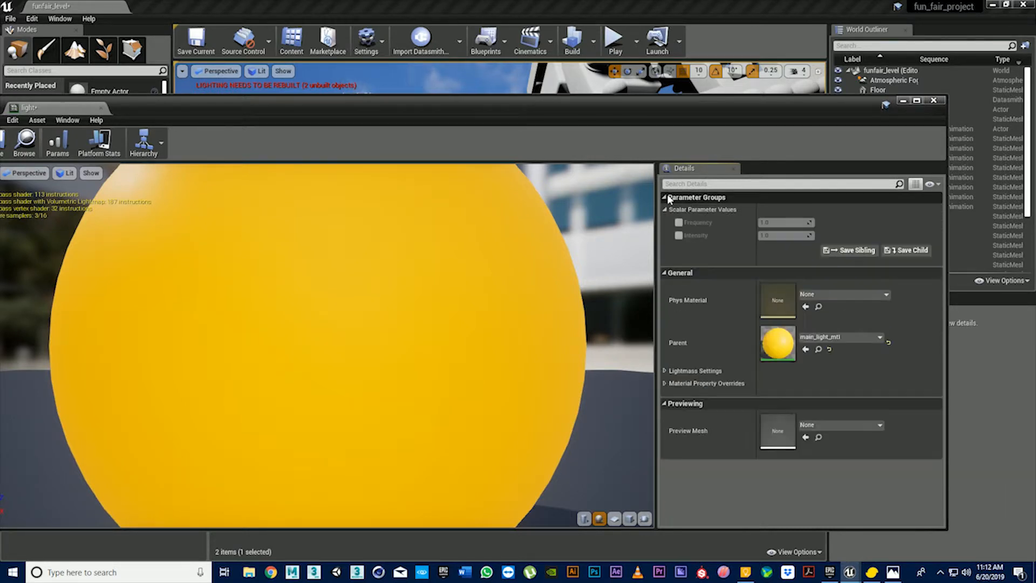
Override the light instance's Intensity with 2, check the preview sphere and close the instance editor.
click(679, 236)
click(764, 238)
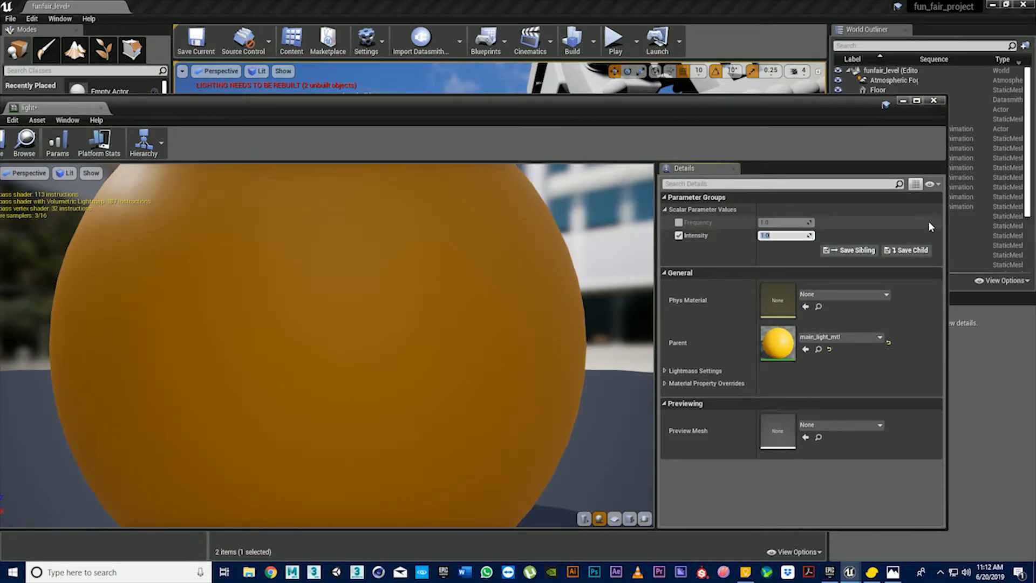
text(2)
key(Return)
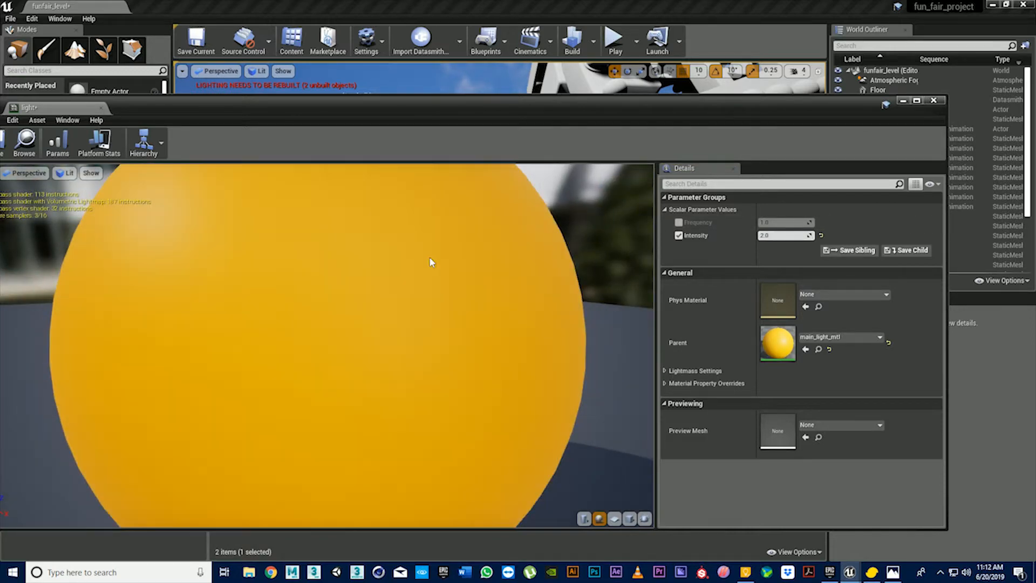
scroll(430, 261, down, 5)
scroll(365, 320, up, 3)
scroll(365, 320, down, 2)
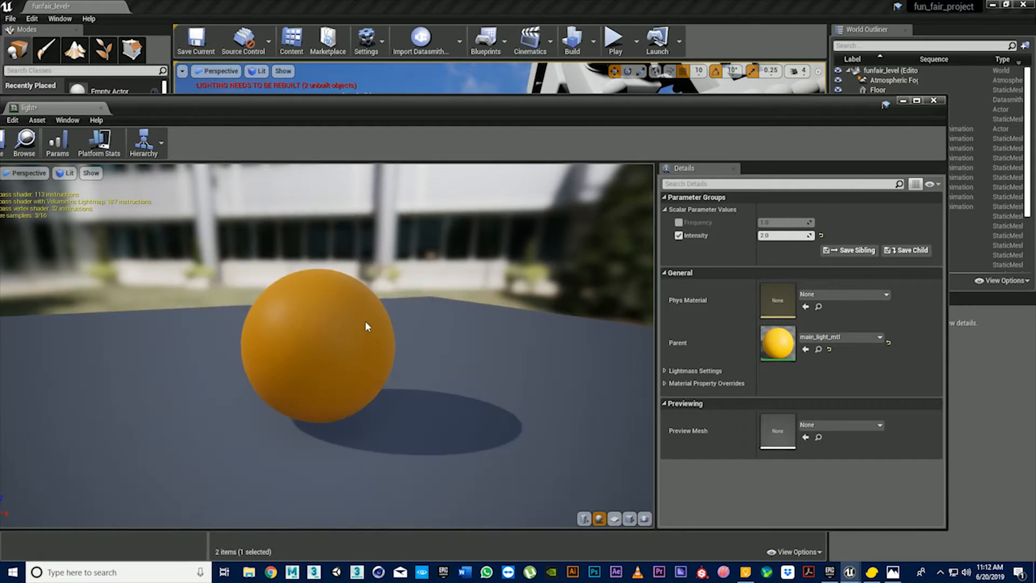
scroll(365, 321, up, 2)
click(933, 101)
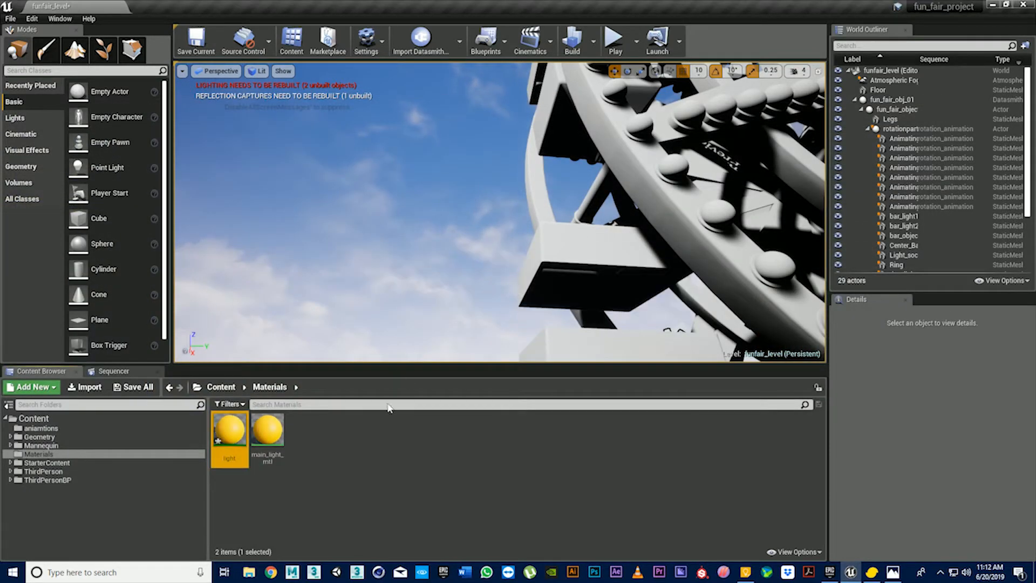
Apply the light material instance to two separate bulbs on the Ferris wheel's outer ring.
right_drag(608, 221, 620, 248)
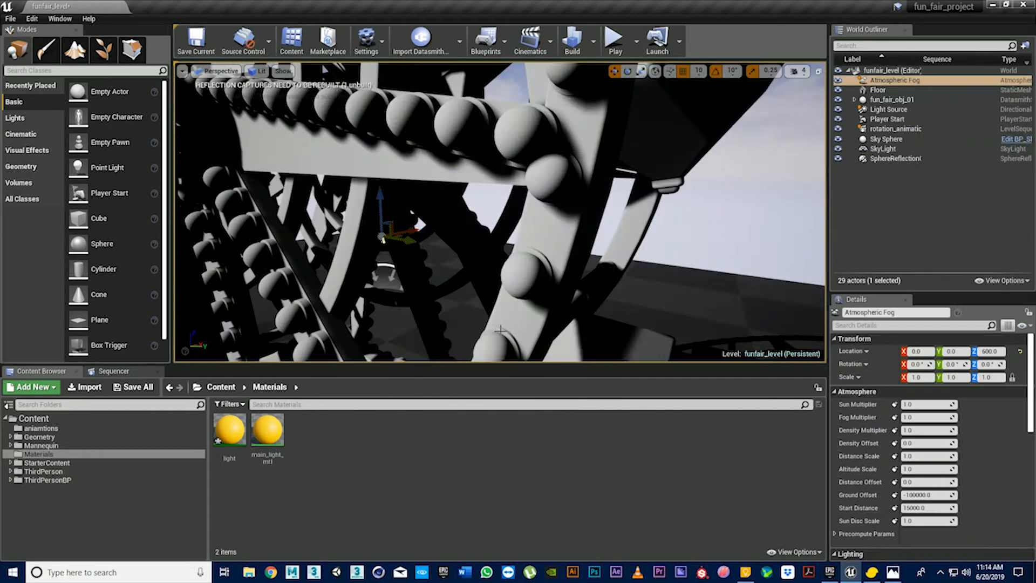
drag(226, 441, 545, 178)
scroll(615, 281, down, 6)
scroll(539, 248, up, 4)
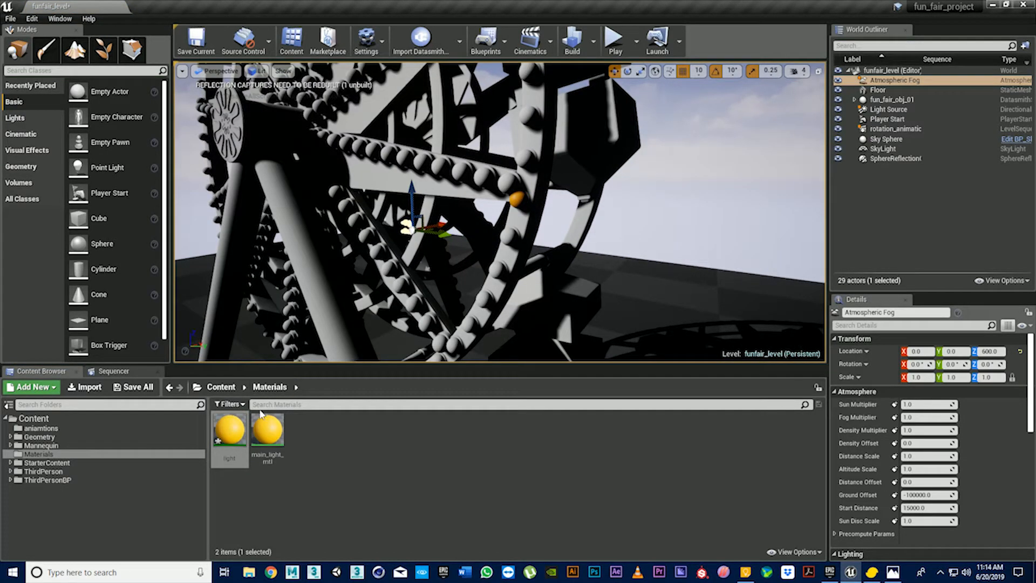
drag(229, 431, 530, 113)
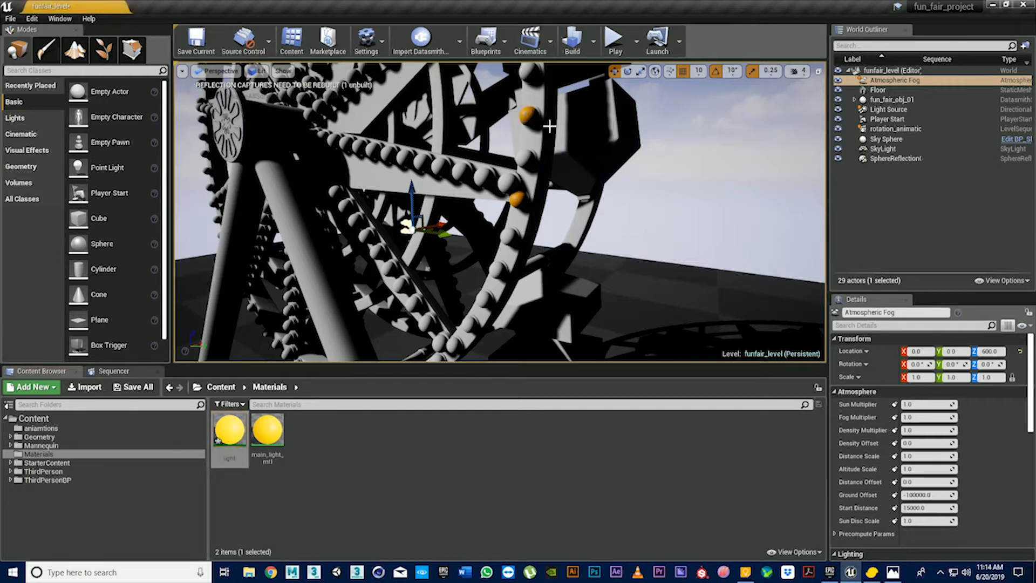
Create another material instance of main_light_mtl and name it light2.
right_click(270, 434)
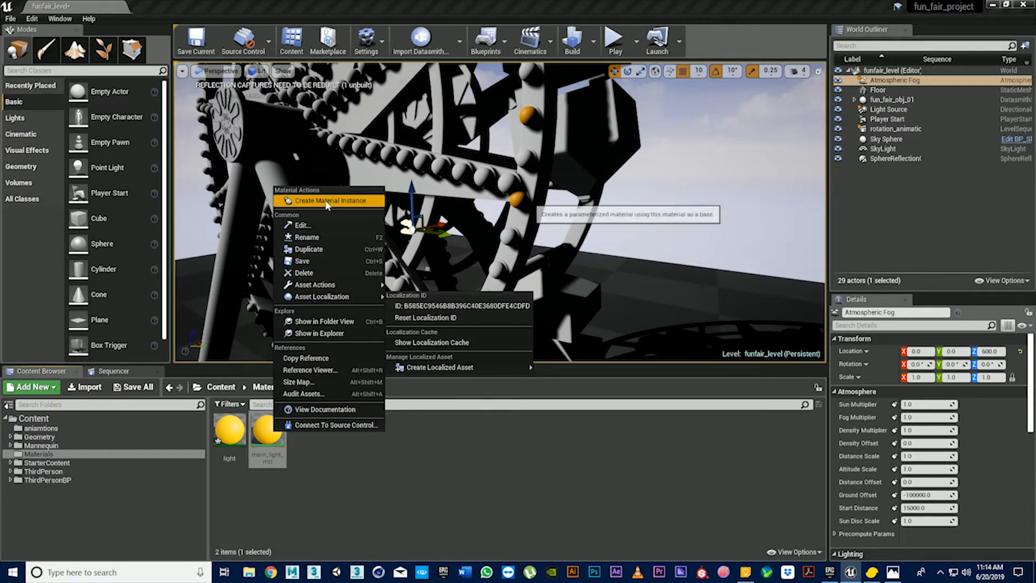
click(326, 201)
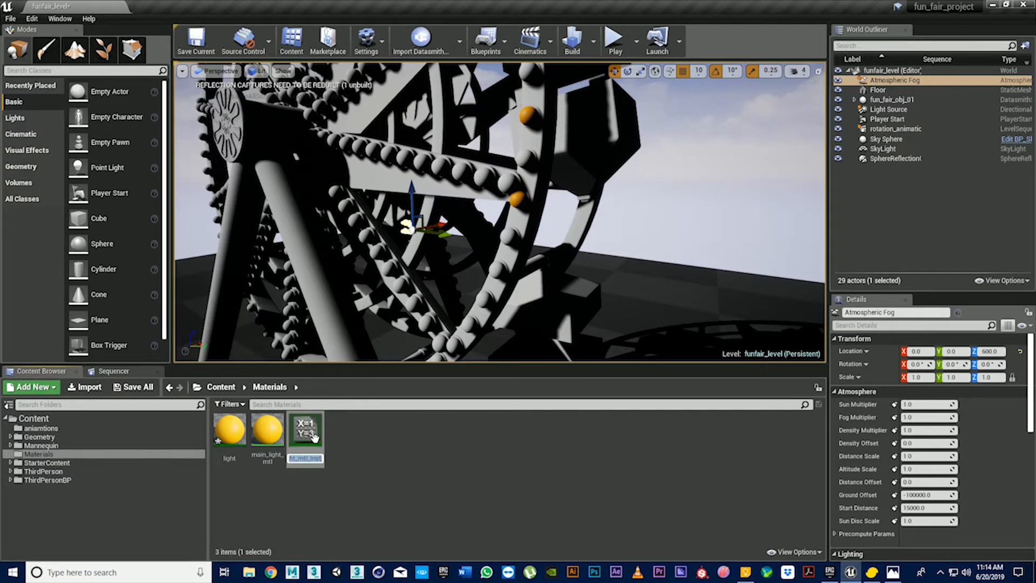
text(light)
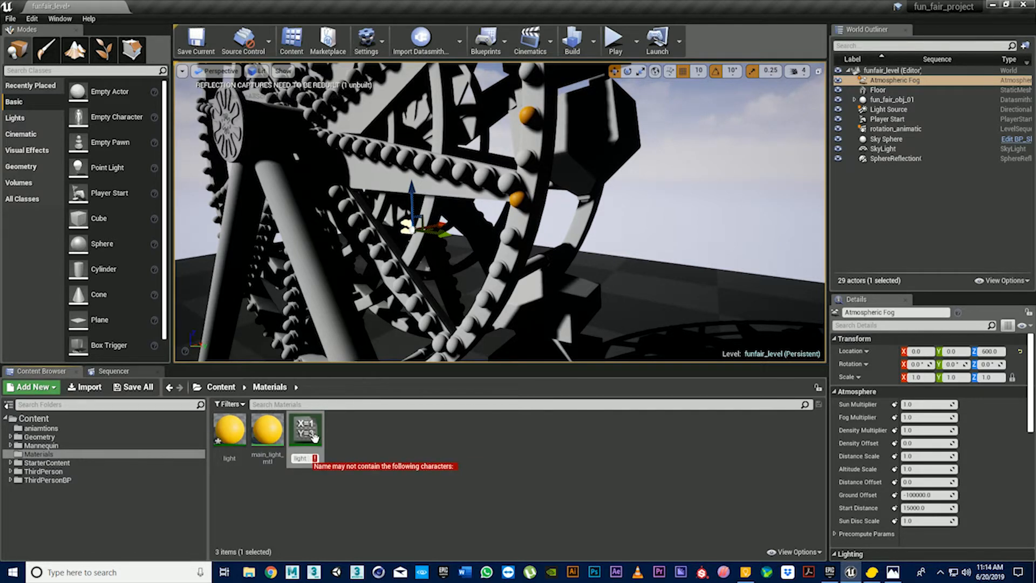
key(BackSpace)
text(2)
key(Return)
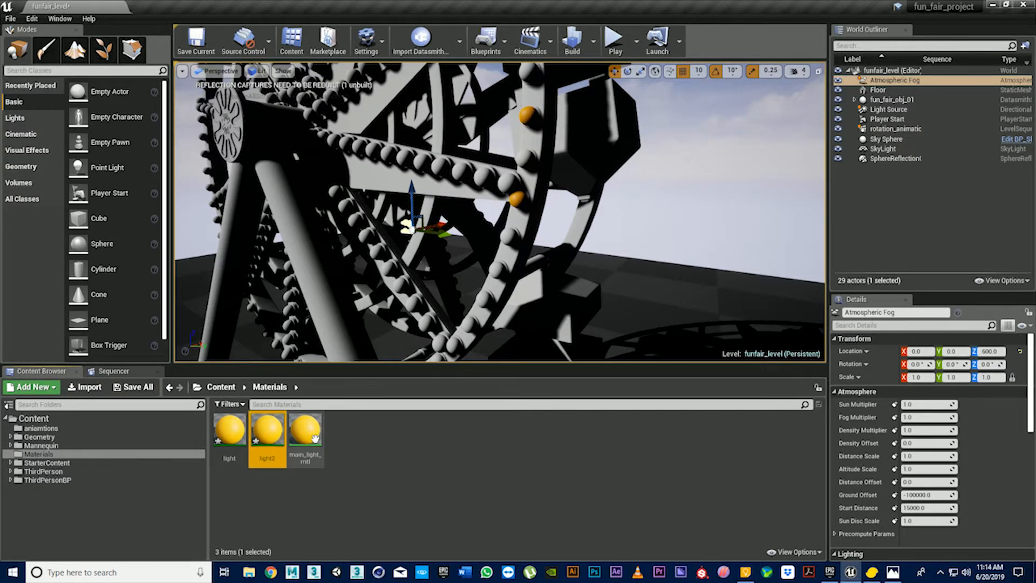
Open the light2 material instance, override its Frequency with 2 and close the instance editor.
double_click(267, 431)
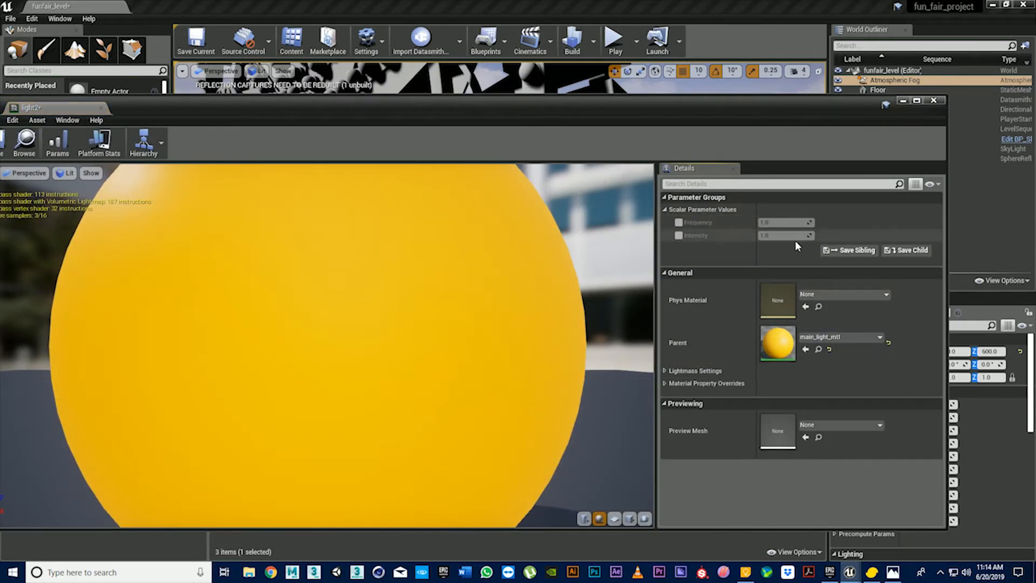
click(678, 223)
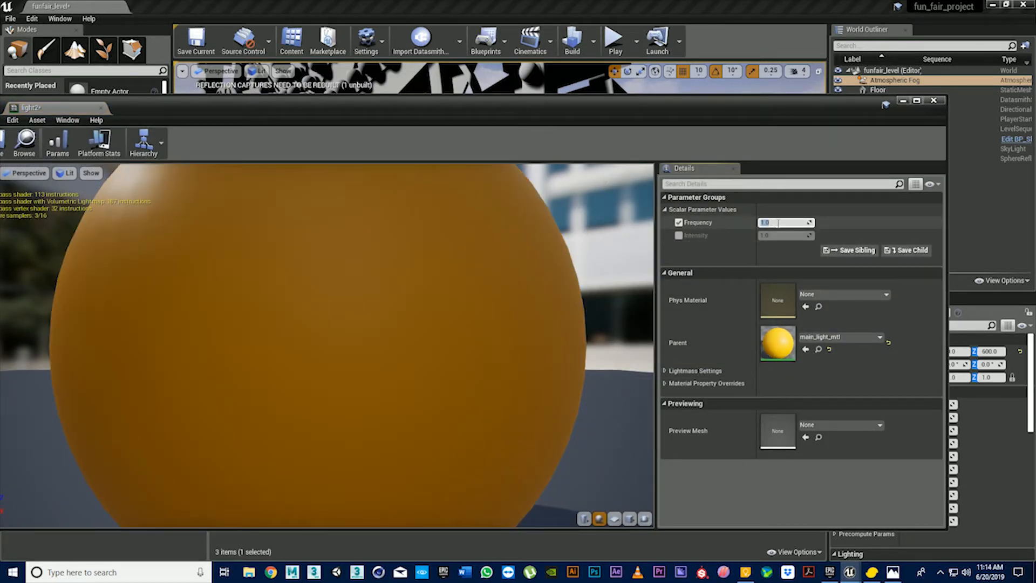
click(933, 101)
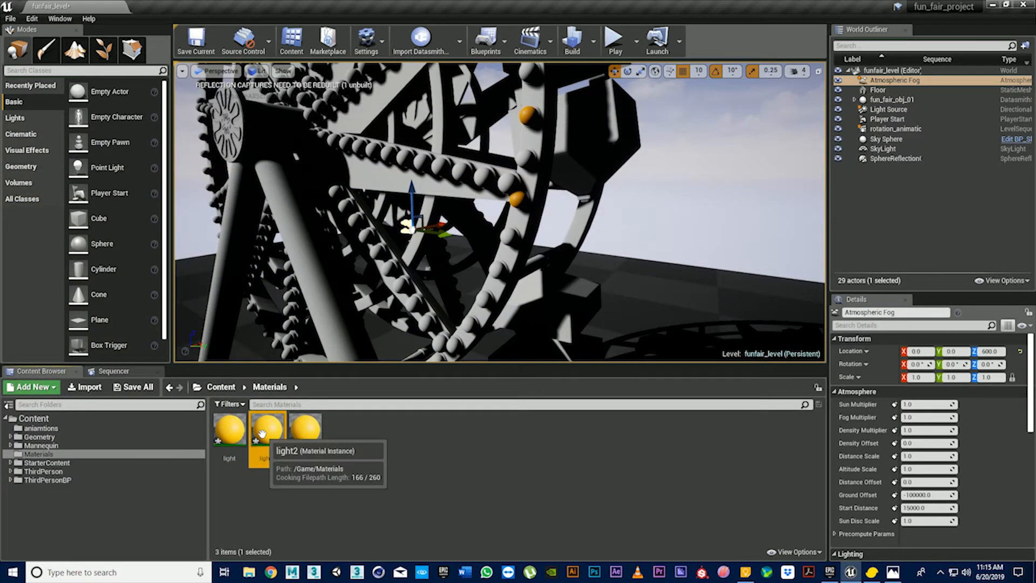
Reopen the light2 material instance, set its Frequency to -1 and close the instance editor.
double_click(280, 443)
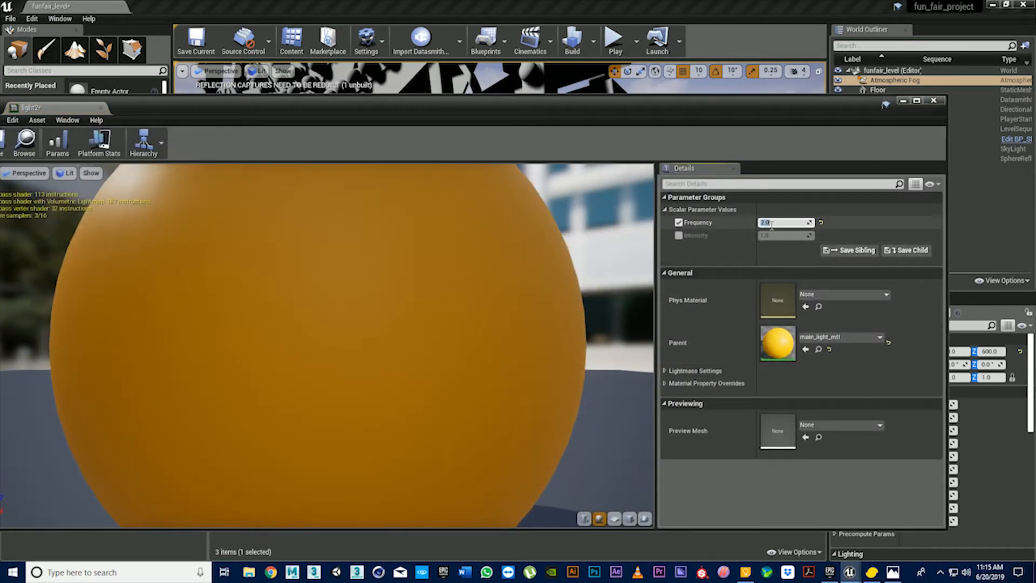
key(Return)
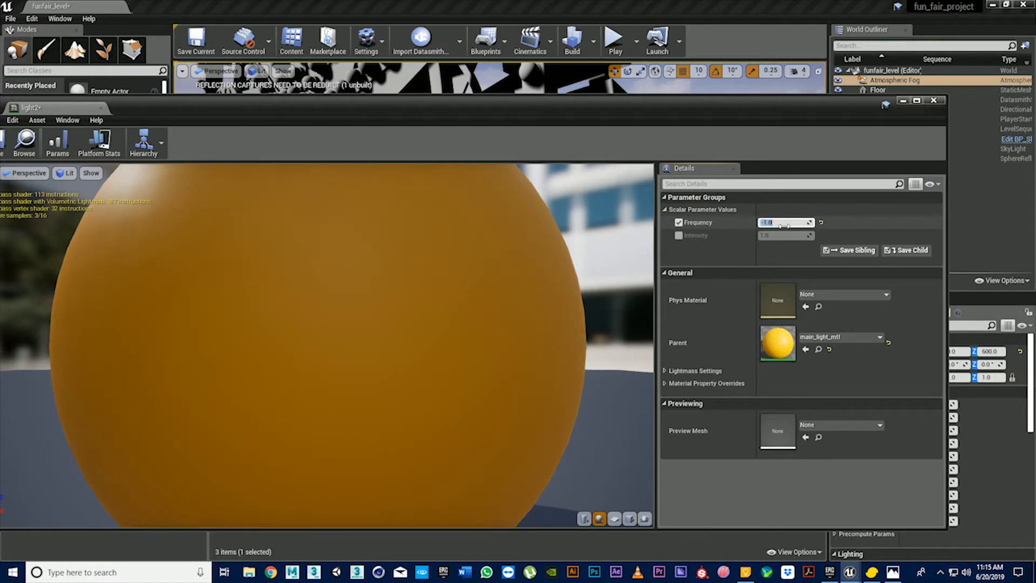
click(933, 100)
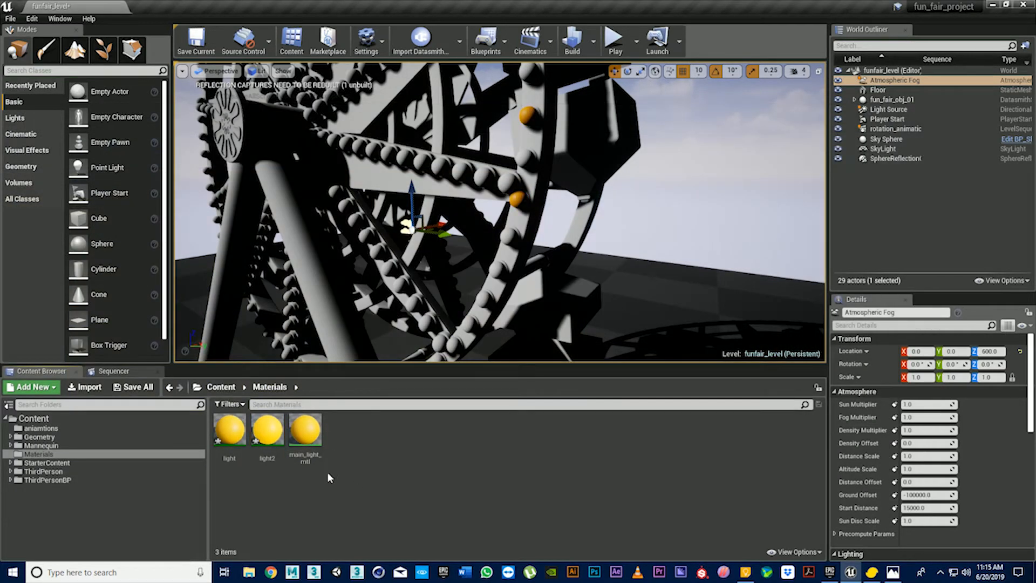
Apply light2 to the bulb between the two orange bulbs on the wheel's outer ring and save the funfair_level map.
drag(229, 433, 524, 159)
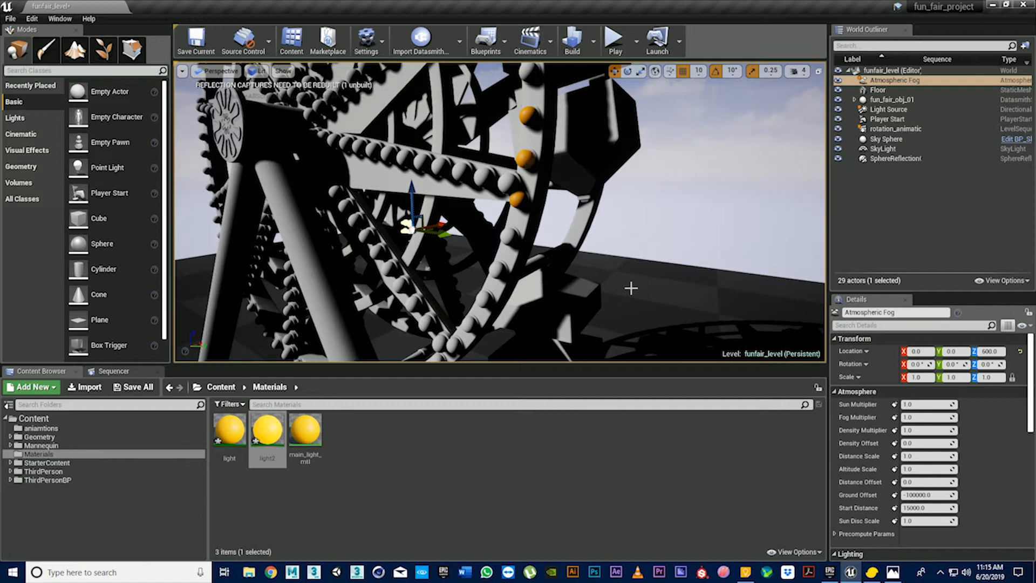
middle_drag(630, 288, 631, 216)
scroll(631, 288, up, 1)
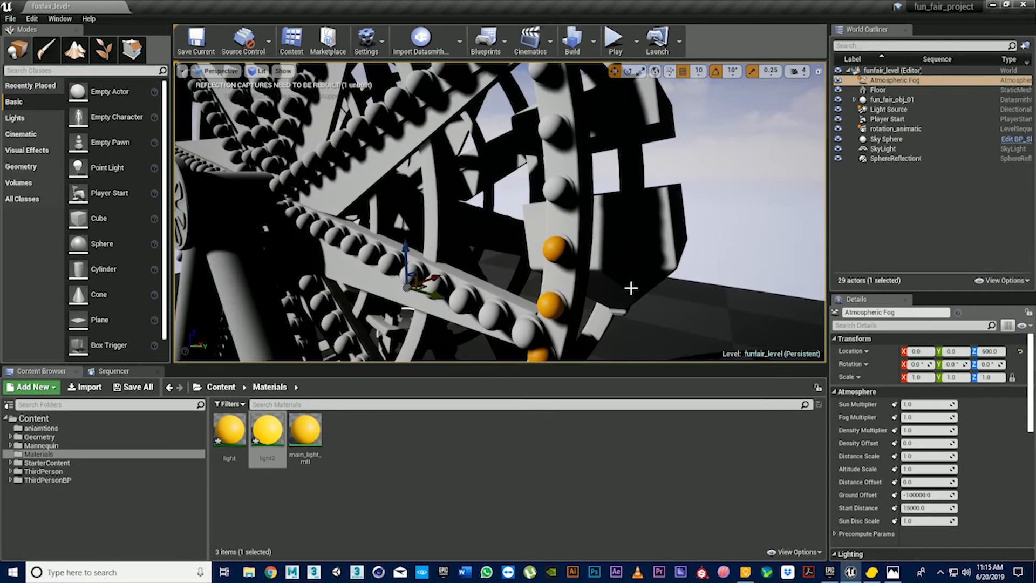
scroll(631, 288, down, 3)
scroll(520, 213, down, 2)
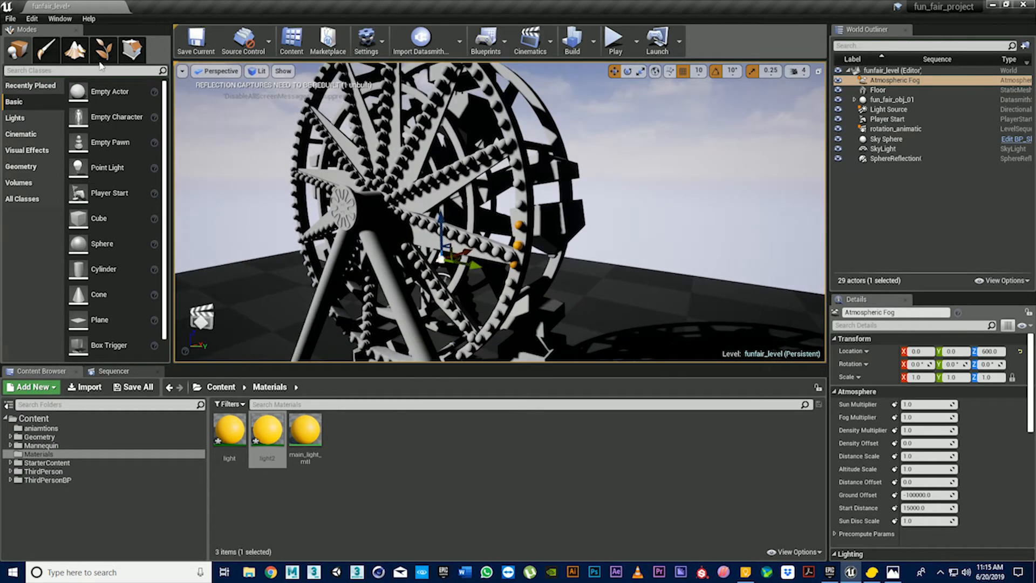
click(12, 19)
click(40, 107)
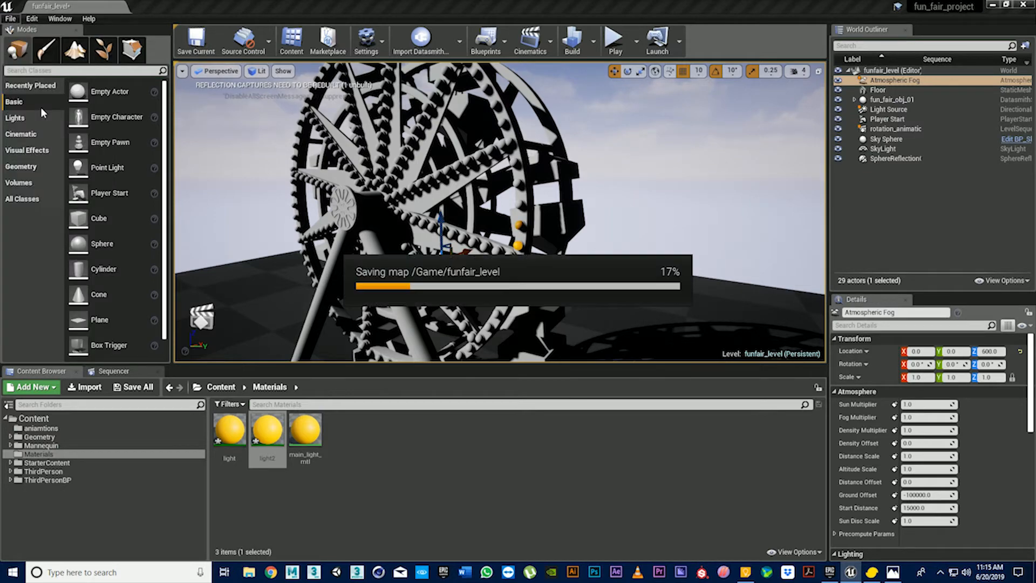
Select the Sky Sphere in the level and show the contents of the project's root Content folder.
right_drag(613, 187, 717, 159)
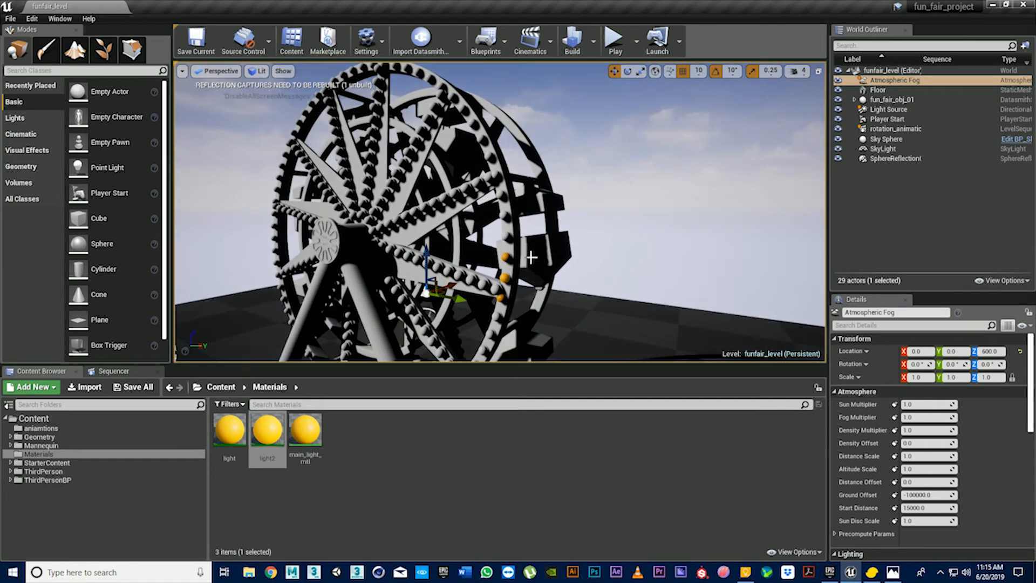
scroll(530, 245, up, 2)
scroll(545, 221, down, 5)
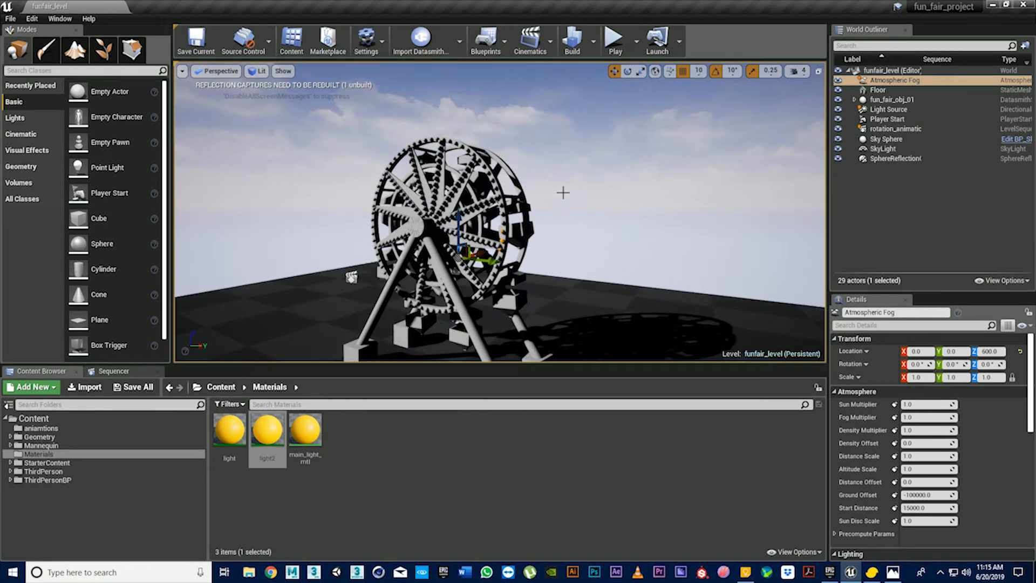
click(570, 178)
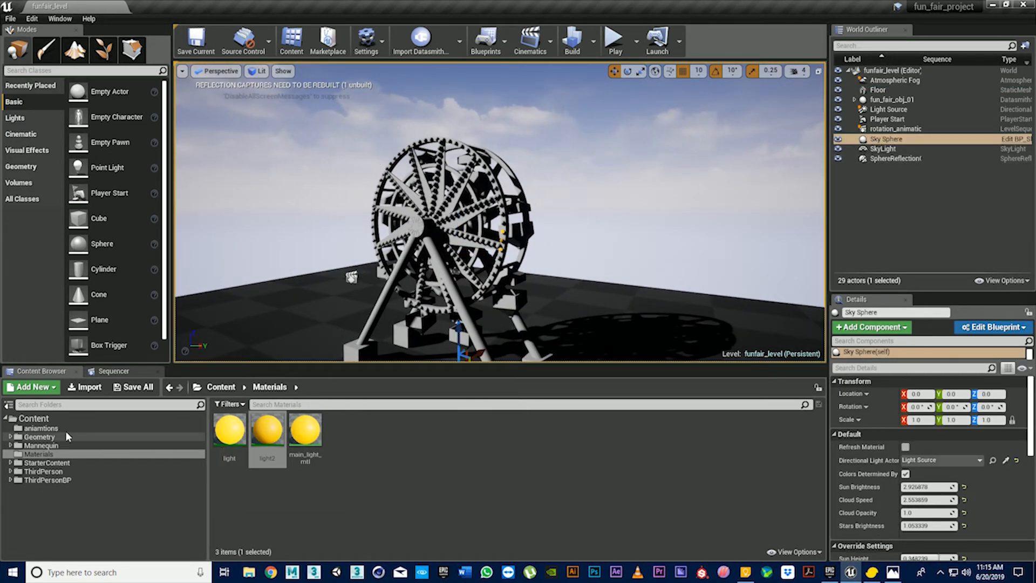
click(33, 418)
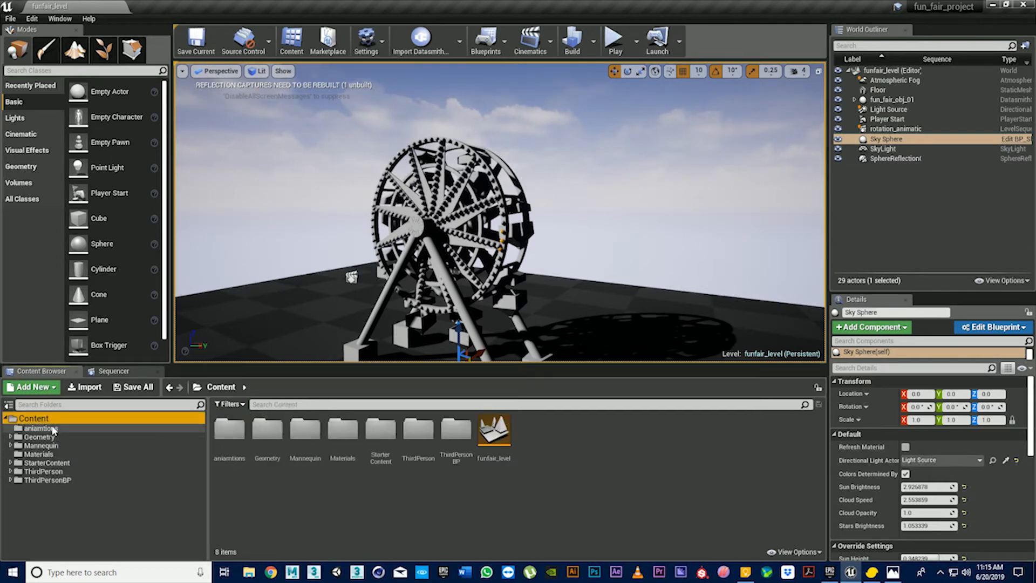